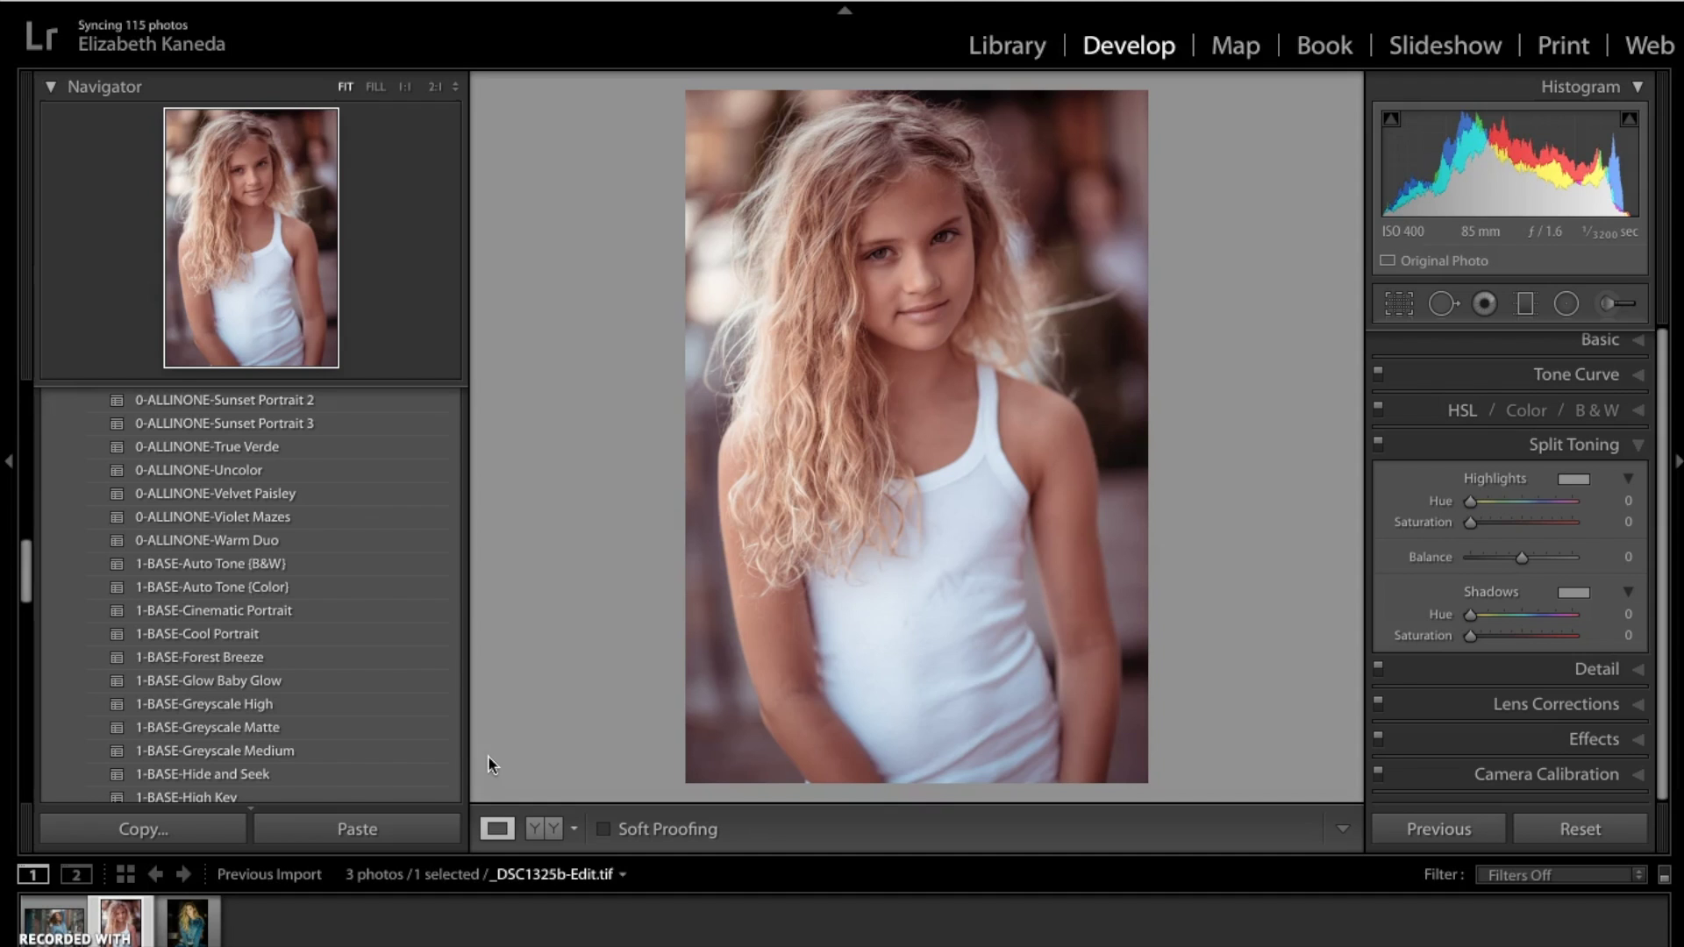
Apply the 3-COLORCORRECT-Fix Red Skin preset to the portrait
scroll(378, 605, down, 3)
scroll(377, 605, down, 8)
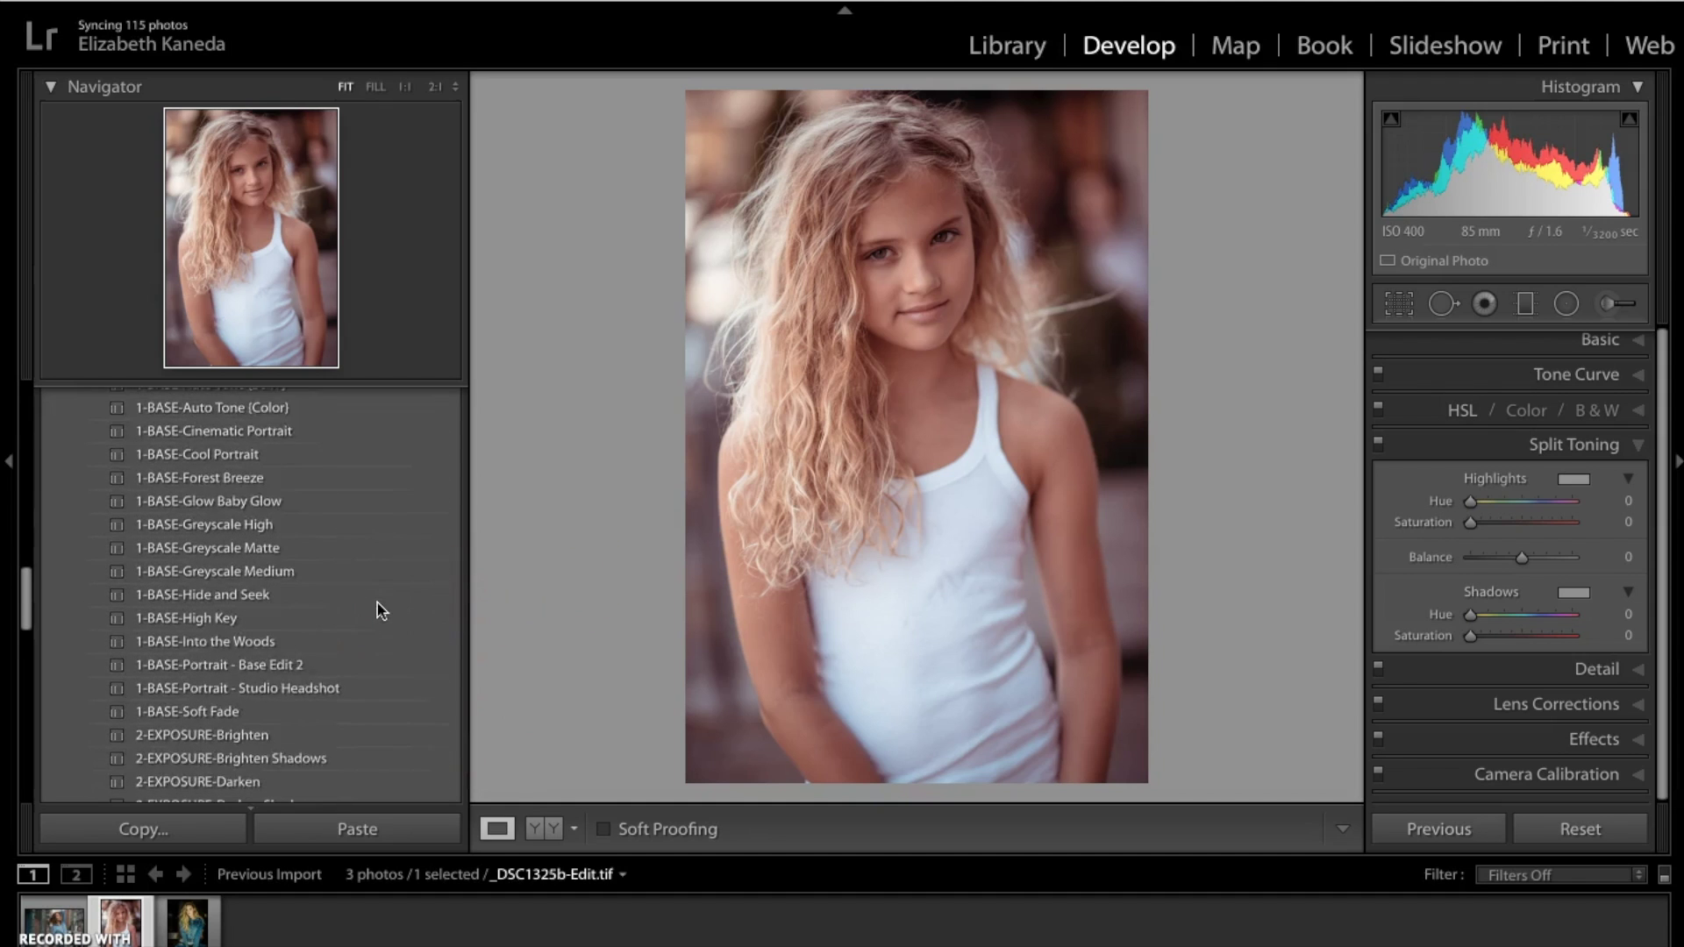
scroll(377, 602, down, 6)
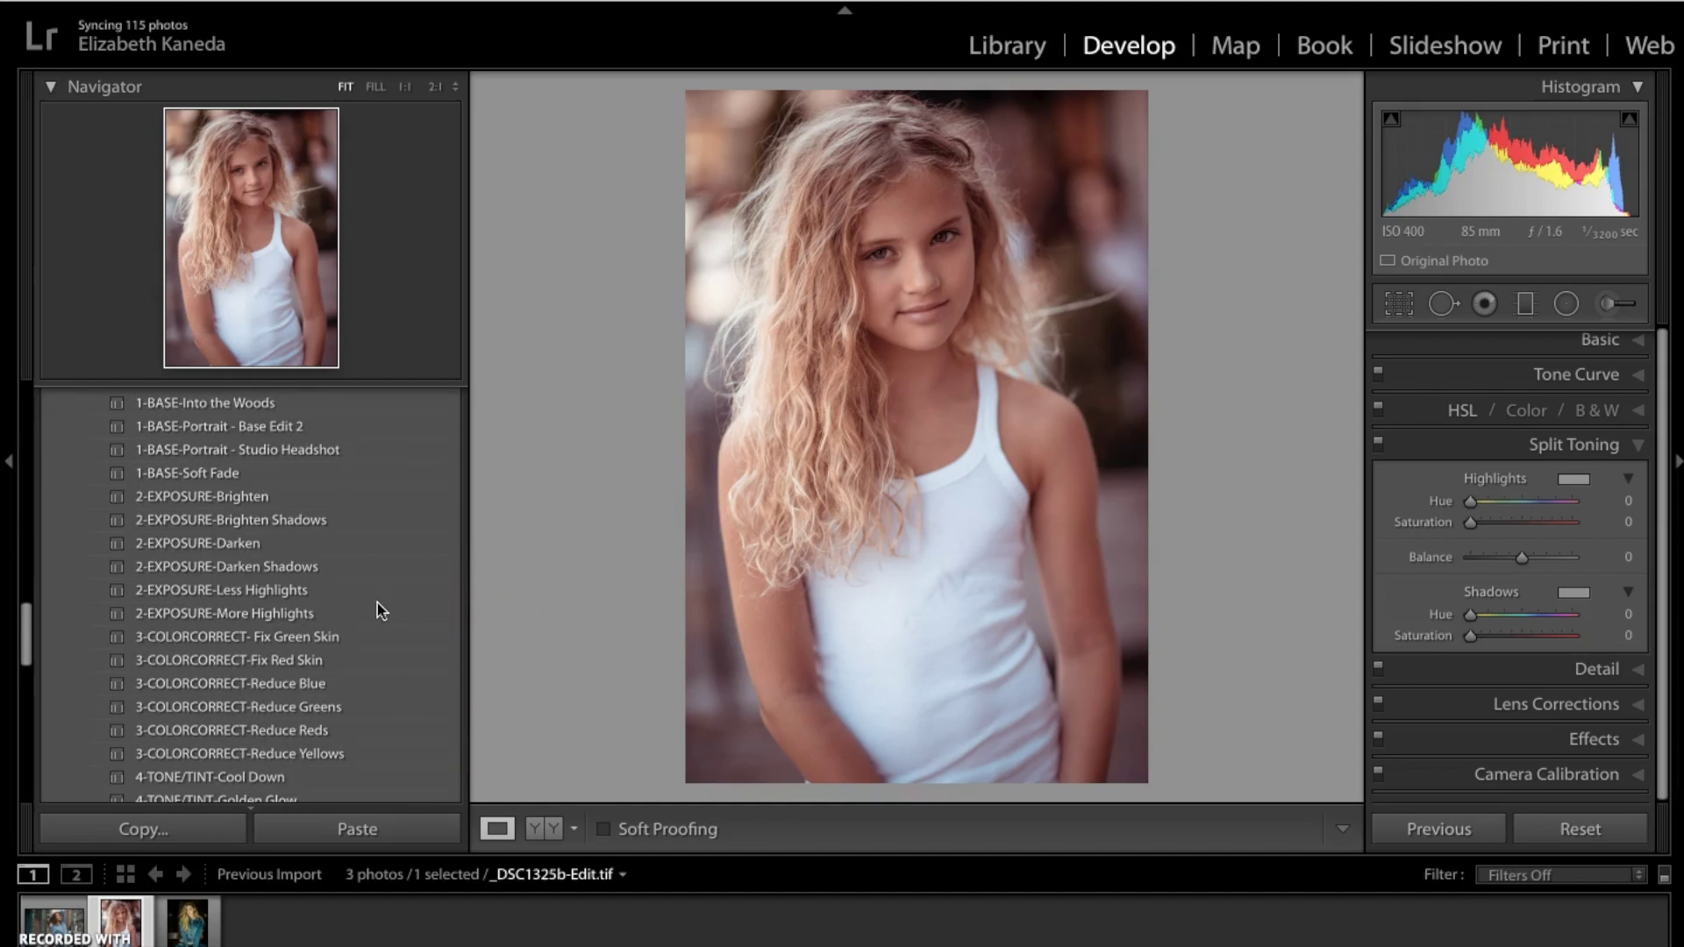
scroll(381, 603, down, 1)
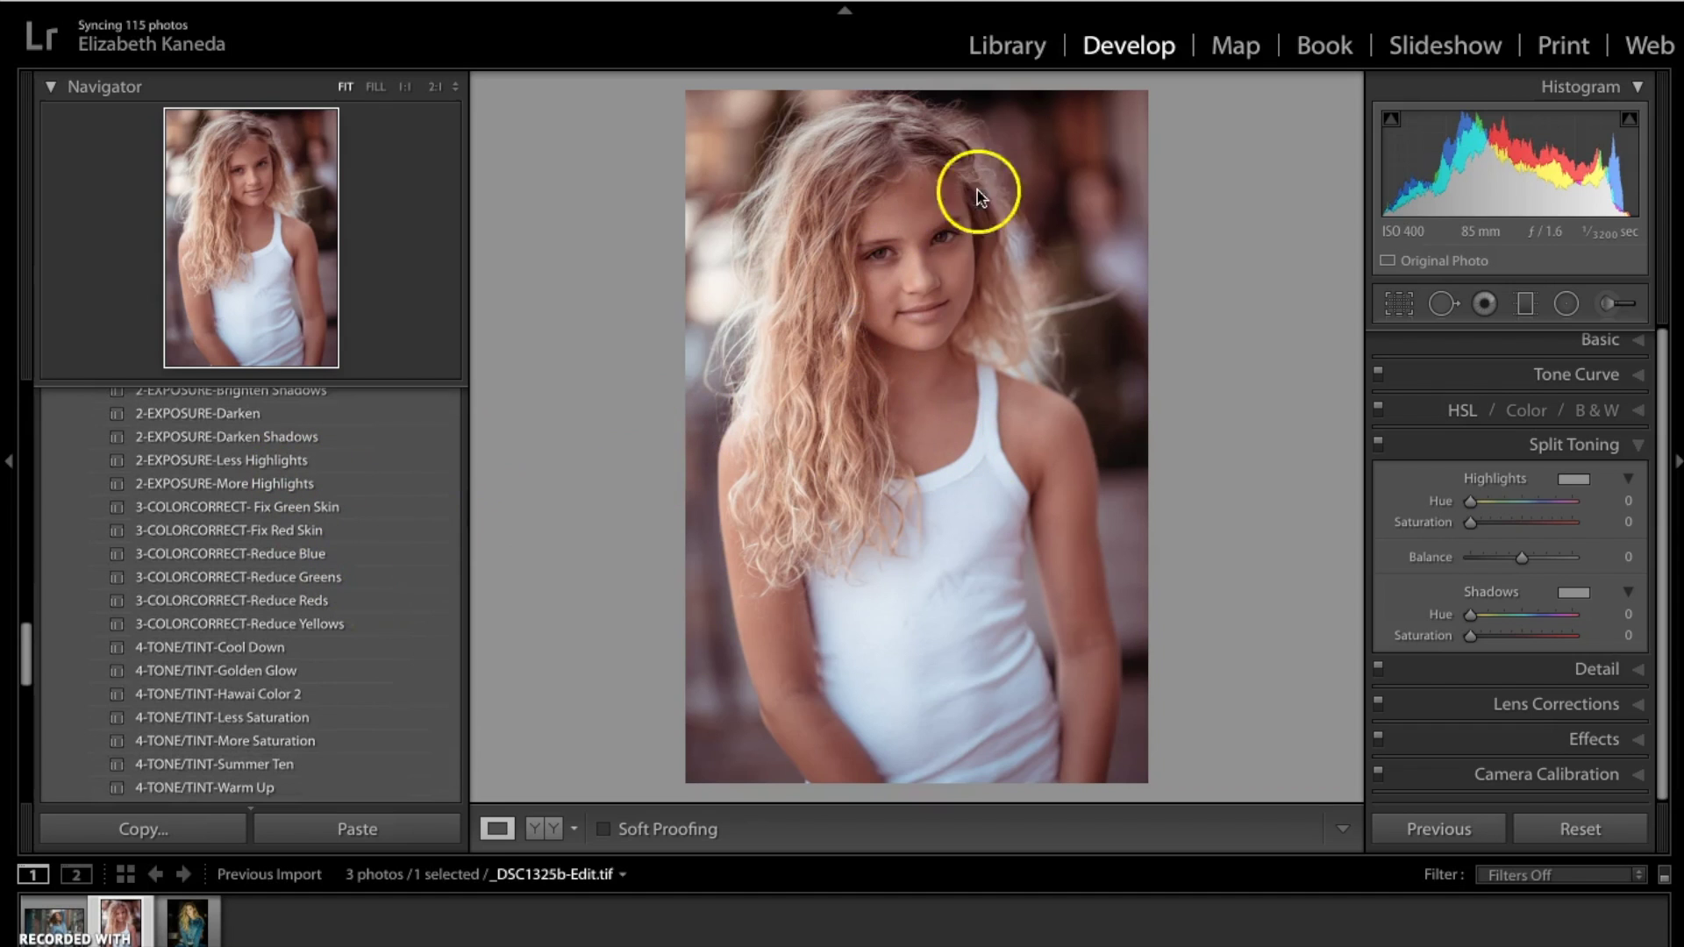
scroll(409, 618, down, 8)
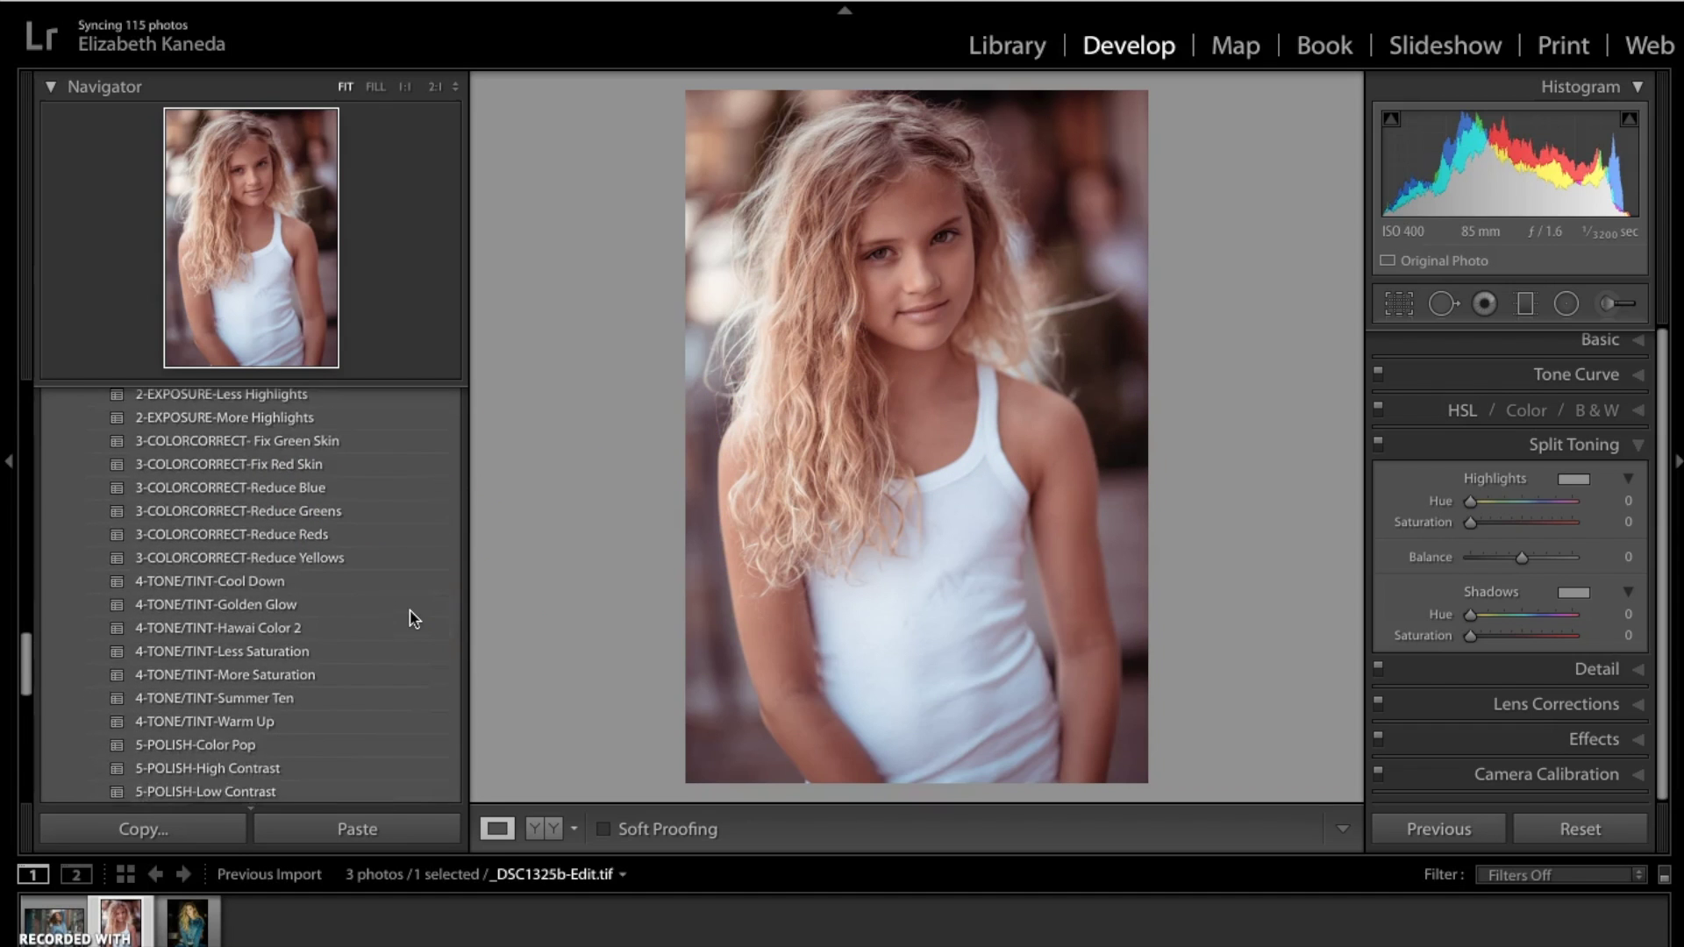
scroll(409, 619, up, 7)
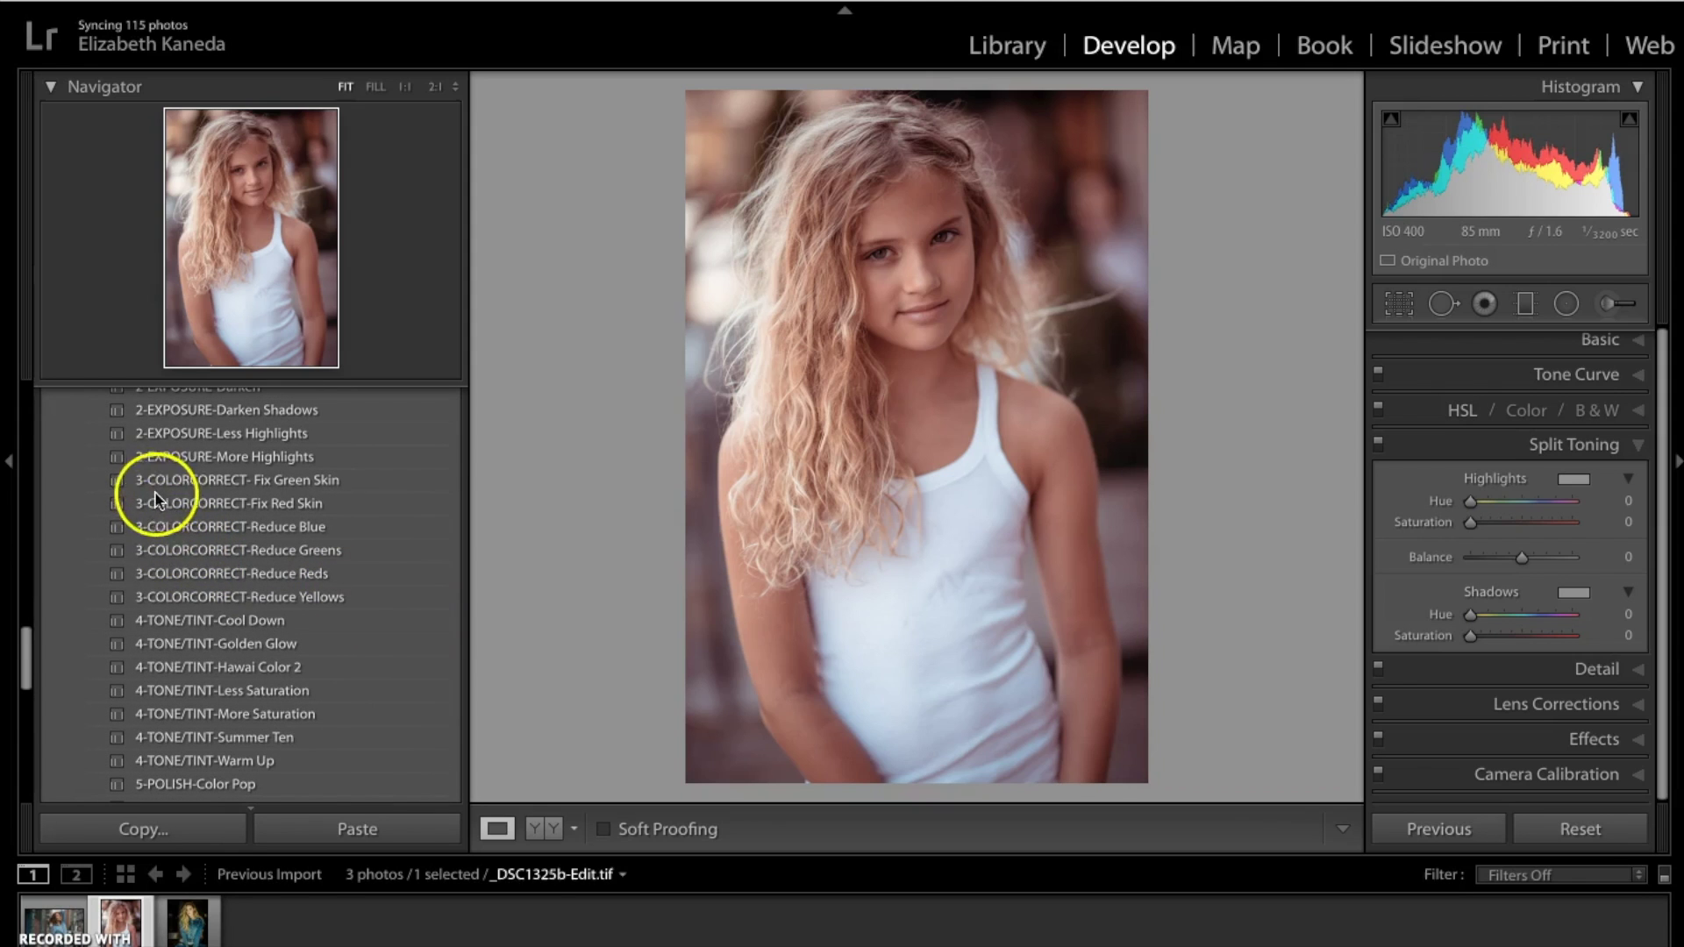
click(281, 512)
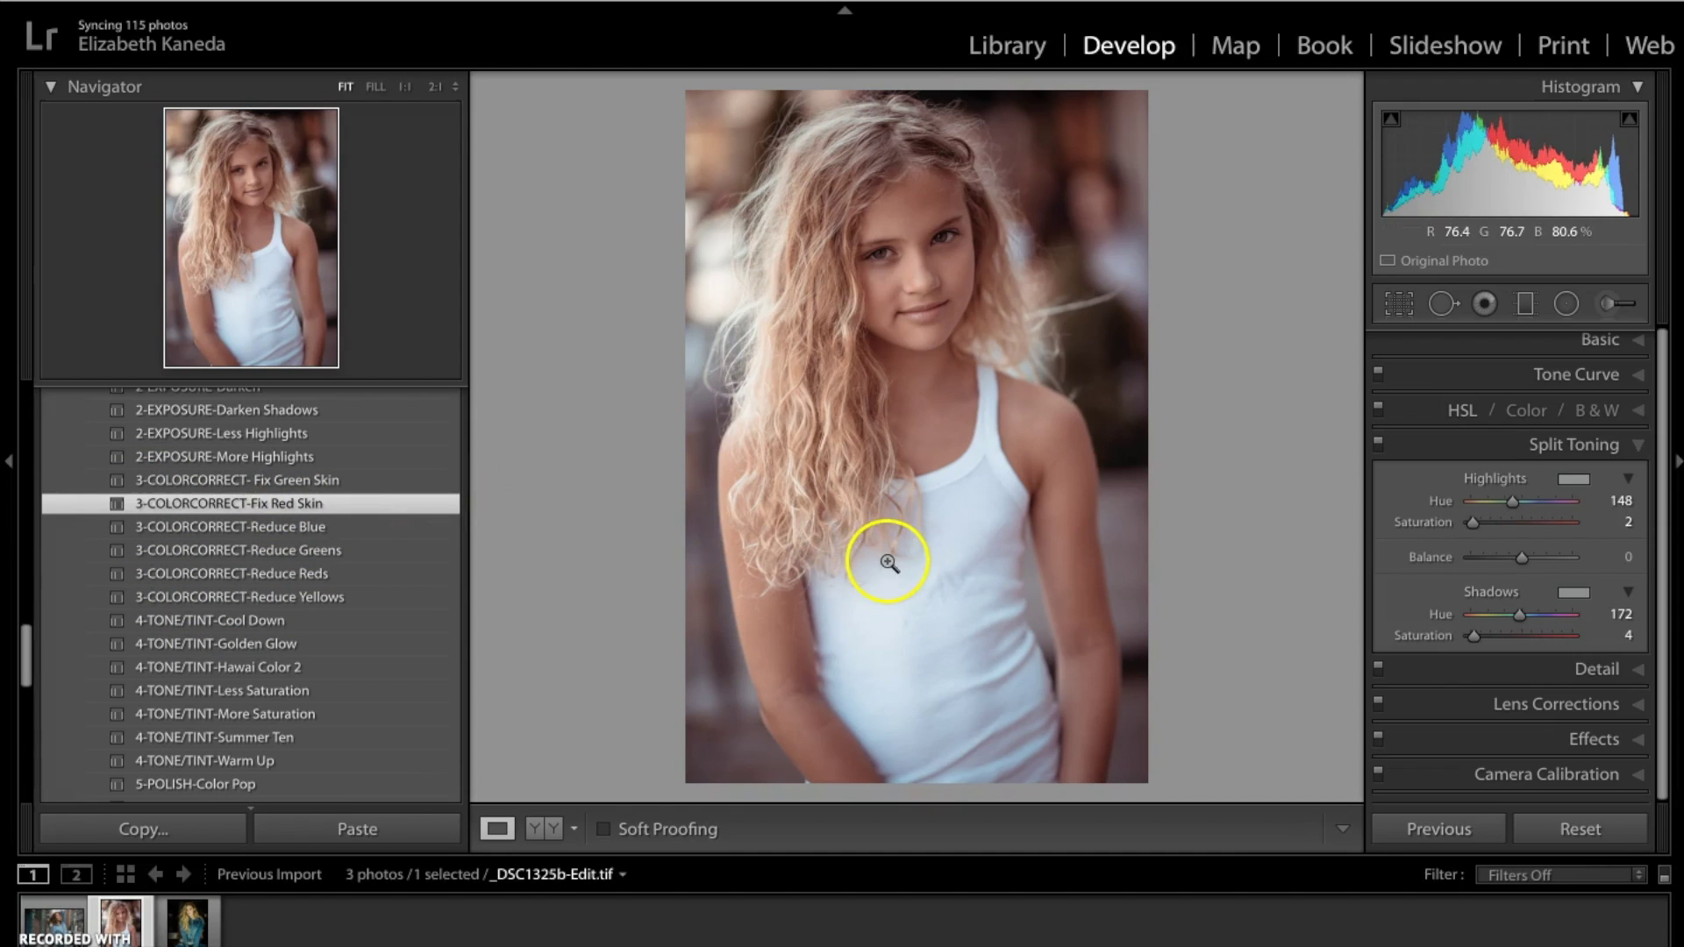
Compare the portrait repeatedly before and after the Fix Red Skin preset, and undo the preset
key(backslash)
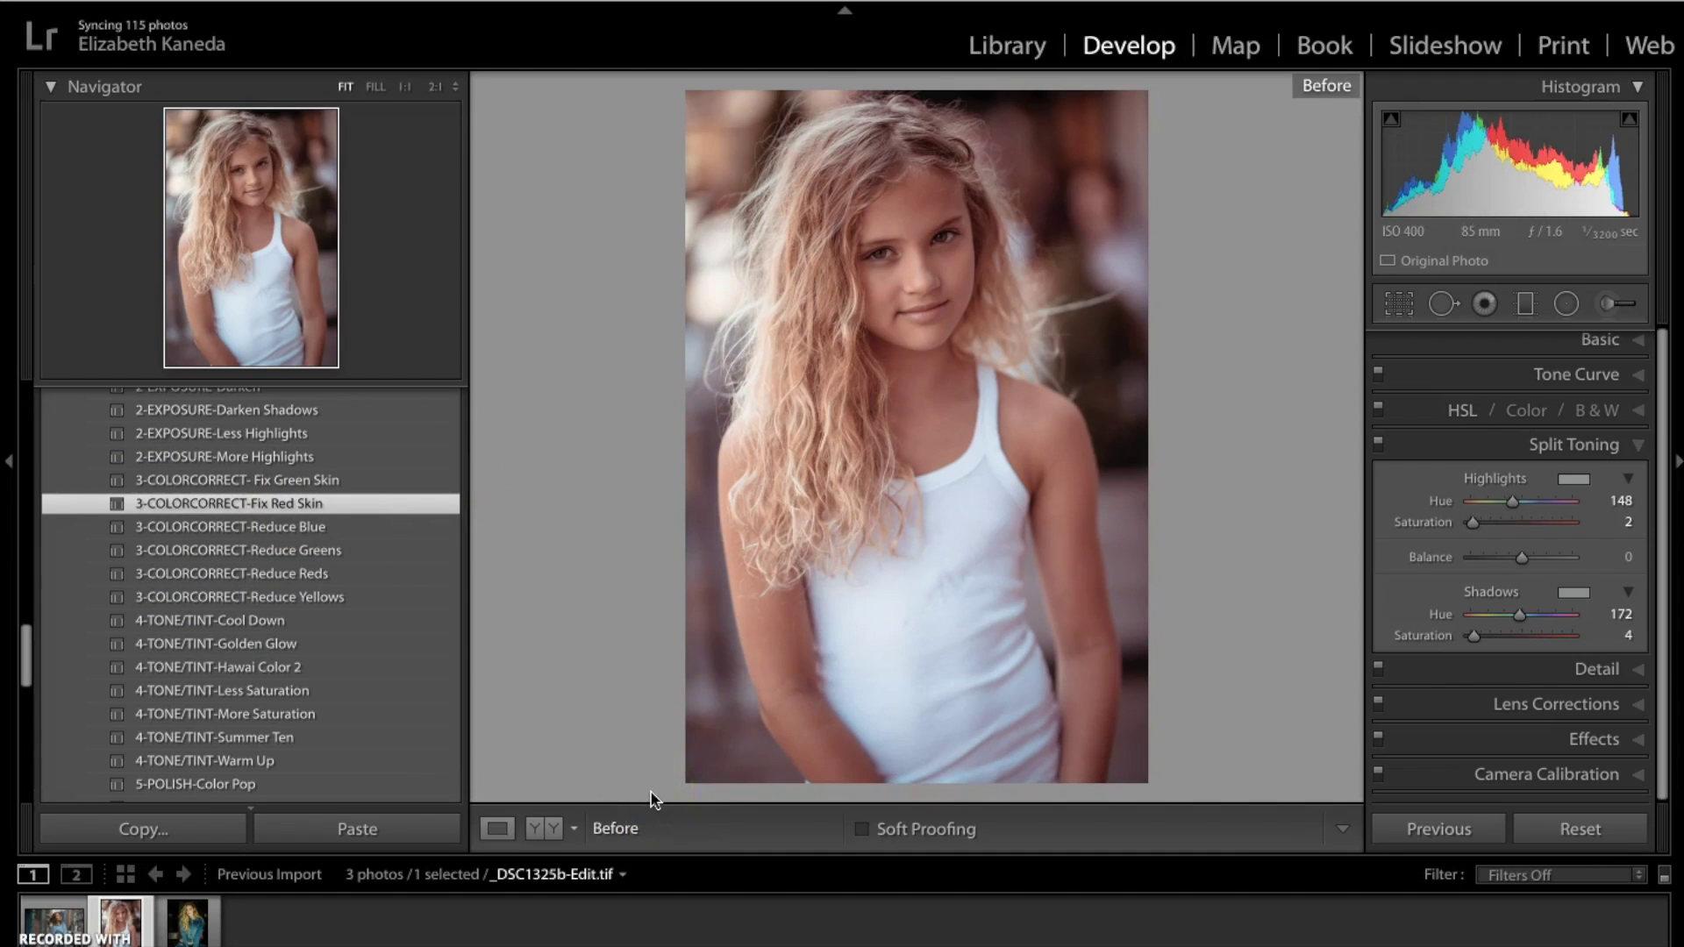
key(backslash)
key(backslash)
key(backslash)
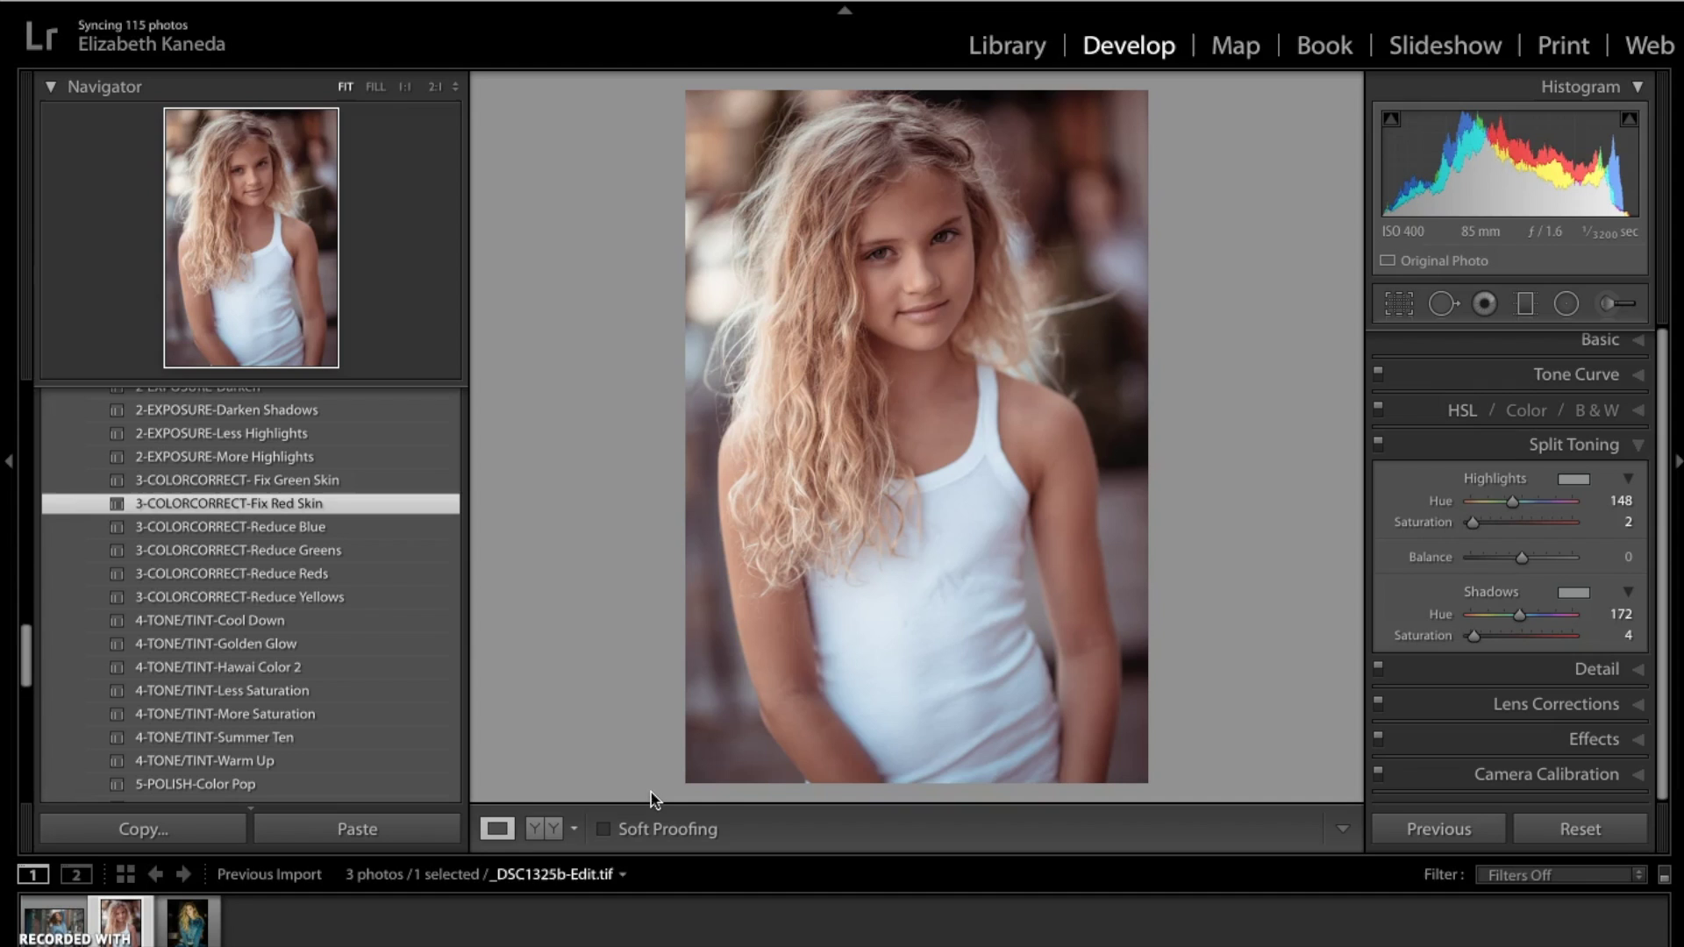
key(backslash)
key(backslash)
key(backslash)
key(backslash)
click(676, 620)
key(backslash)
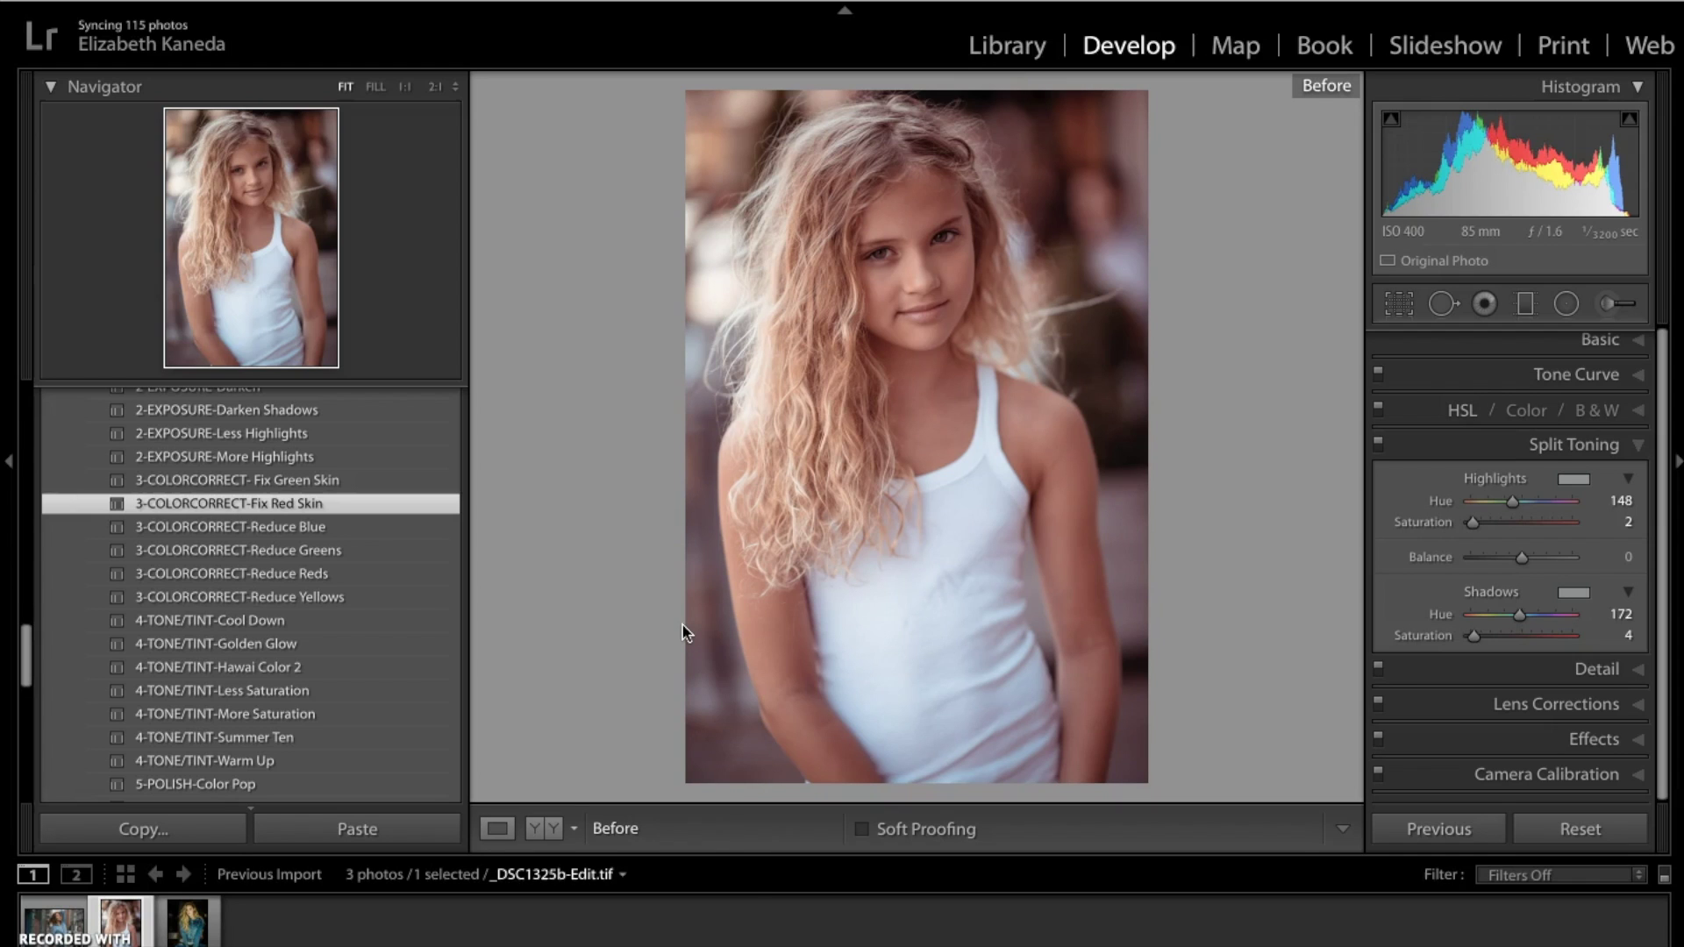
key(backslash)
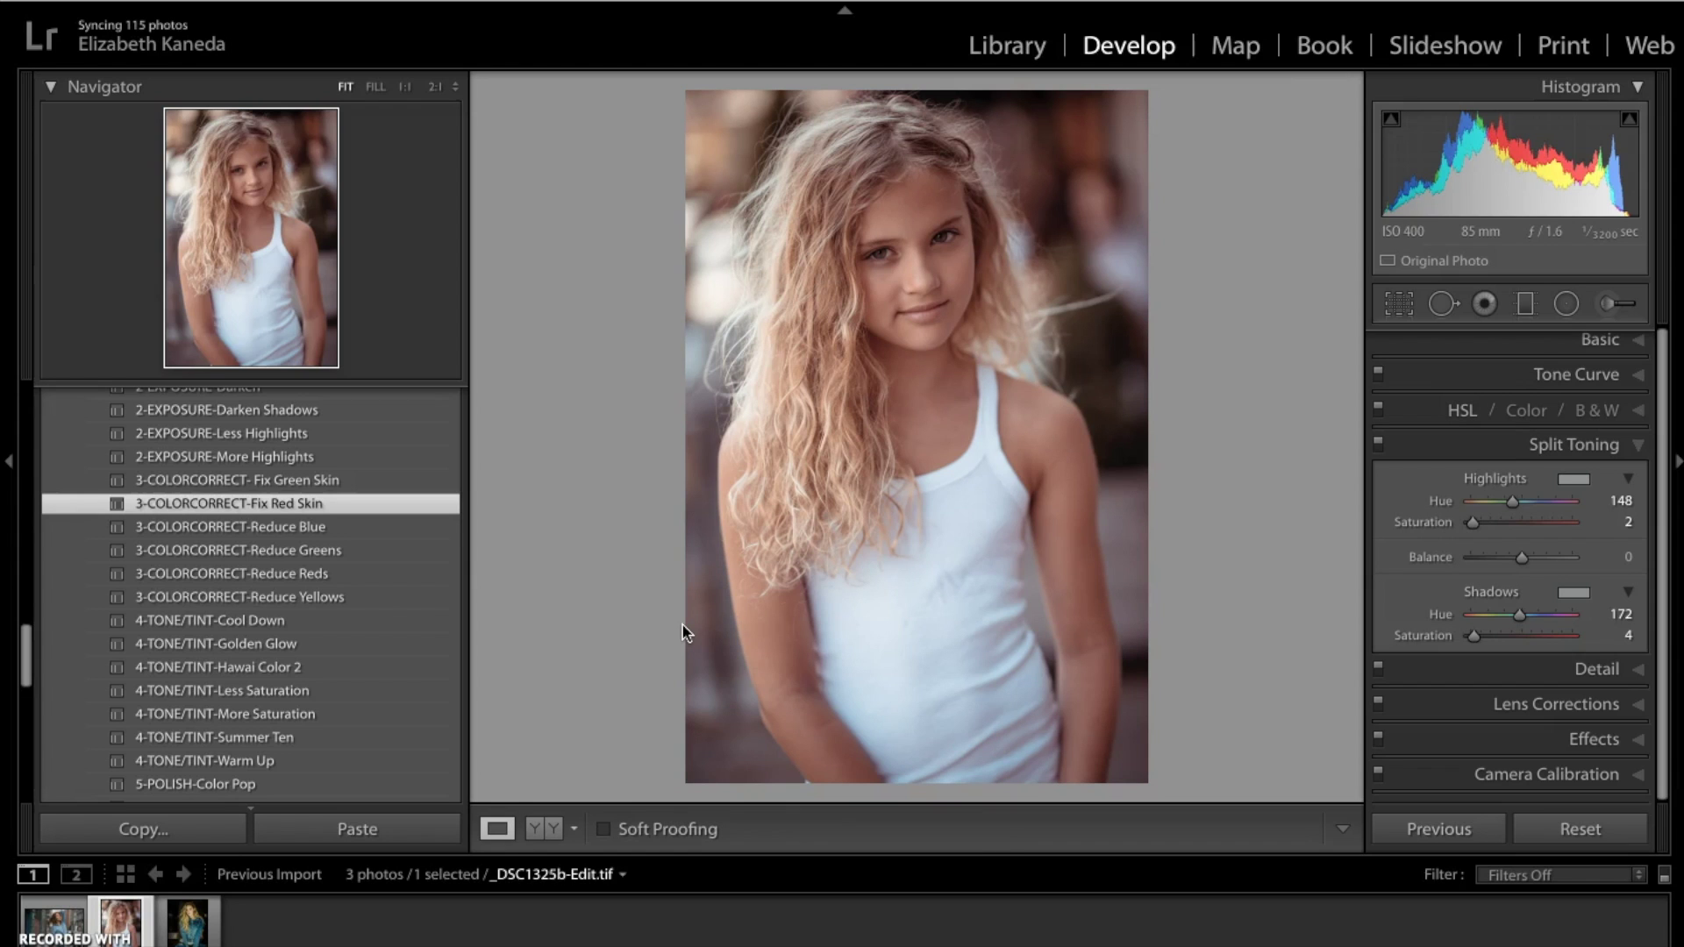
key(ctrl+z)
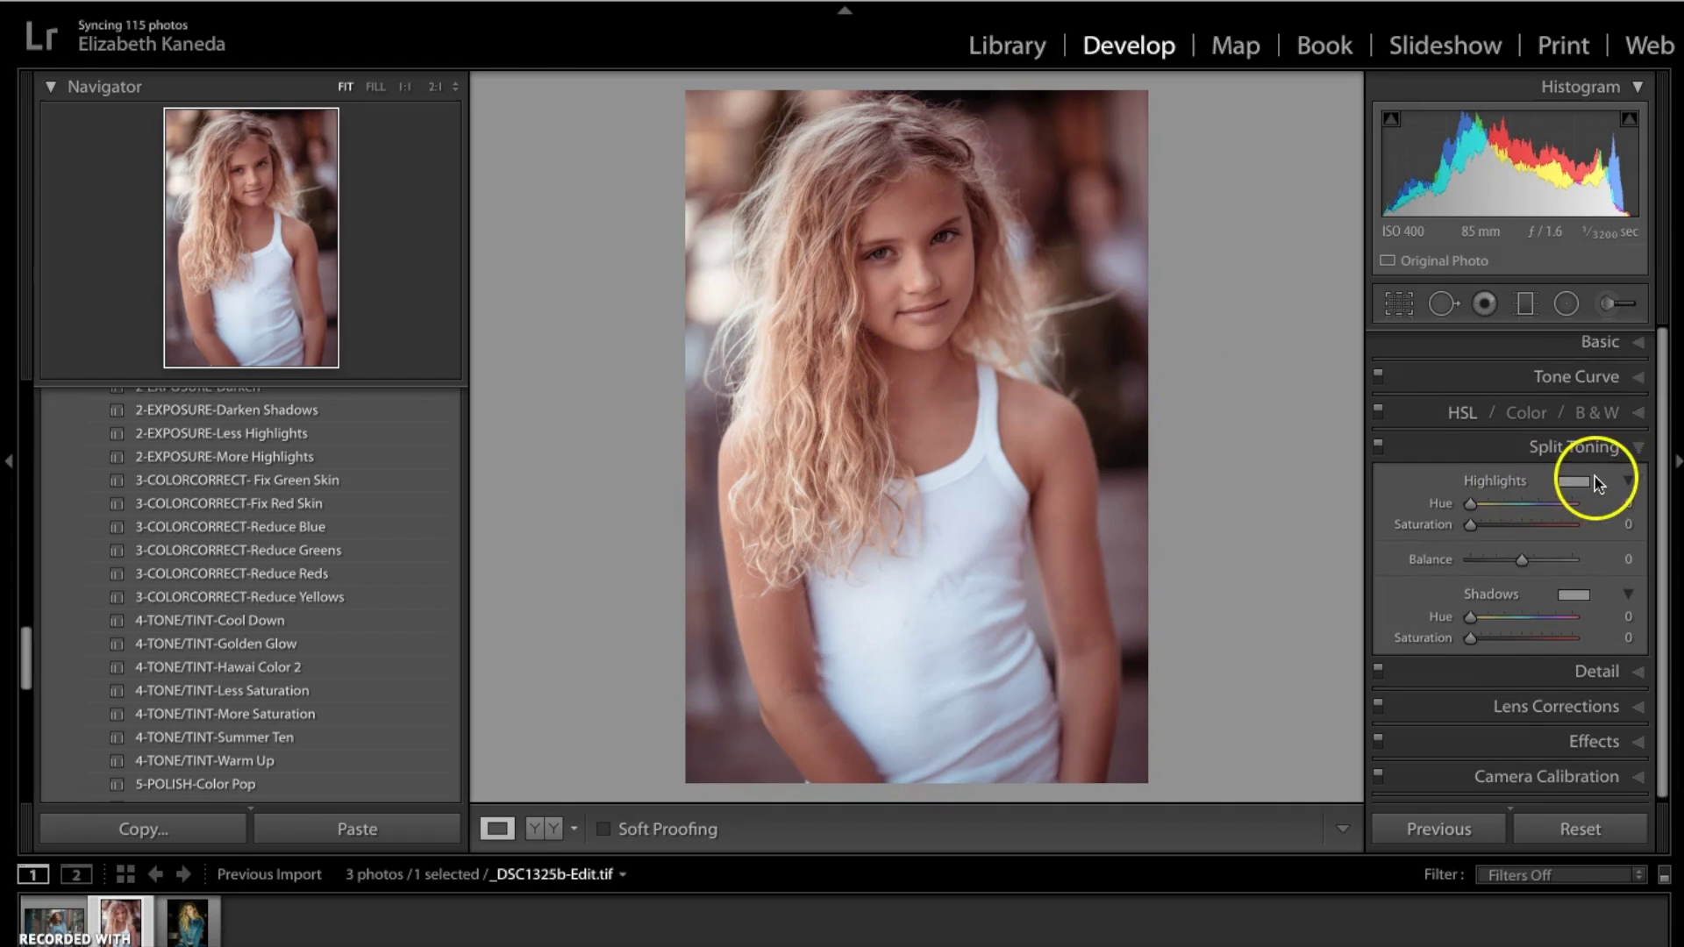
Activate the Adjustment Brush and load the Strike a Pose COLOR-FixRedSkin effect
click(1608, 316)
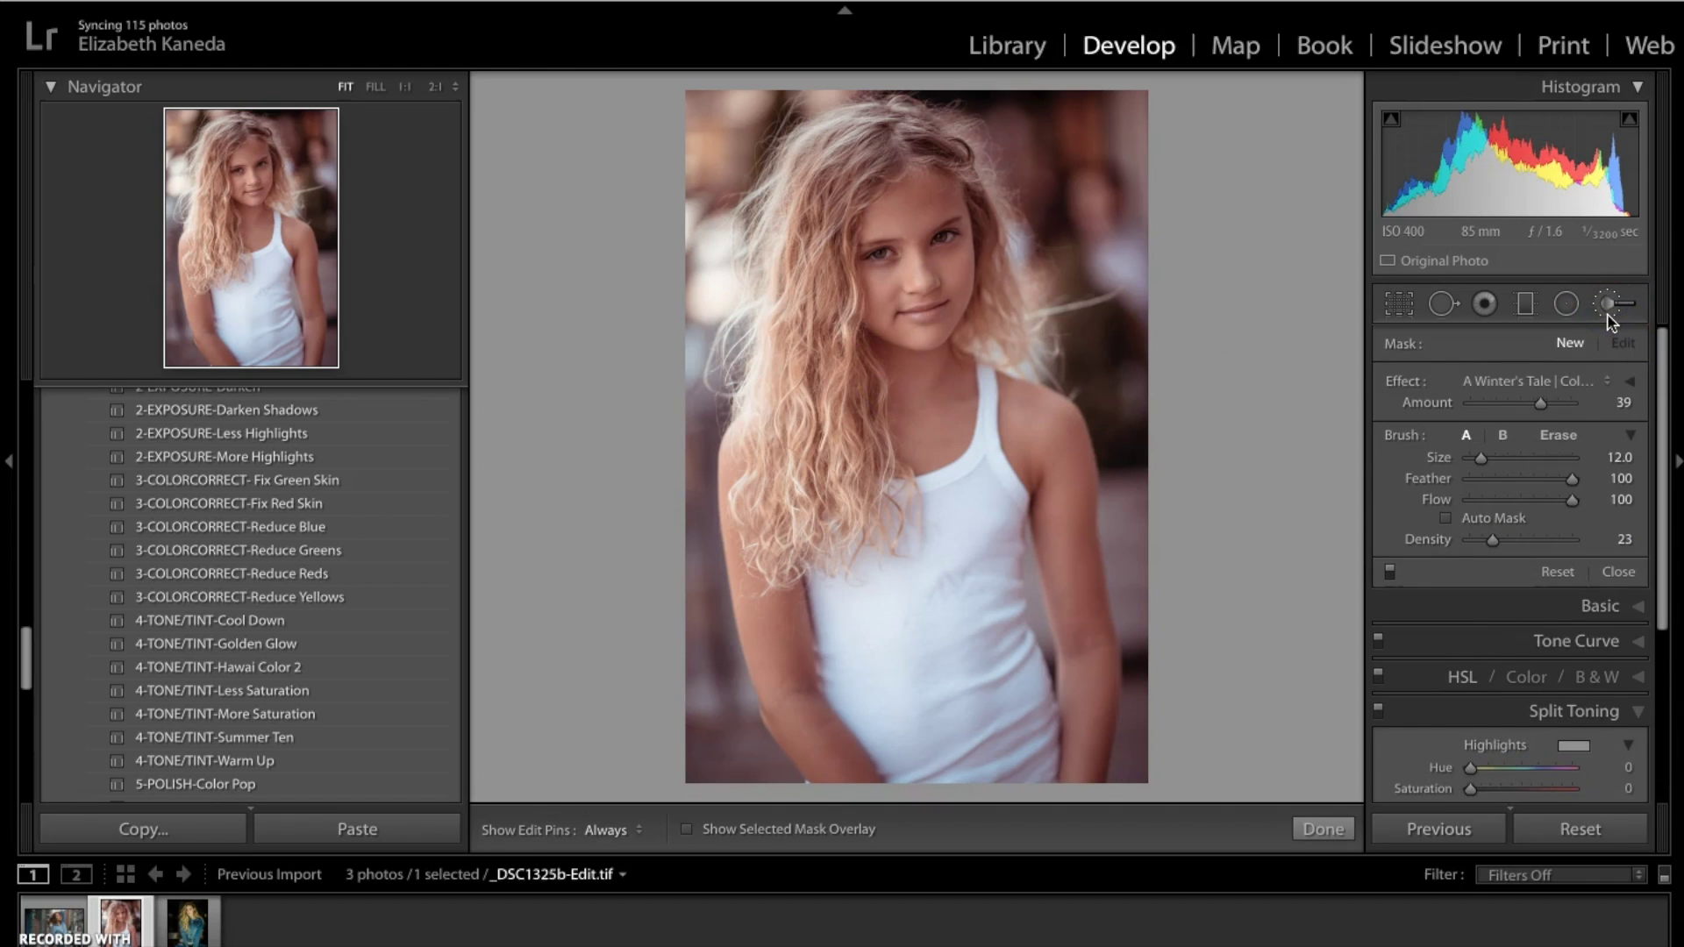
click(1576, 366)
click(1570, 377)
scroll(1570, 377, down, 5)
scroll(1569, 378, down, 20)
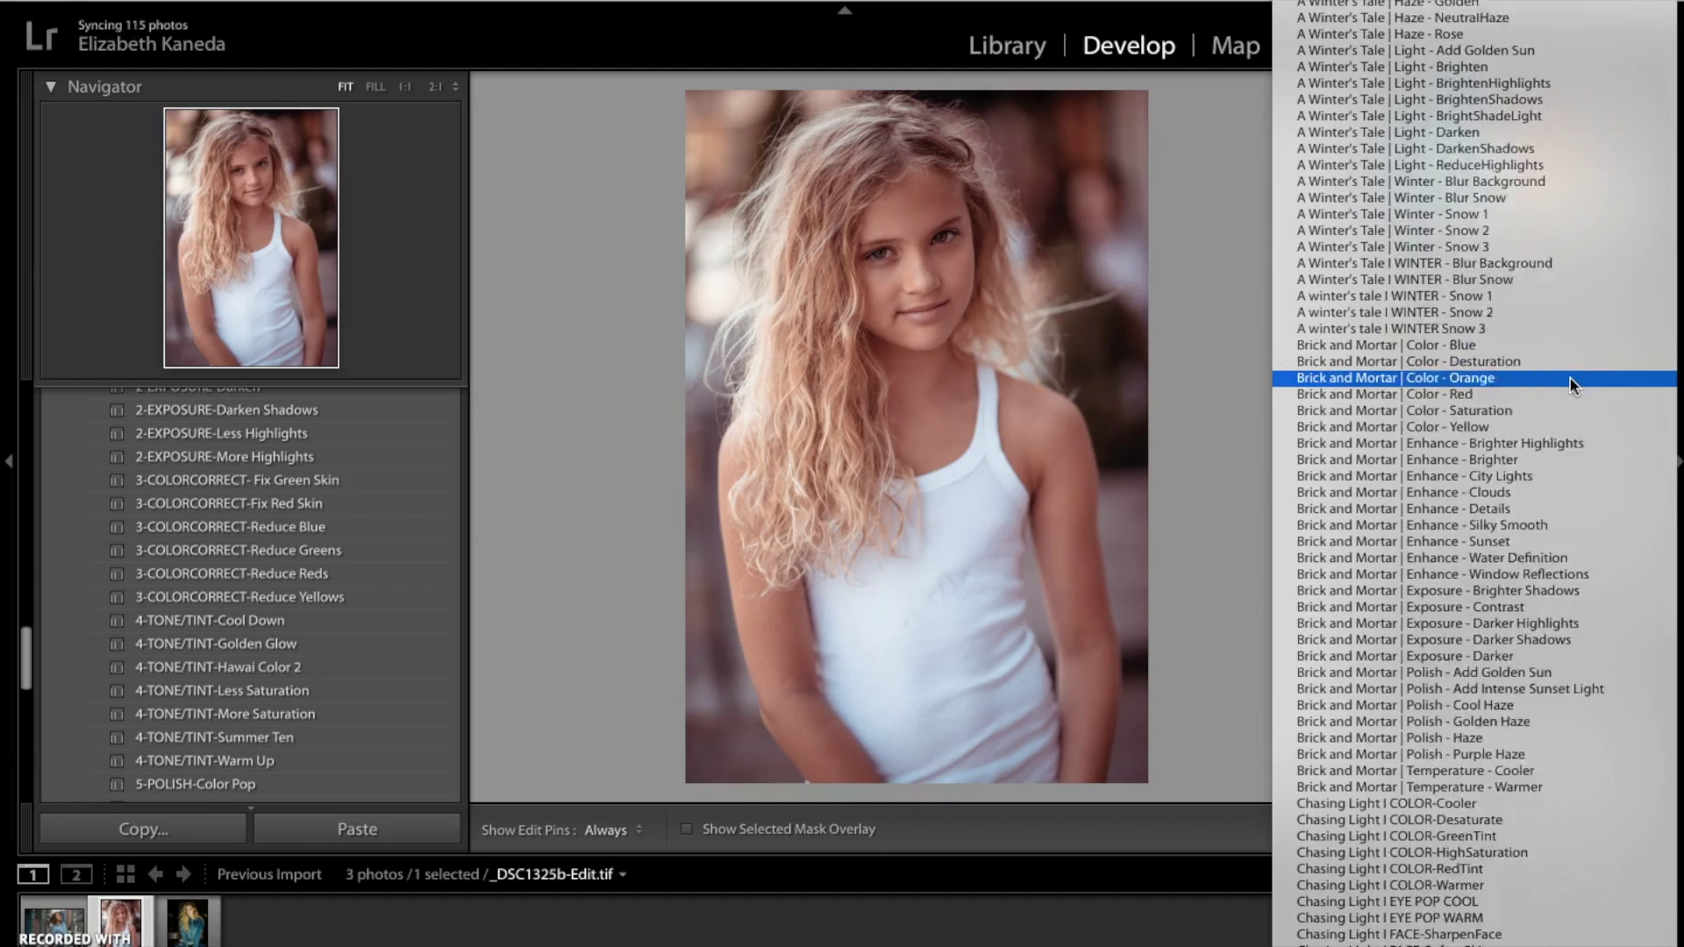
scroll(1570, 377, down, 20)
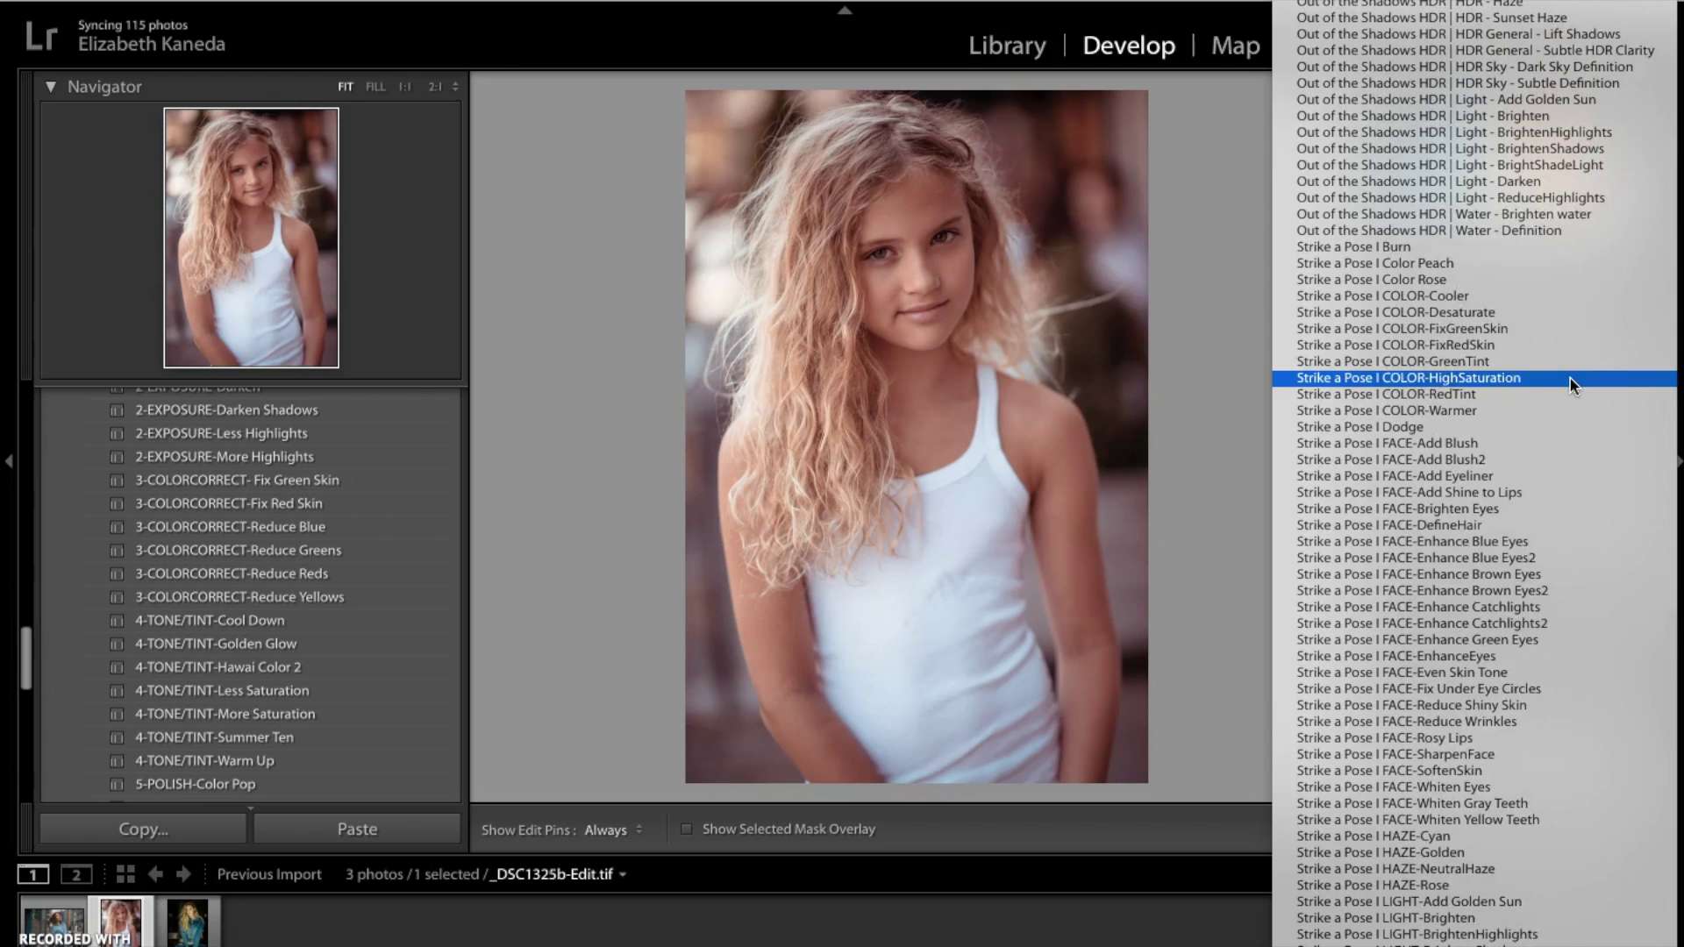
click(1410, 334)
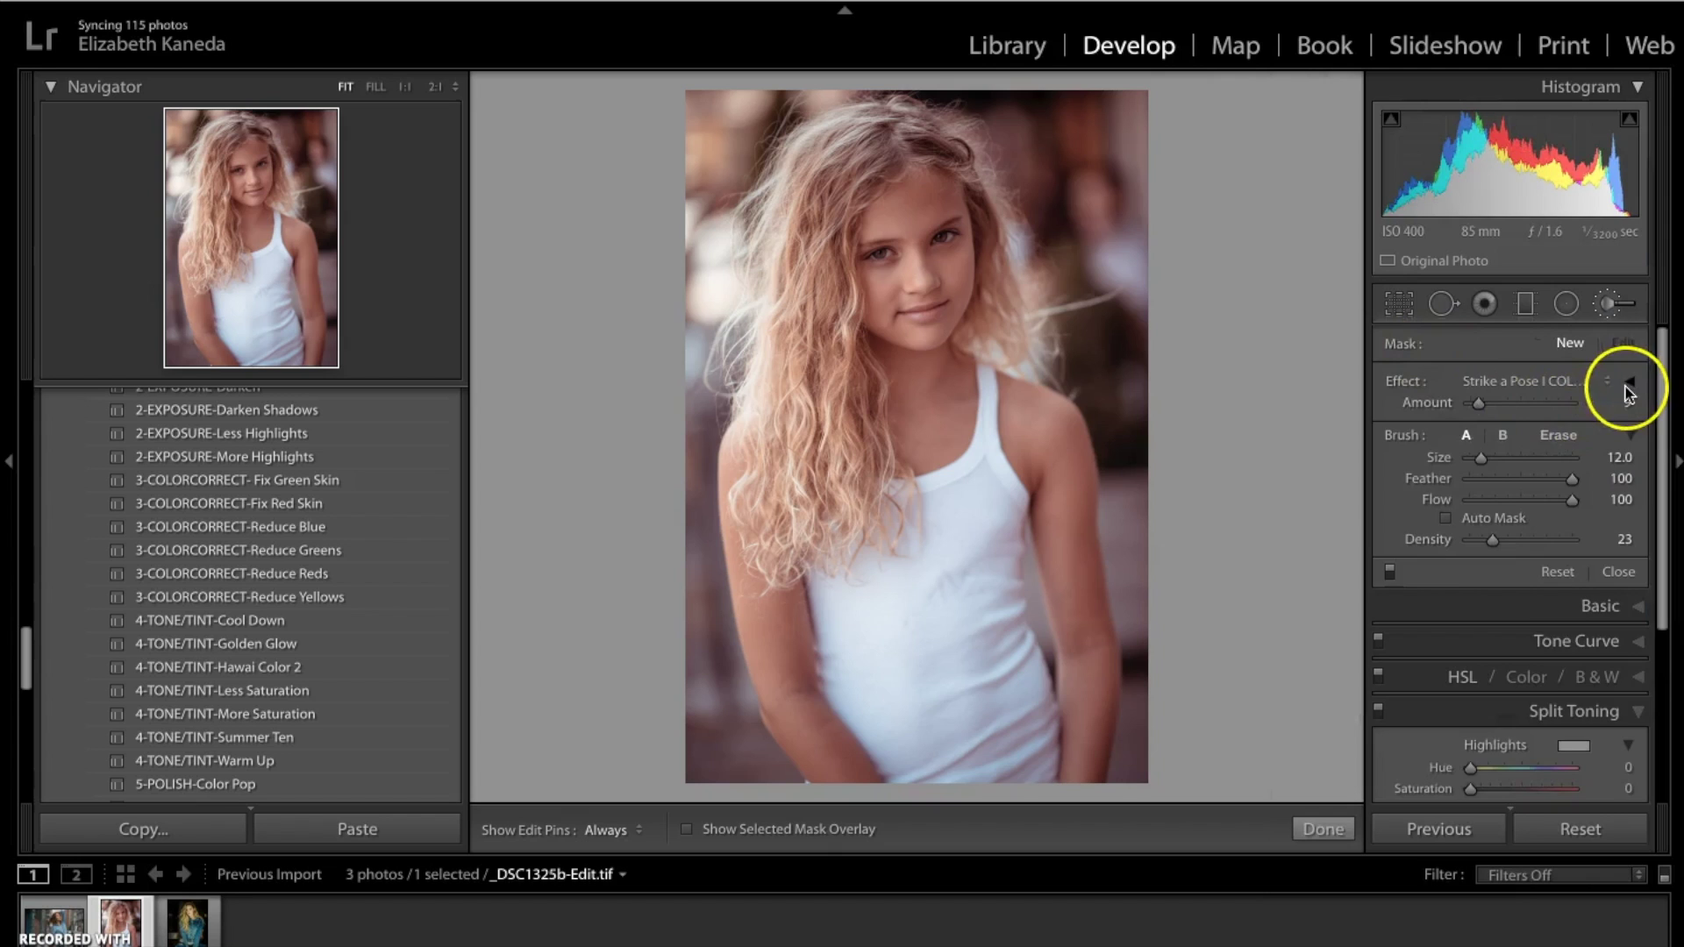
Expand the brush effect's individual settings and inspect the tint colour it uses
click(1628, 381)
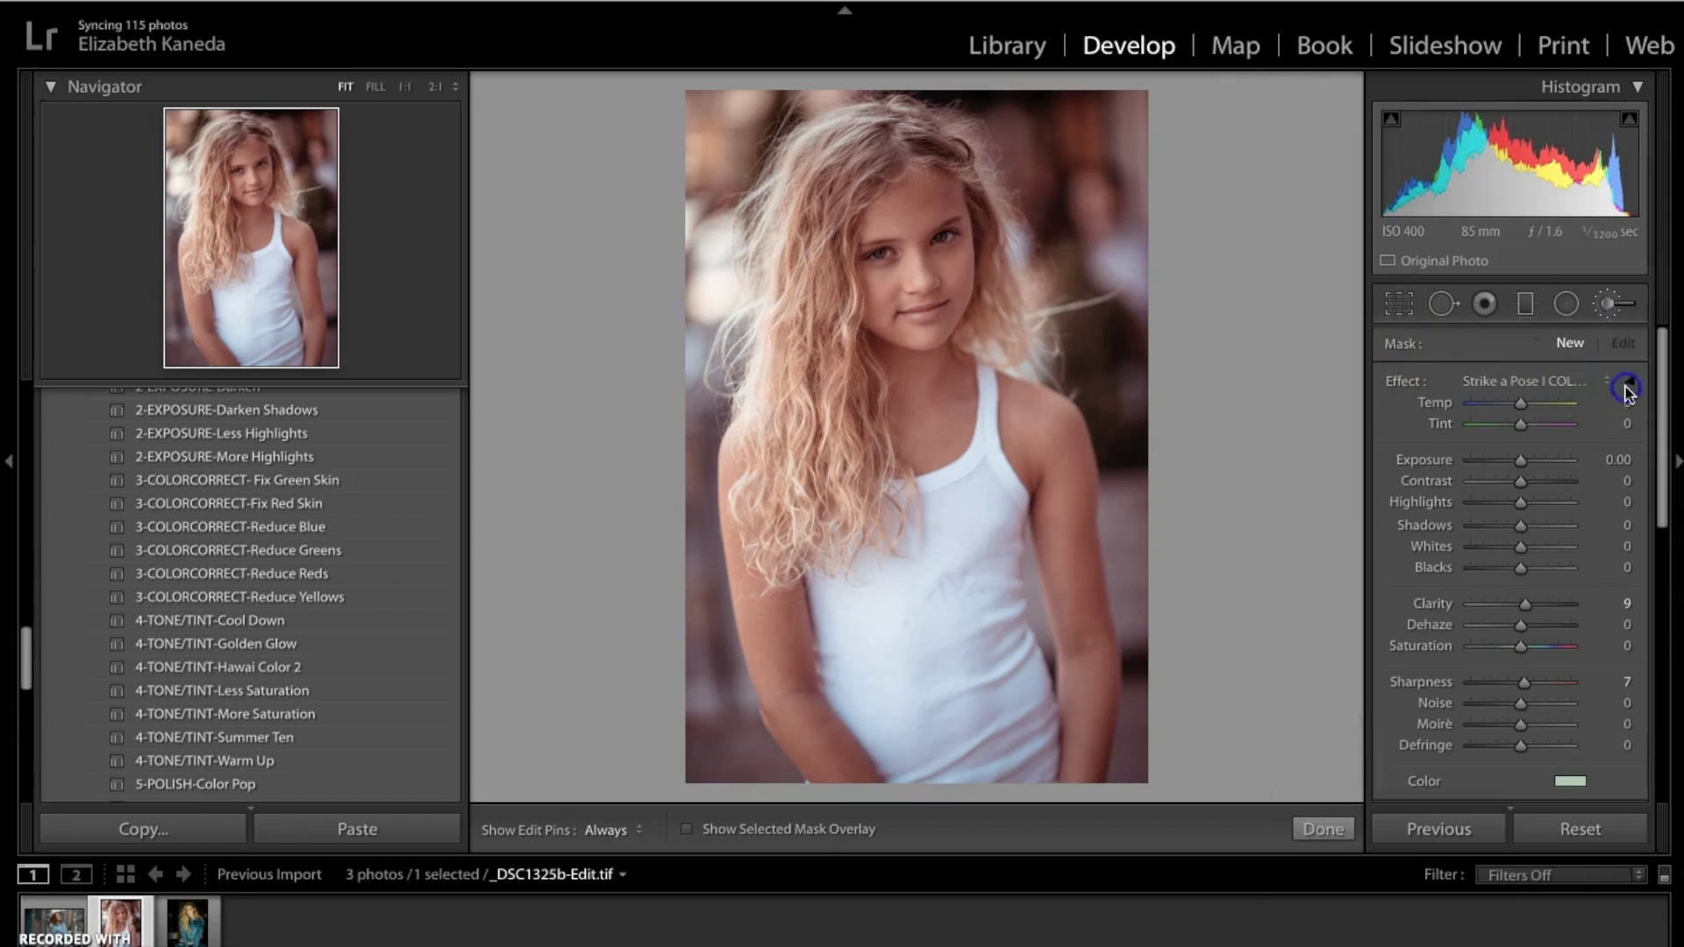
click(1503, 380)
click(1508, 375)
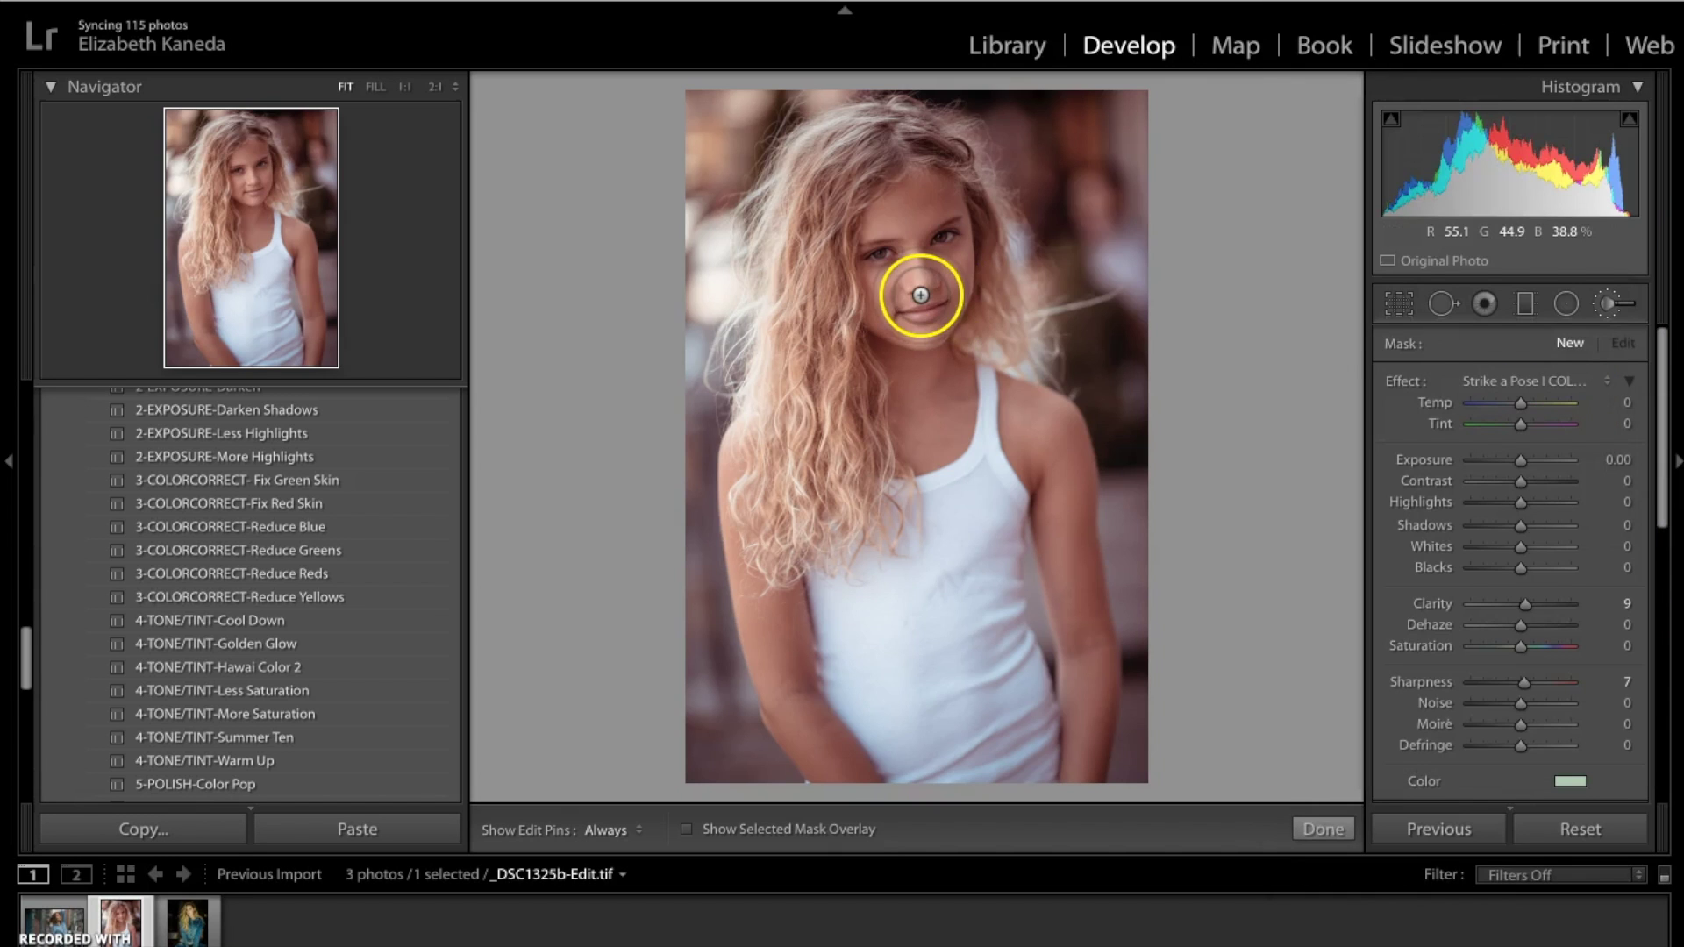
click(1571, 784)
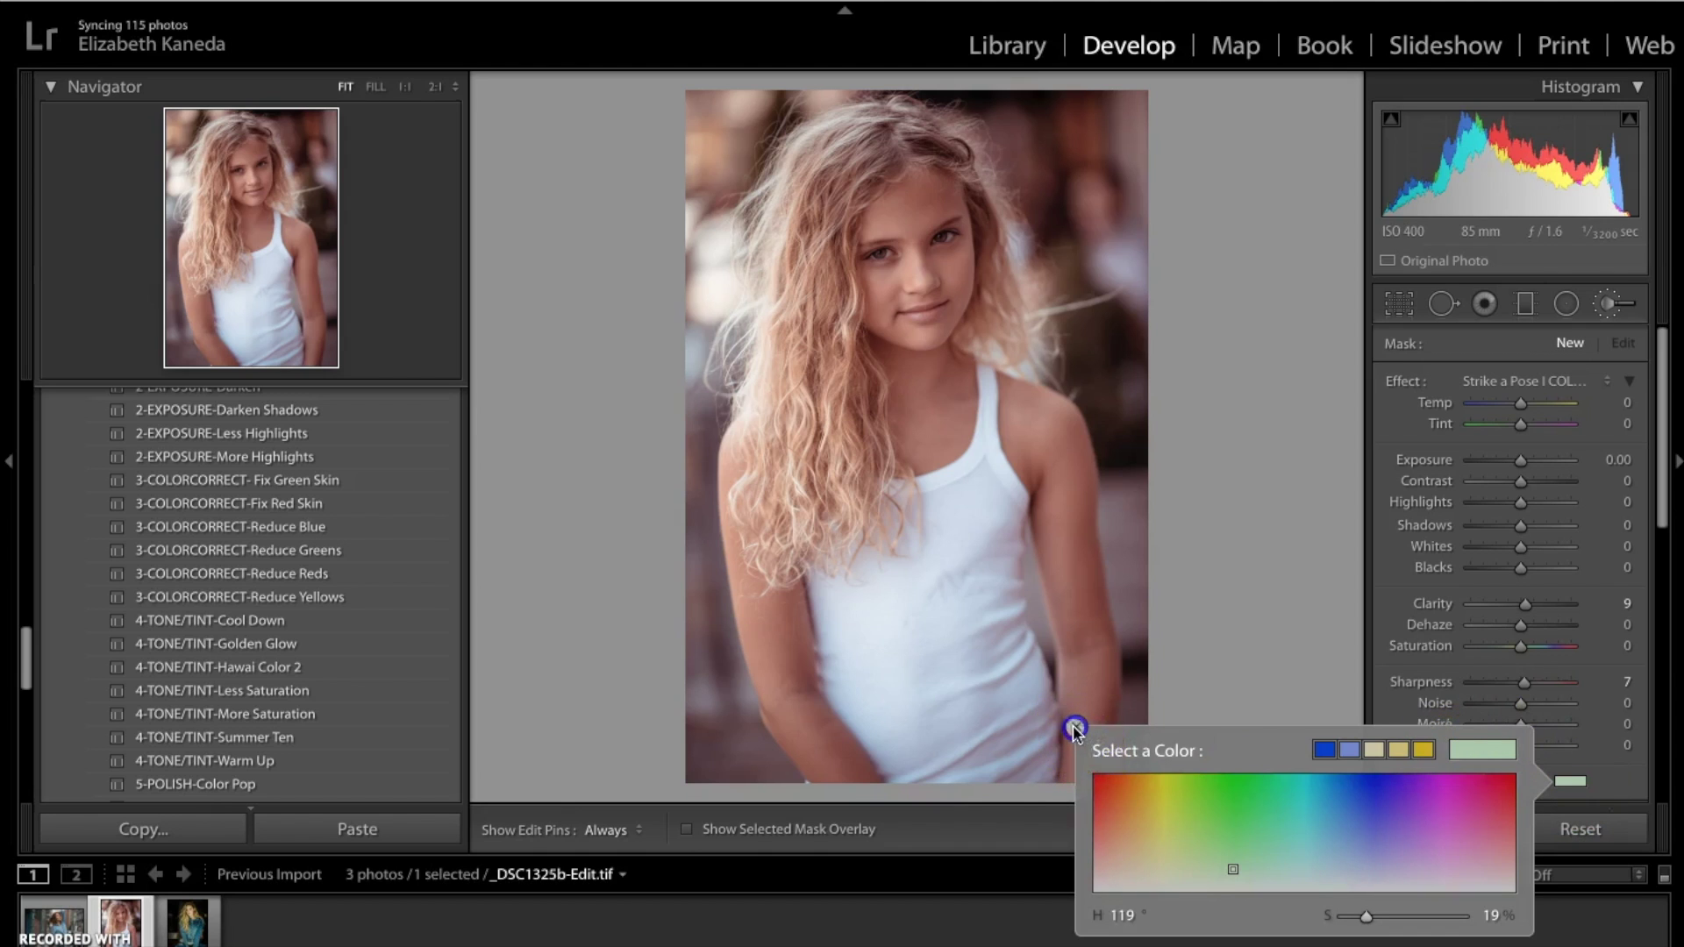
click(1076, 727)
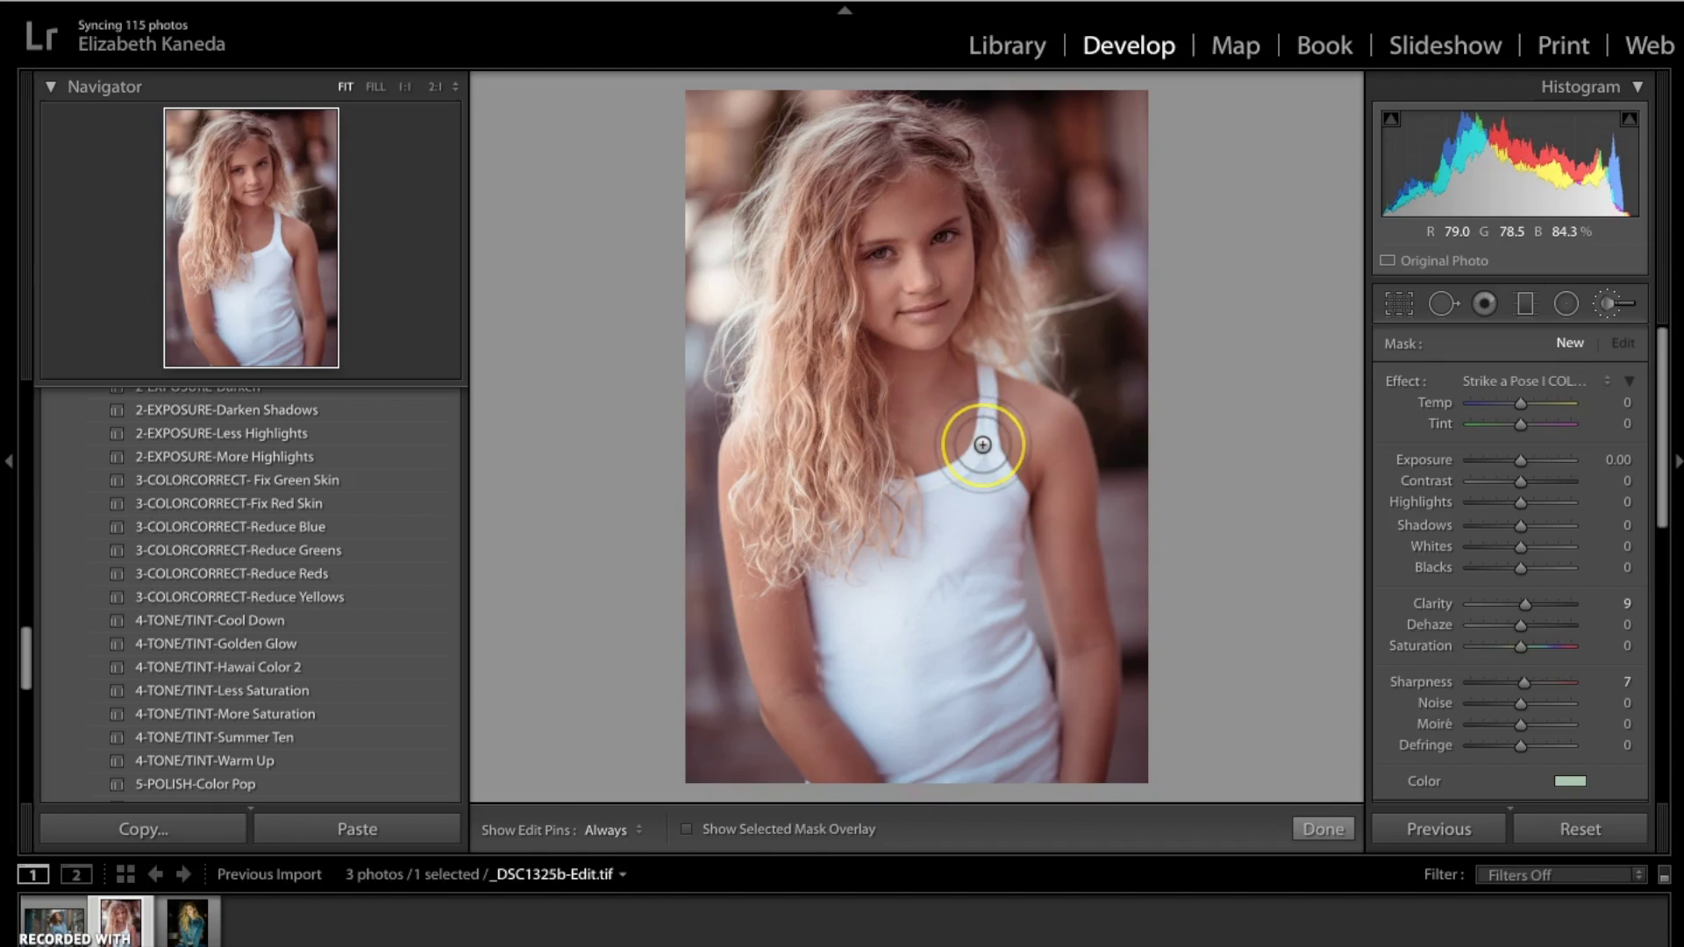
Brush the red-skin correction over the girl's face, neck, chest and both arms
click(982, 444)
mouse_move(983, 445)
mouse_down()
mouse_move(1077, 225)
mouse_move(1035, 176)
mouse_move(827, 118)
mouse_move(774, 156)
mouse_move(724, 301)
mouse_move(725, 513)
mouse_move(768, 604)
mouse_move(812, 616)
mouse_up()
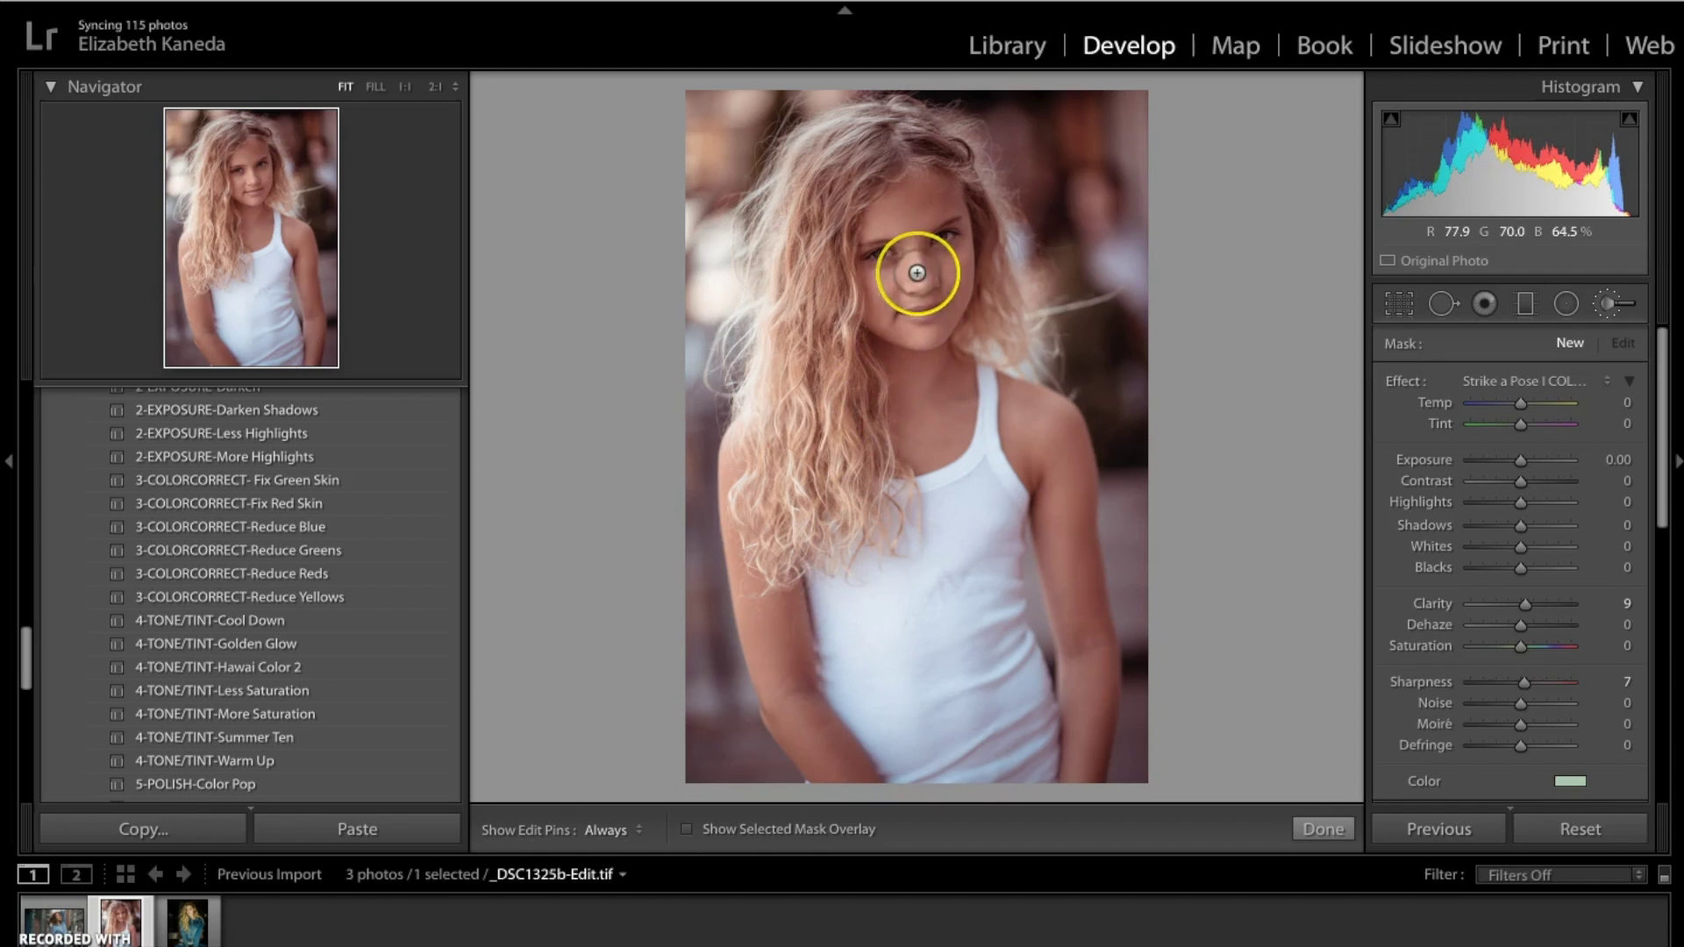
mouse_move(939, 208)
mouse_down()
mouse_move(892, 236)
mouse_move(949, 184)
mouse_move(930, 252)
mouse_move(923, 206)
mouse_move(909, 228)
mouse_move(930, 203)
mouse_move(947, 298)
mouse_up()
mouse_move(913, 343)
mouse_down()
mouse_move(880, 304)
mouse_move(935, 393)
mouse_move(897, 391)
mouse_up()
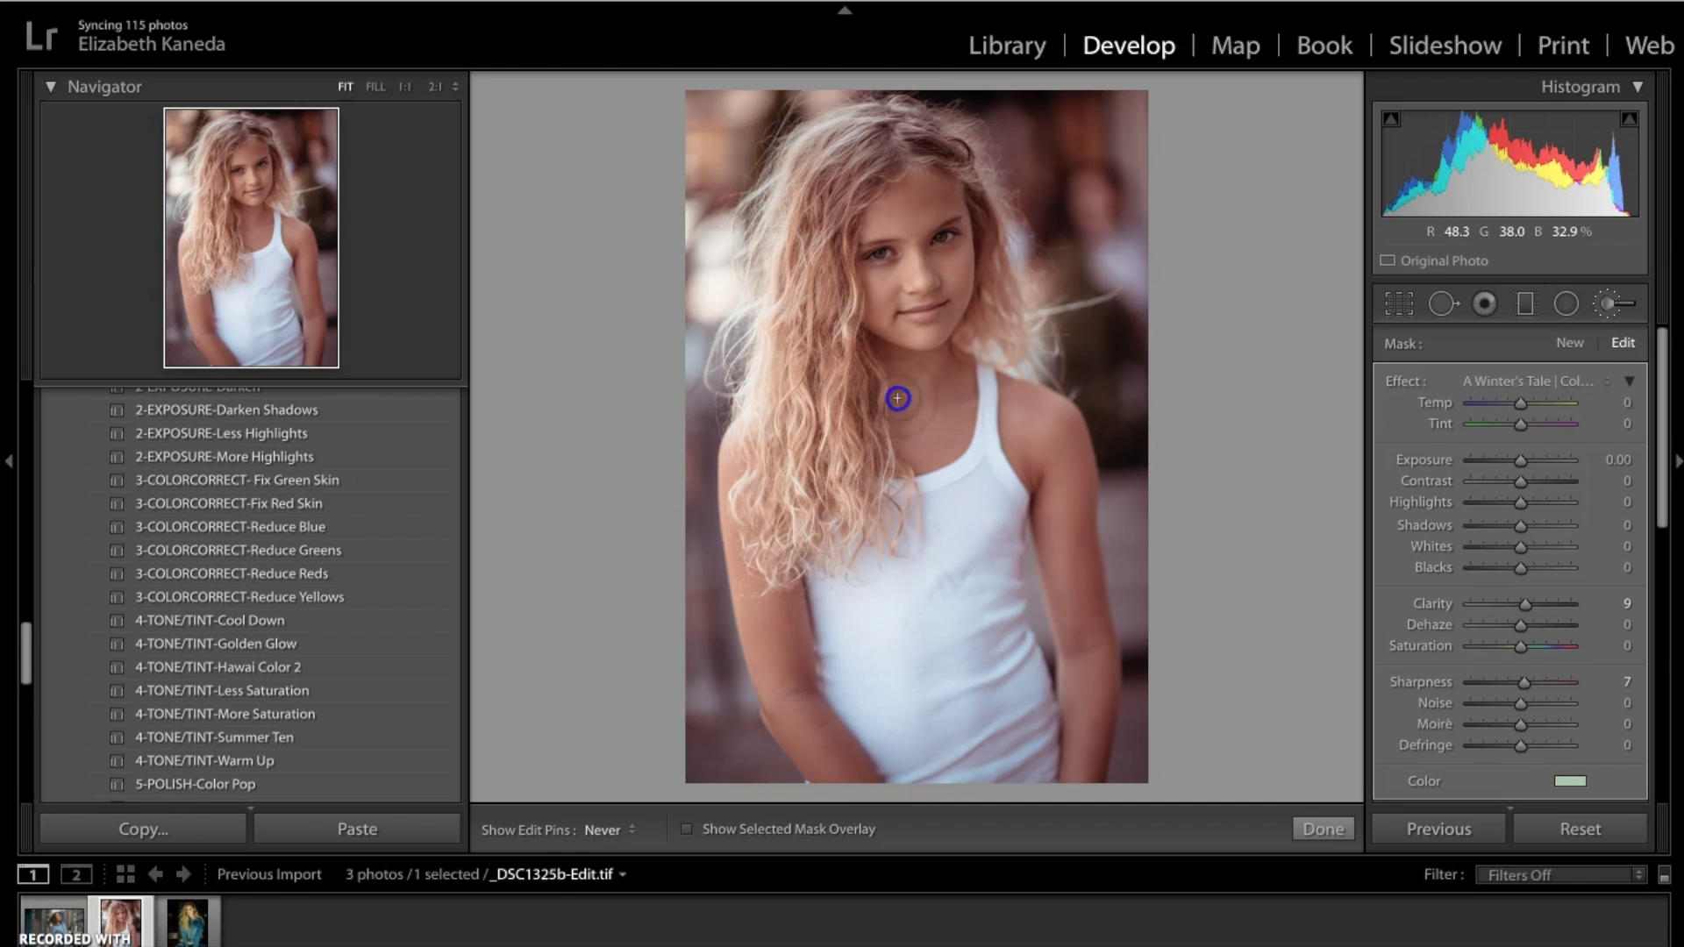
mouse_move(1079, 594)
mouse_down()
mouse_move(1071, 573)
mouse_move(1091, 689)
mouse_move(1078, 783)
mouse_up()
mouse_move(805, 718)
mouse_down()
mouse_move(834, 755)
mouse_move(758, 594)
mouse_move(786, 686)
mouse_move(868, 791)
mouse_up()
click(938, 207)
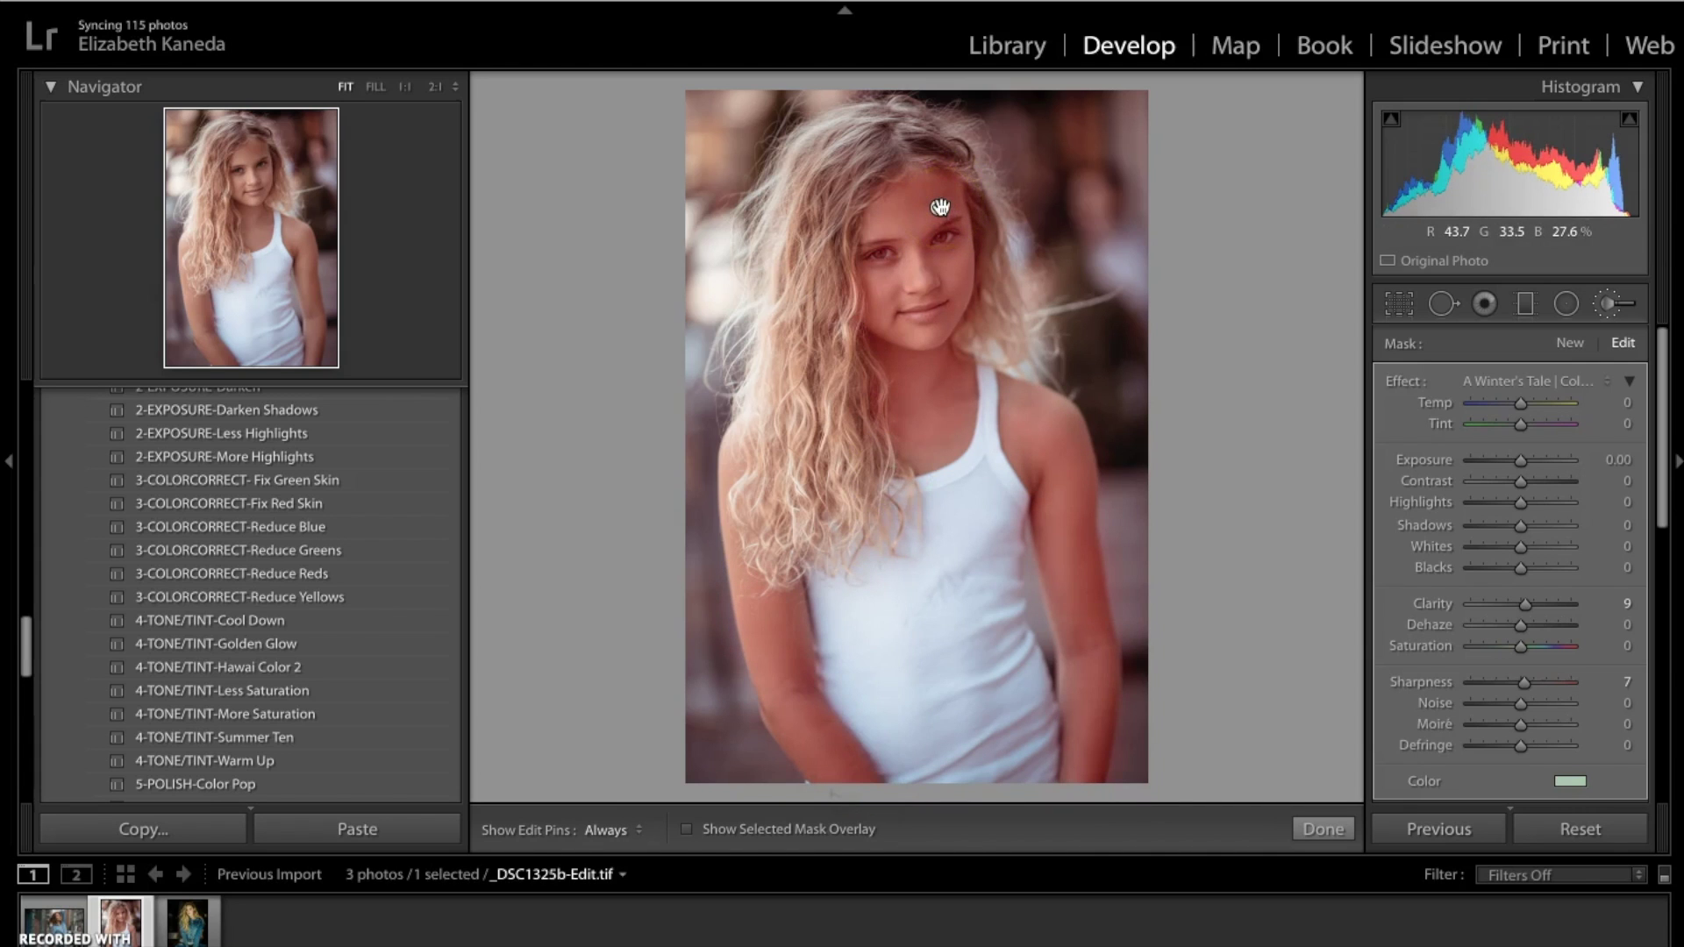
click(944, 382)
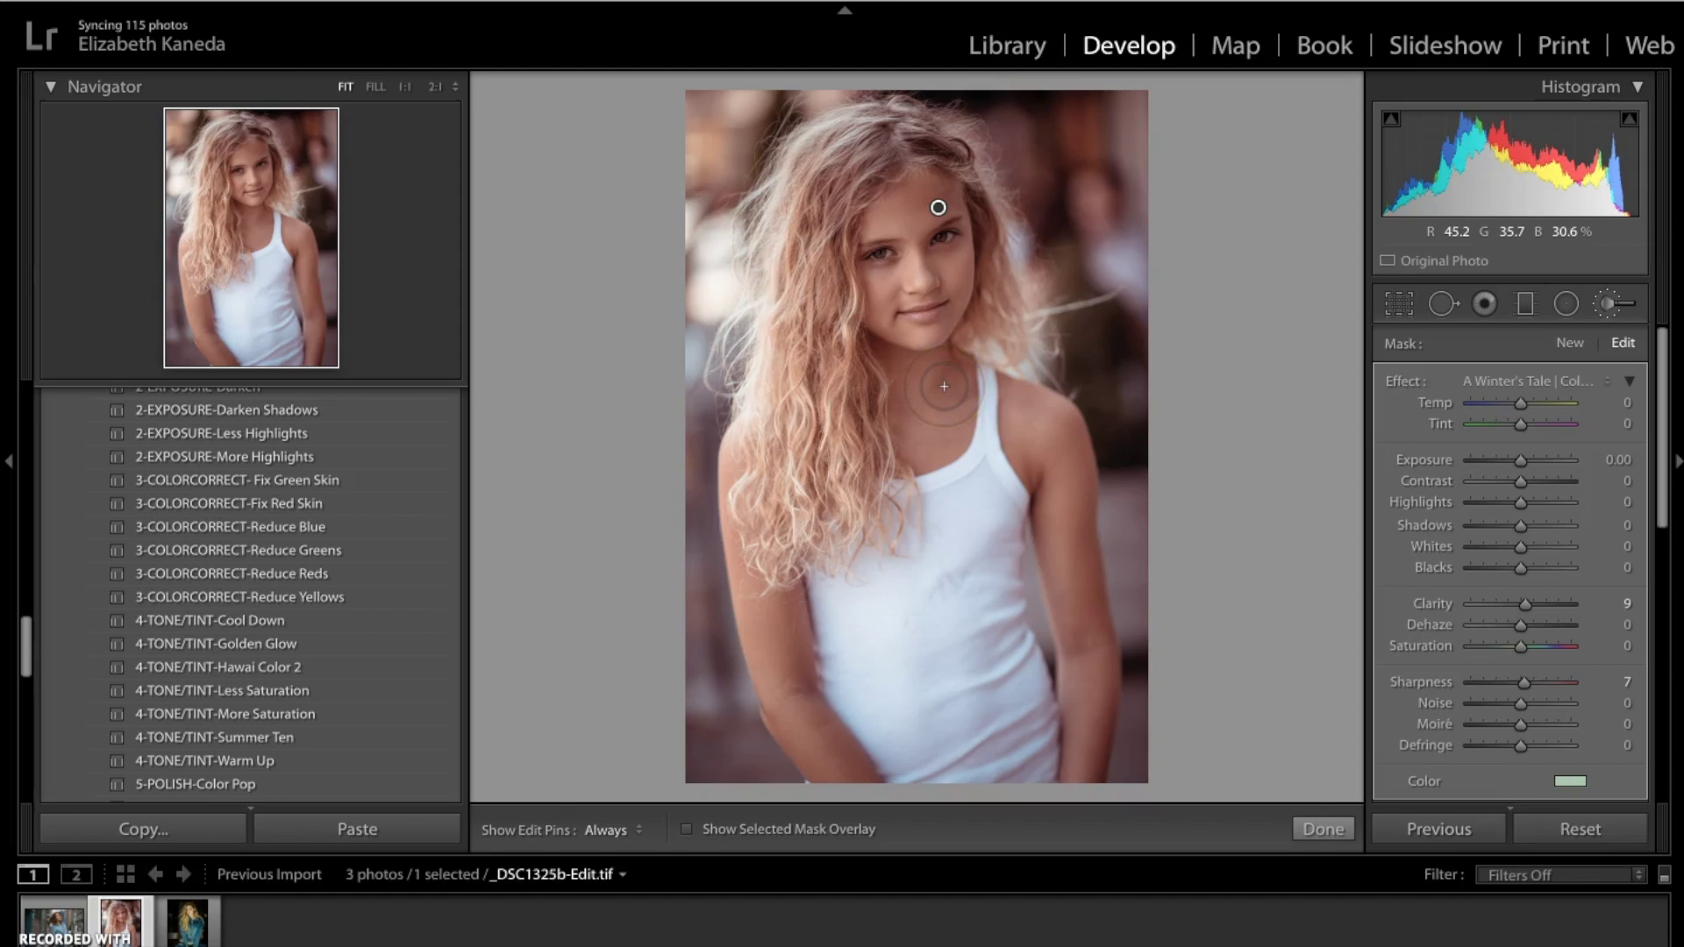
drag(947, 443, 873, 457)
Set the brush mask's Exposure to 0.80 and Saturation to 20, and compare with the original photo
click(1602, 494)
click(1547, 468)
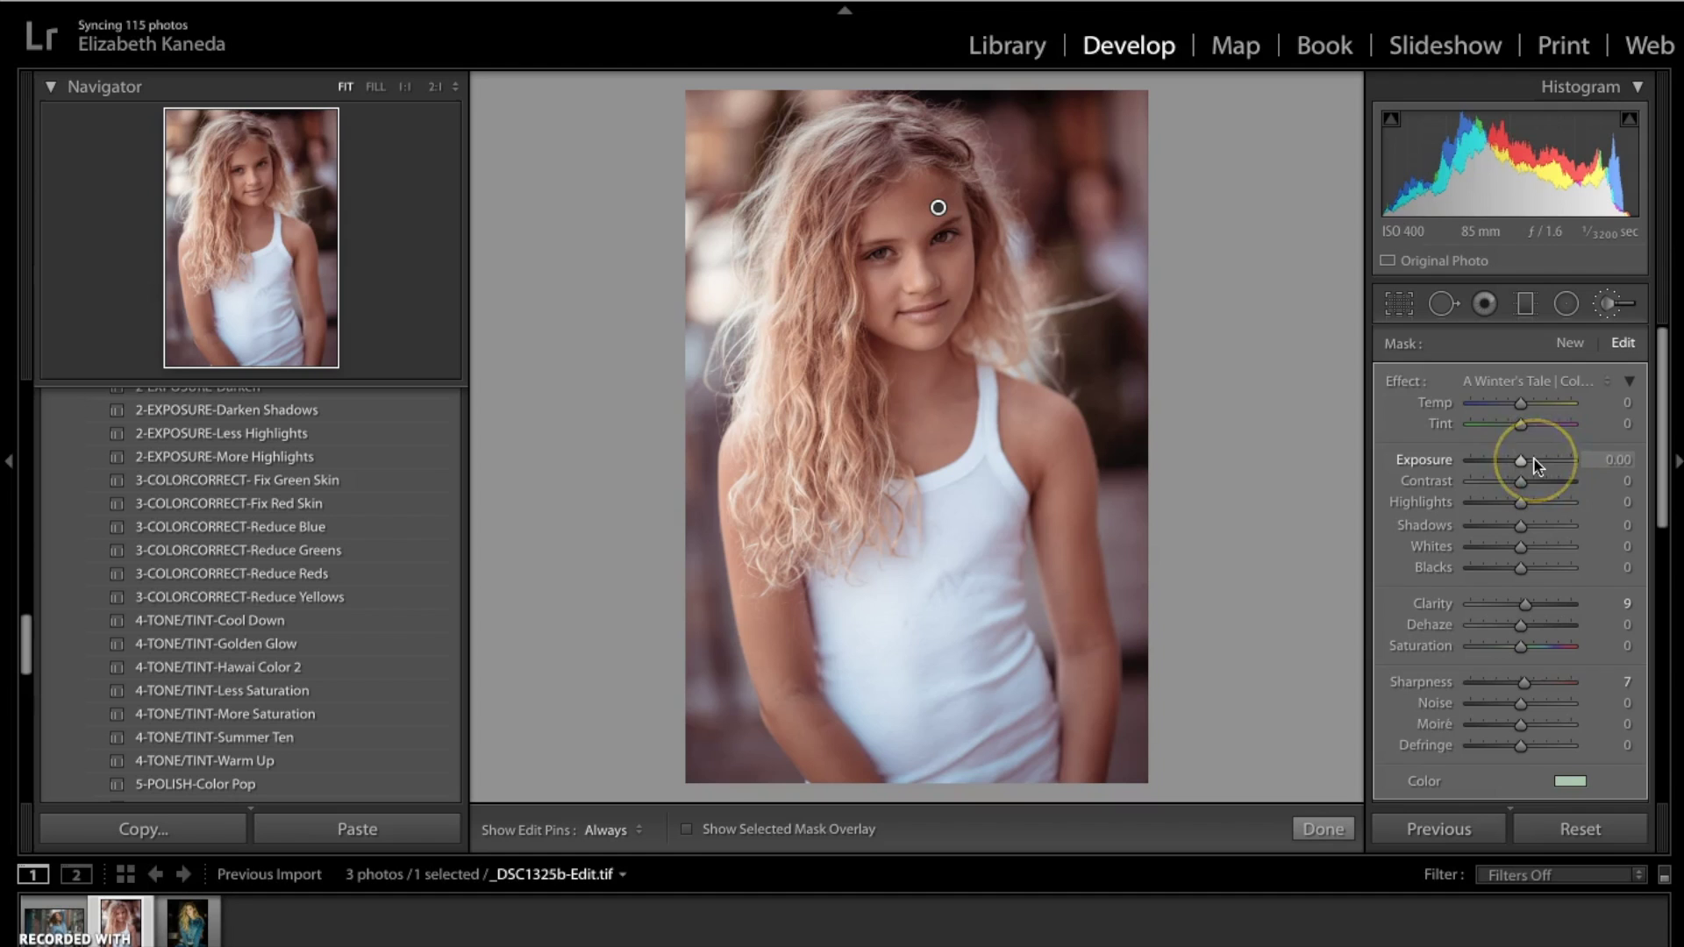
drag(1523, 465, 1534, 463)
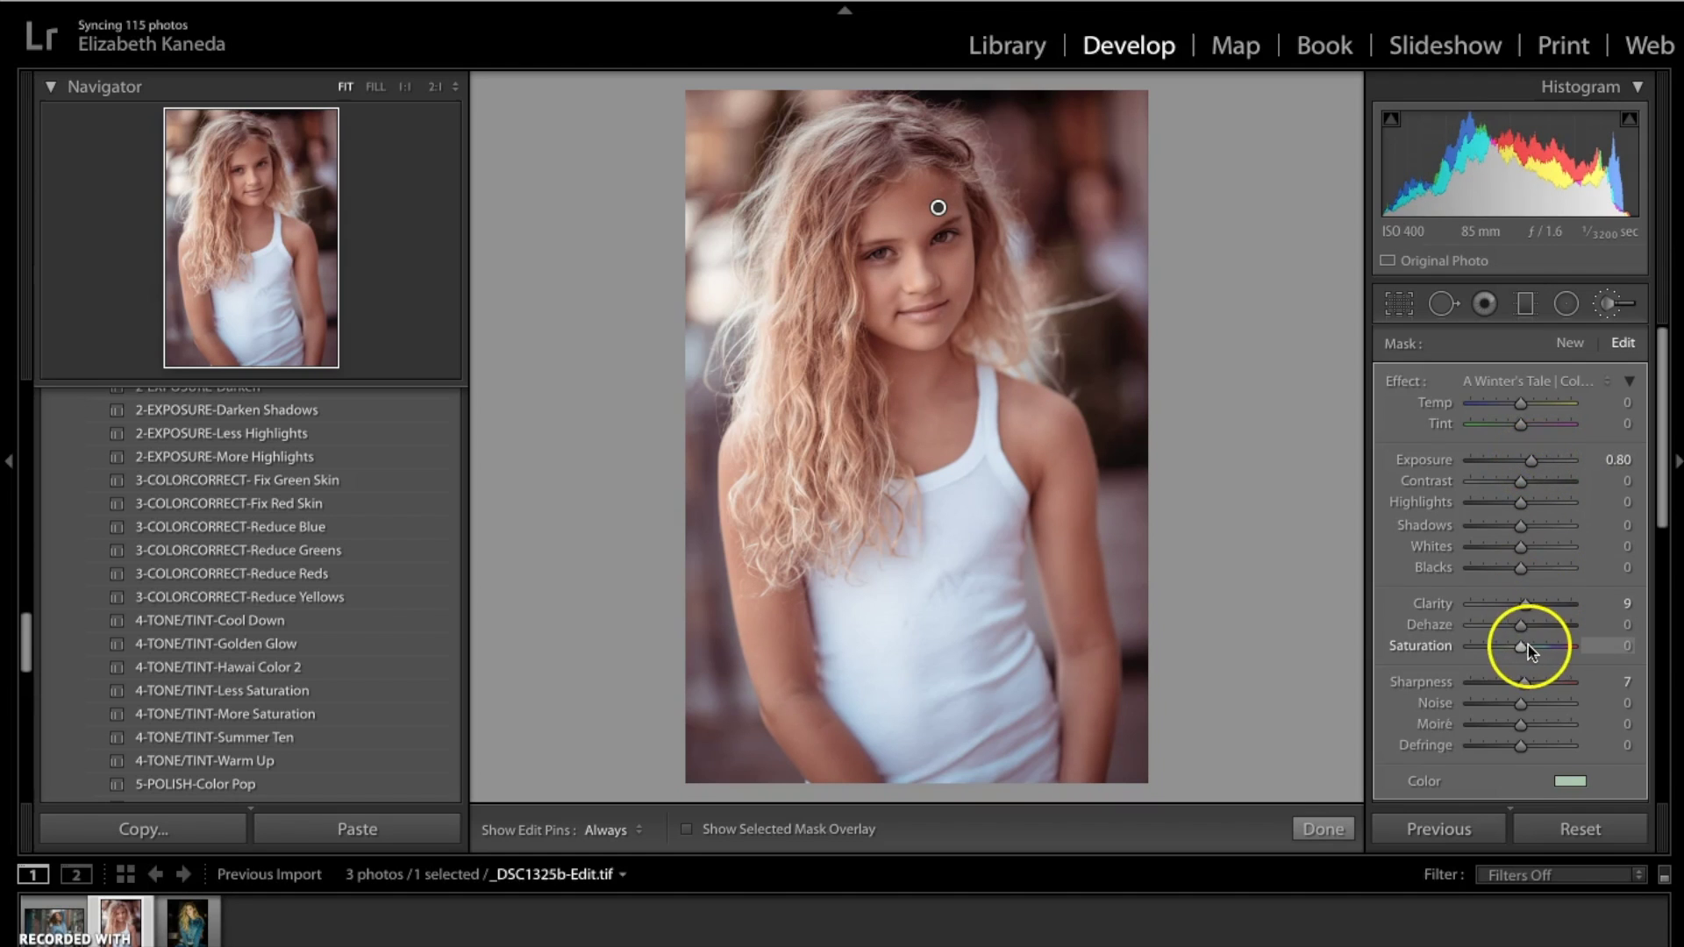
drag(1524, 644, 1535, 649)
key(backslash)
key(backslash)
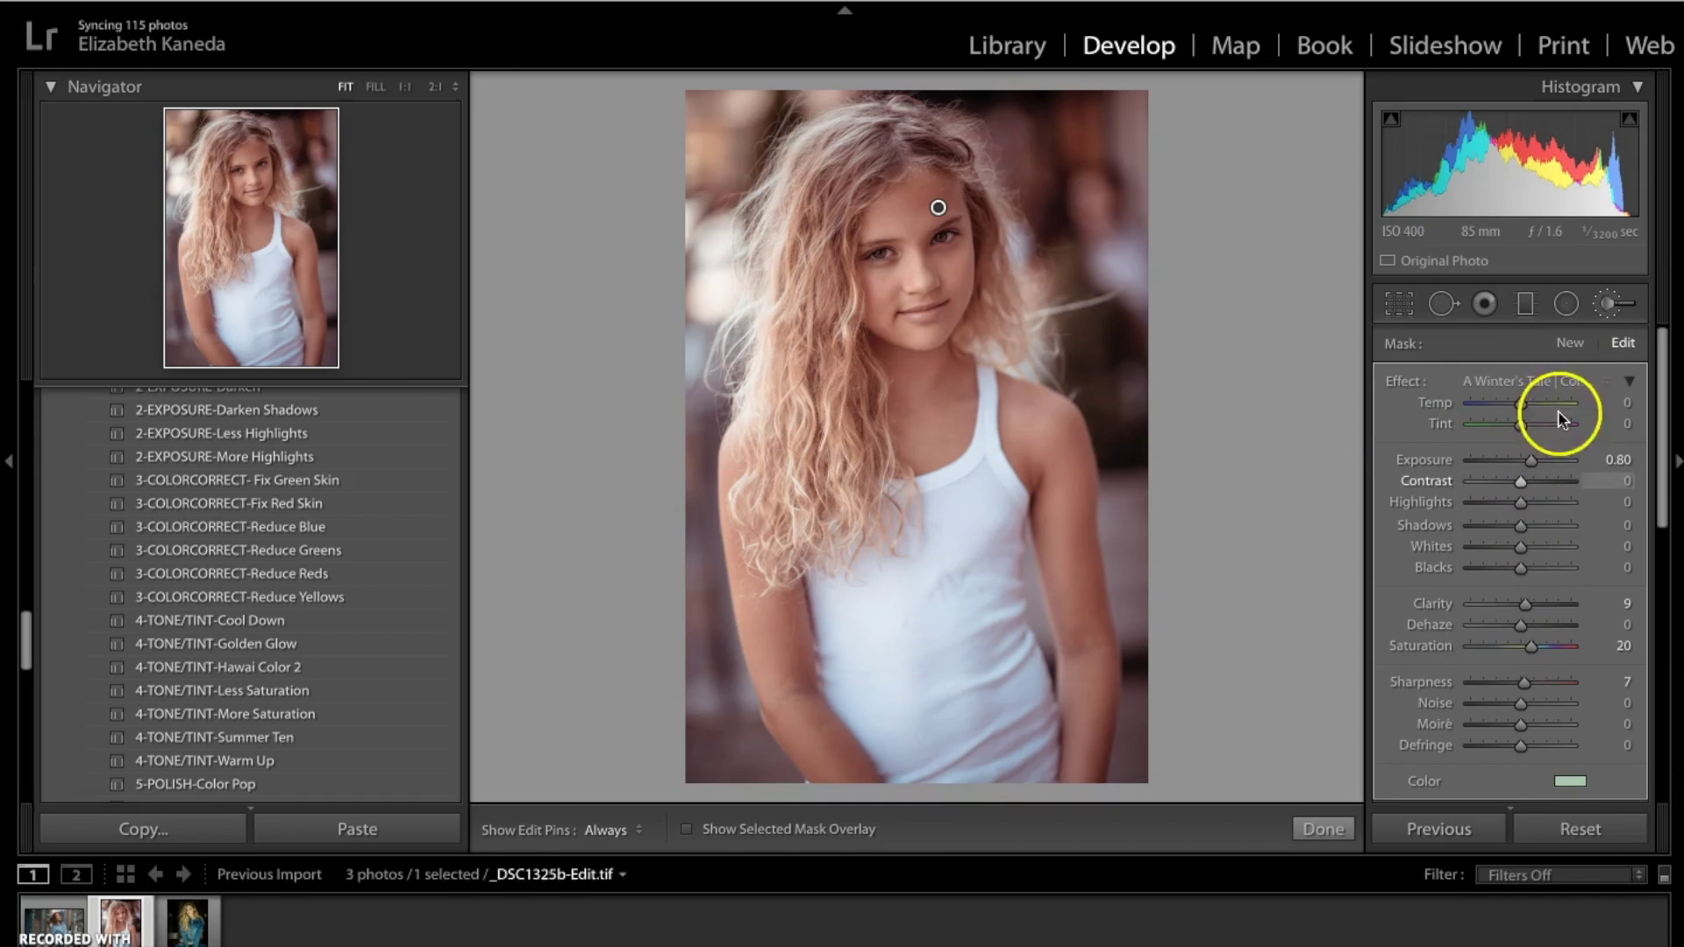
Add a second brush mask with the same effect and paint it over the face, neck and arms
click(1569, 343)
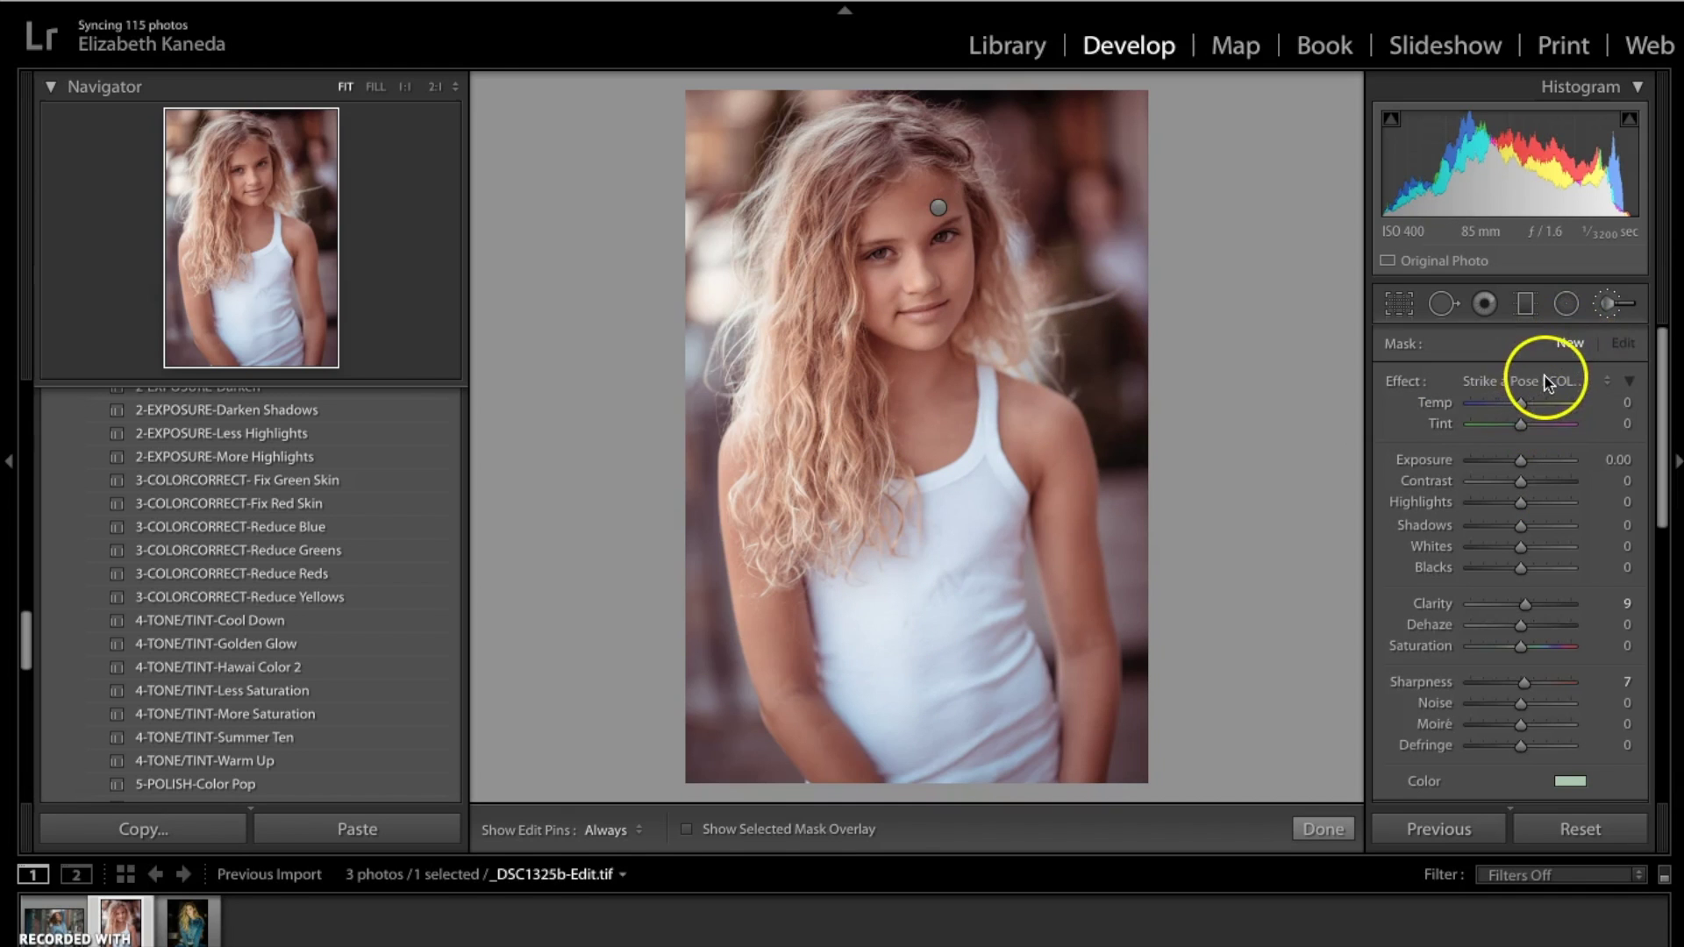
click(912, 202)
key(h)
mouse_move(912, 202)
mouse_down()
mouse_move(937, 210)
mouse_move(884, 229)
mouse_move(922, 271)
mouse_move(957, 263)
mouse_move(962, 307)
mouse_move(927, 318)
mouse_move(947, 331)
mouse_move(865, 275)
mouse_move(876, 331)
mouse_move(907, 344)
mouse_up()
mouse_move(971, 409)
mouse_down()
mouse_move(932, 372)
mouse_move(935, 421)
mouse_move(1028, 410)
mouse_move(1092, 512)
mouse_move(1104, 772)
mouse_move(1079, 683)
mouse_move(1092, 744)
mouse_up()
key(h)
mouse_move(790, 705)
mouse_down()
mouse_move(835, 744)
mouse_move(817, 738)
mouse_move(789, 607)
mouse_move(805, 715)
mouse_move(857, 781)
mouse_move(783, 717)
mouse_move(835, 785)
mouse_move(786, 731)
mouse_move(845, 765)
mouse_move(776, 636)
mouse_up()
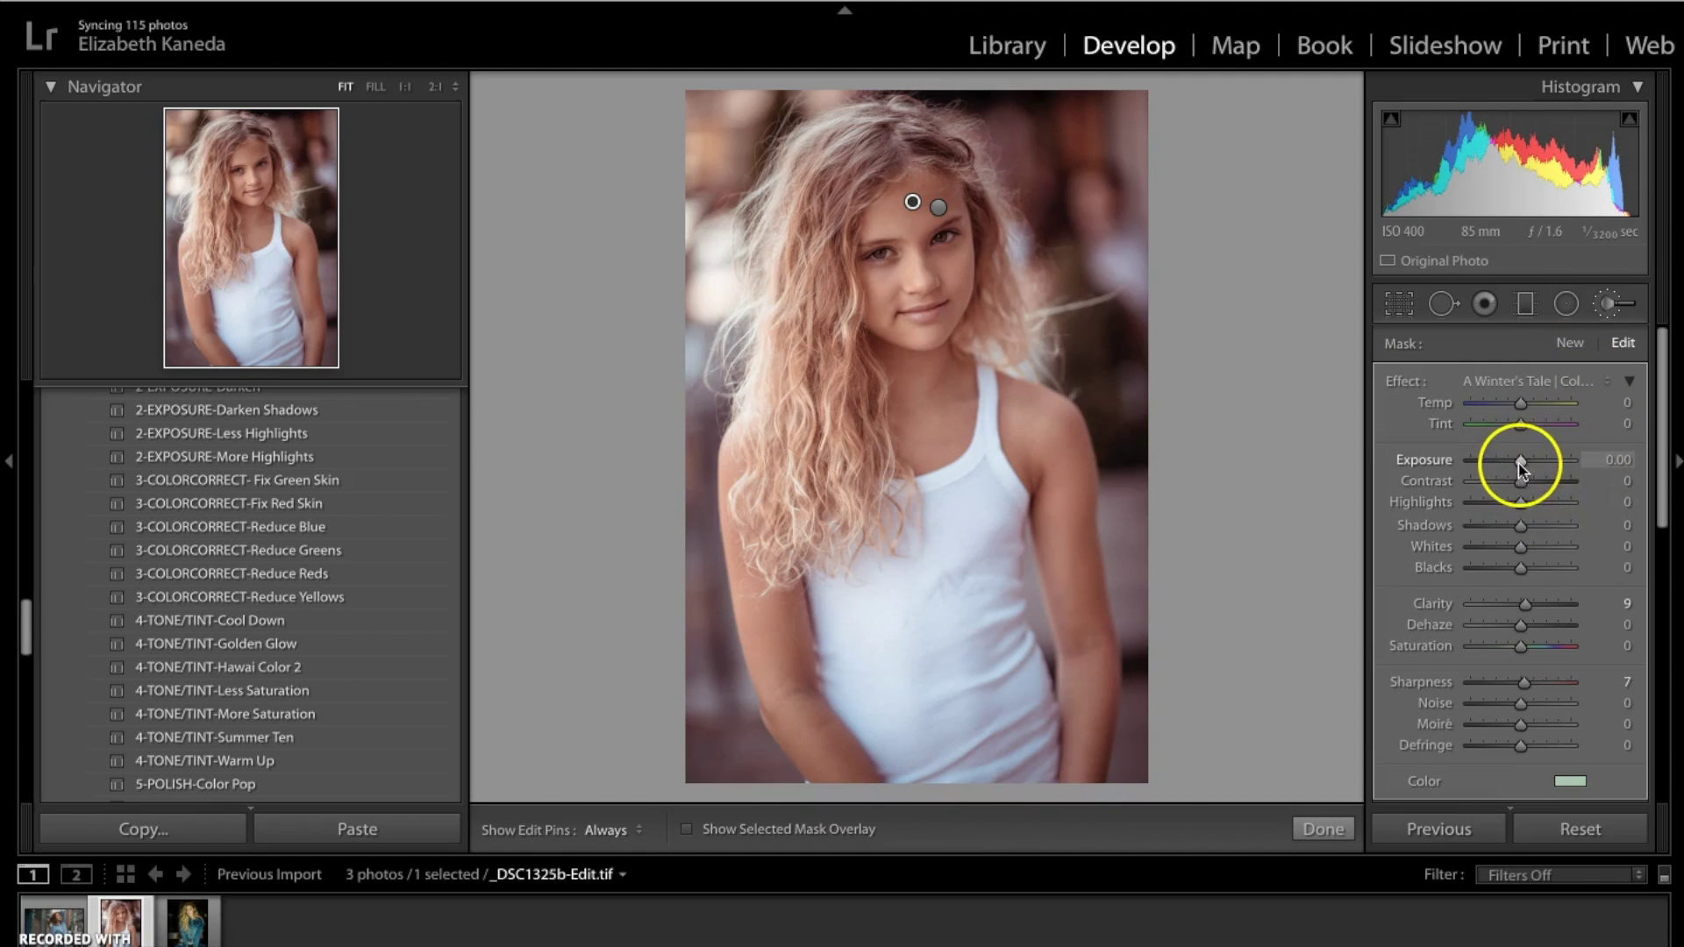
Set the second mask's Exposure to 0.93, Contrast to 19 and Saturation to -10, and close the Adjustment Brush
drag(1521, 472, 1533, 461)
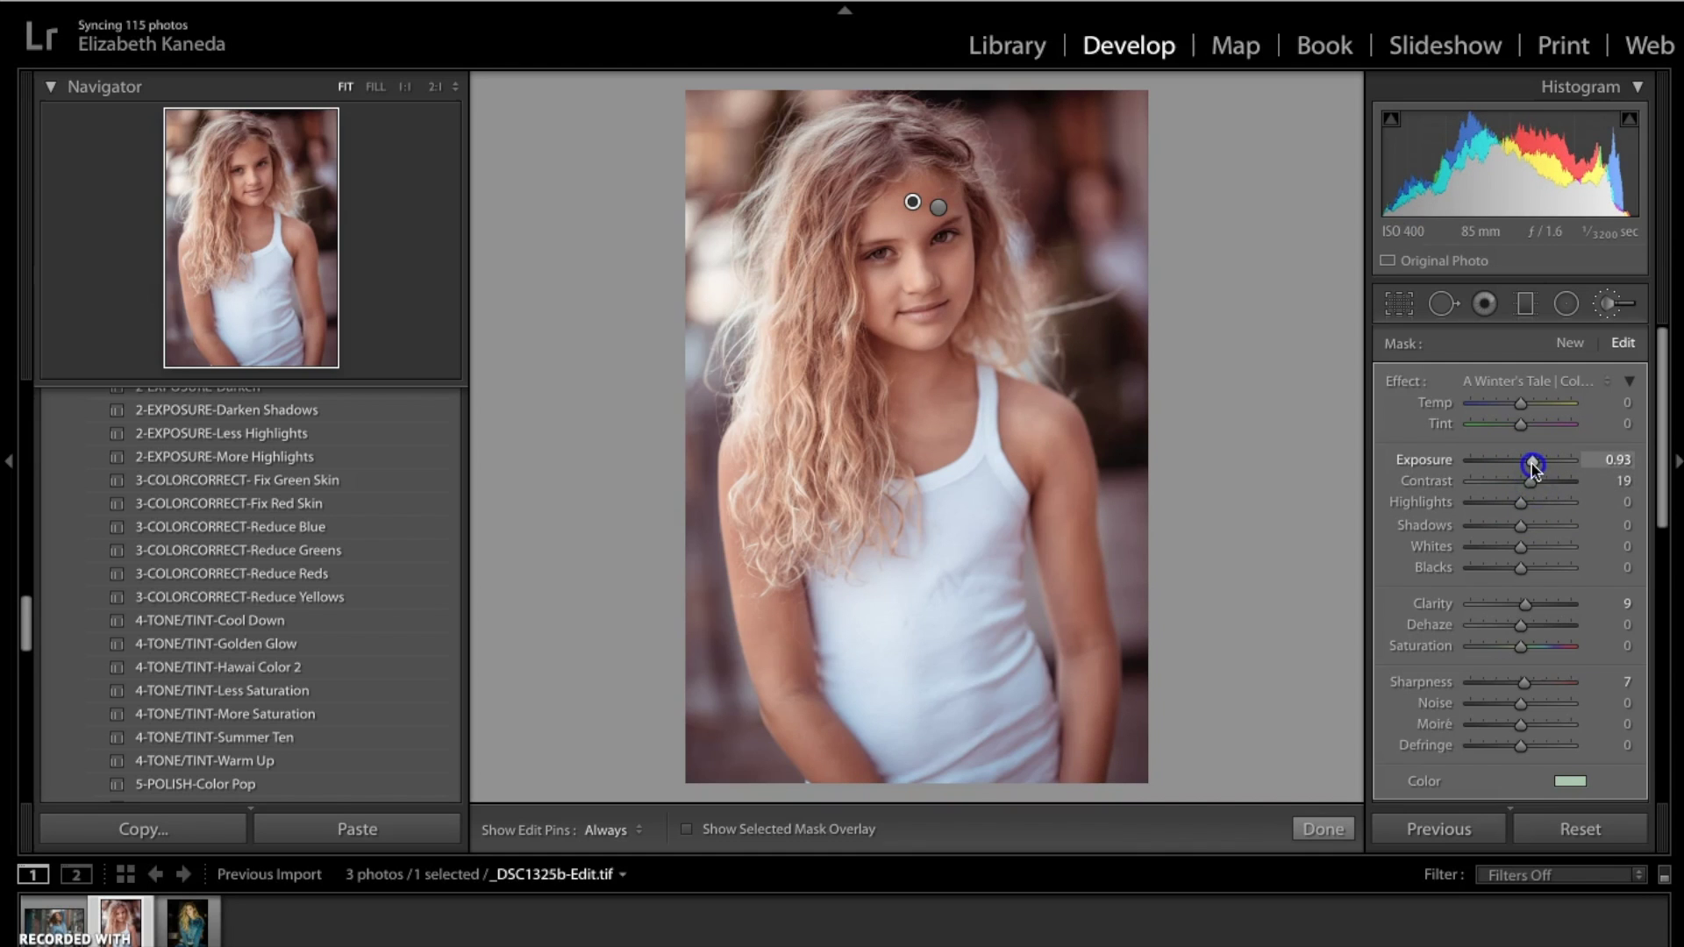
mouse_move(1522, 647)
mouse_down()
mouse_move(1585, 649)
mouse_move(1520, 646)
mouse_up()
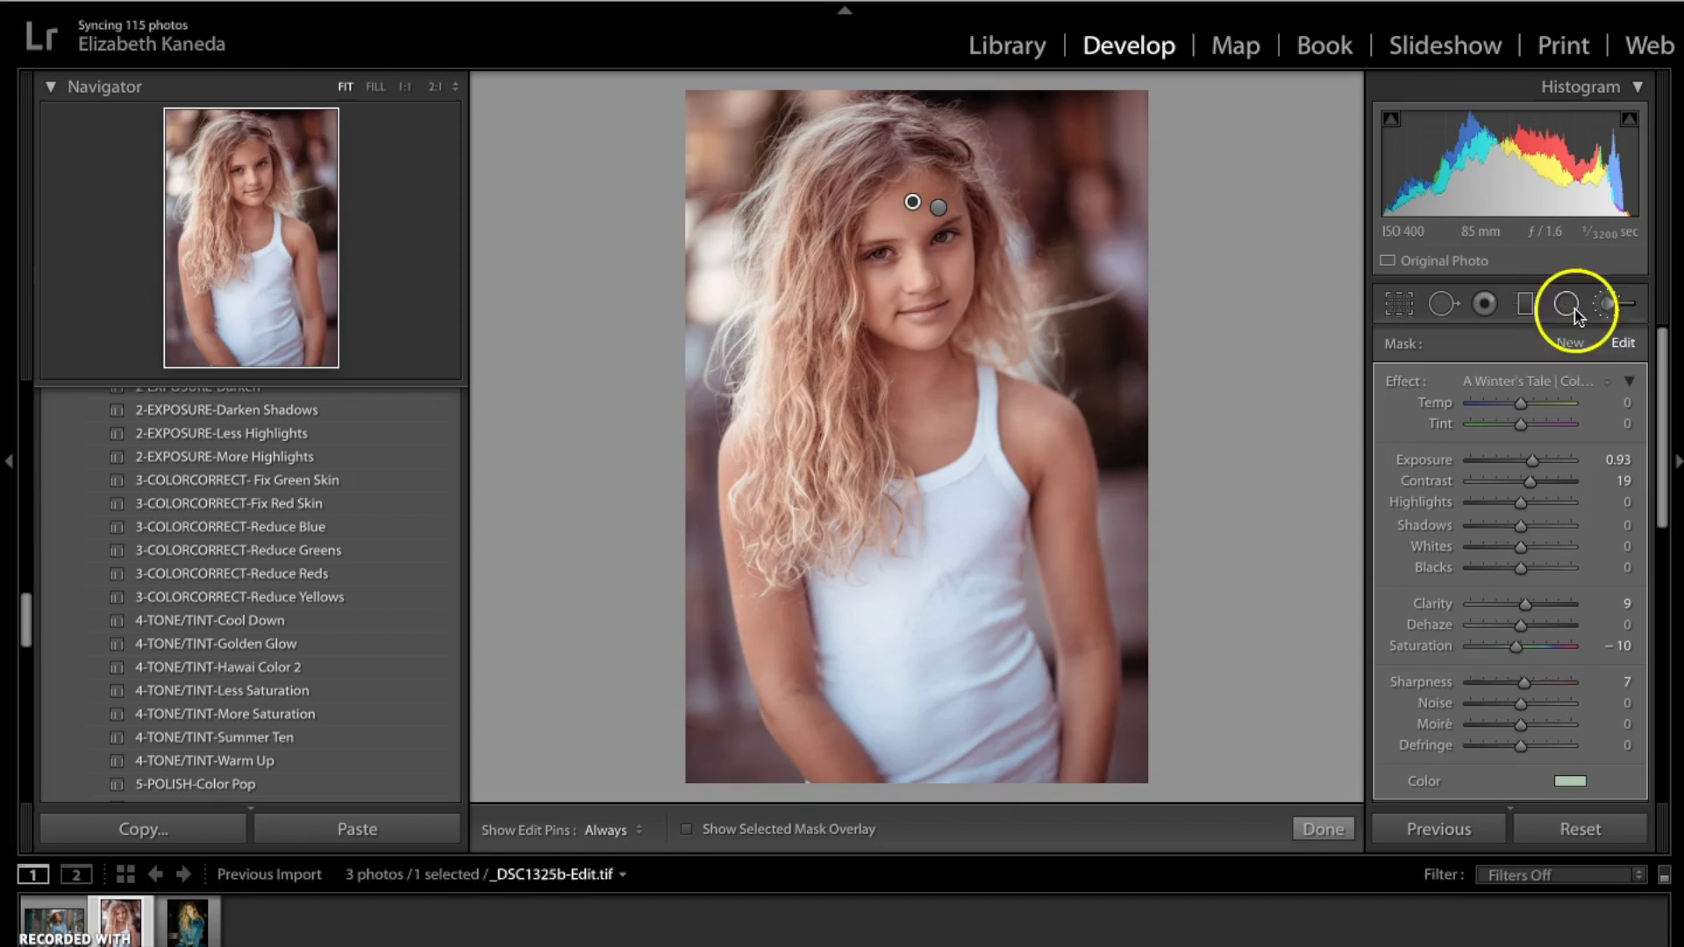
click(1605, 303)
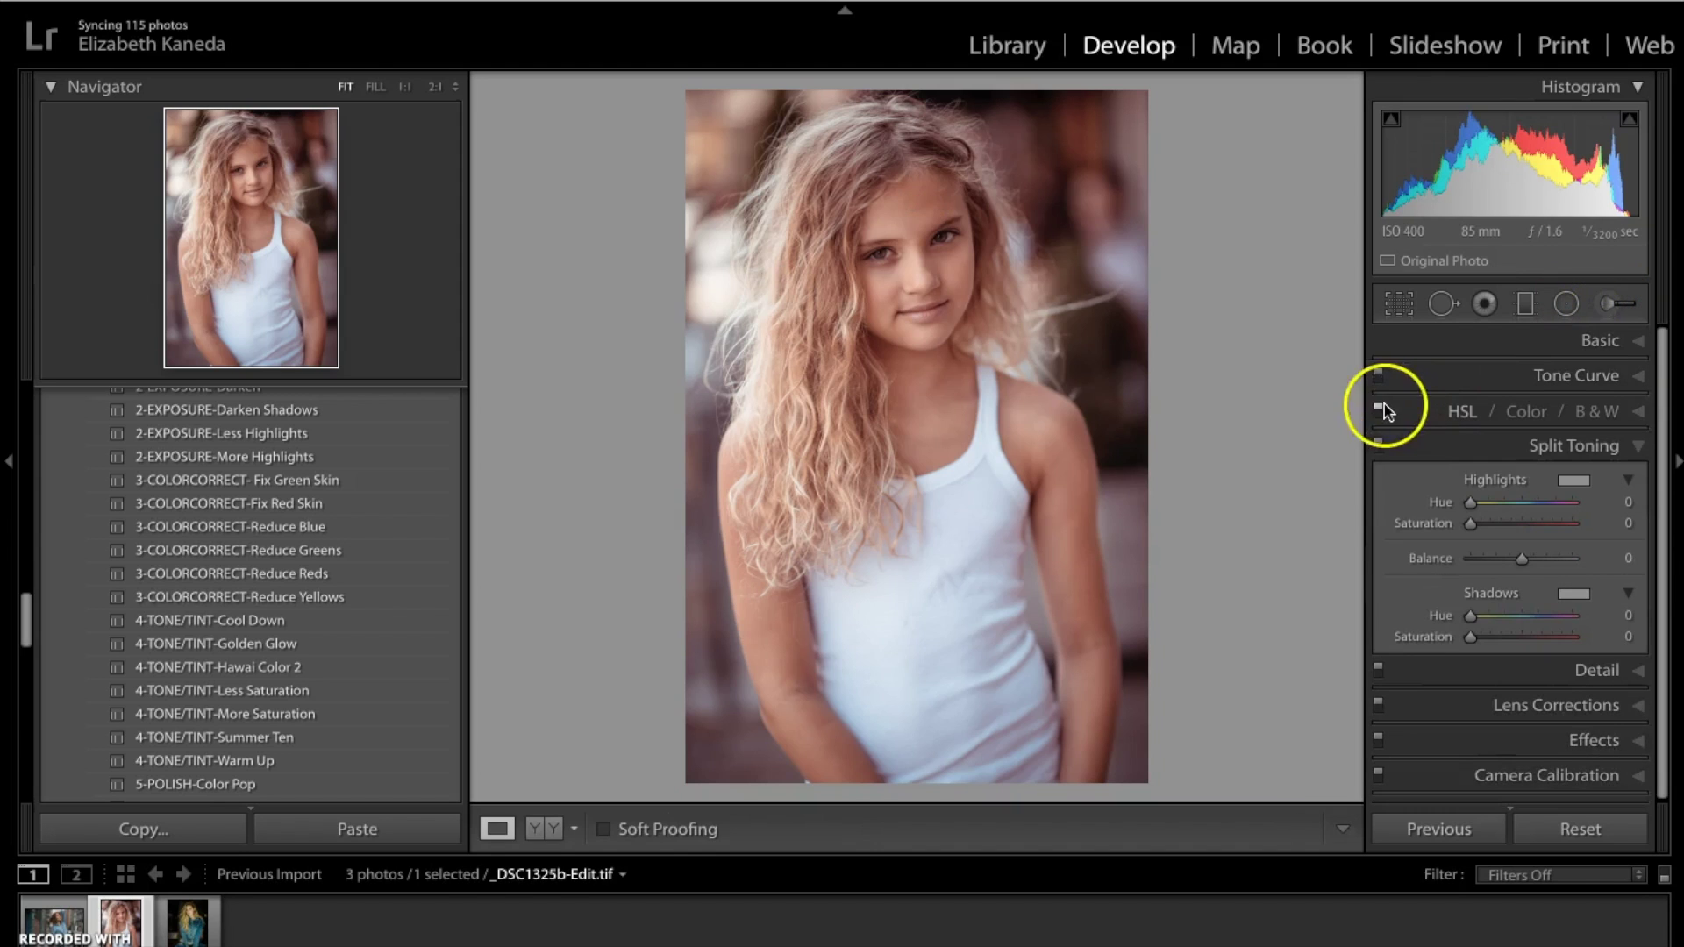
Compare the portrait before and after the brushed skin corrections
key(backslash)
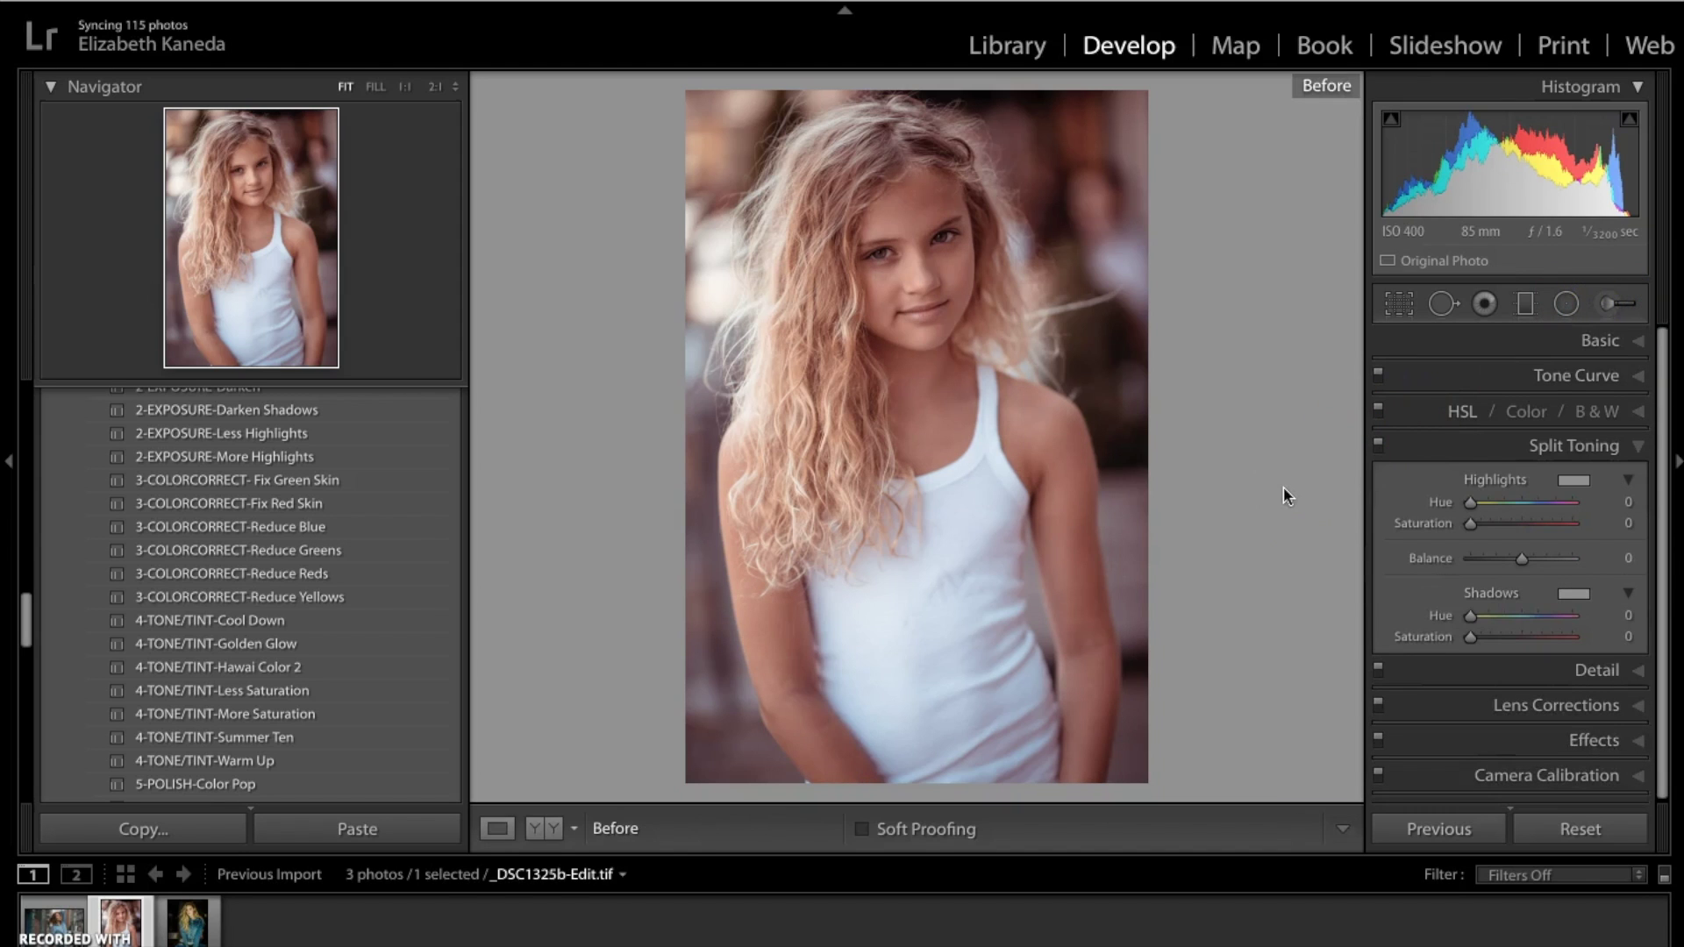
key(backslash)
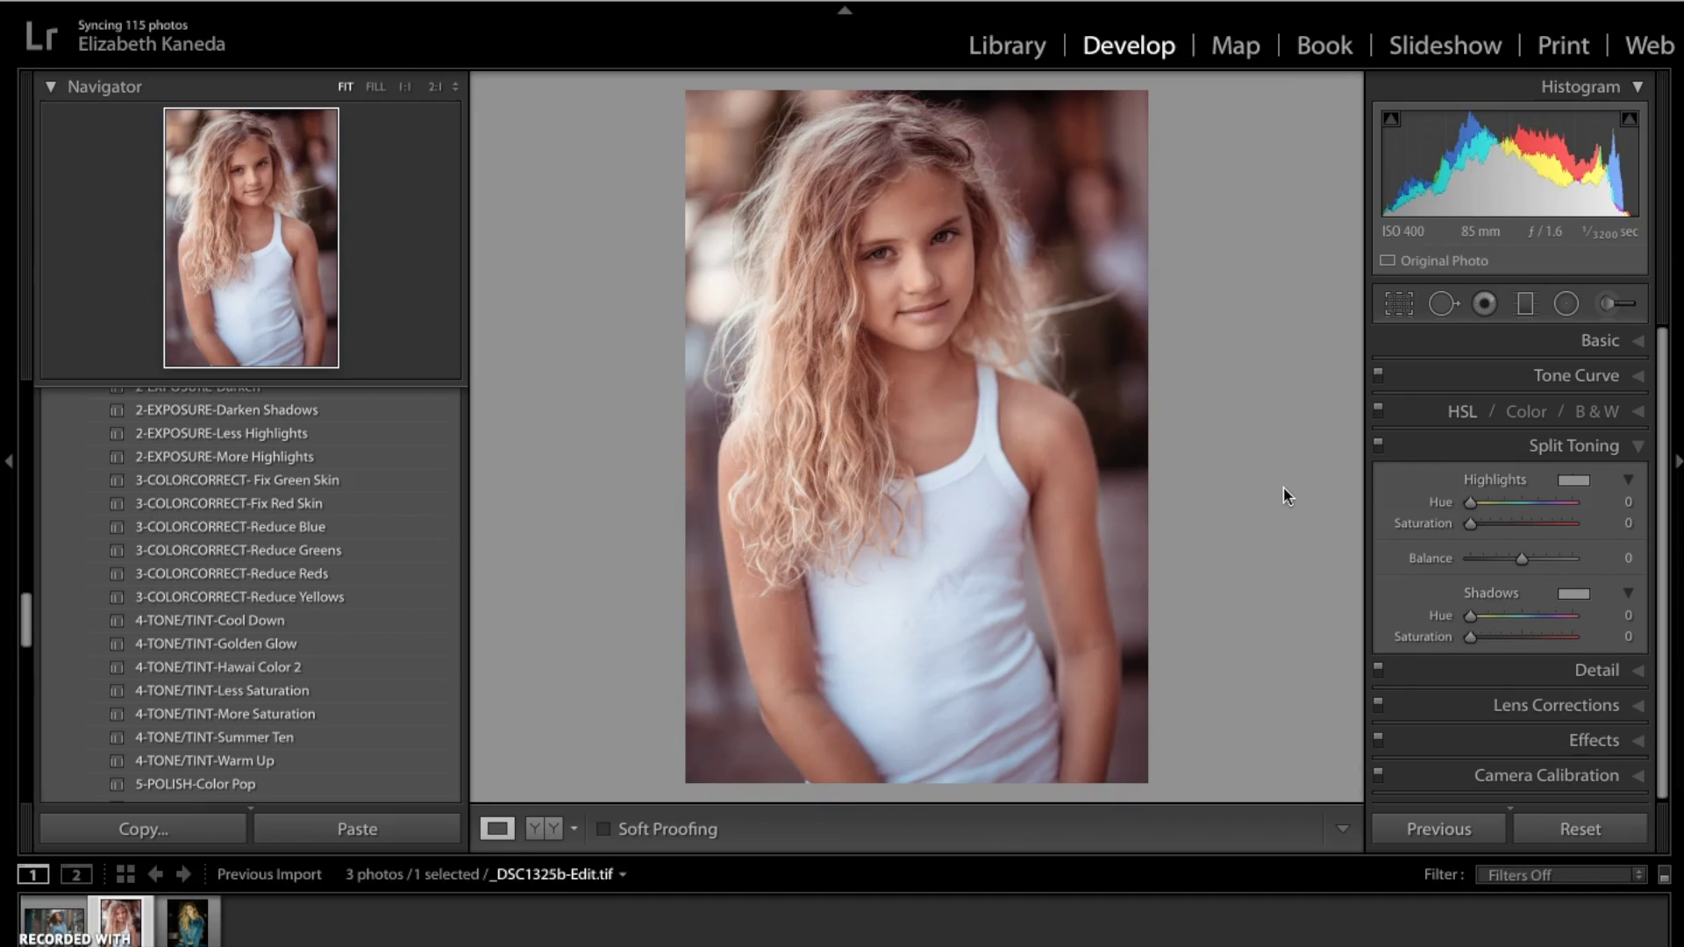
key(backslash)
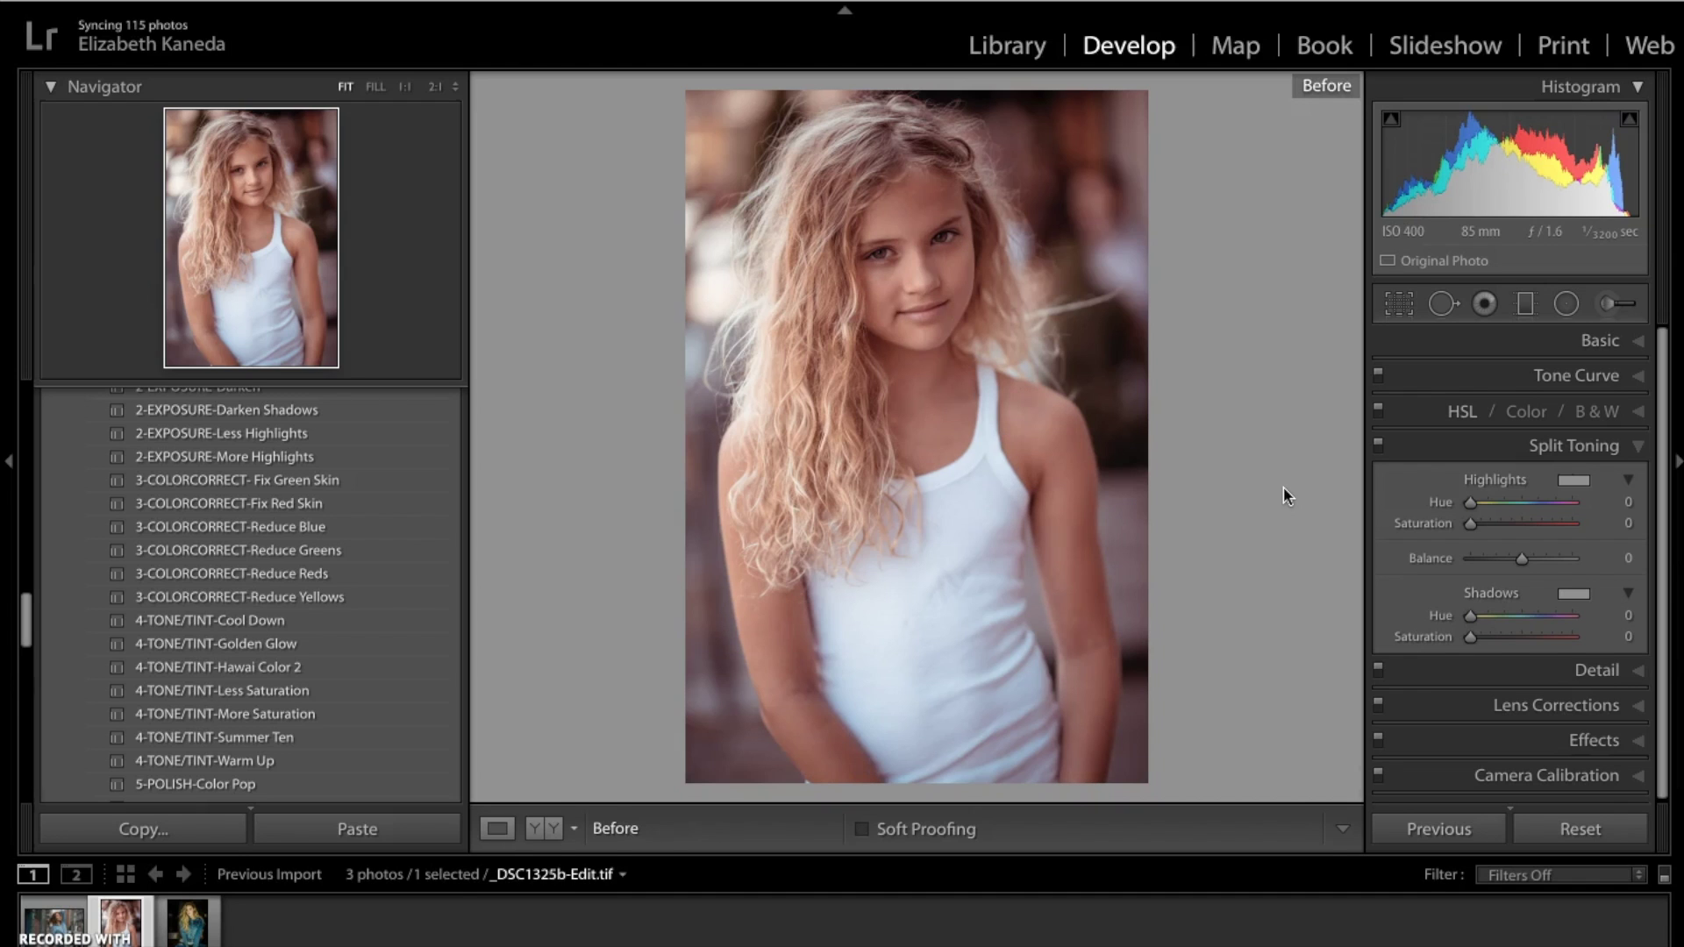
key(backslash)
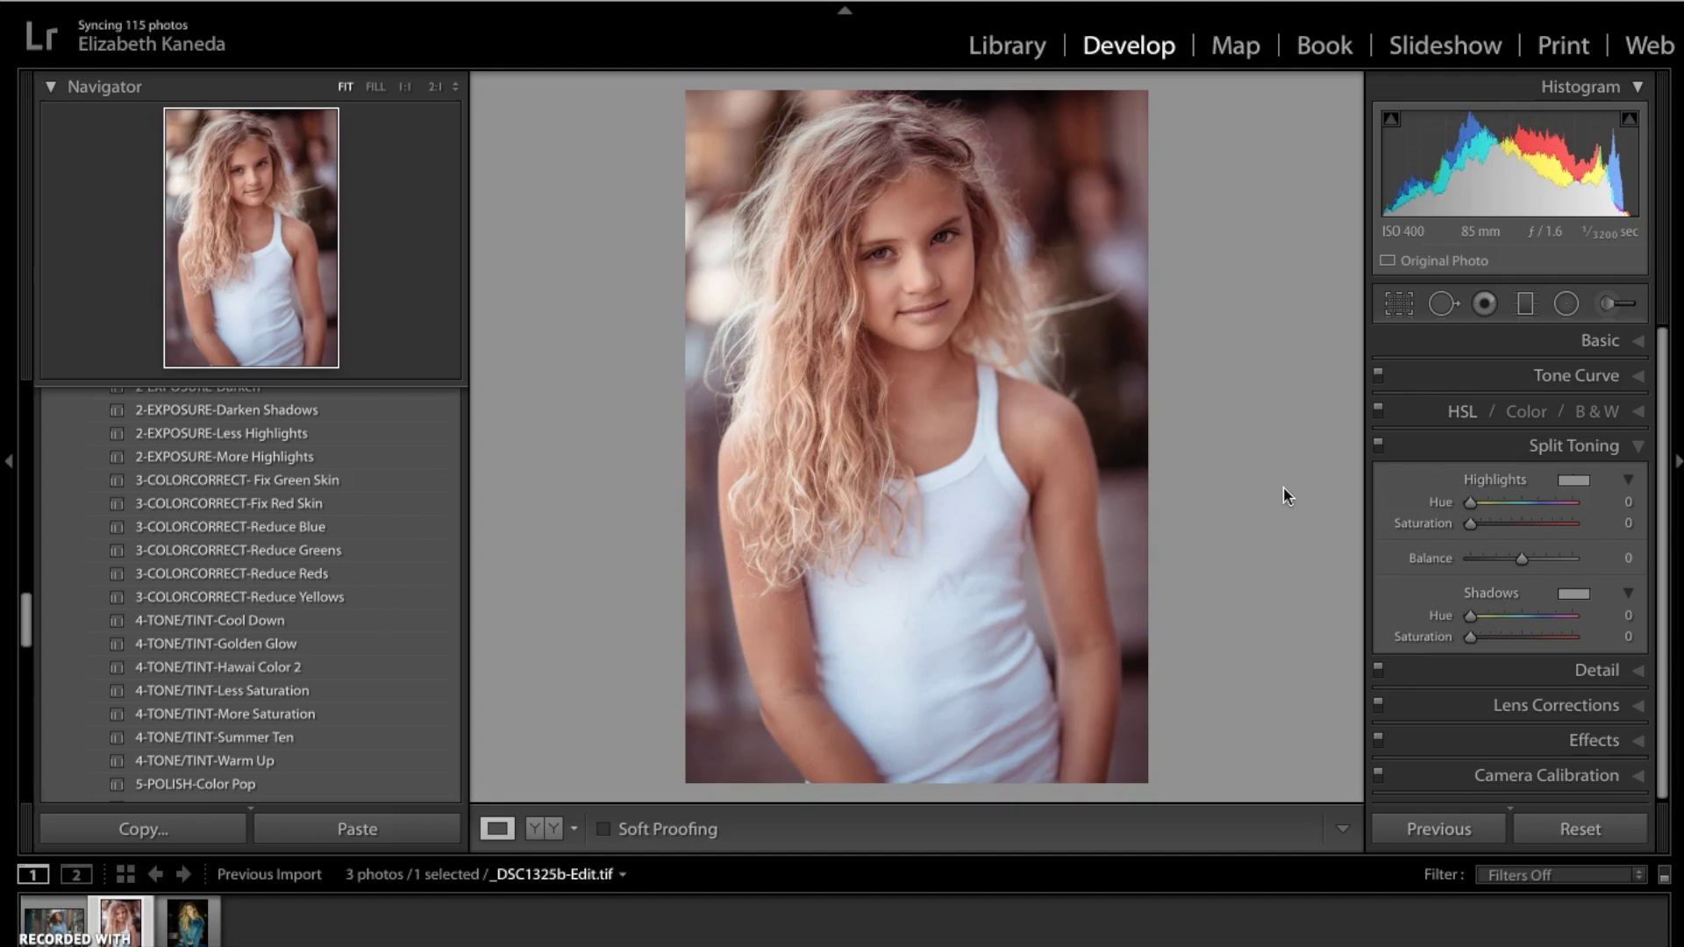
Check the child's portrait against its original once more and open the portrait of the woman in the denim jacket
key(backslash)
key(backslash)
click(192, 921)
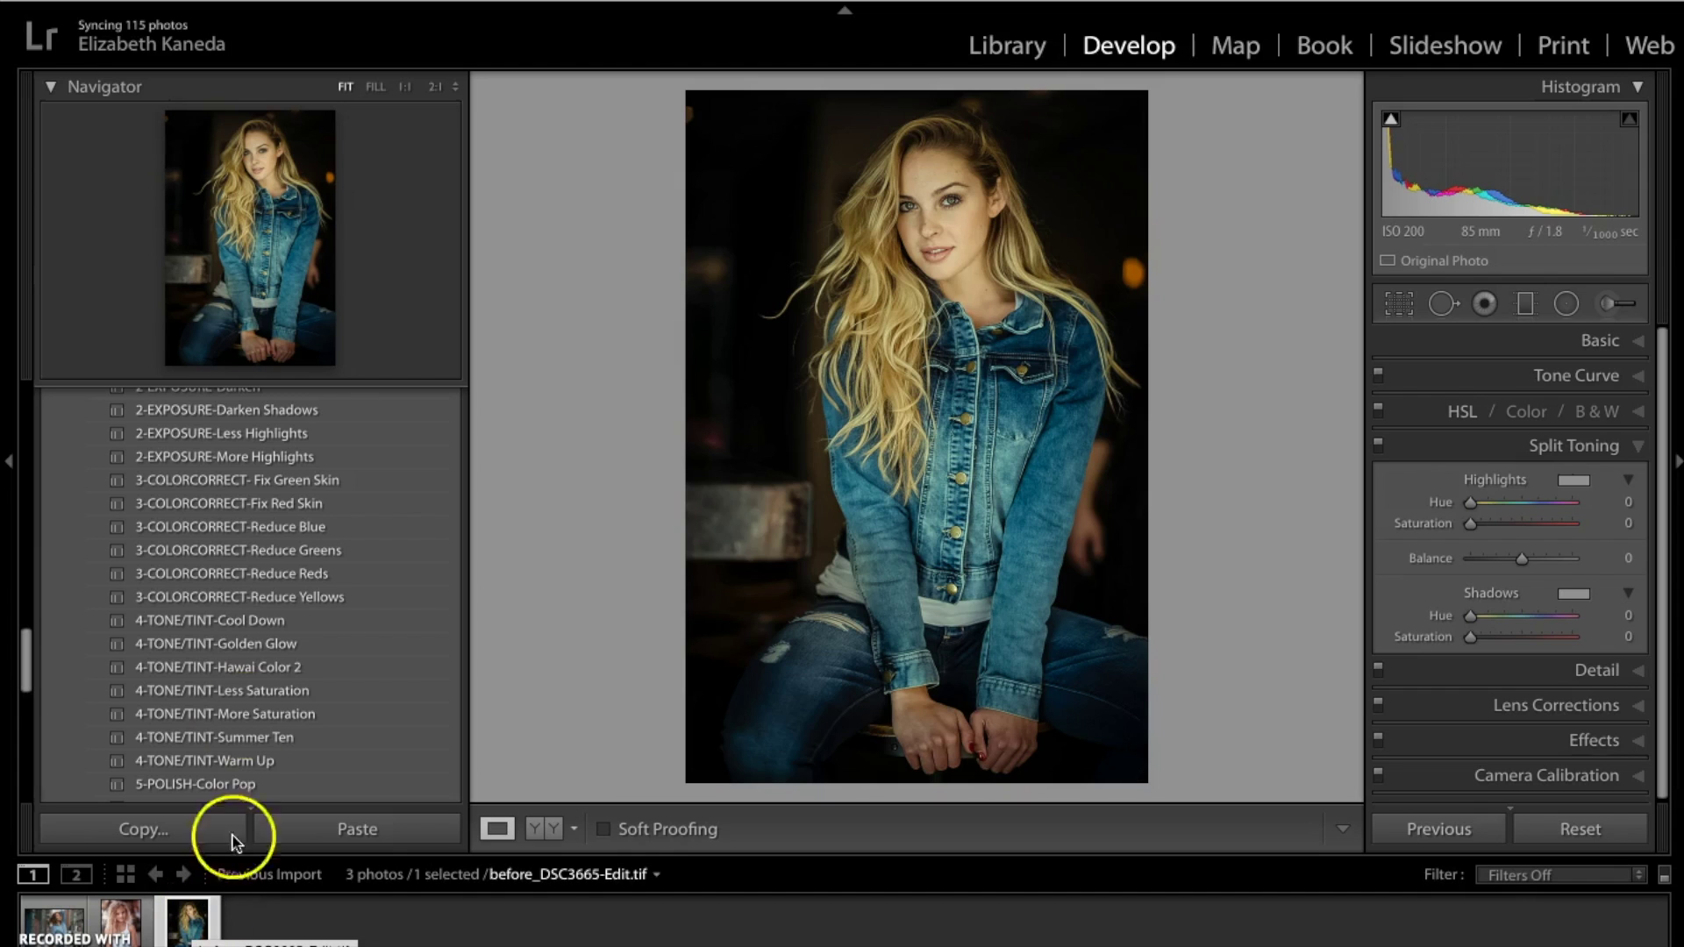
Apply the 3-COLORCORRECT- Fix Green Skin preset to the denim-jacket portrait and compare it with the original
click(214, 485)
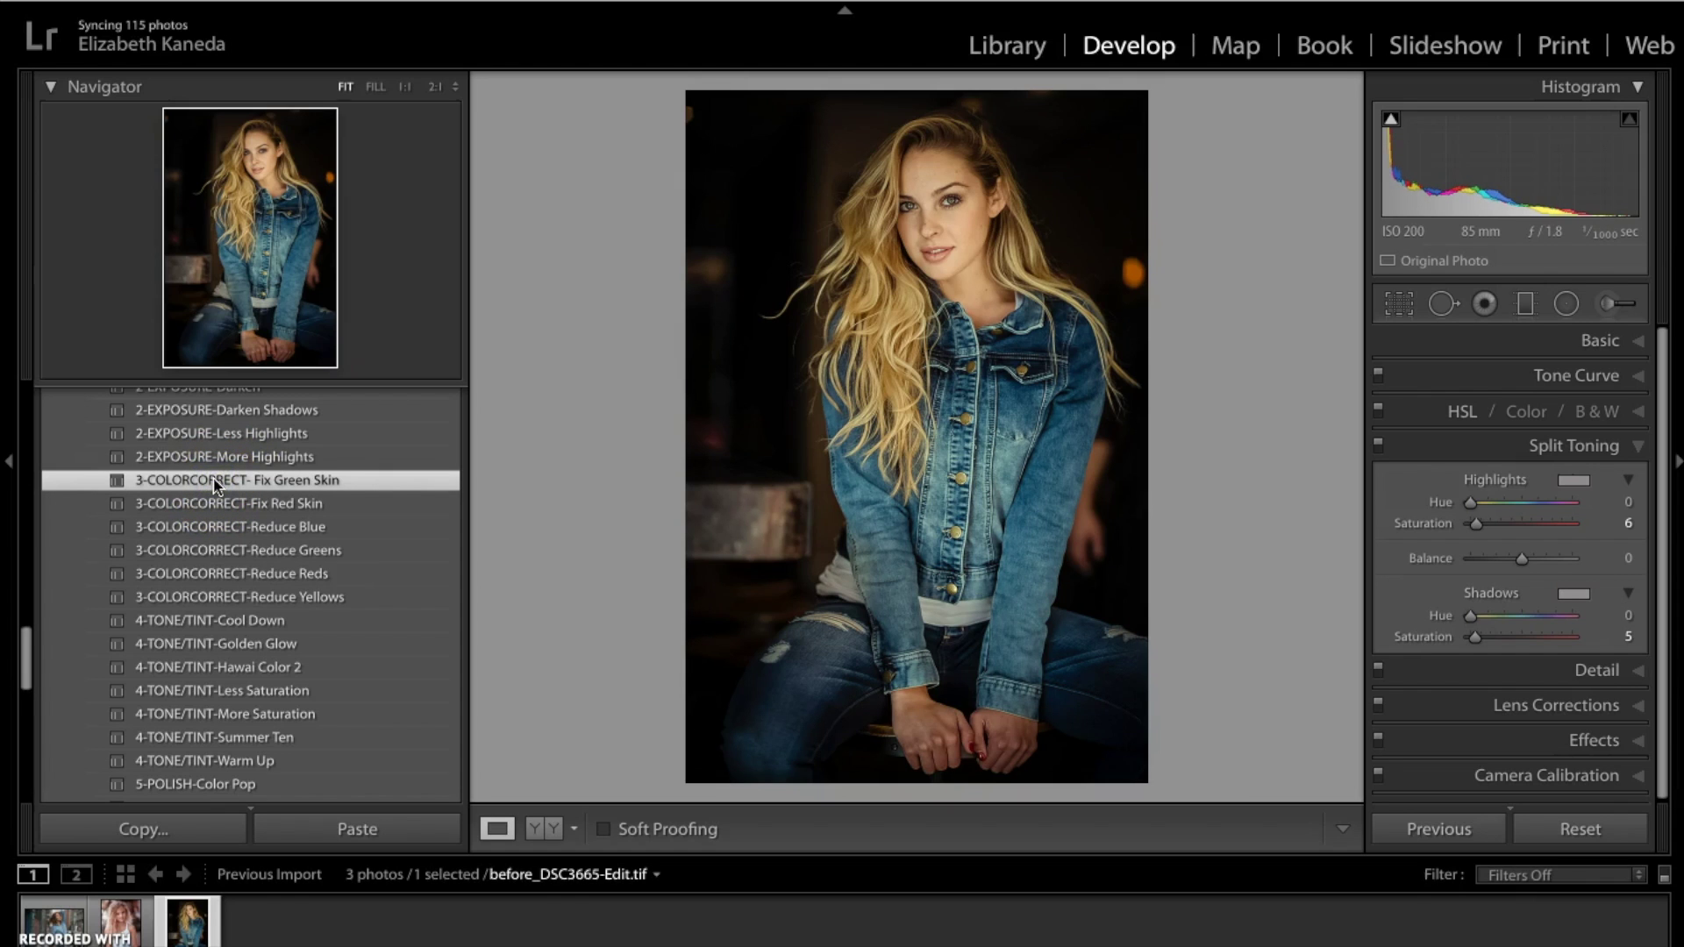
key(backslash)
key(backslash)
key(backslash)
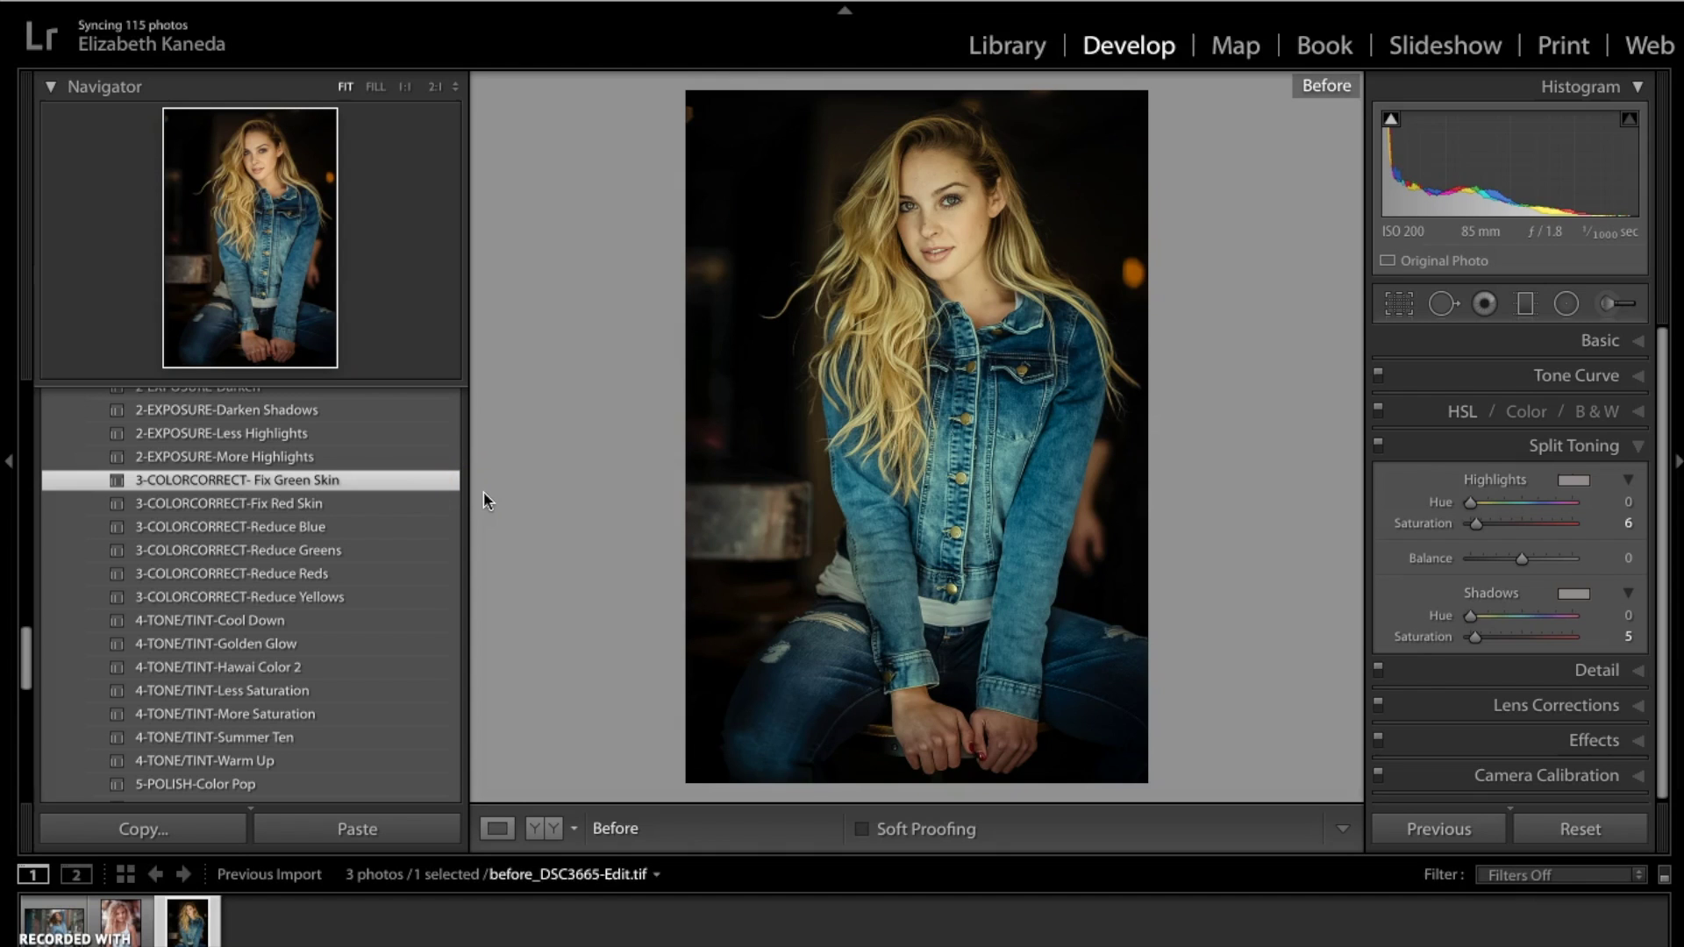
key(backslash)
key(backslash)
key(backslash)
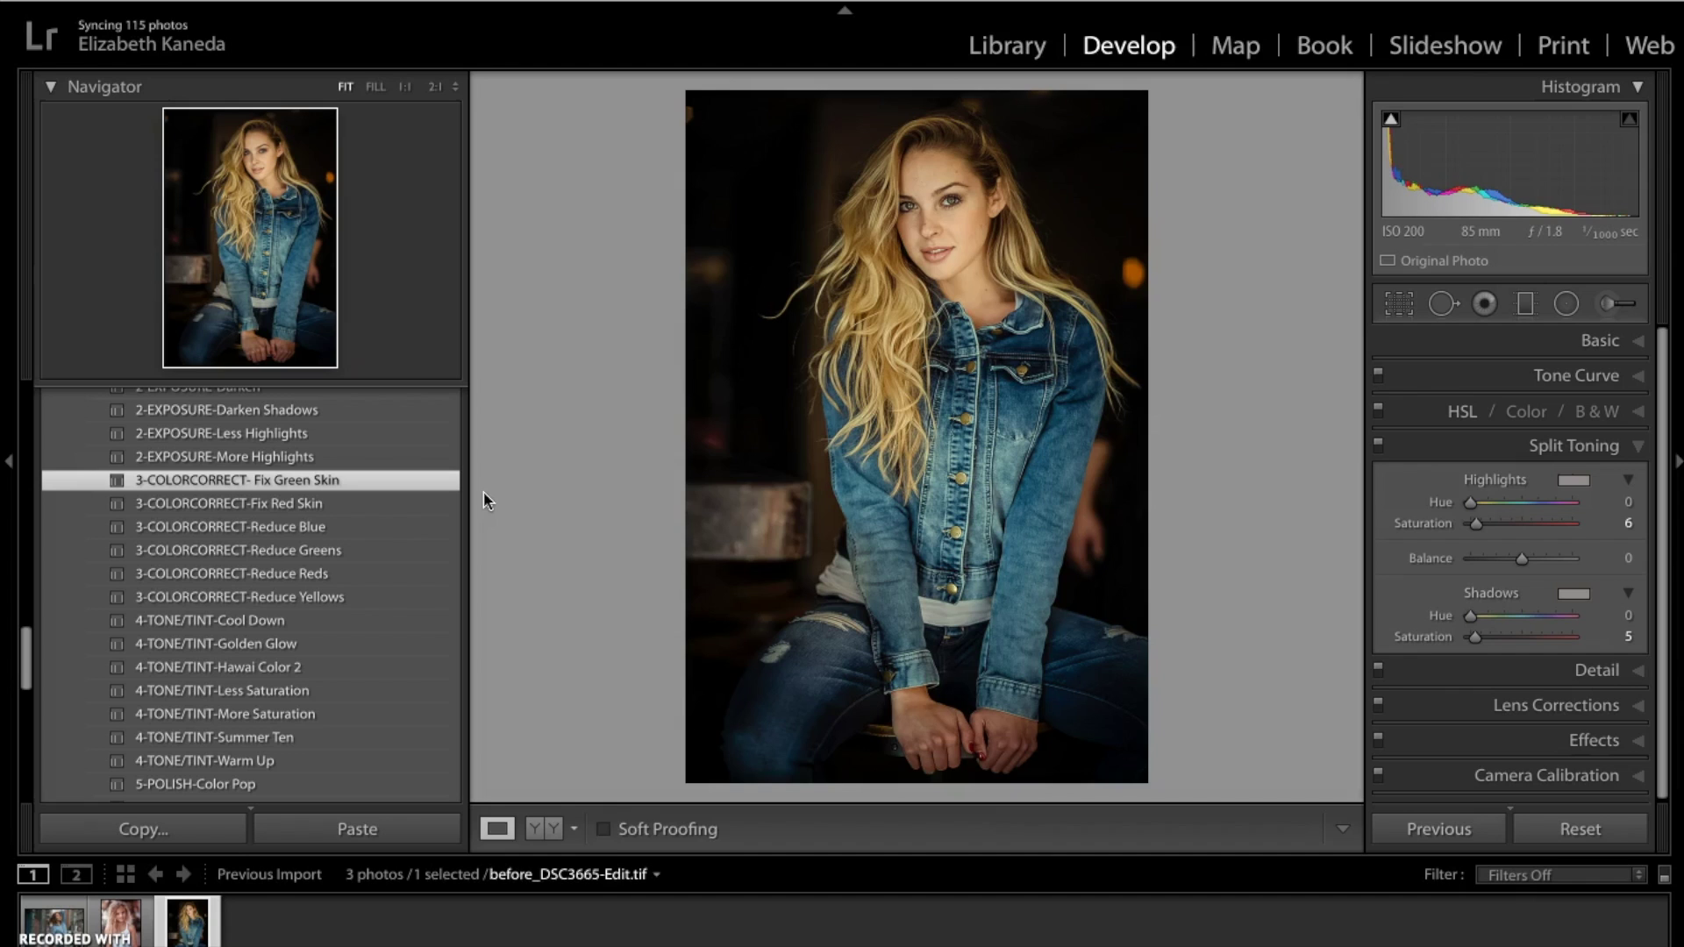
key(backslash)
click(1638, 343)
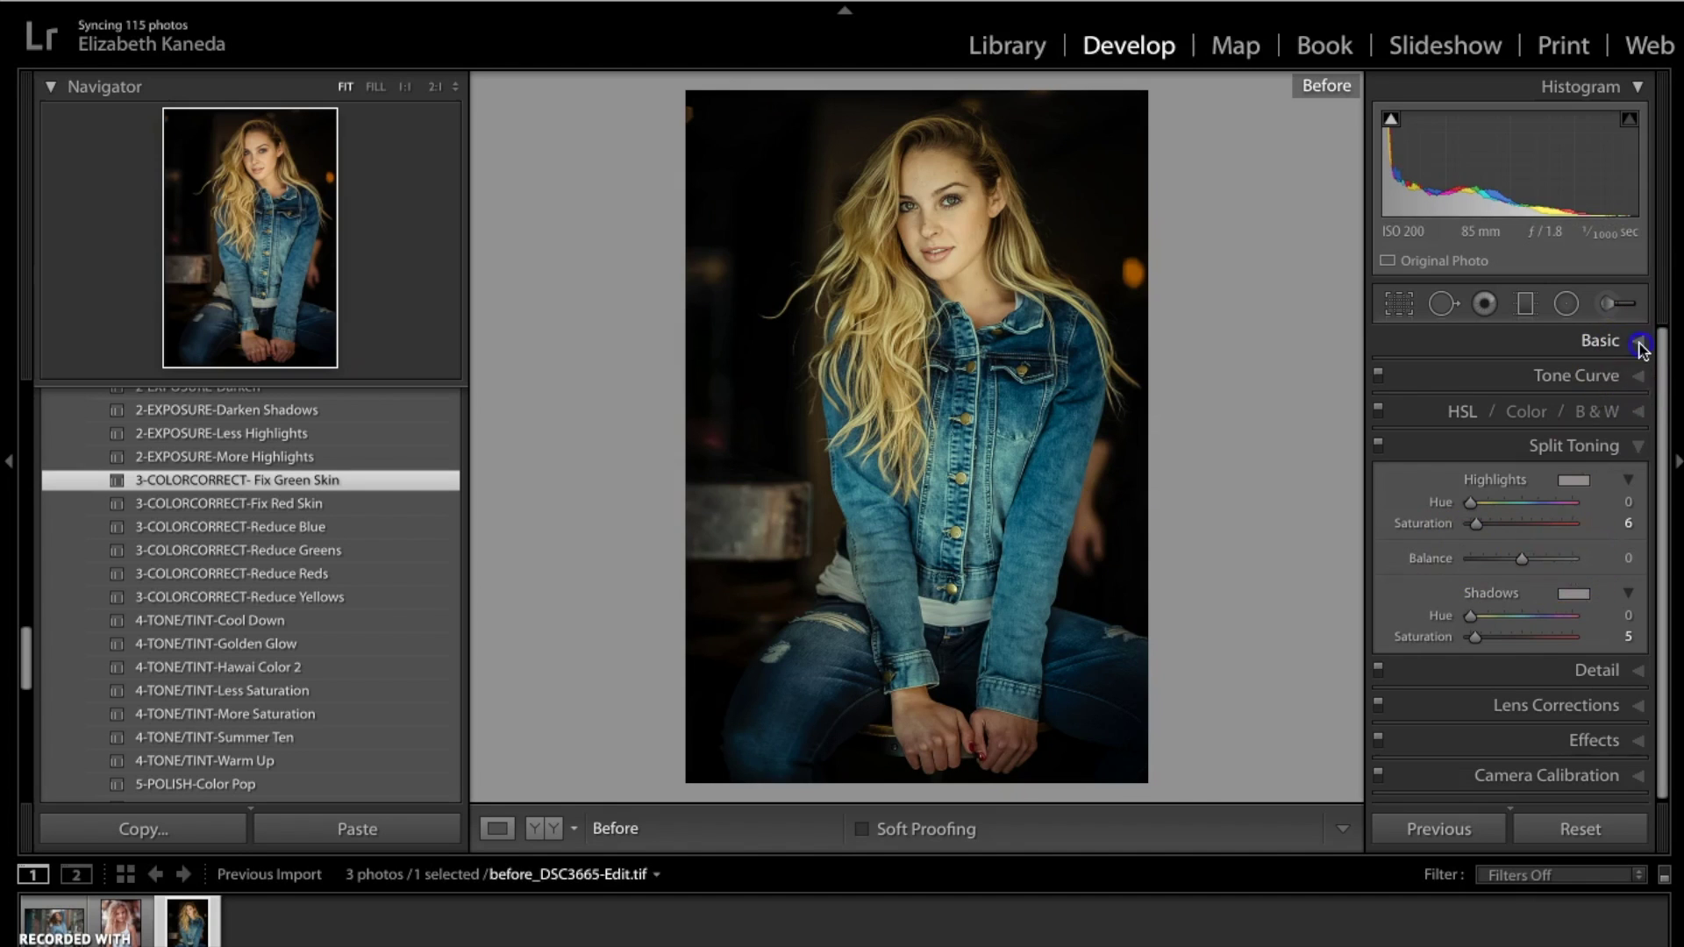
key(backslash)
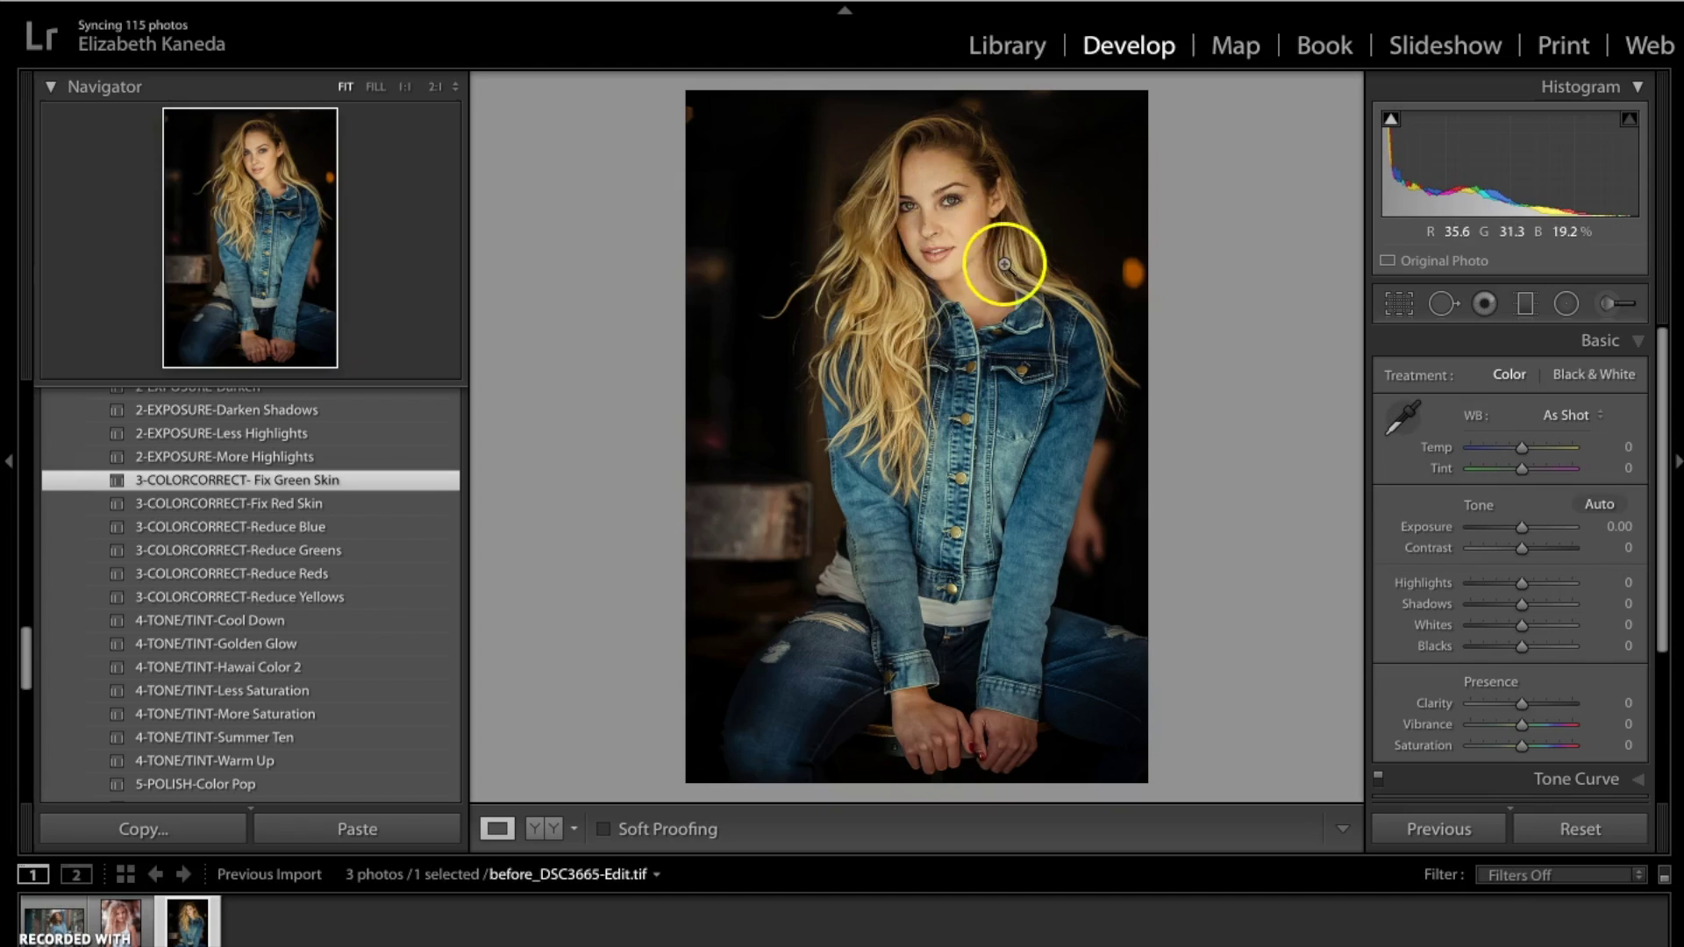
In the HSL adjustments, set Green Saturation to -41 and both Green and Yellow Hue to -10
scroll(1570, 506, down, 2)
scroll(1570, 506, down, 3)
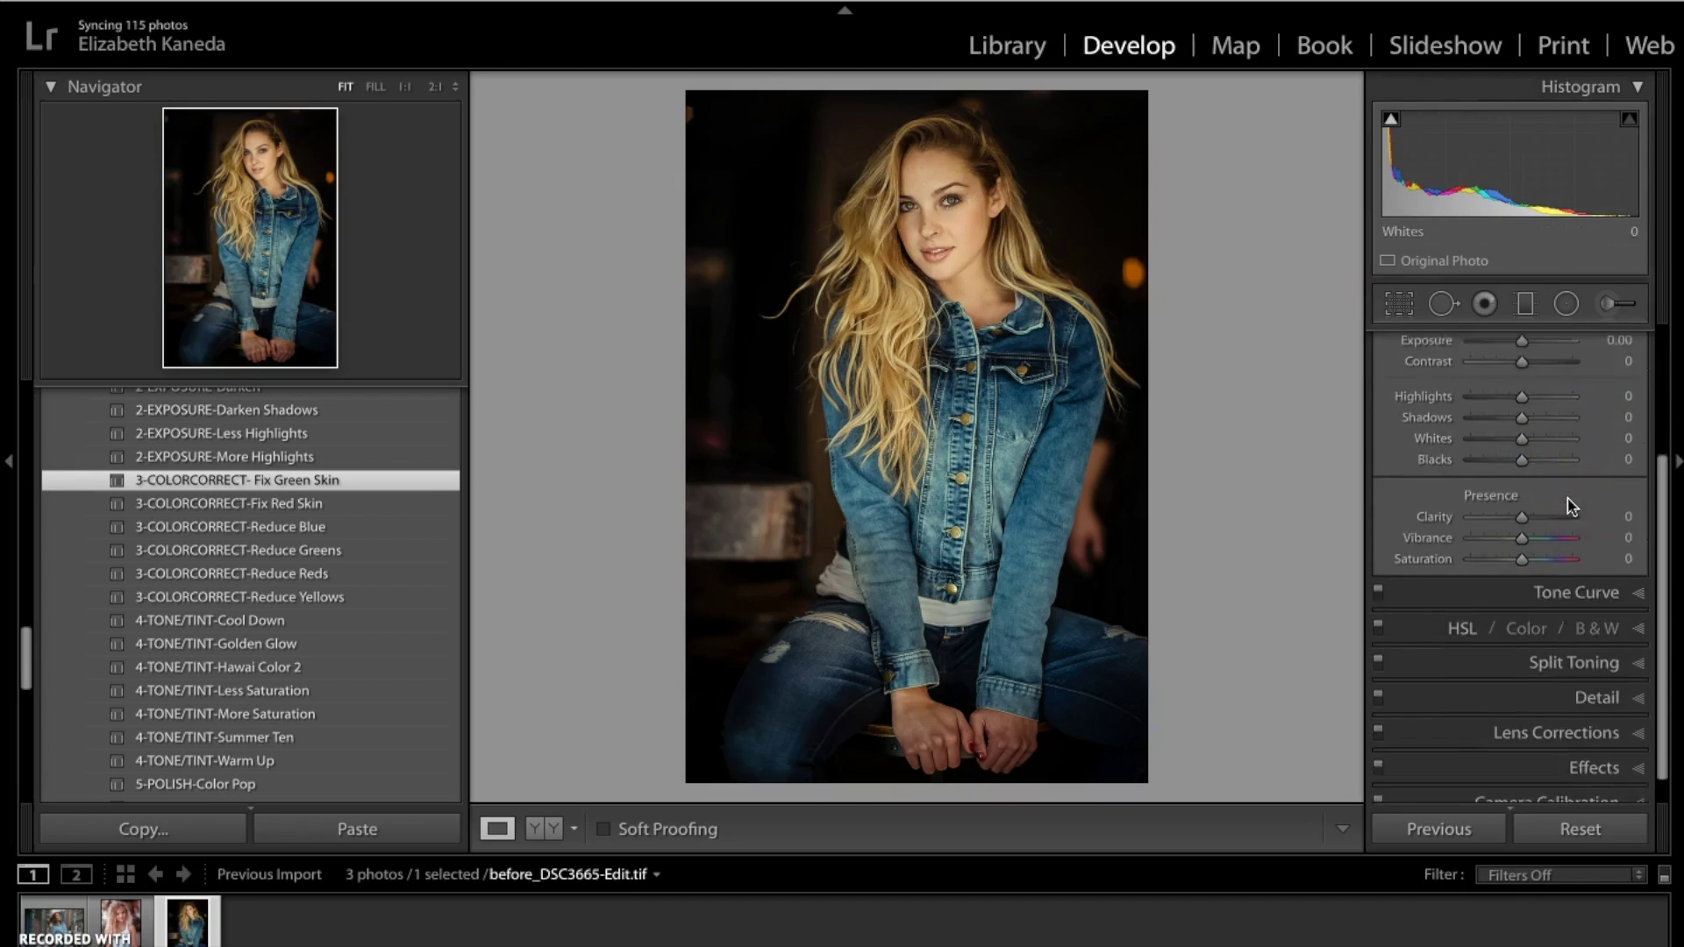
click(1460, 601)
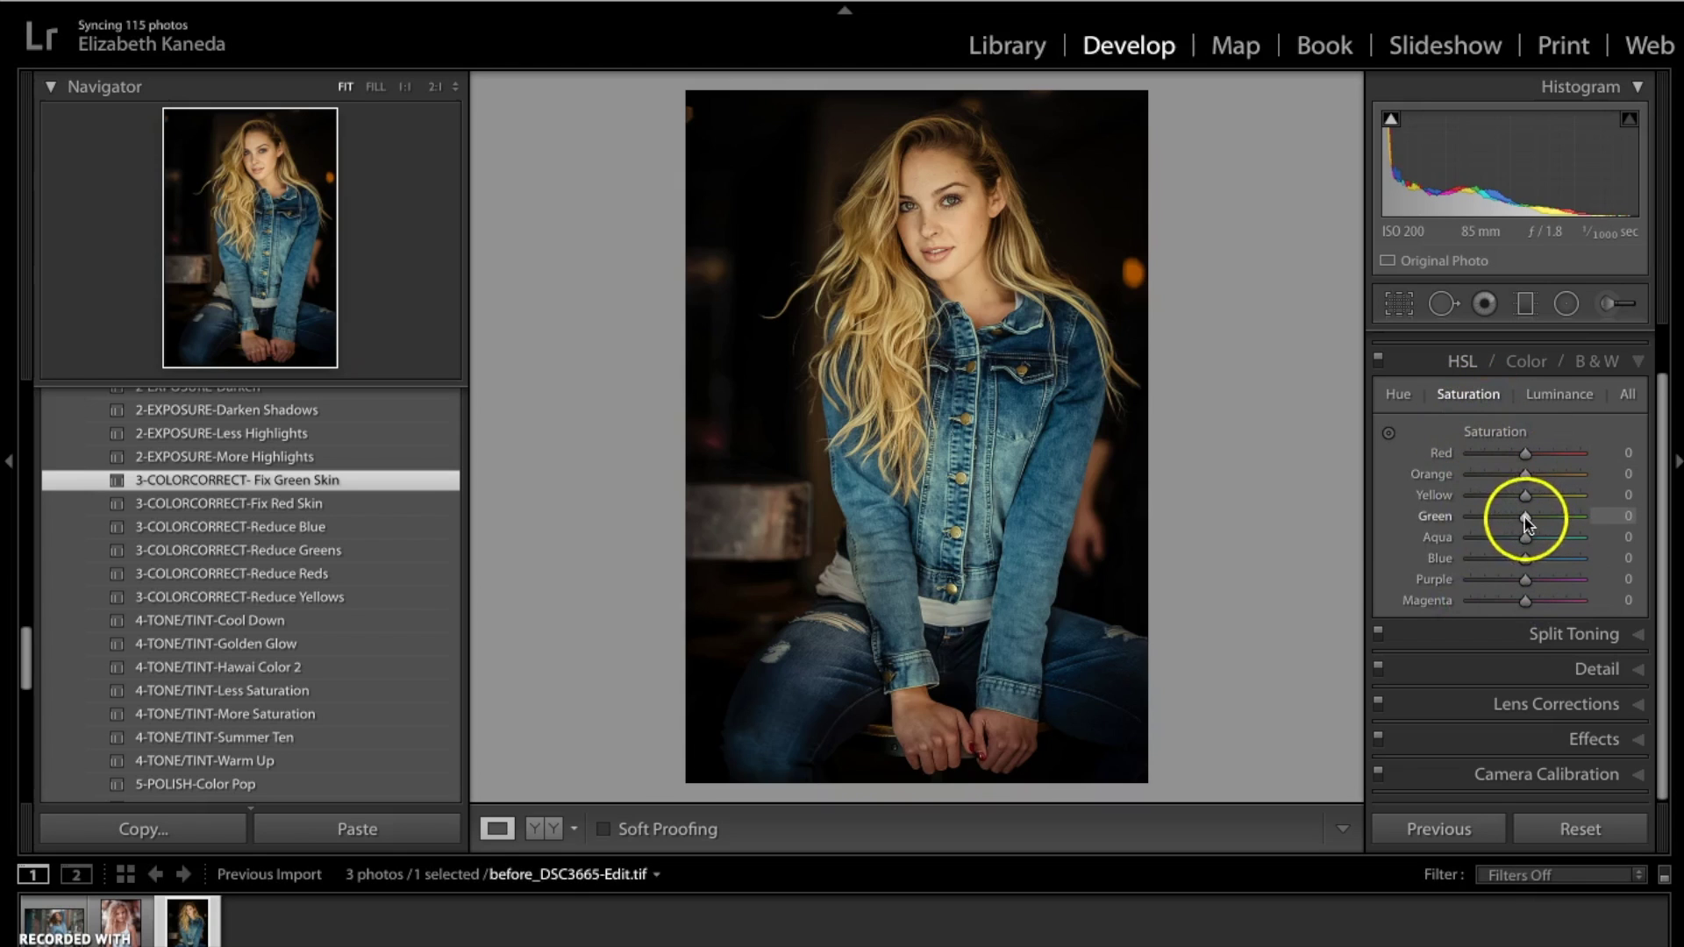
mouse_move(1524, 517)
mouse_down()
mouse_move(1486, 521)
mouse_move(1504, 521)
mouse_up()
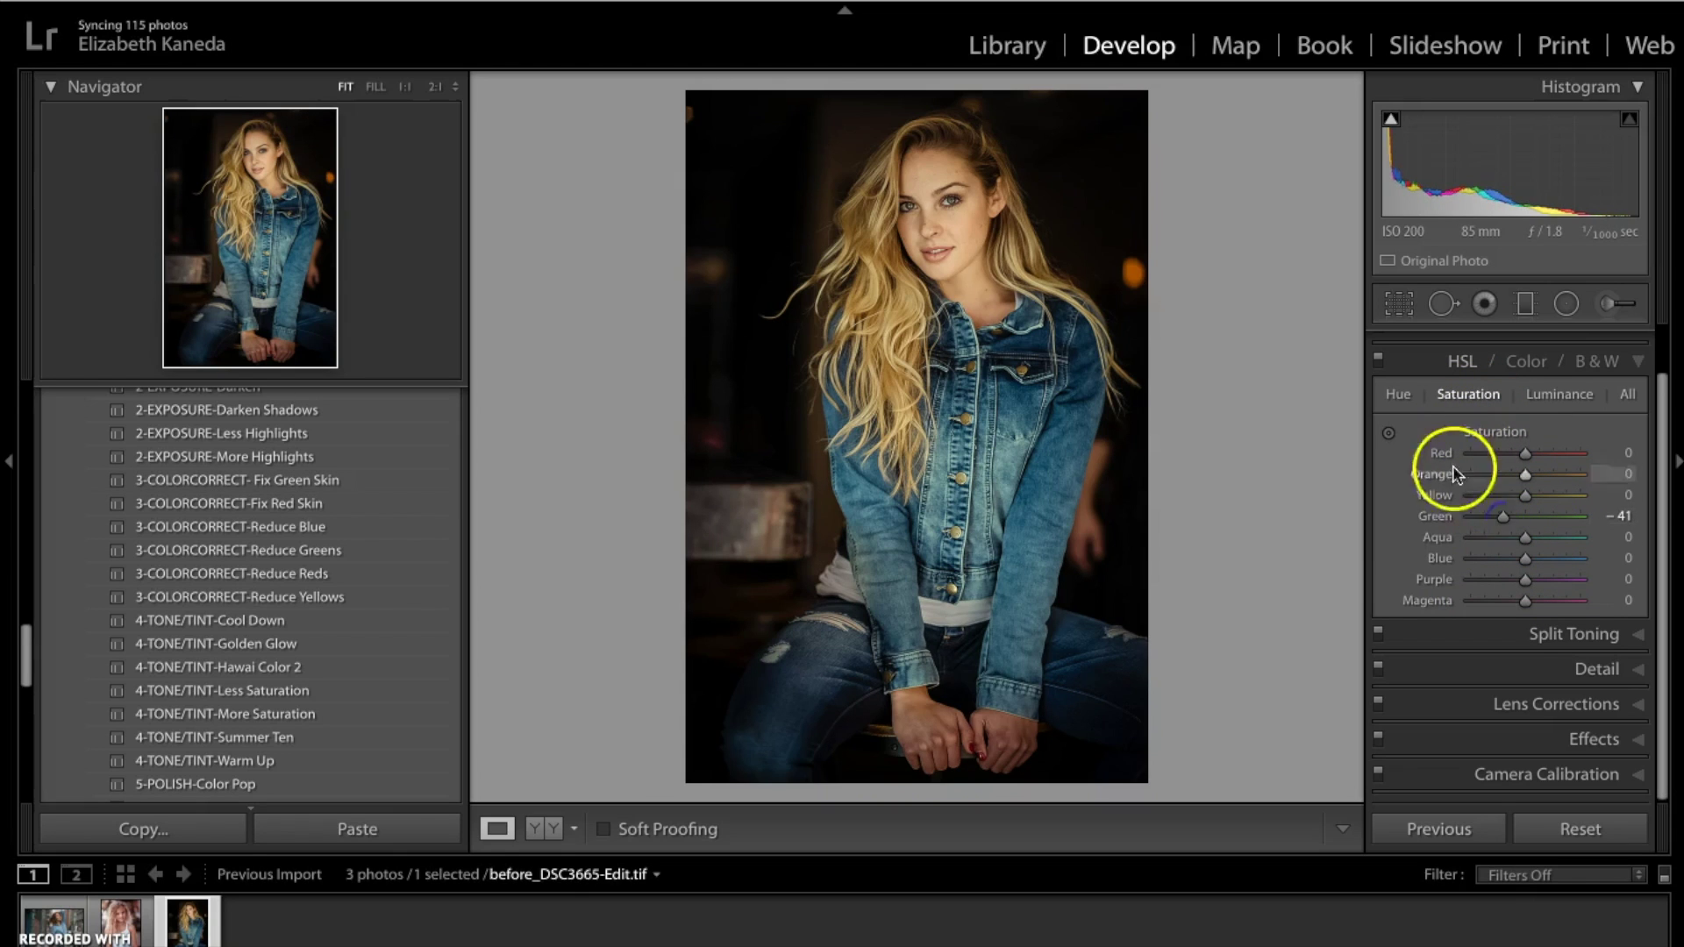
click(1403, 400)
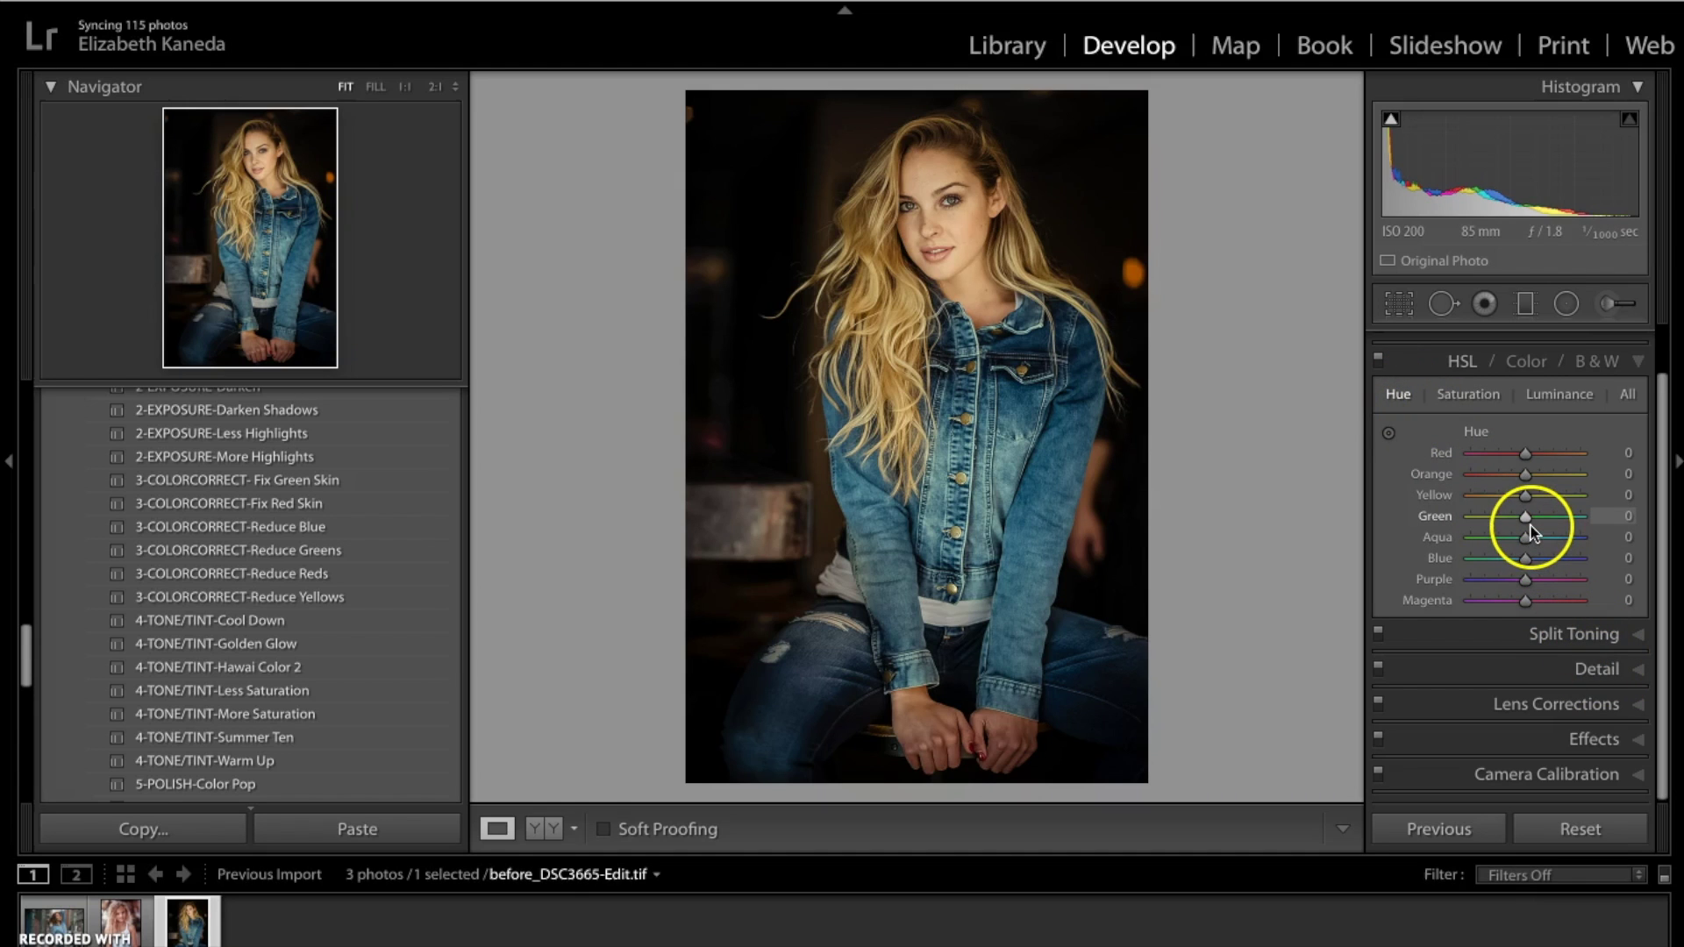
mouse_move(1527, 524)
mouse_down()
mouse_move(1496, 524)
mouse_move(1582, 523)
mouse_move(1505, 524)
mouse_move(1527, 524)
mouse_move(1535, 494)
mouse_move(1514, 500)
mouse_up()
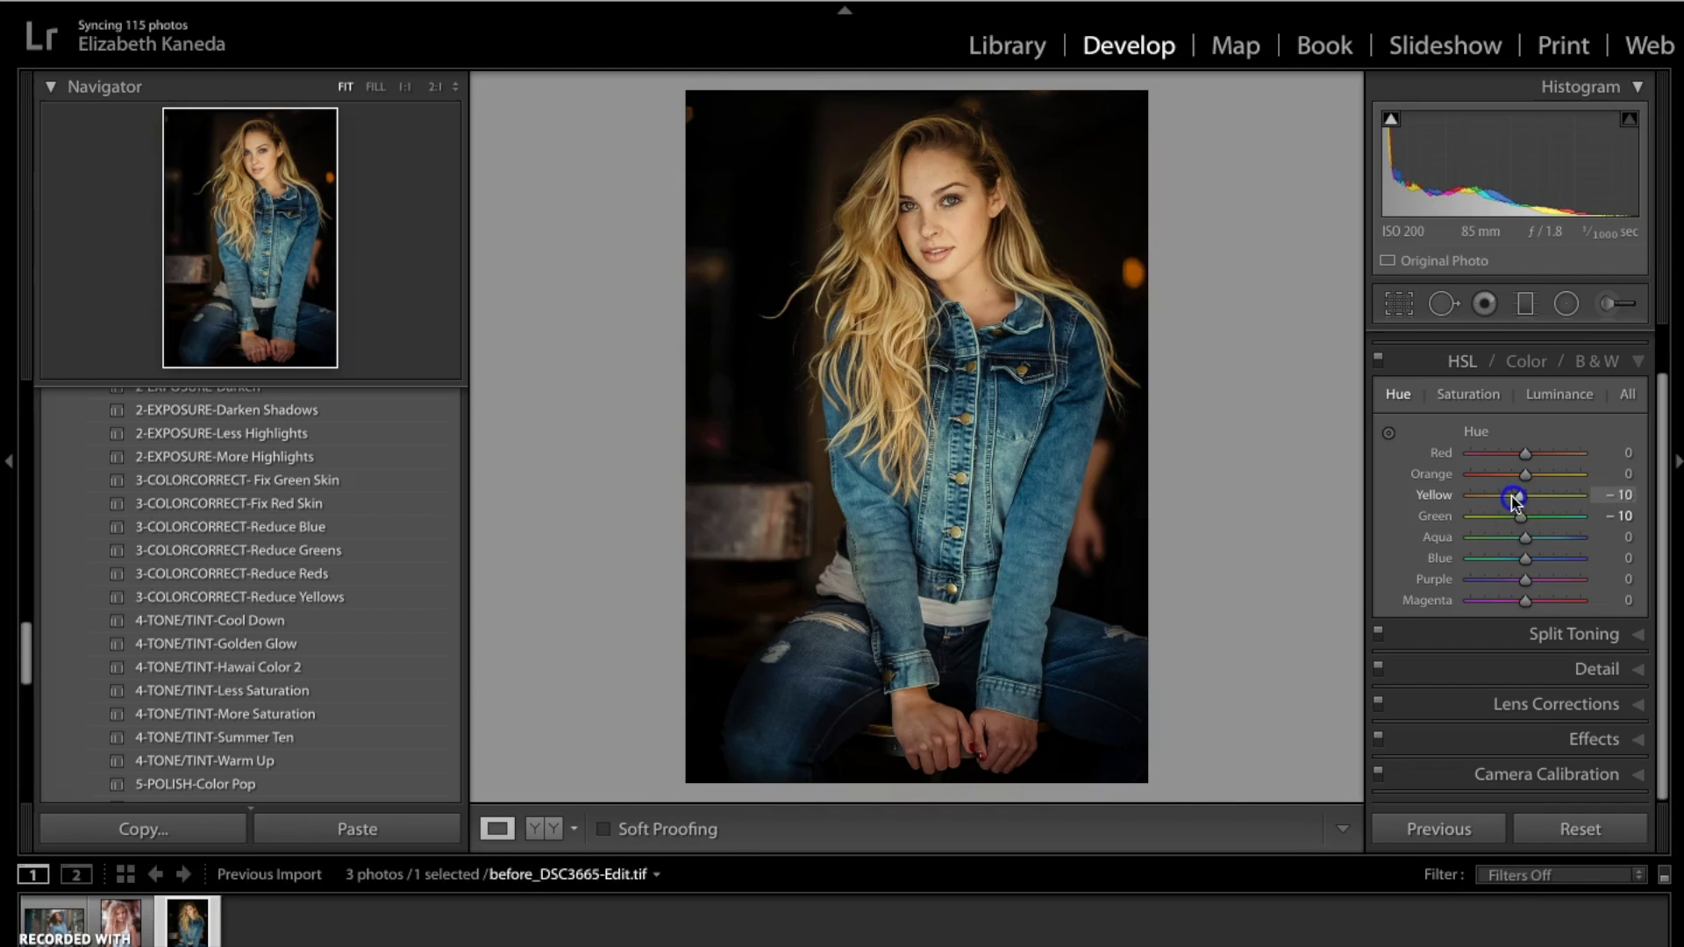
Compare the HSL-corrected portrait with the original and reset the photo's adjustments
click(1459, 362)
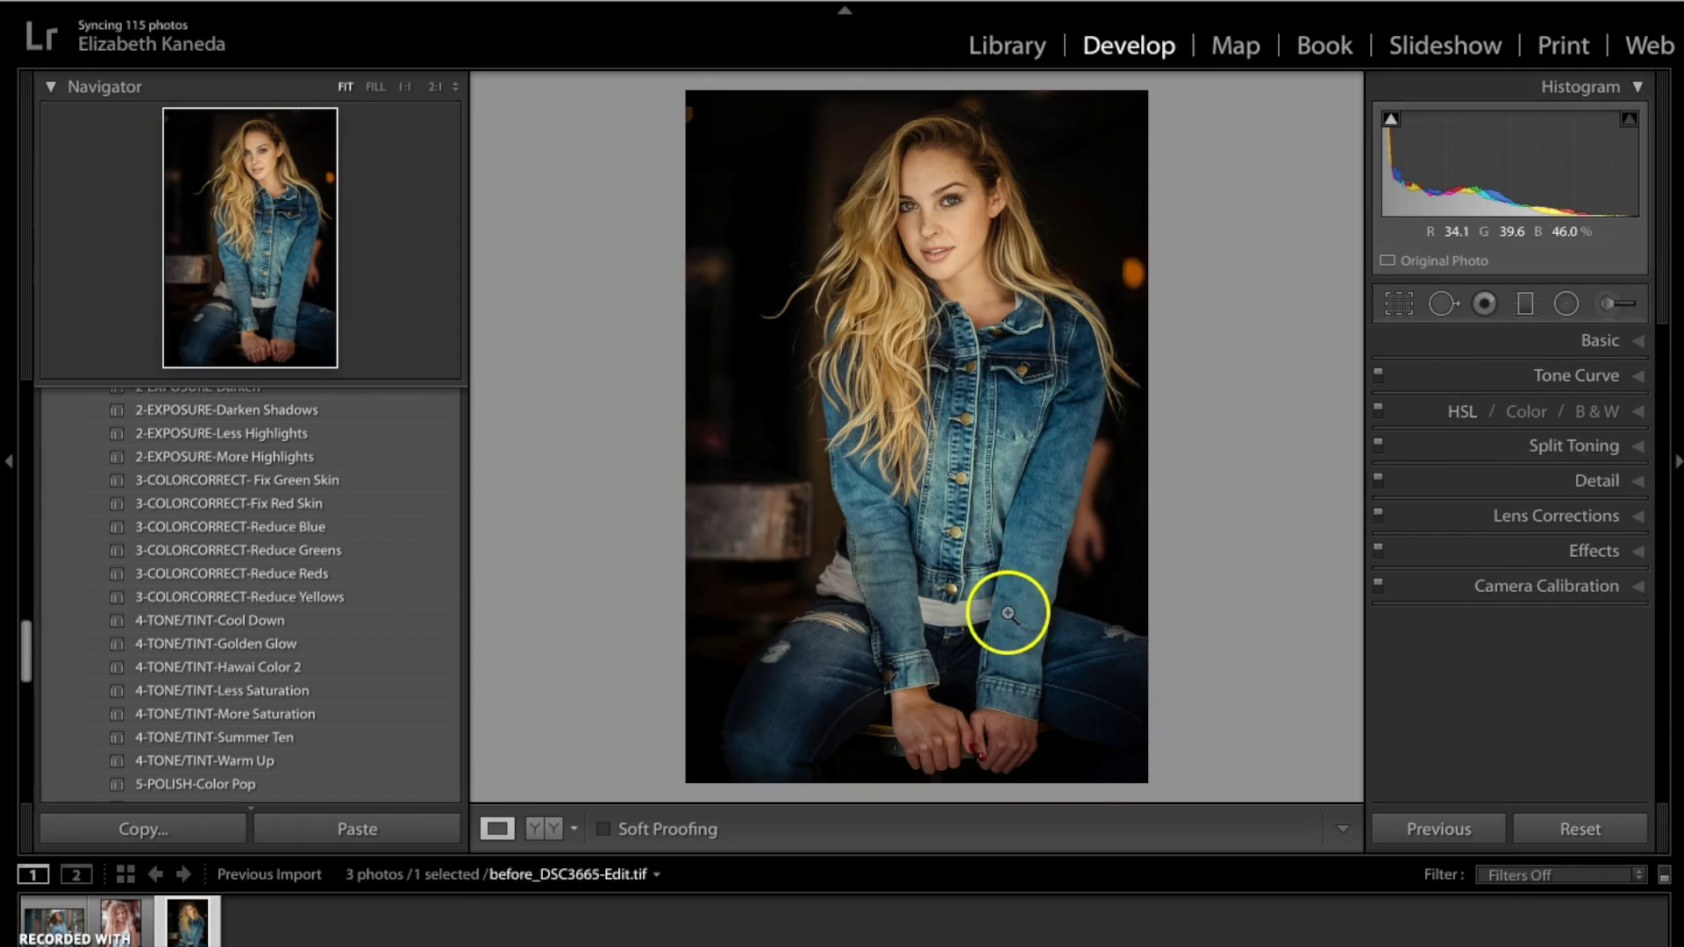
key(backslash)
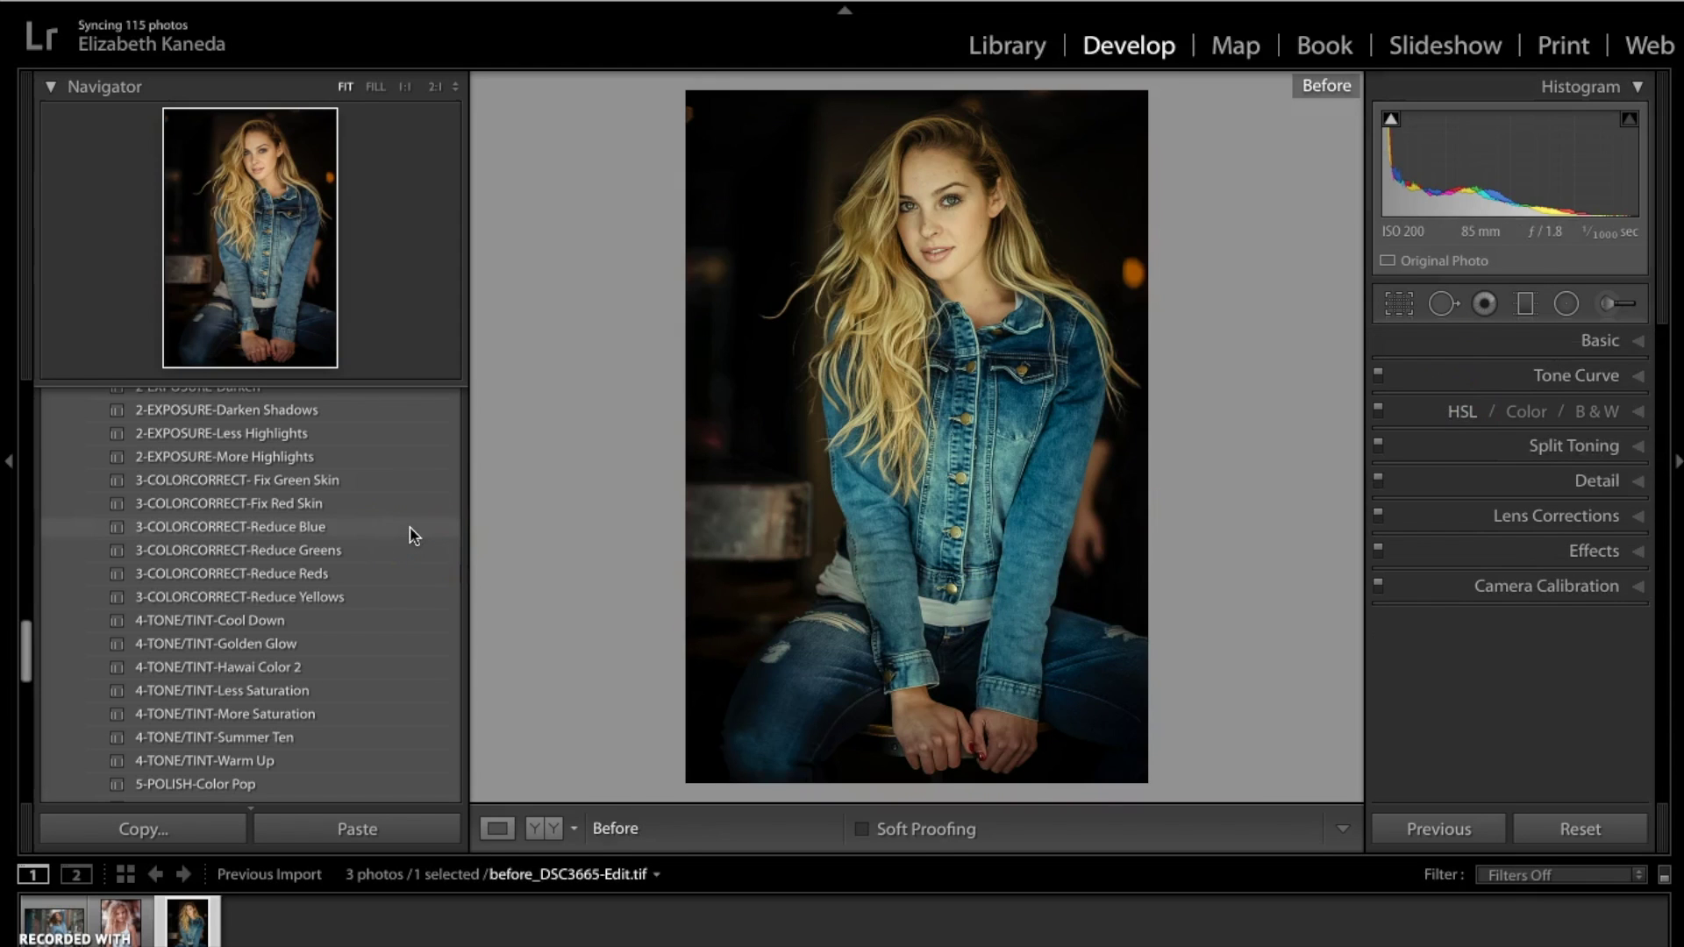
key(backslash)
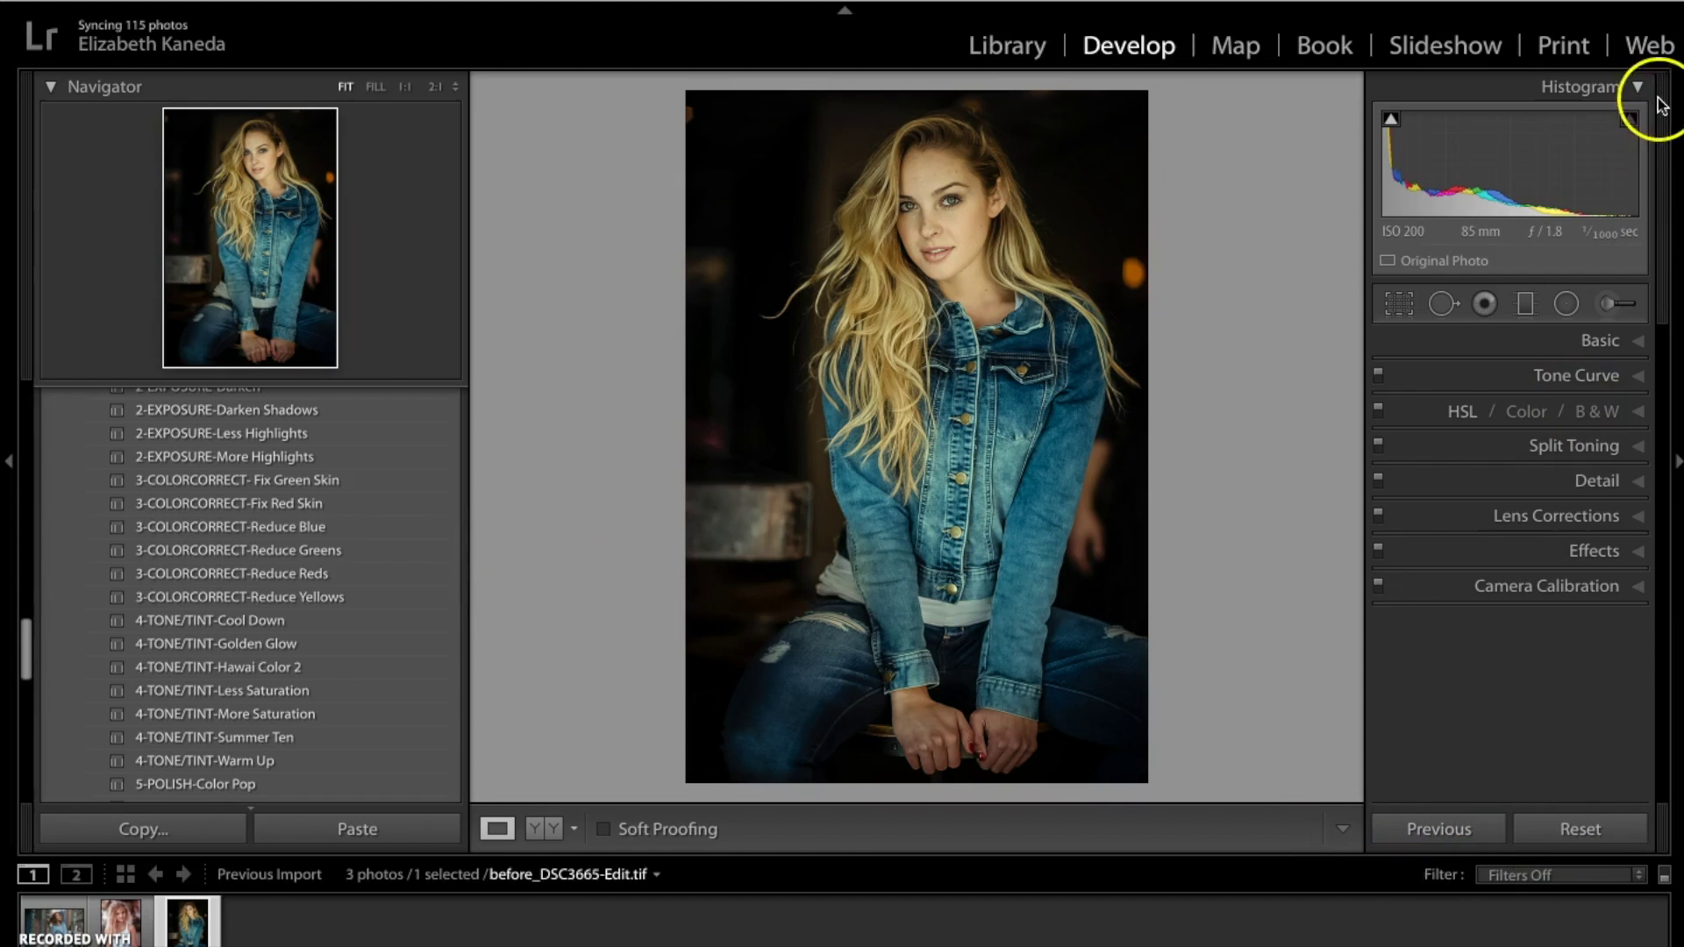
Start an Adjustment Brush mask with the Strike a Pose I COLOR-FixGreenSkin effect
click(1626, 344)
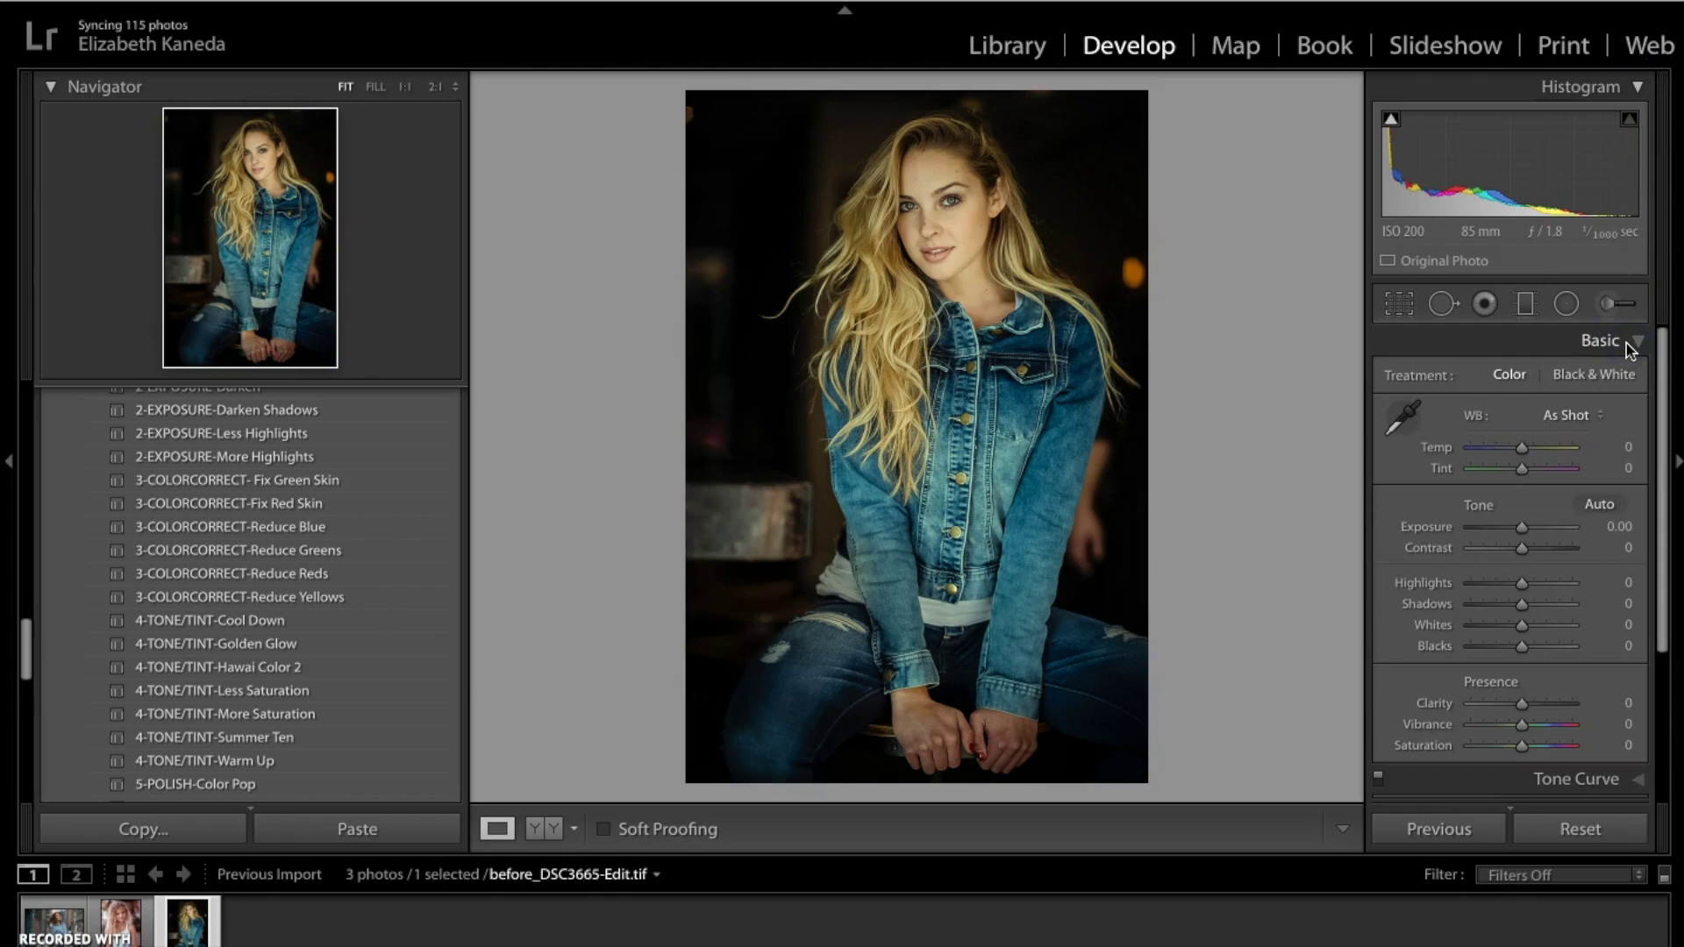
click(1613, 303)
click(1504, 385)
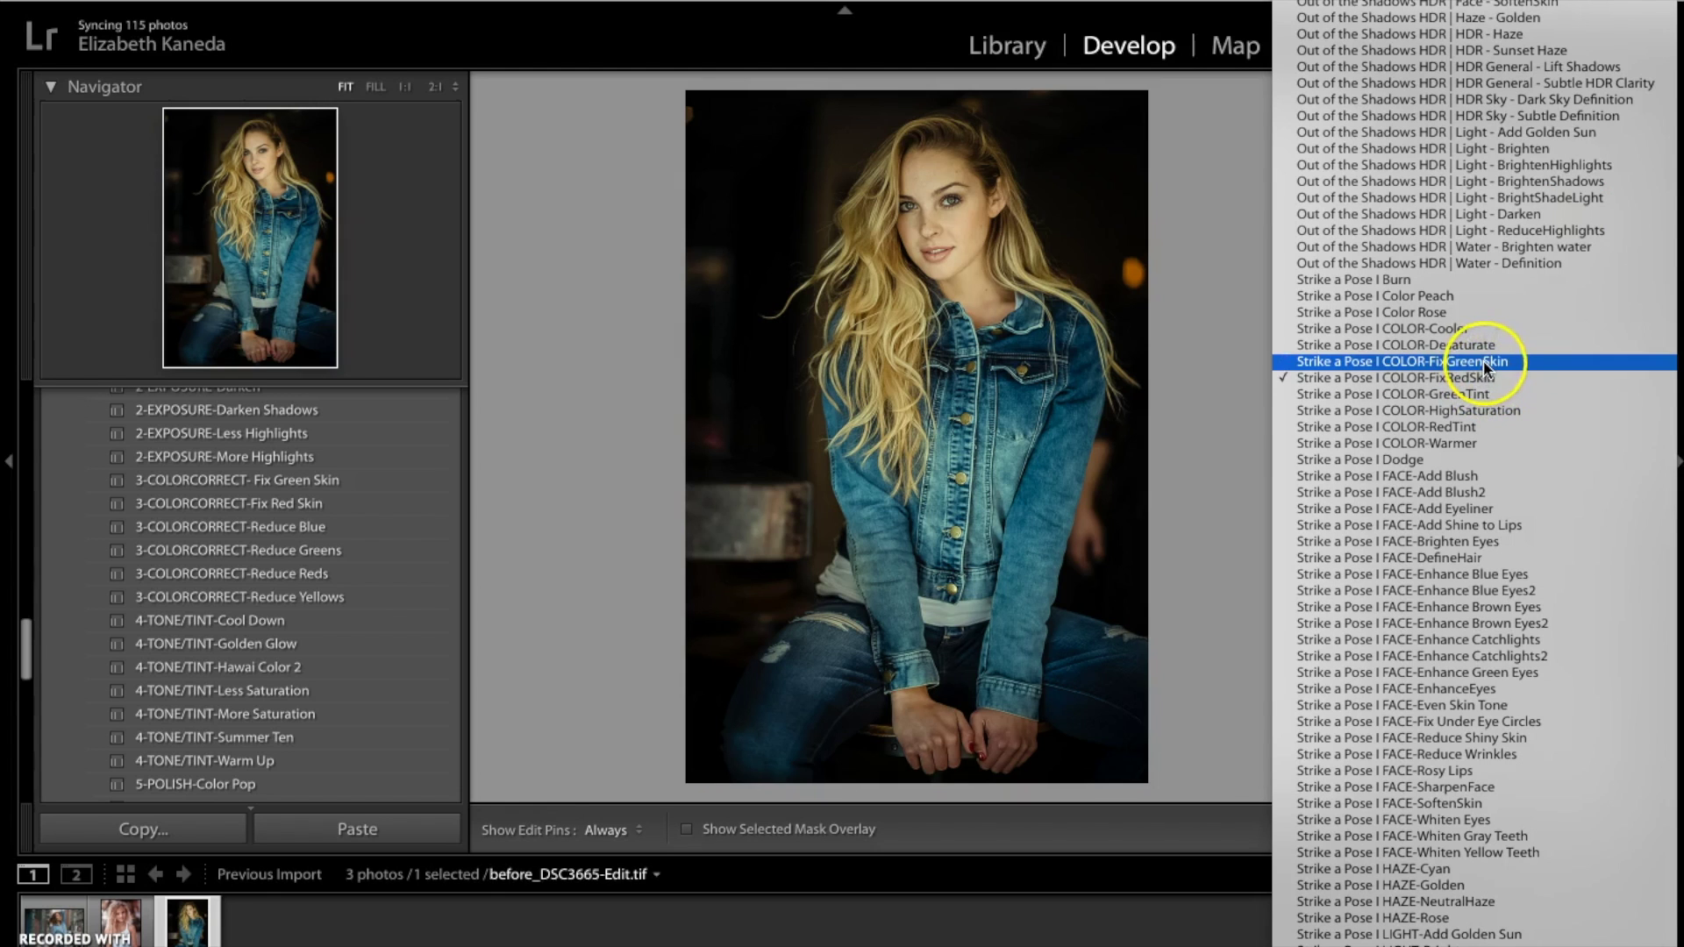
drag(1485, 367, 1486, 367)
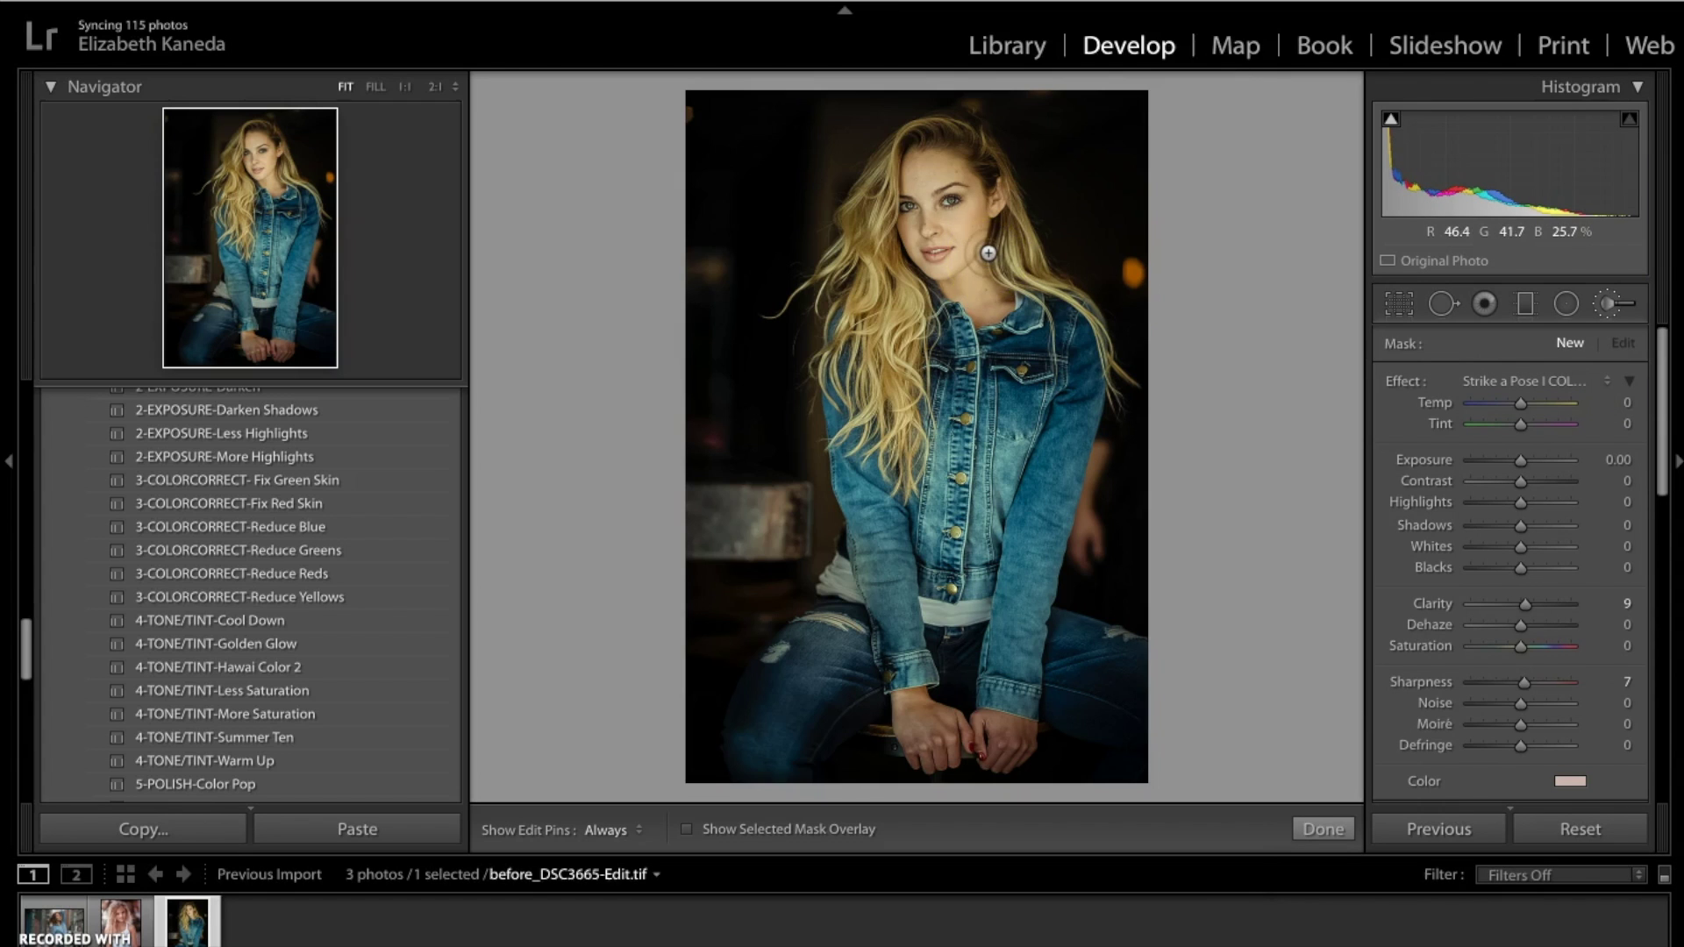
Paint the green-skin correction over the woman's face and neck
drag(969, 245, 929, 181)
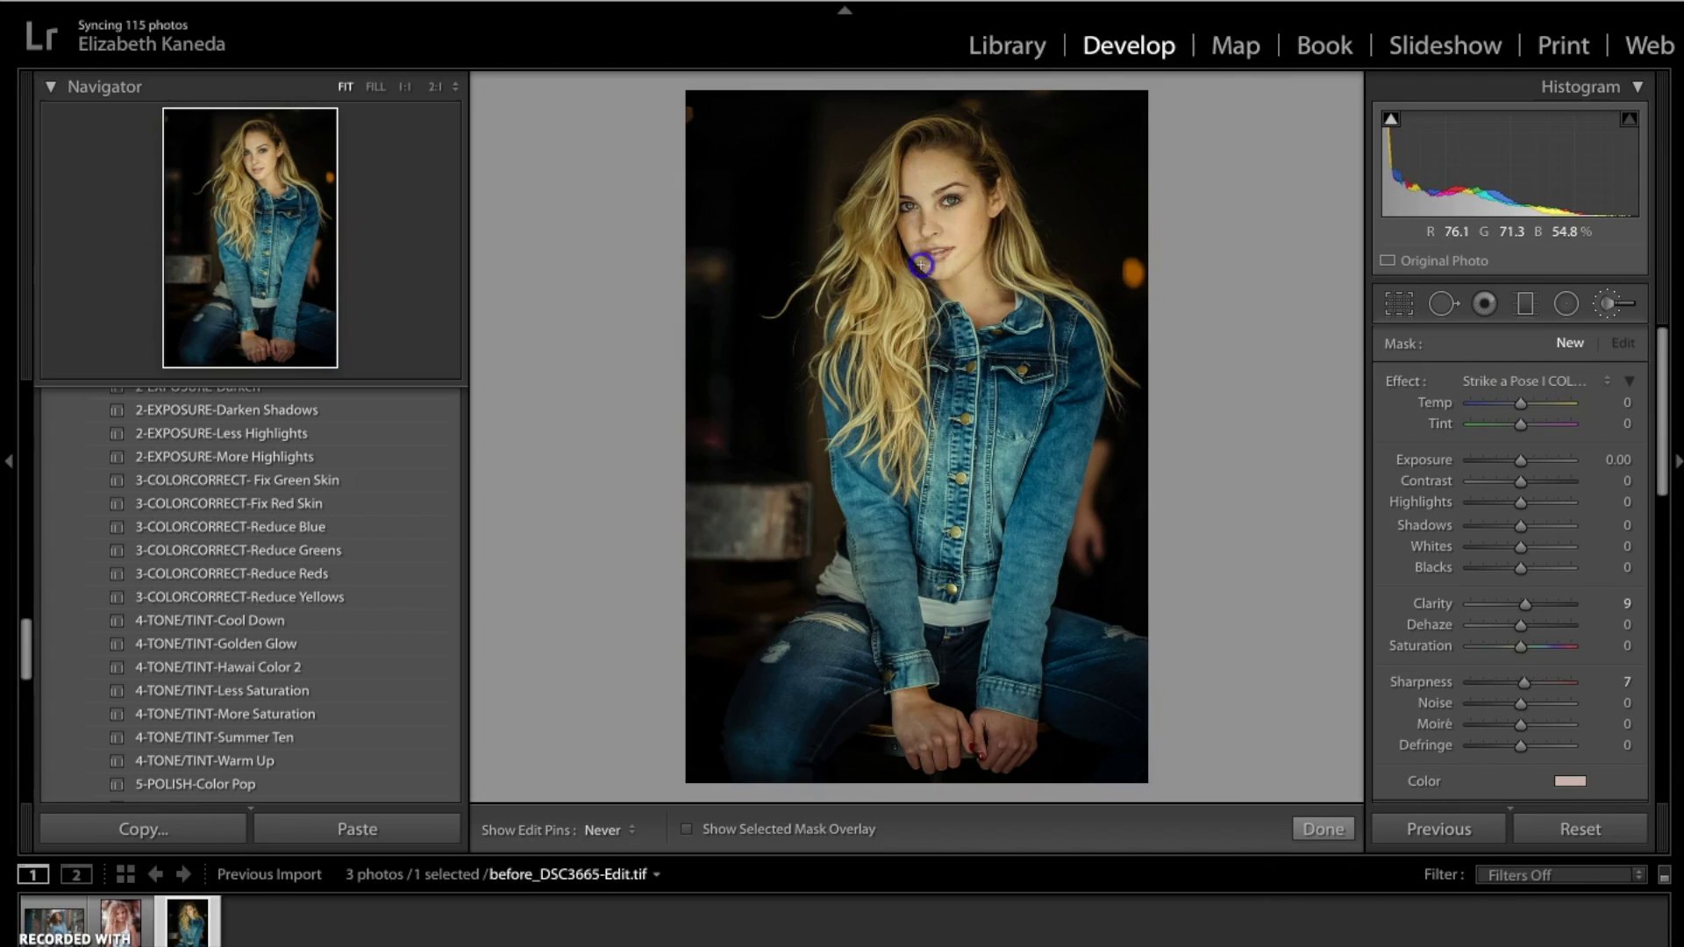
click(962, 240)
mouse_move(1005, 304)
mouse_down()
mouse_move(968, 309)
mouse_move(910, 217)
mouse_move(931, 187)
mouse_move(977, 230)
mouse_move(956, 203)
mouse_up()
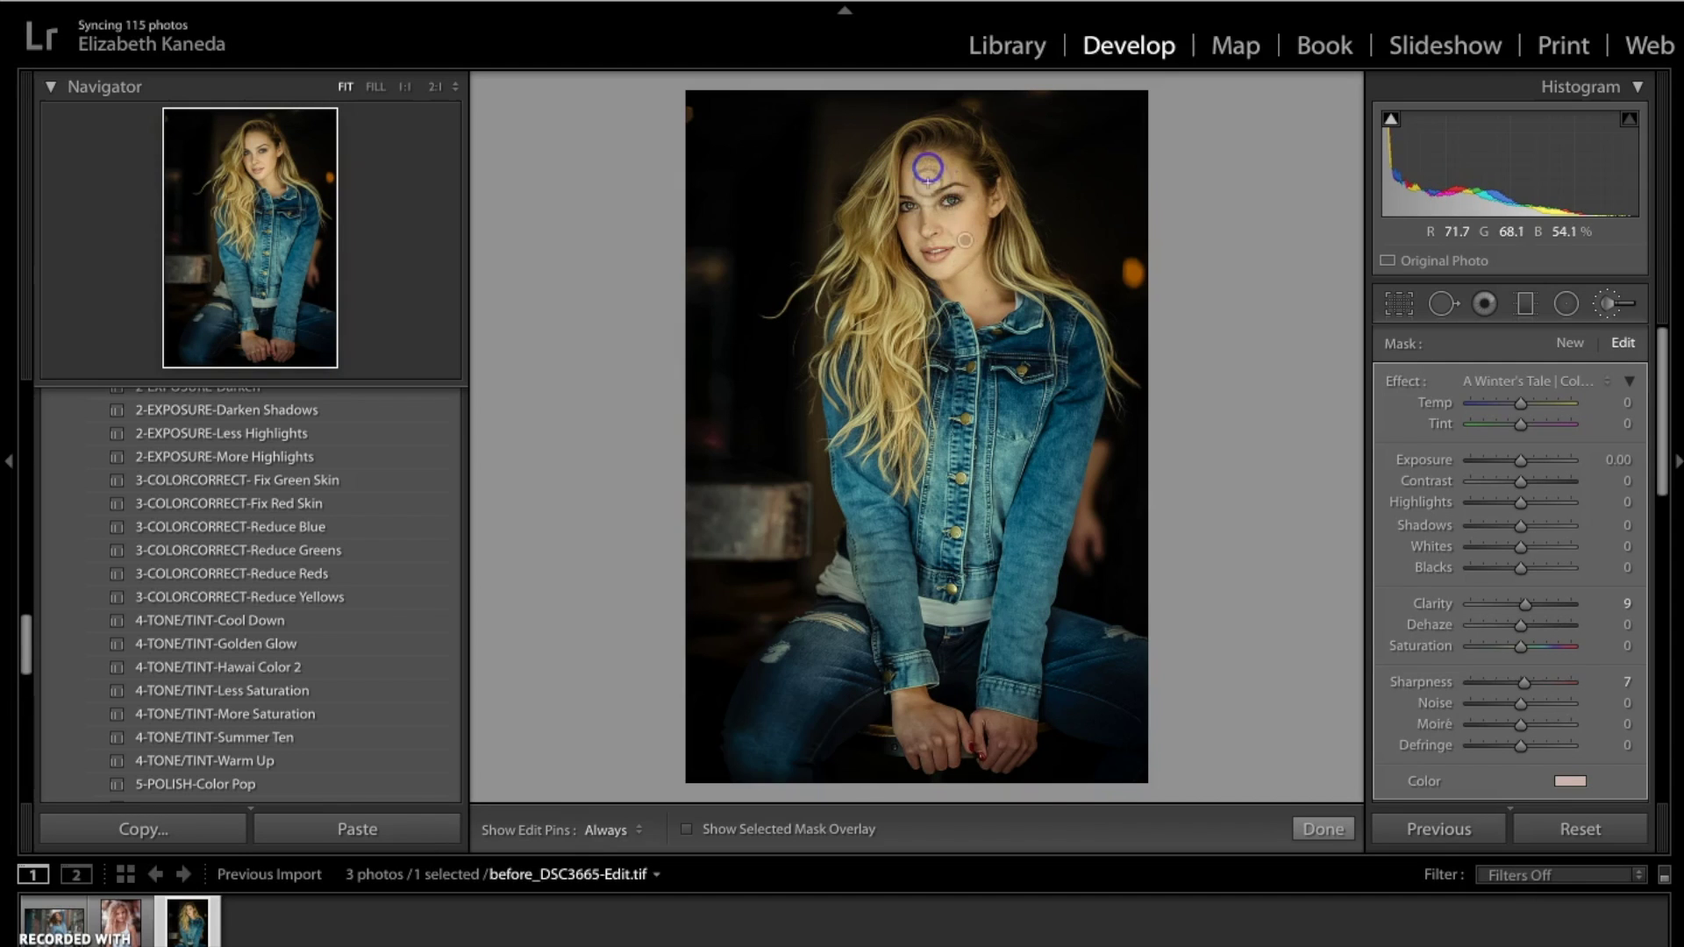
click(906, 243)
key(h)
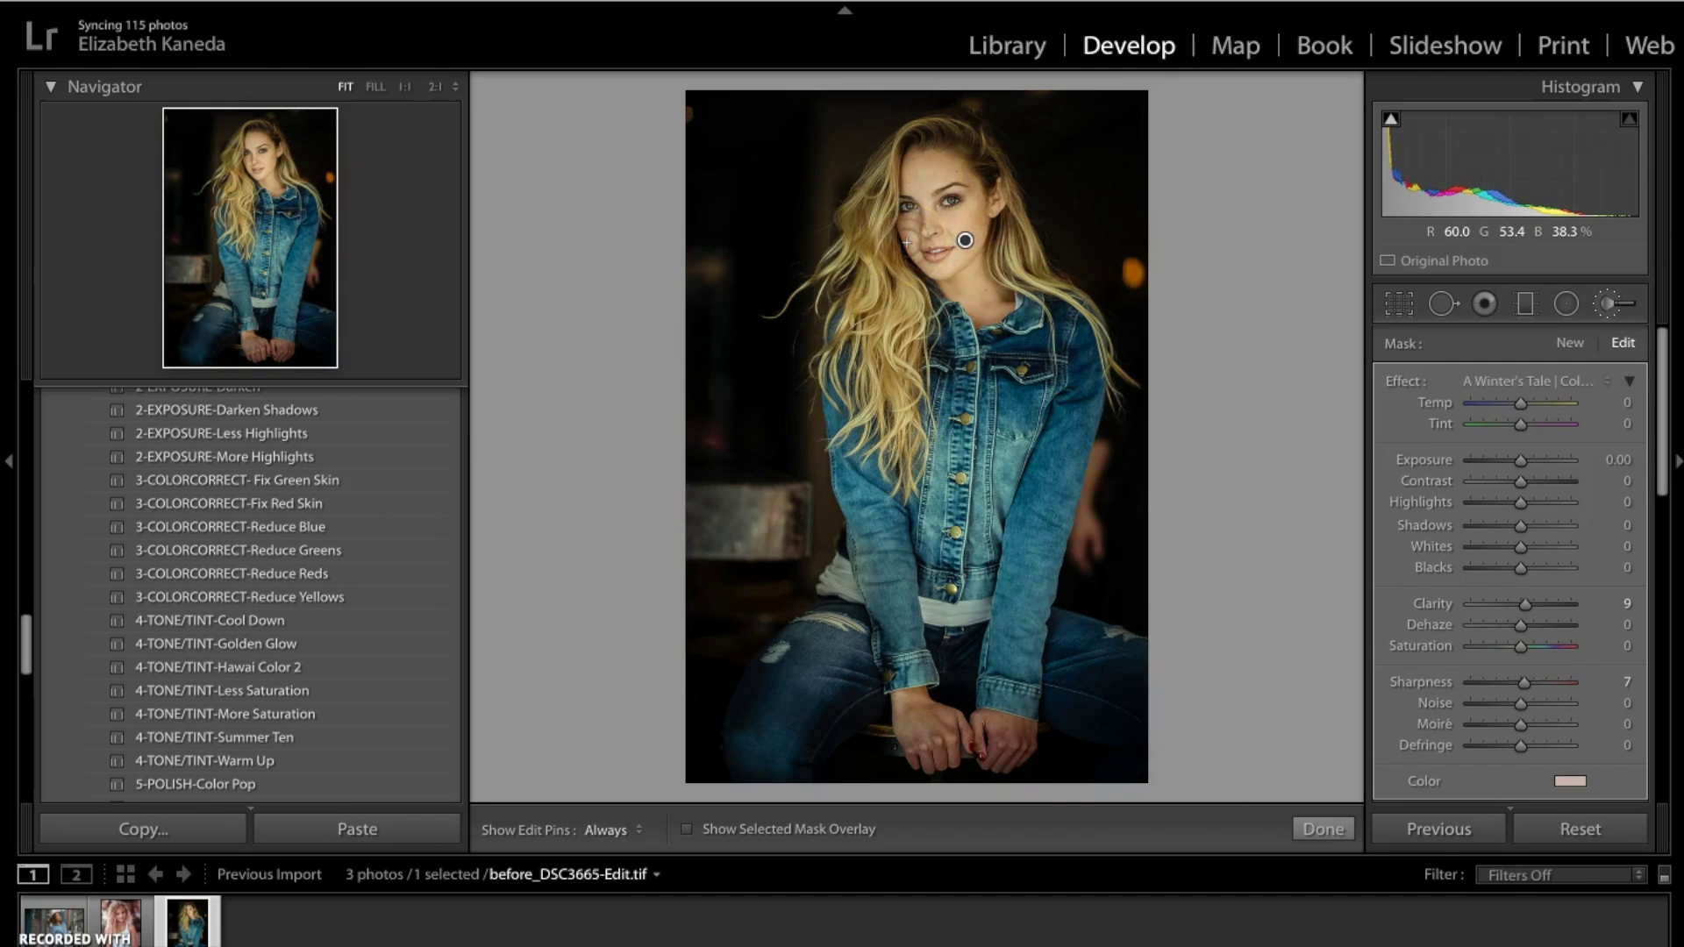
Extend the brush mask over the woman's blonde hair, from the crown down the long strands
click(877, 252)
key(h)
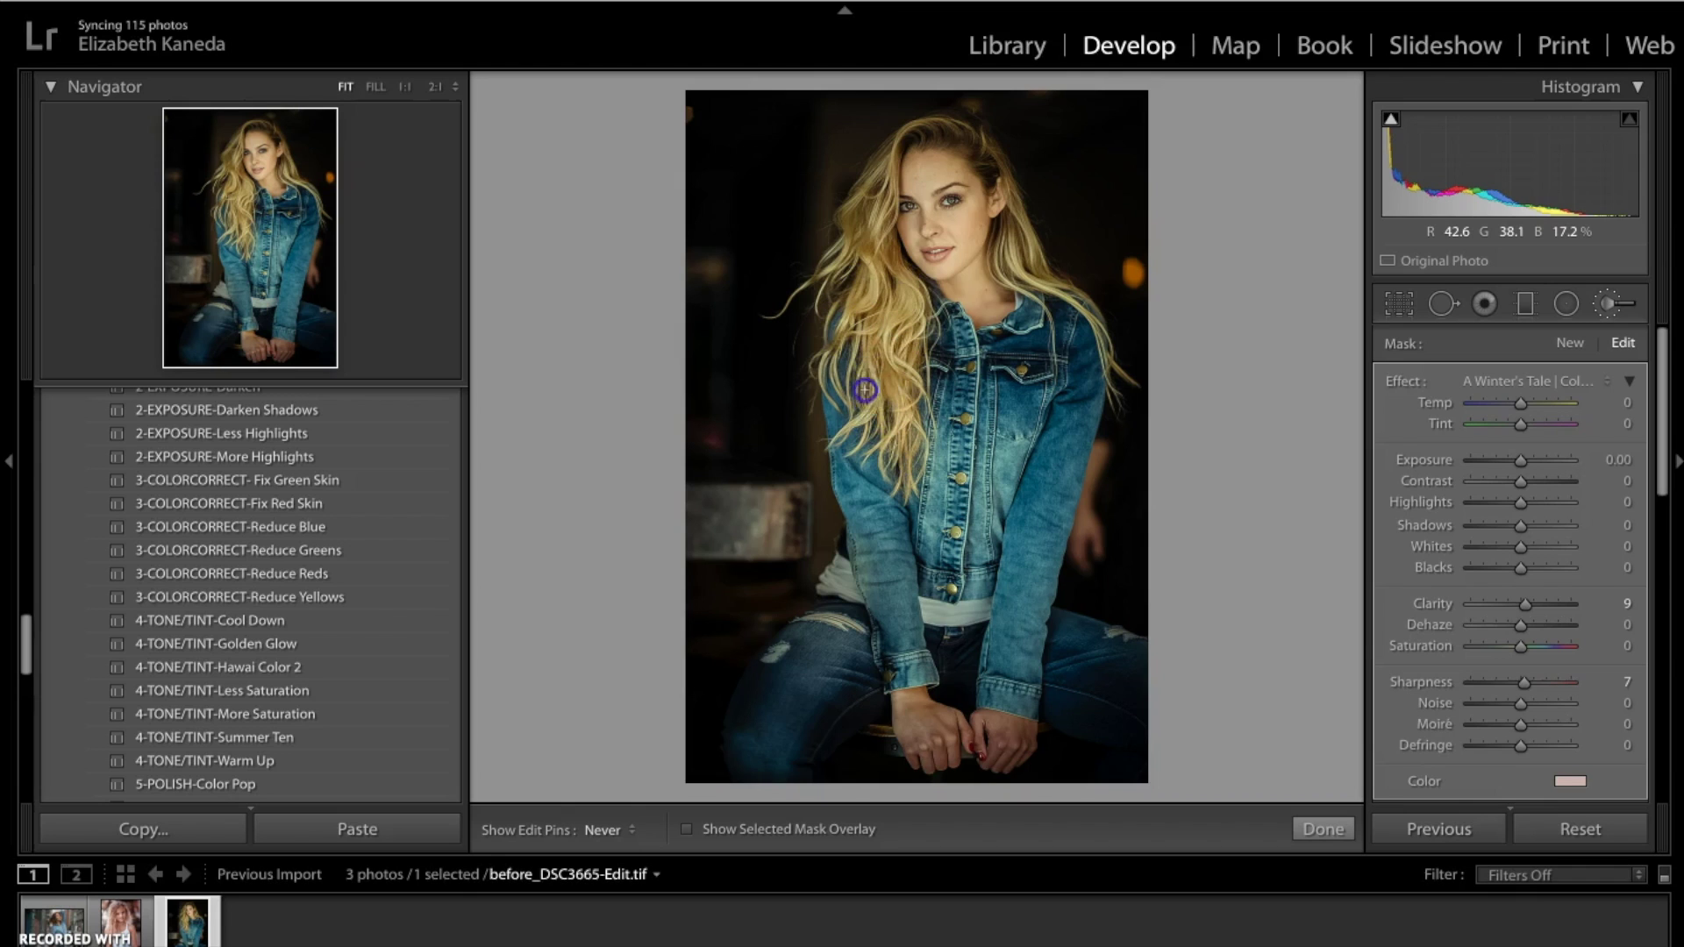
click(858, 254)
key(h)
drag(982, 156, 956, 136)
key(h)
key(h)
click(950, 153)
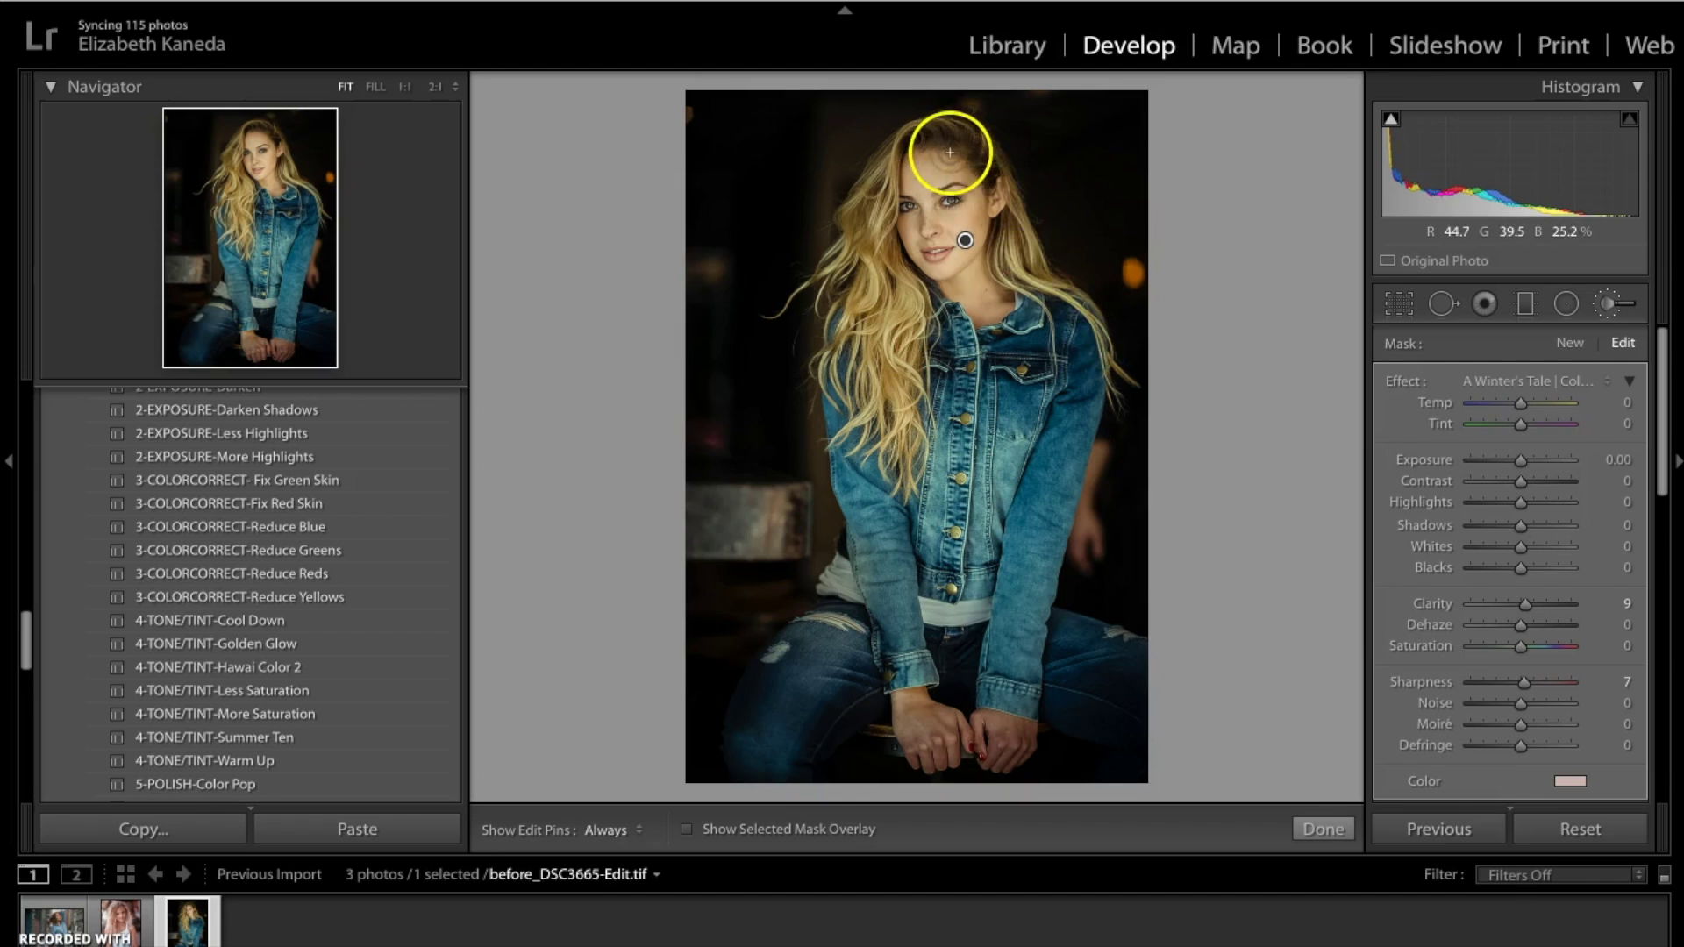
drag(966, 134, 931, 148)
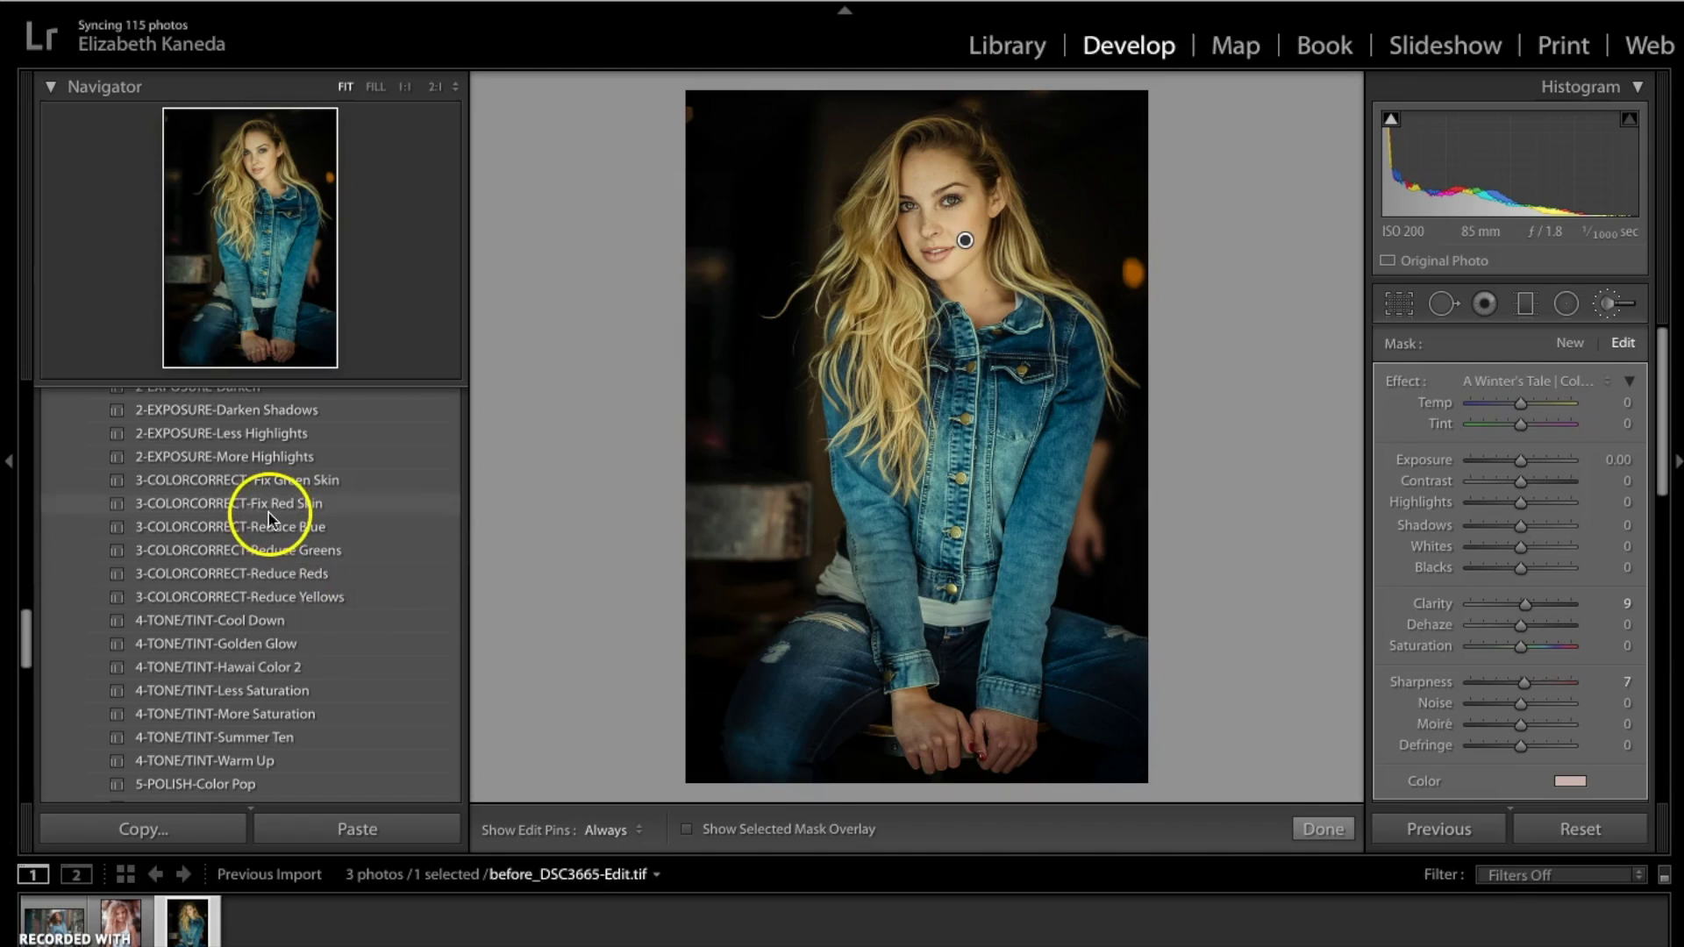
click(867, 255)
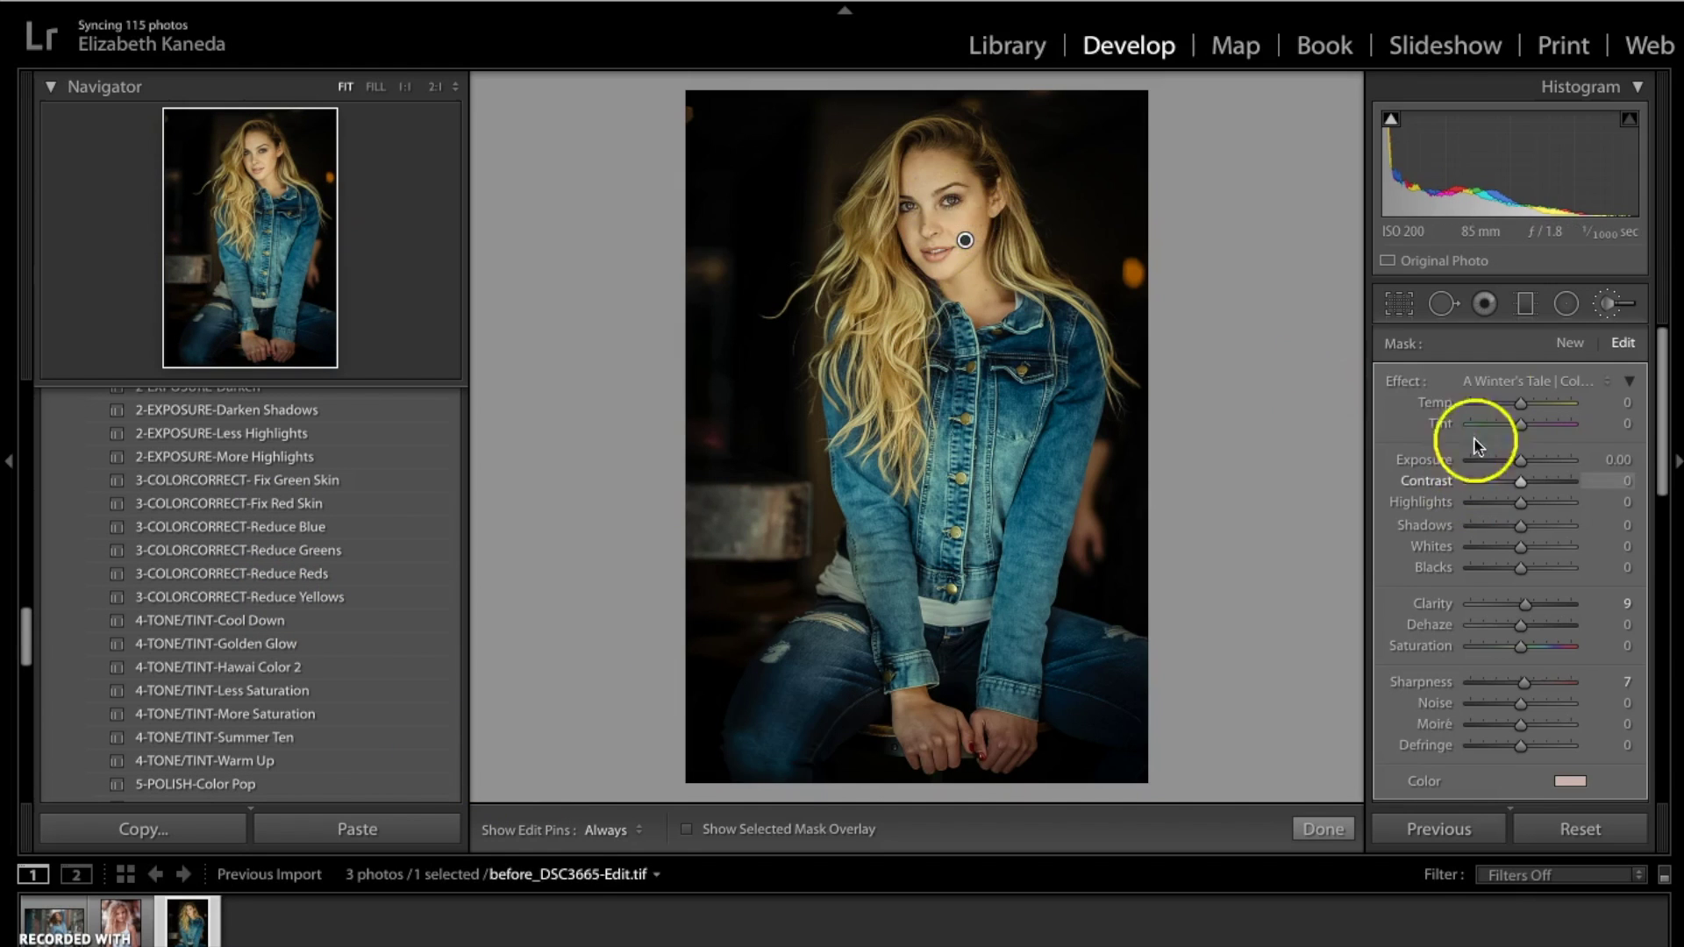
Add a second brush mask with the same effect and paint it over the face and hands
click(1570, 345)
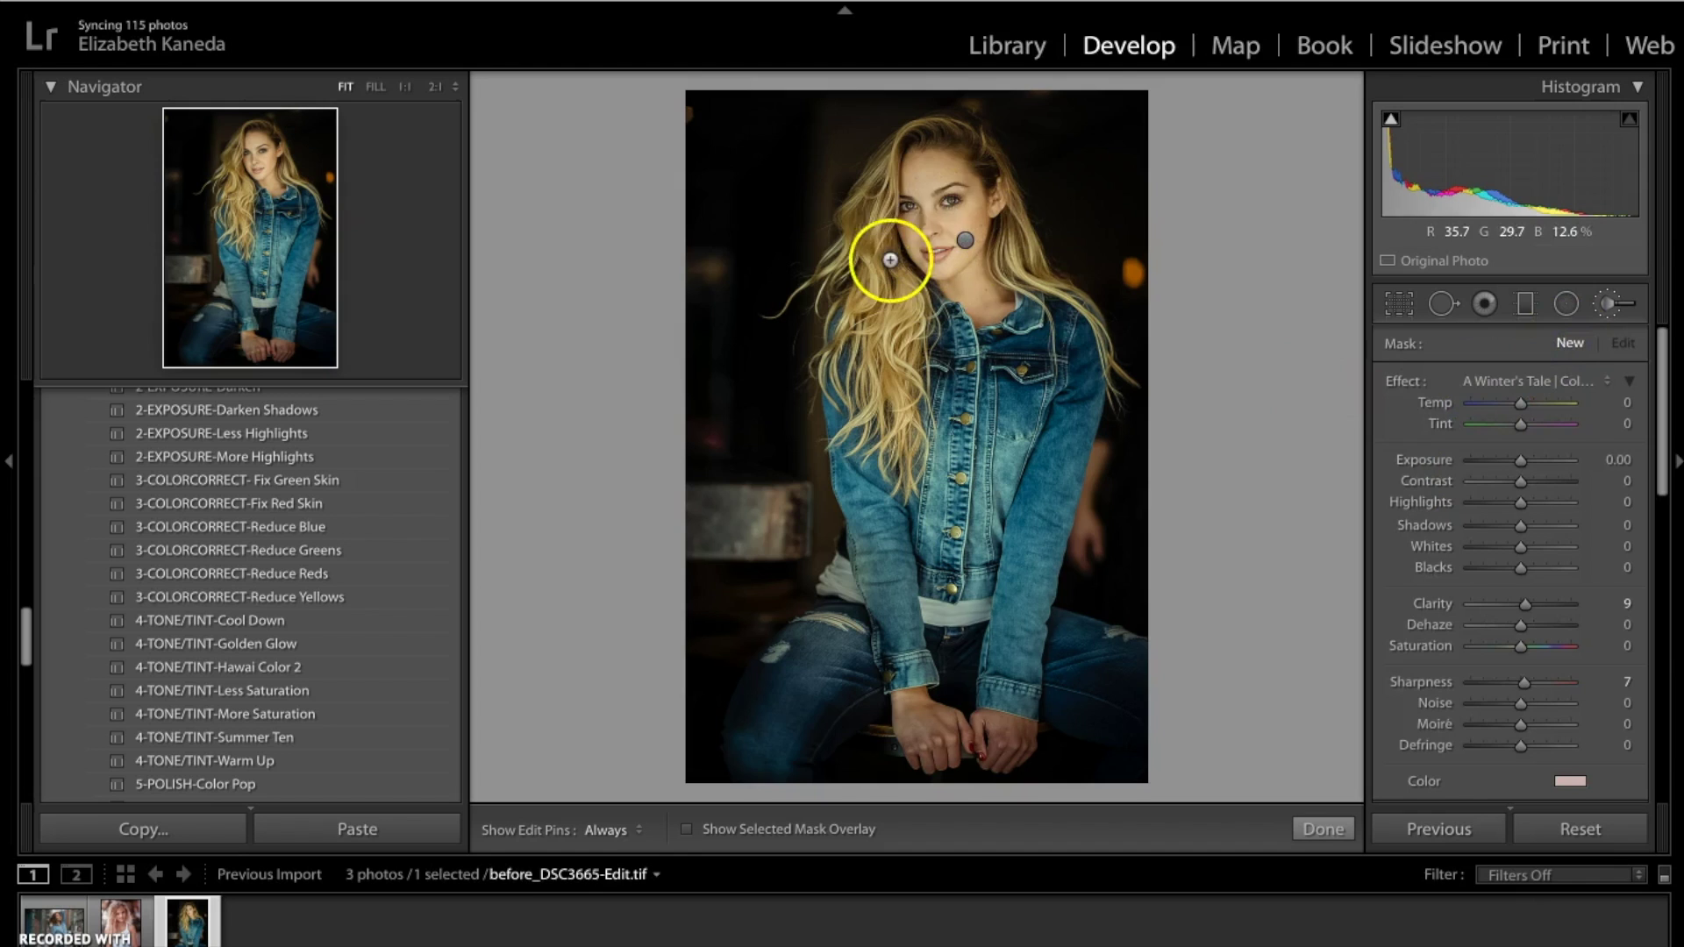
key(h)
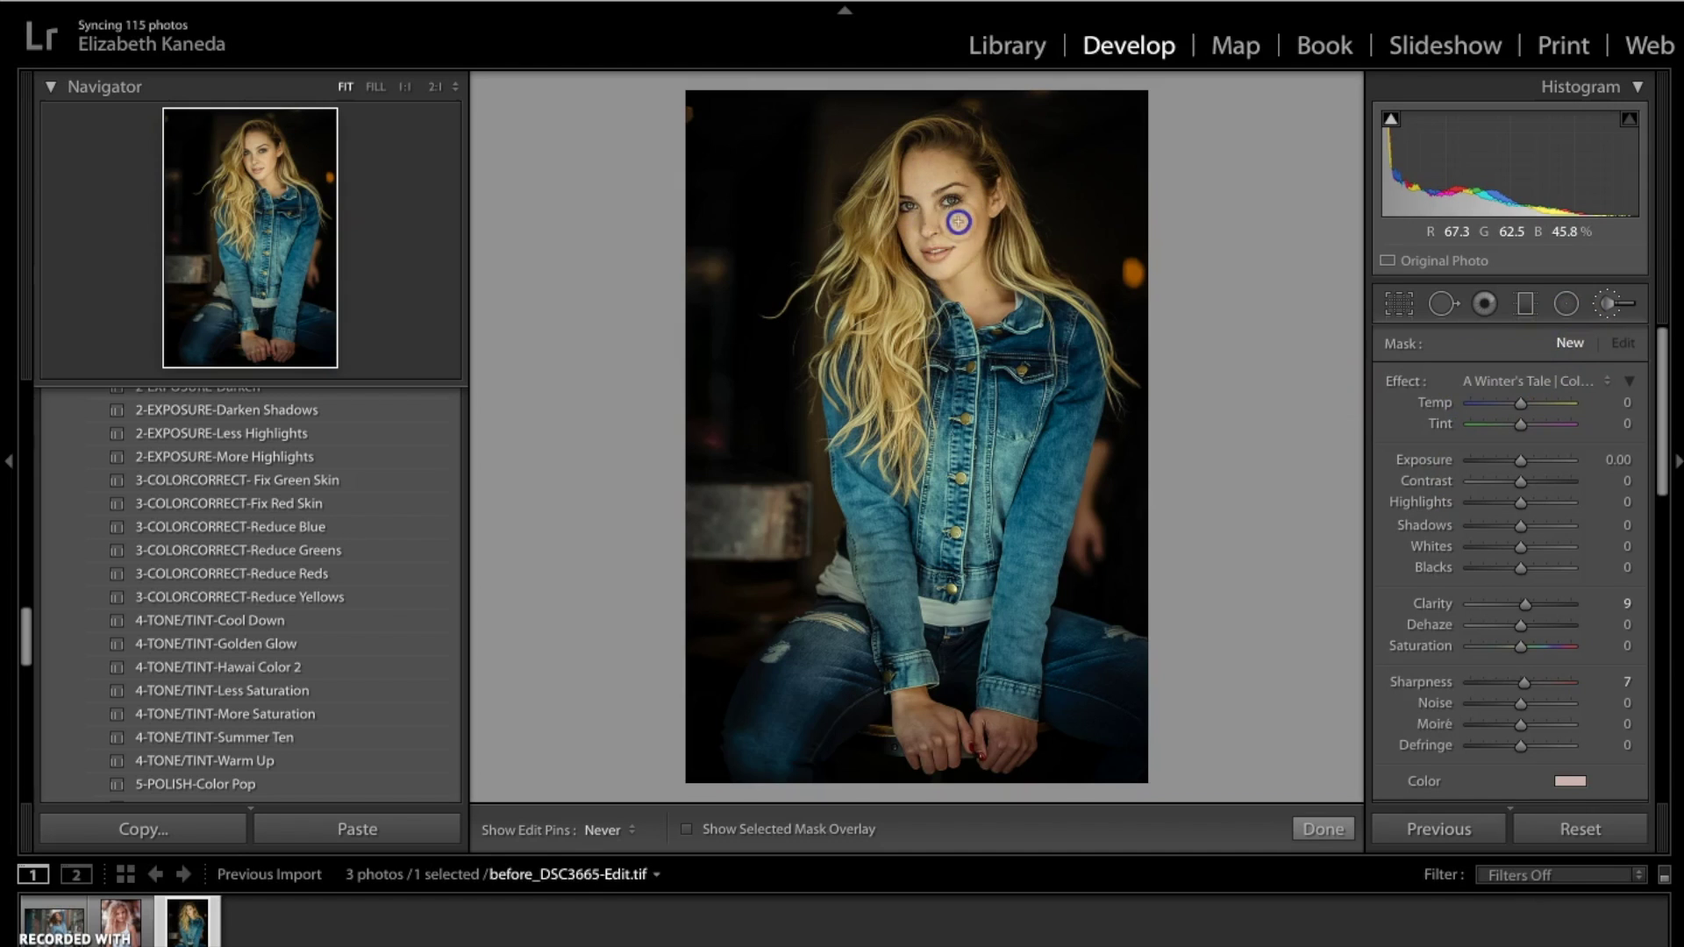
click(946, 706)
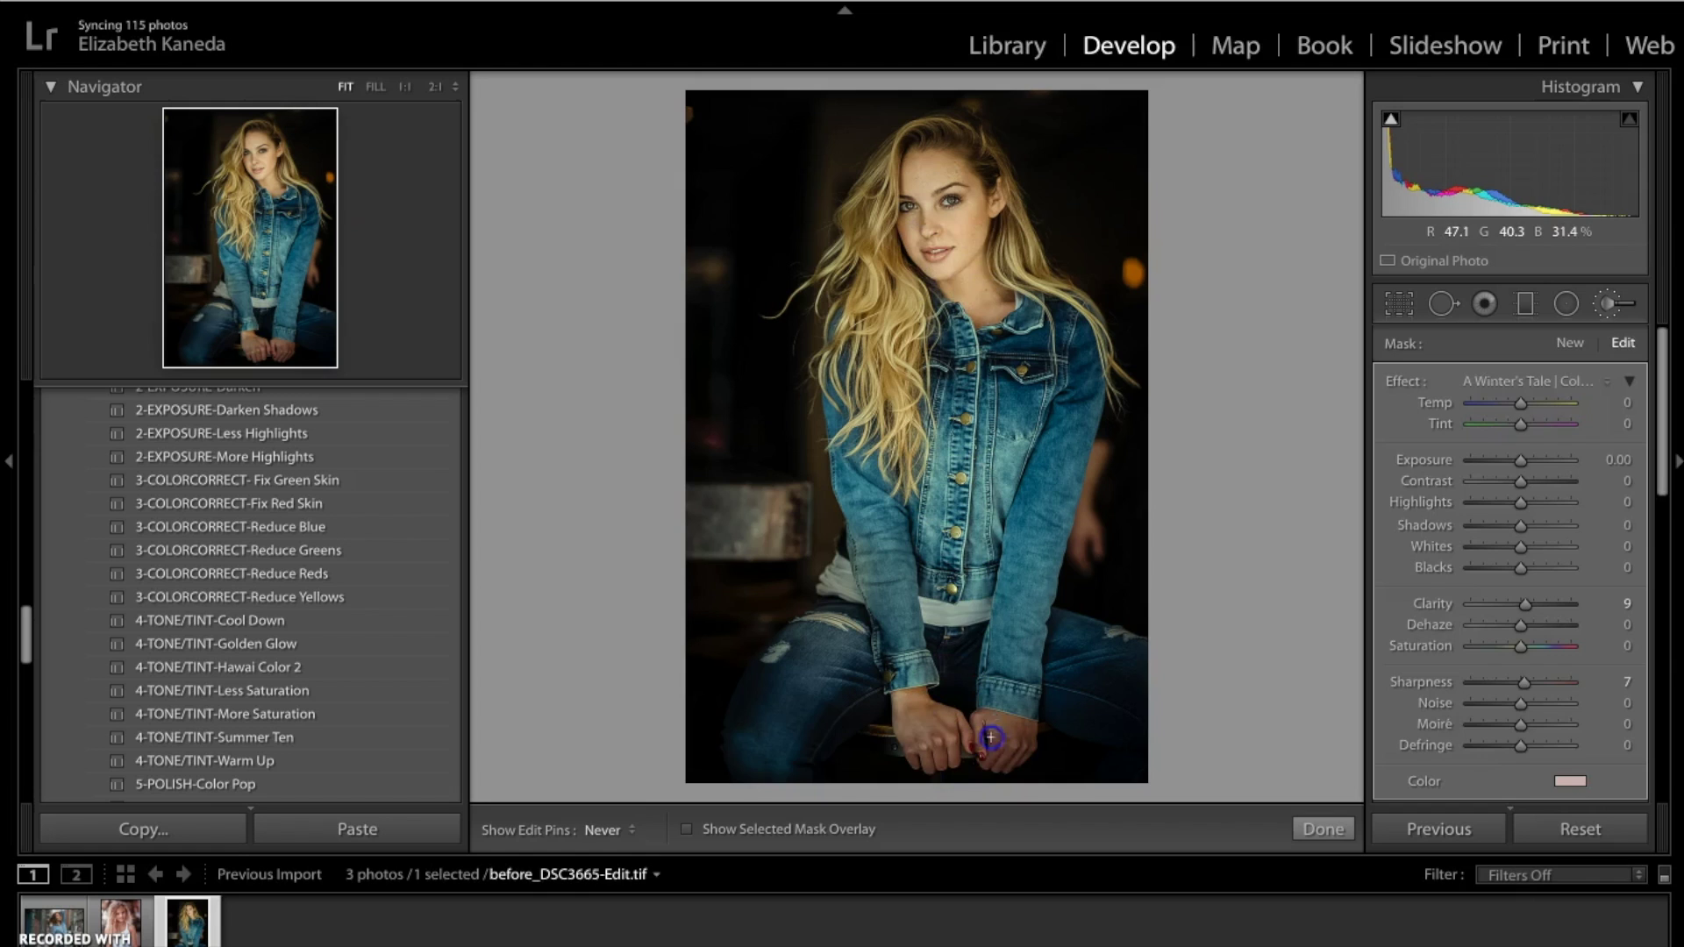
key(h)
Change the second mask's tint color to a stronger warm pink with hue 10 and saturation 40%
click(1569, 781)
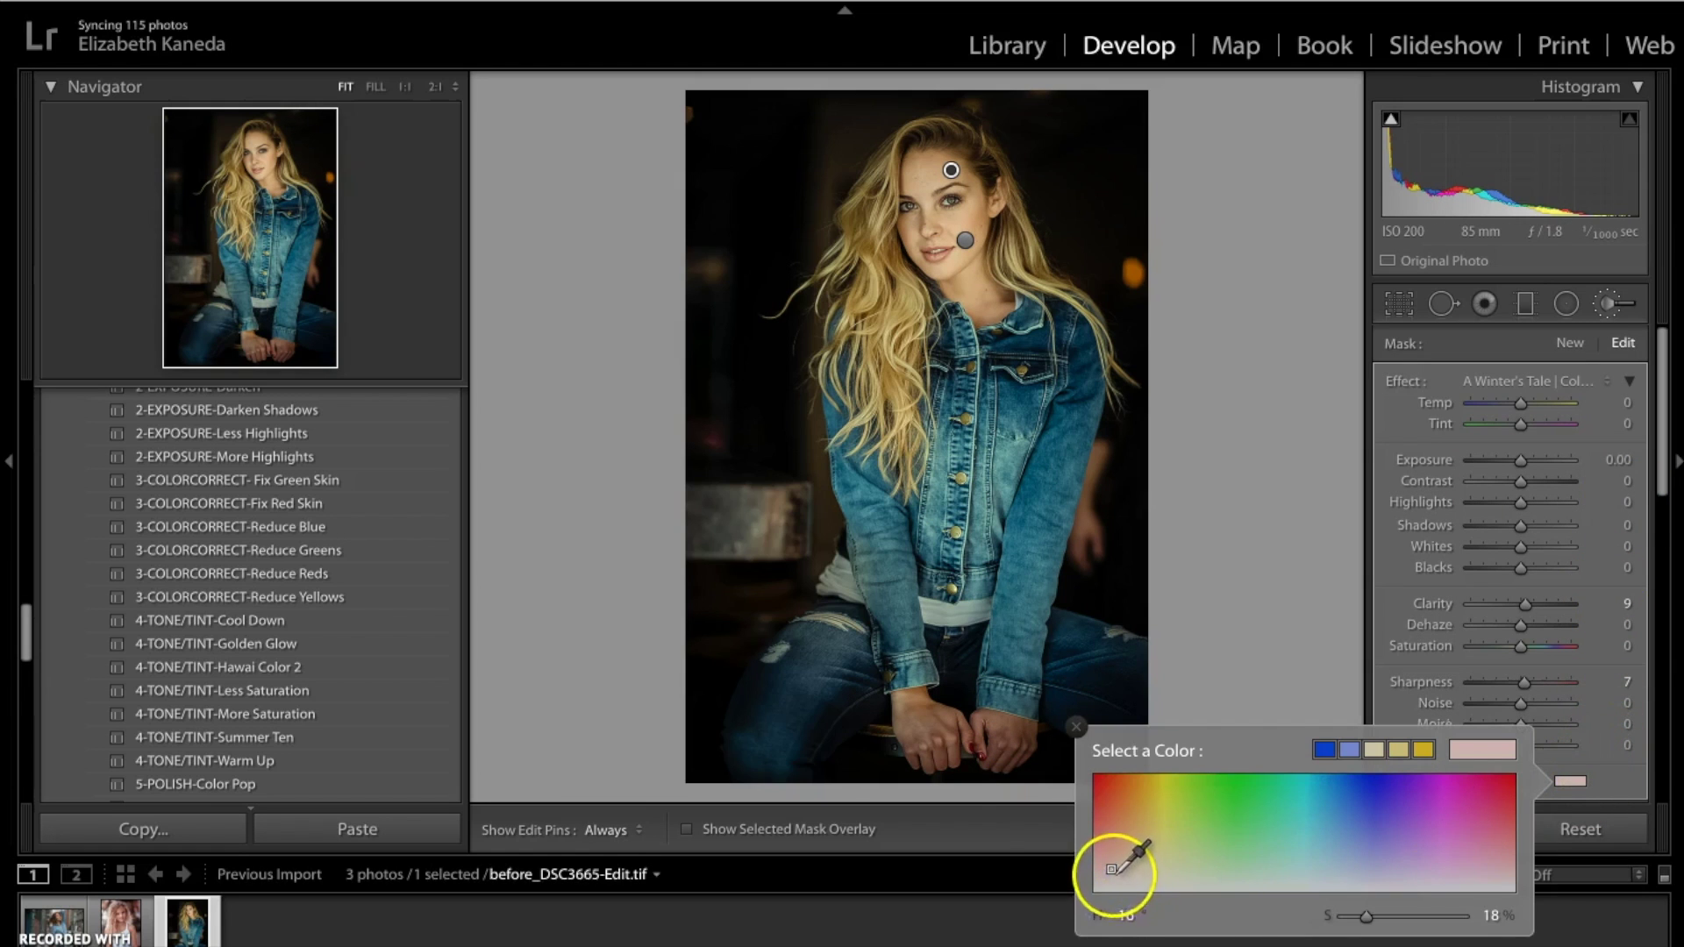
drag(1111, 870, 1105, 844)
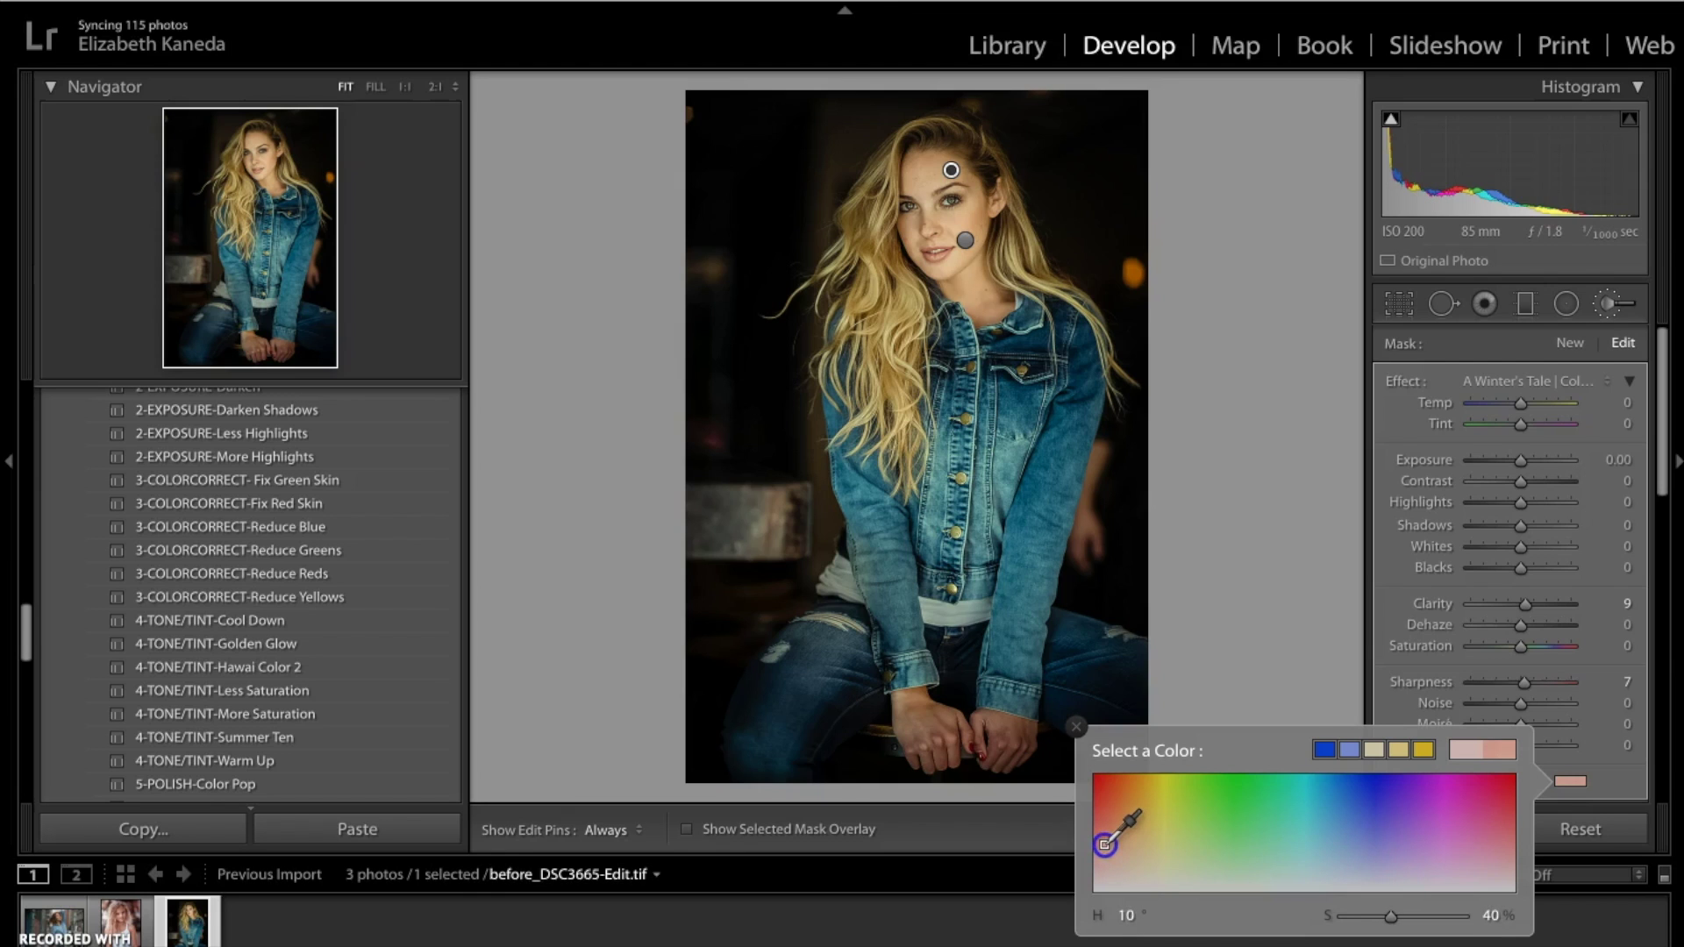
click(1076, 726)
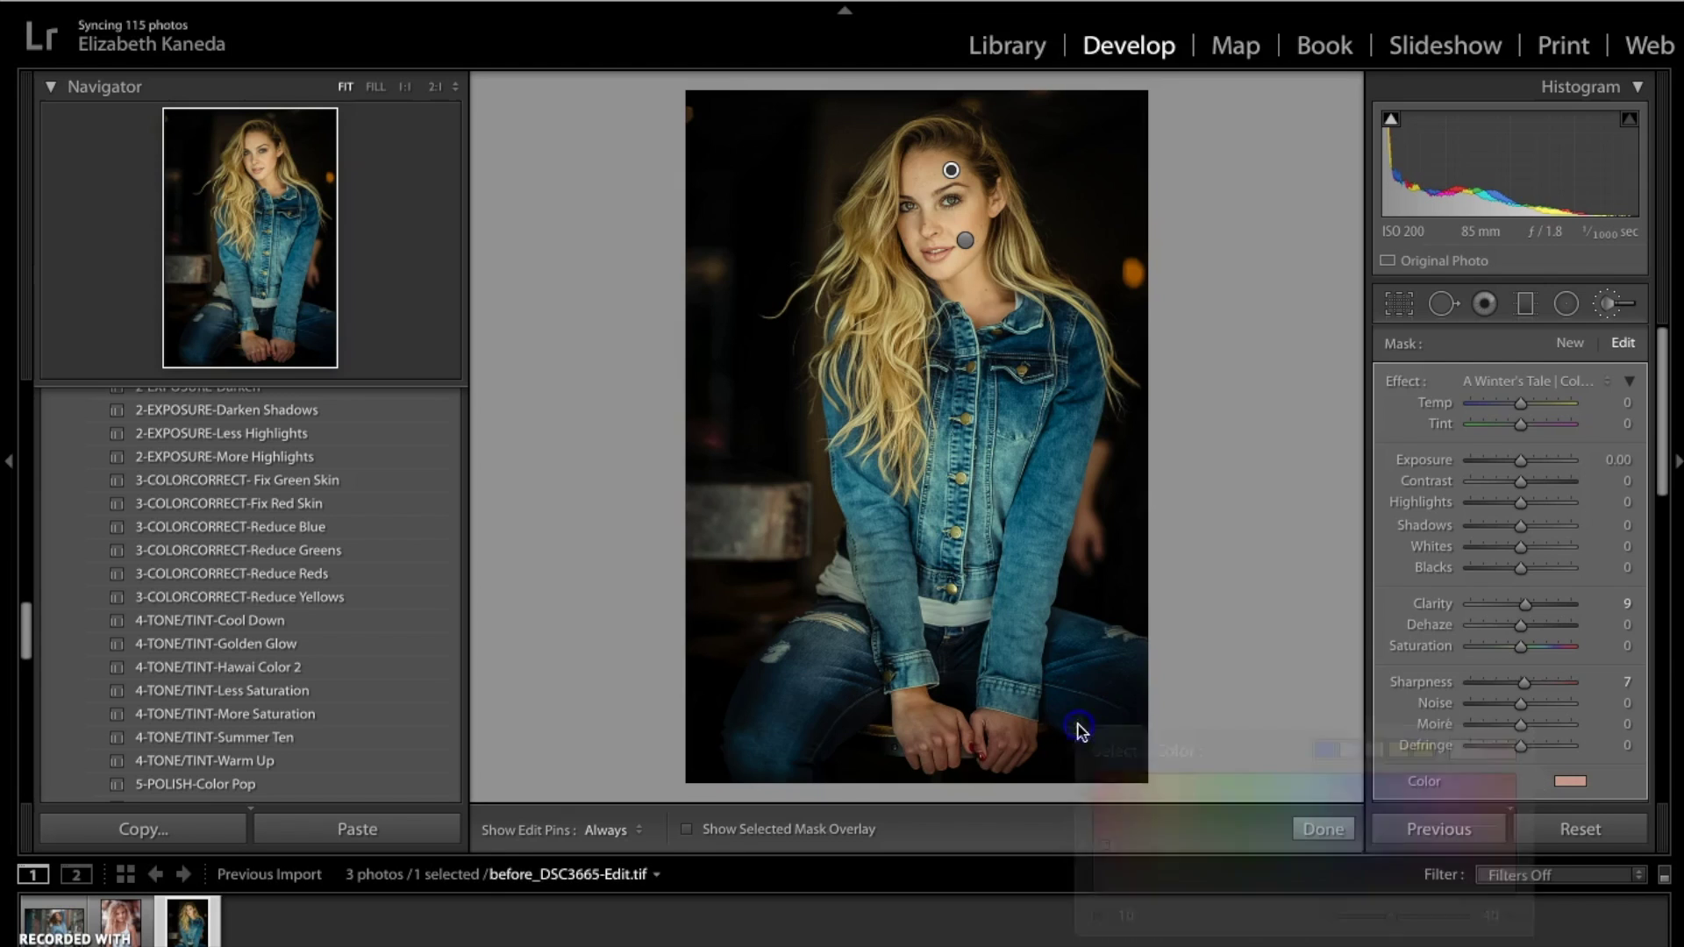
Set the second mask's Saturation to 26 and Exposure to 0.93, and compare with the original photo
click(1526, 653)
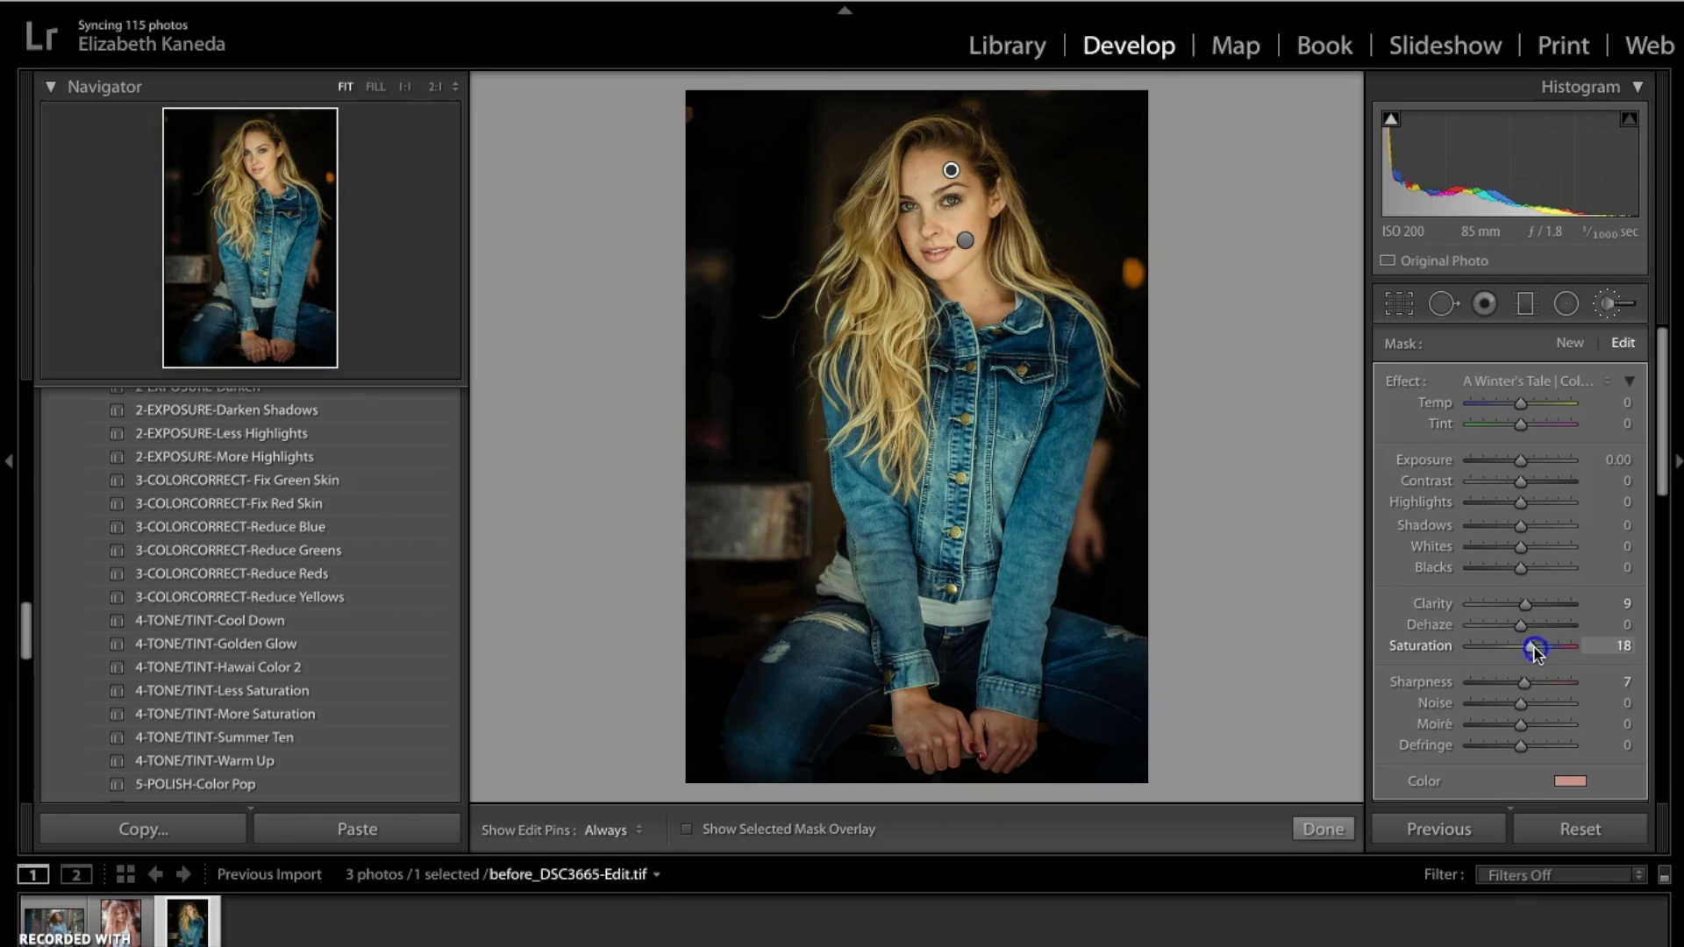
mouse_move(1535, 652)
mouse_down()
mouse_move(1570, 649)
mouse_move(1490, 649)
mouse_move(1548, 649)
mouse_move(1495, 648)
mouse_move(1538, 640)
mouse_up()
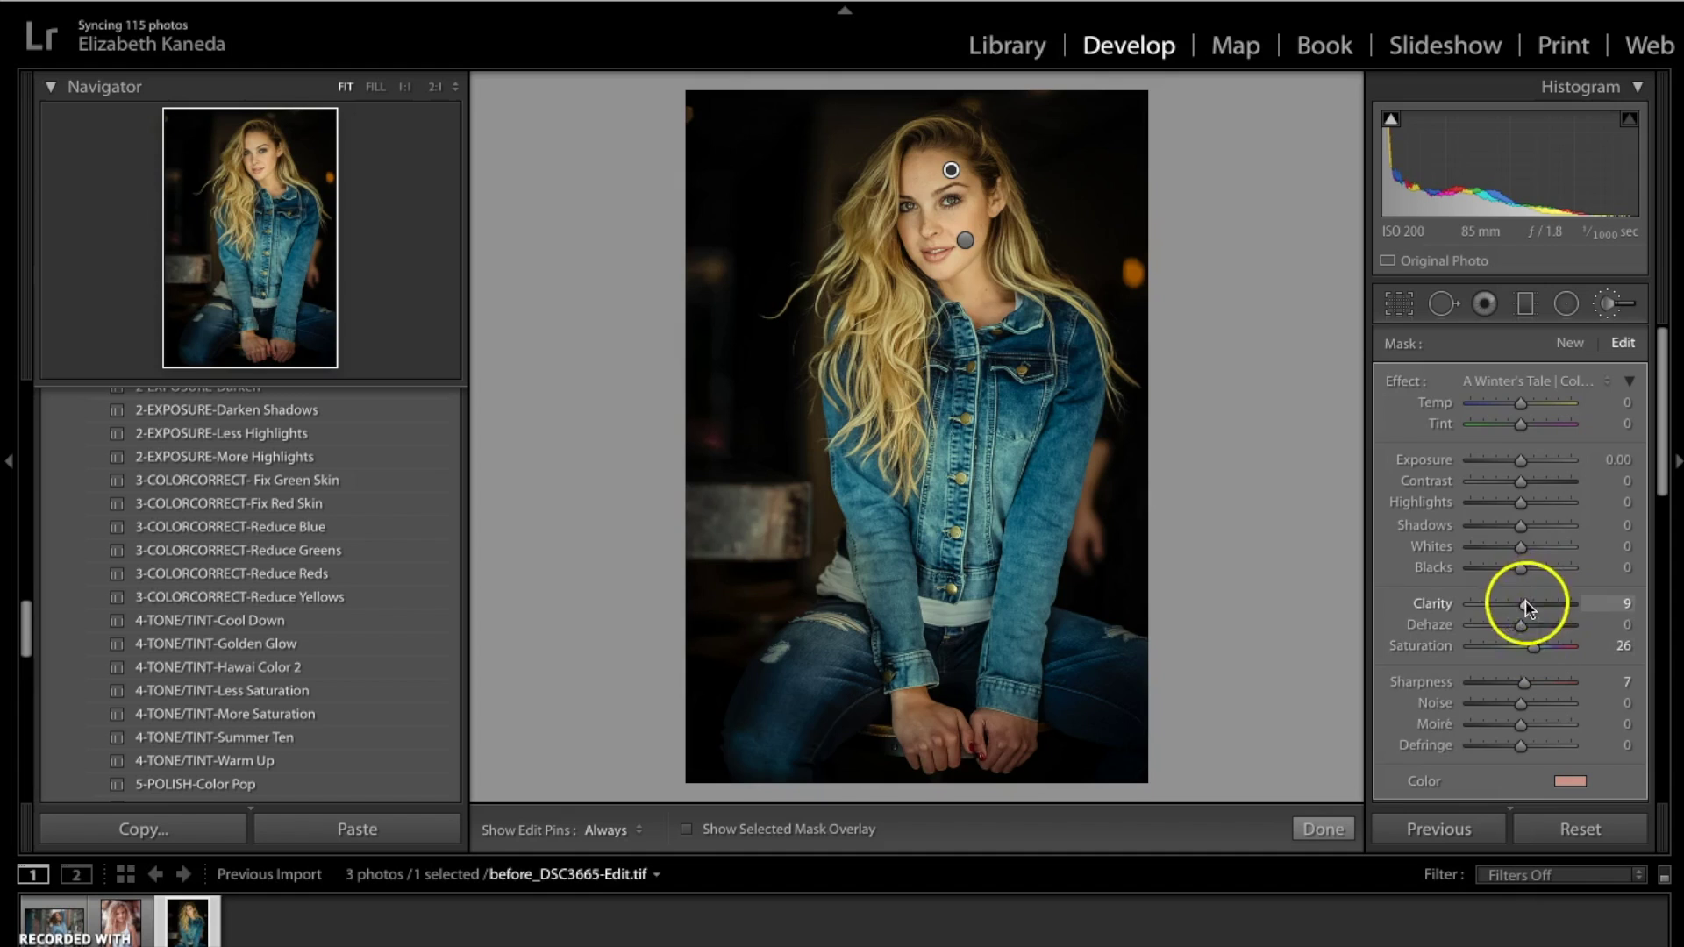
drag(1521, 462, 1534, 470)
key(backslash)
key(backslash)
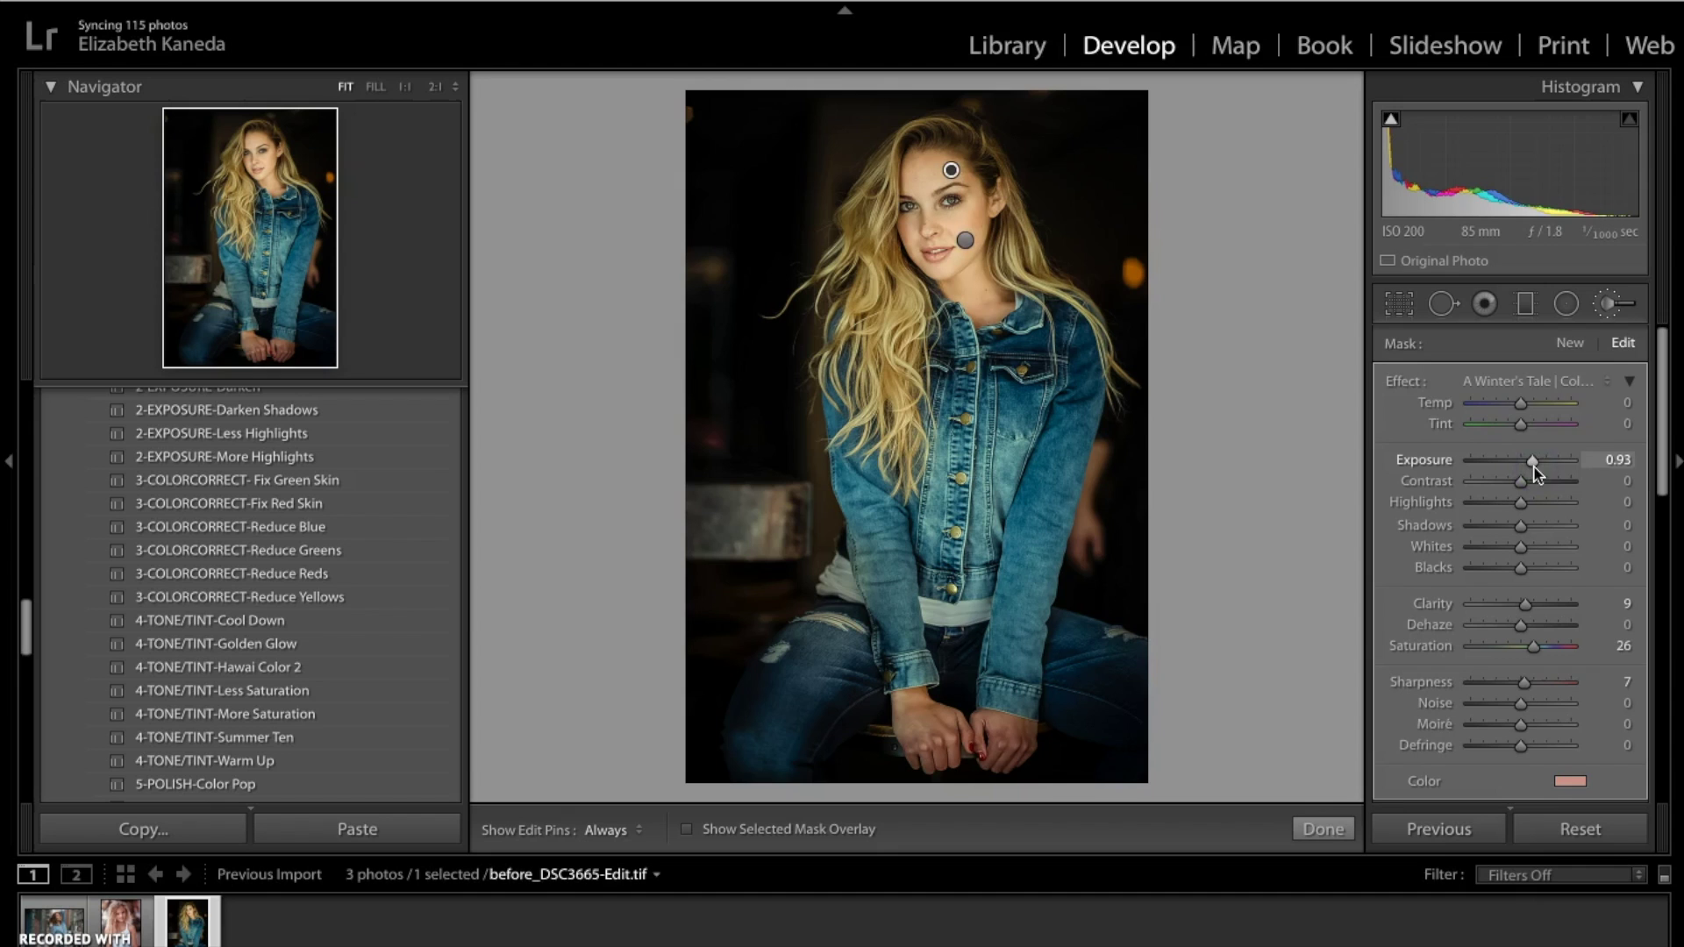
Close the Adjustment Brush and inspect the corrected face at 2:1 magnification
click(1609, 303)
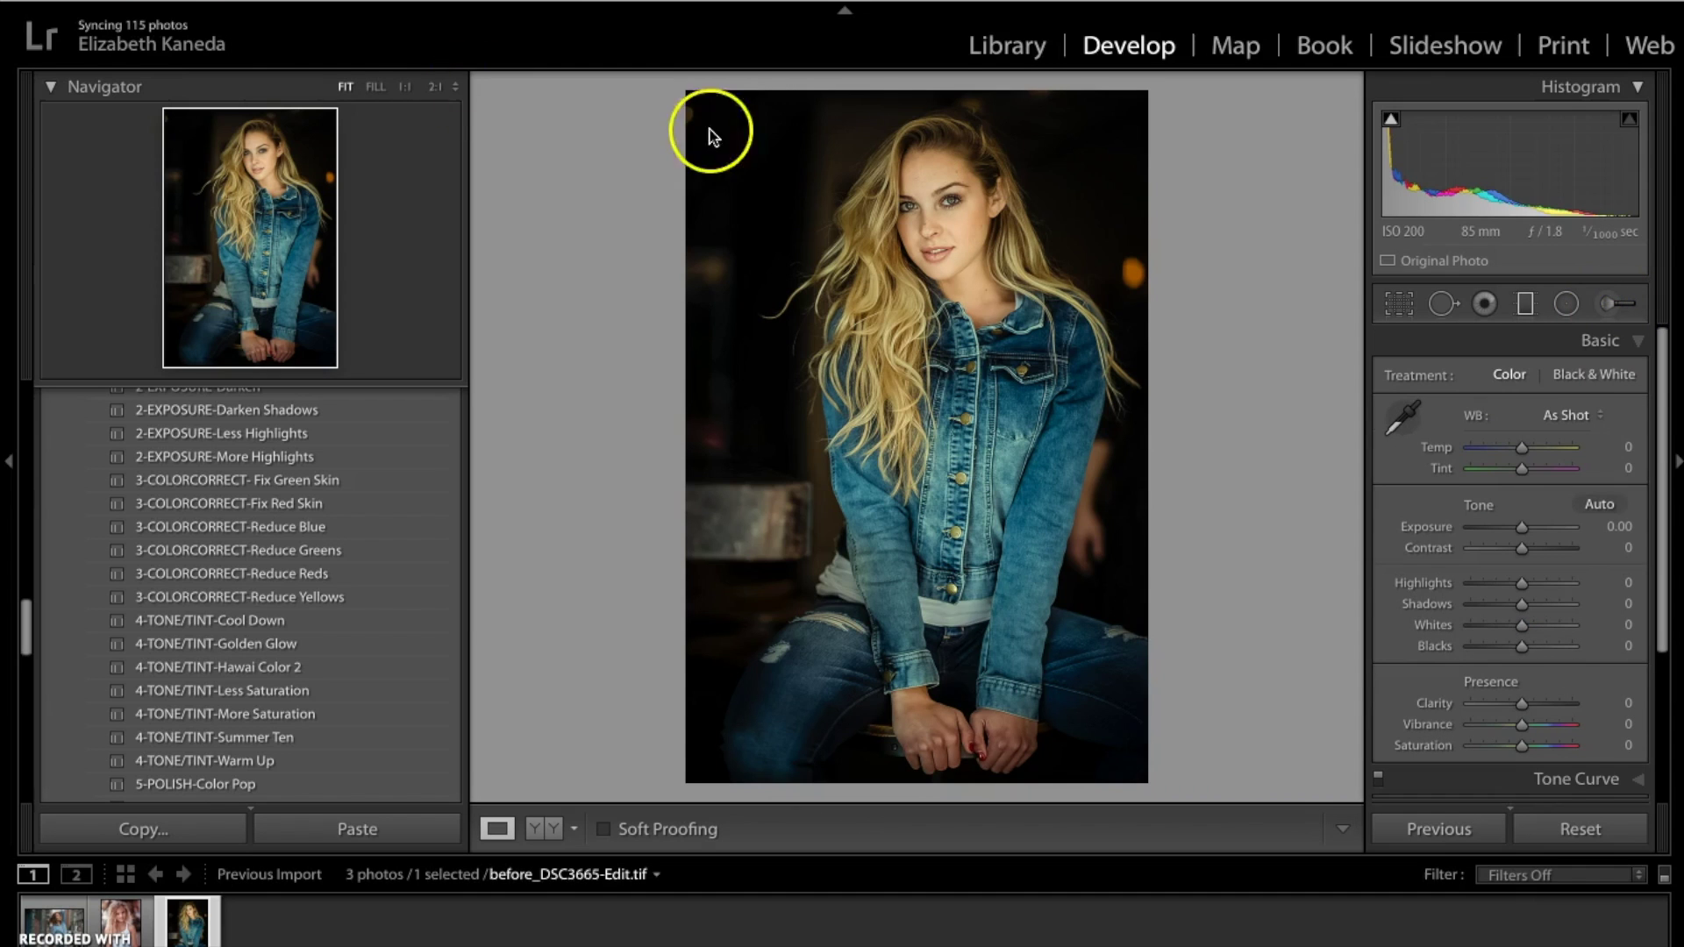
click(404, 87)
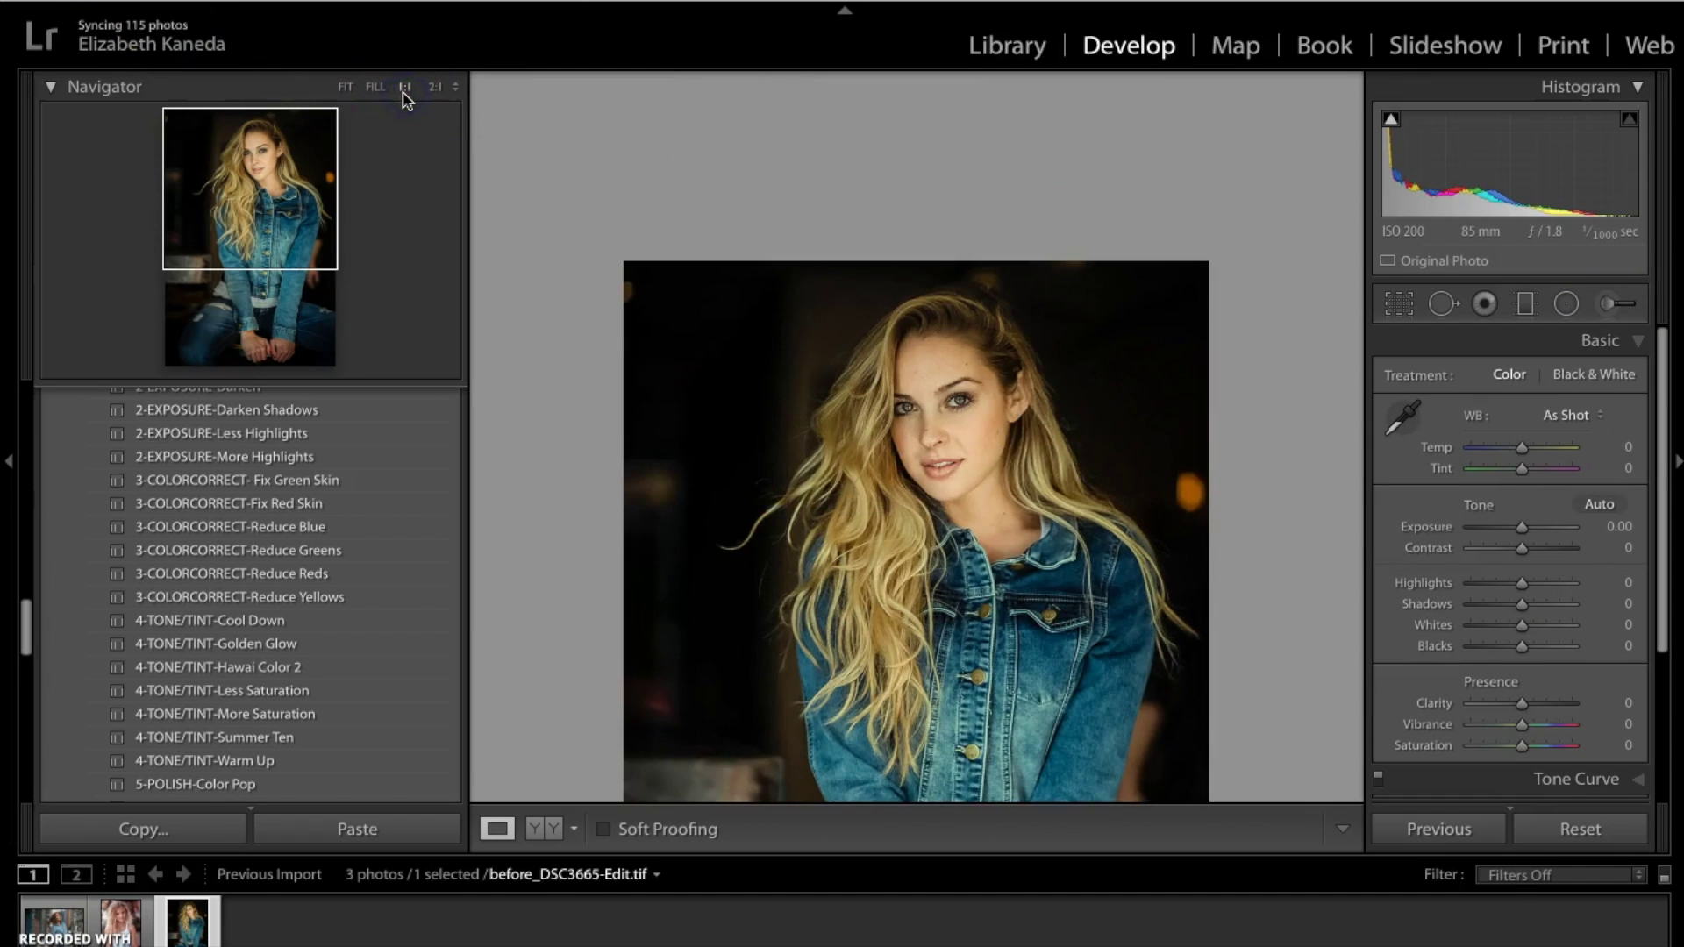
click(432, 87)
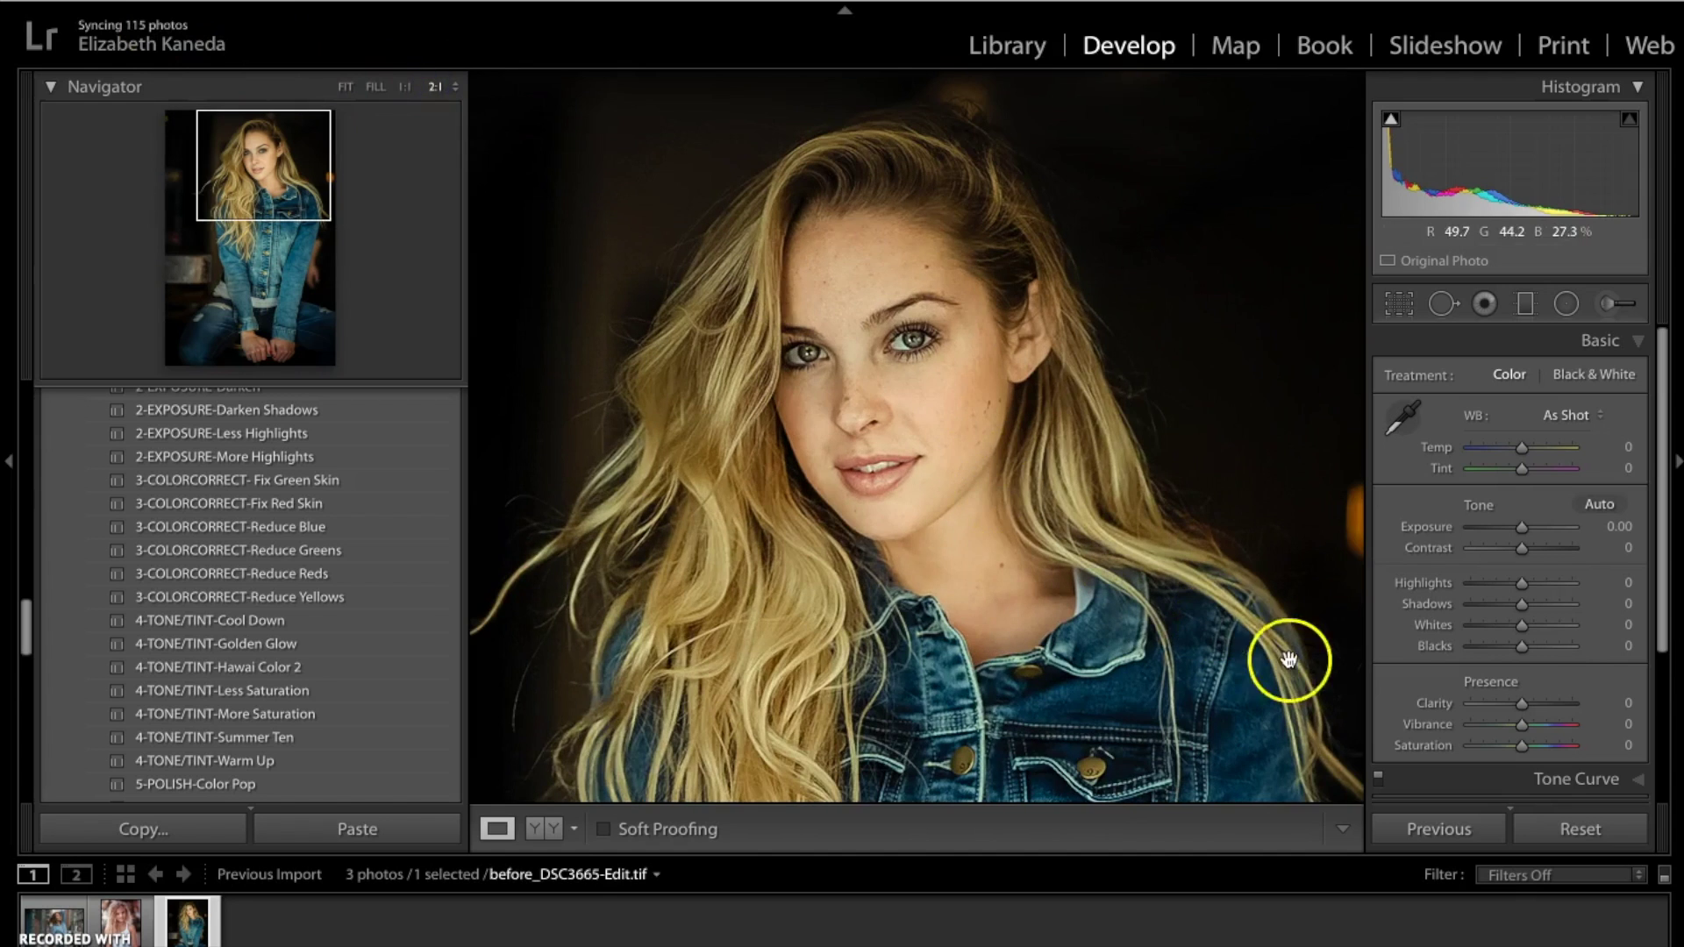
Compare the corrected face with the original photo at 2:1 and return to the full-photo view
key(backslash)
key(backslash)
key(backslash)
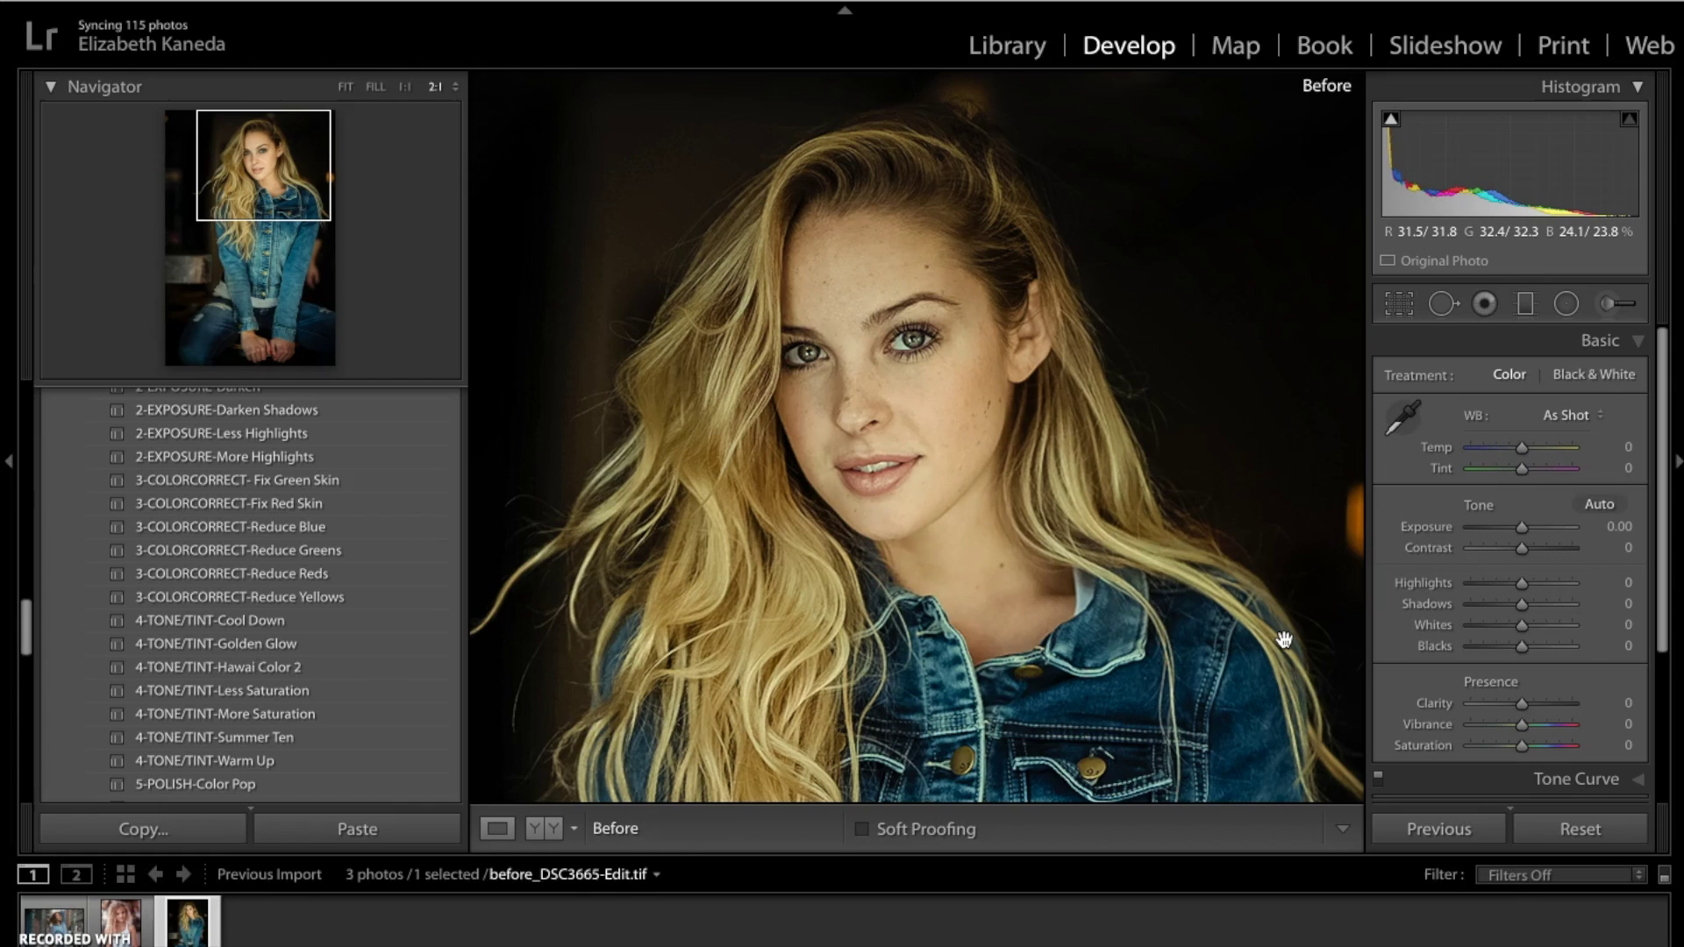
key(backslash)
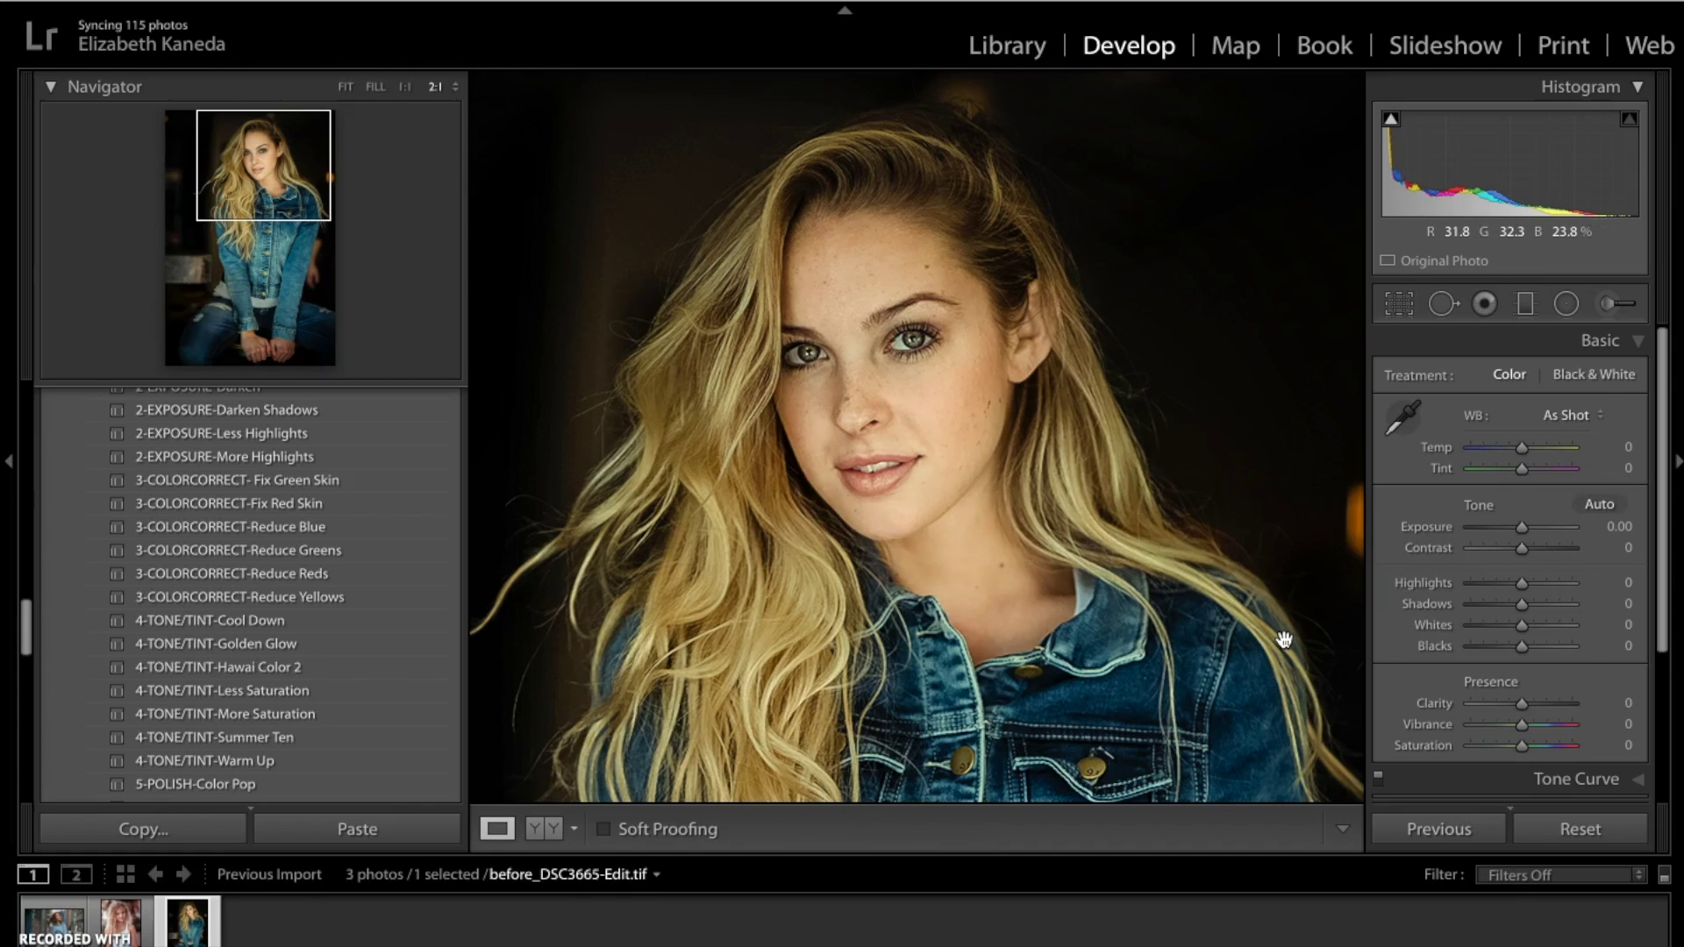
click(1004, 531)
click(1058, 677)
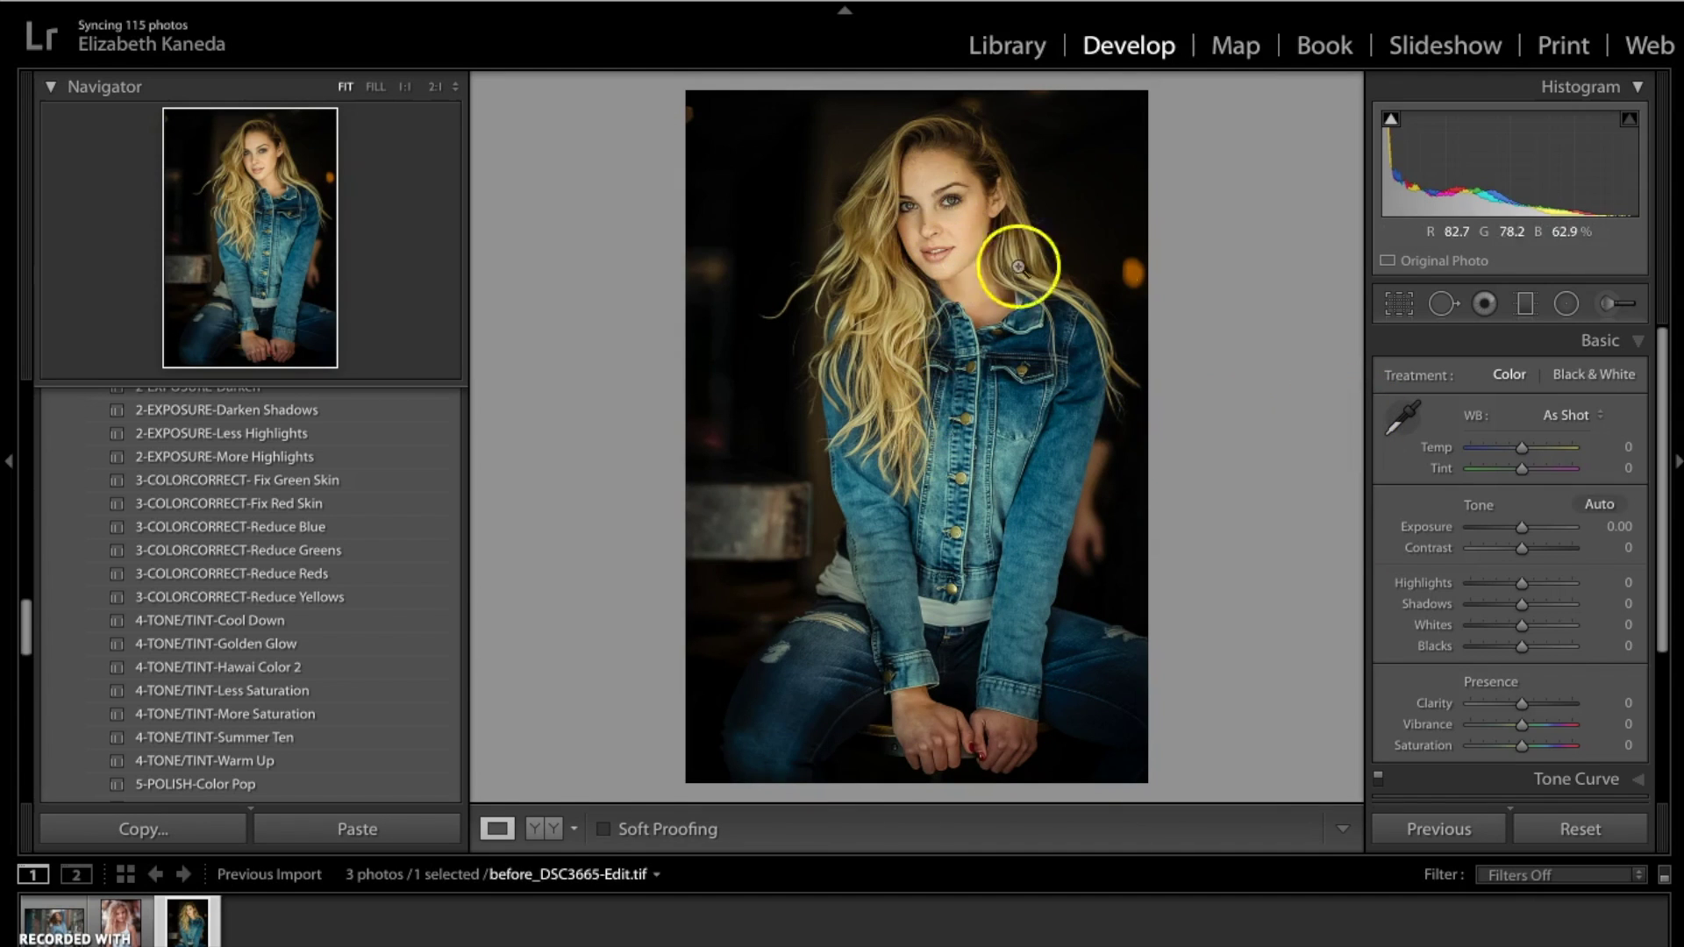
Set the HSL Saturation of Yellow to -35 and Green to -16
click(1638, 341)
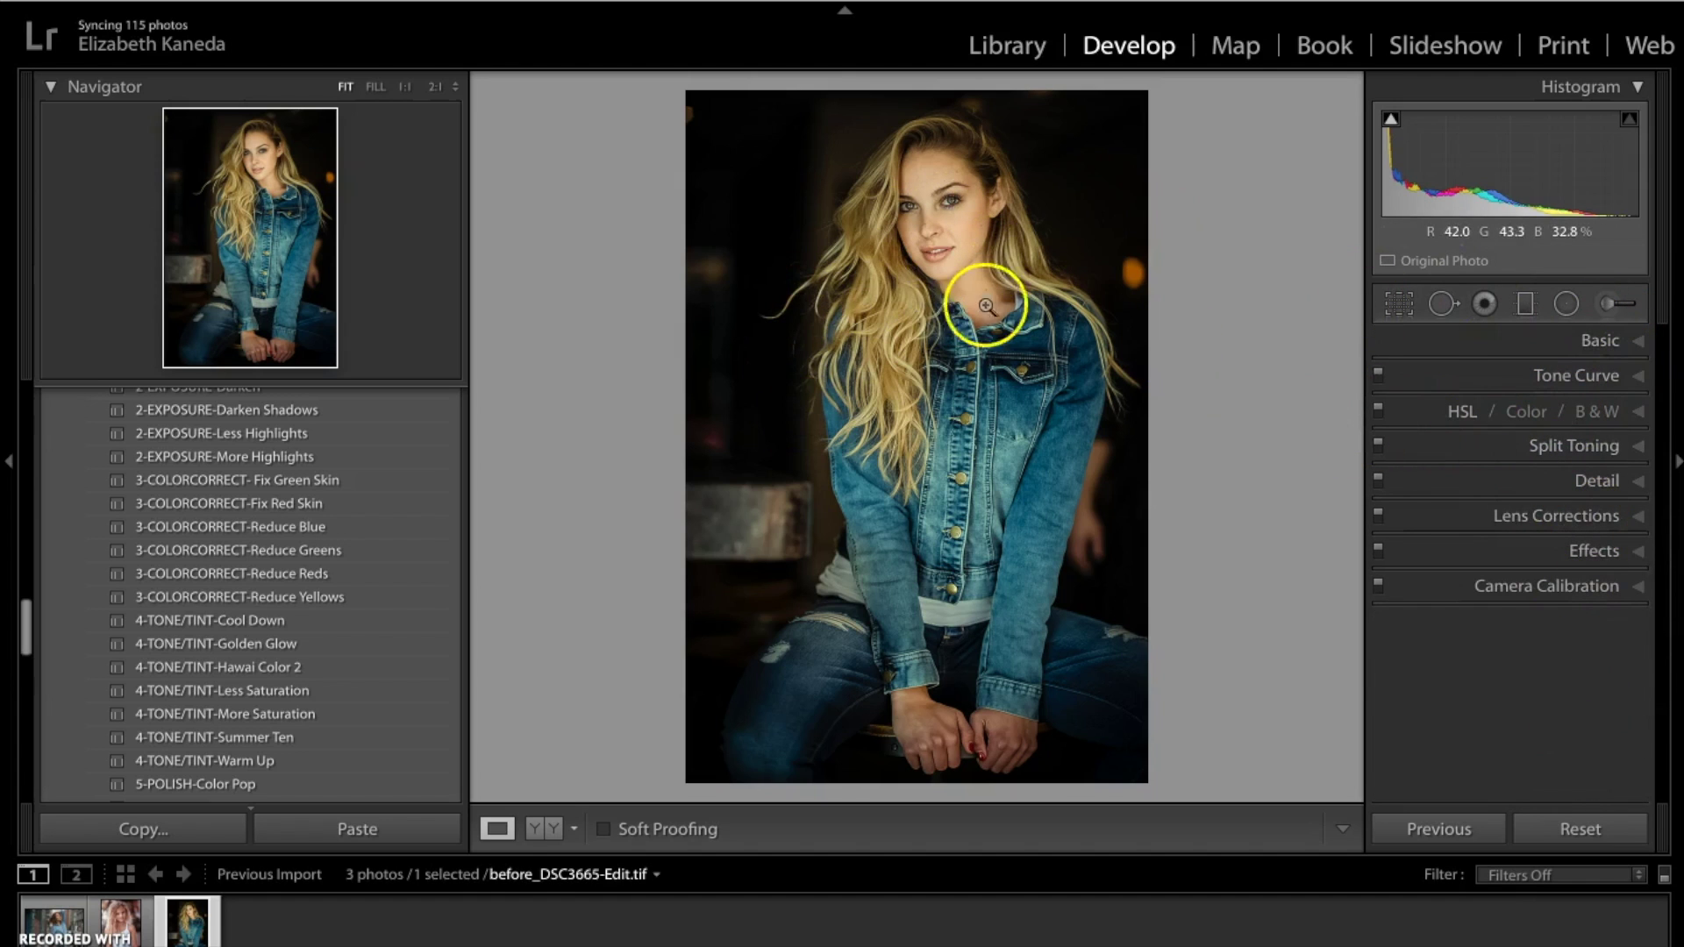
click(1462, 417)
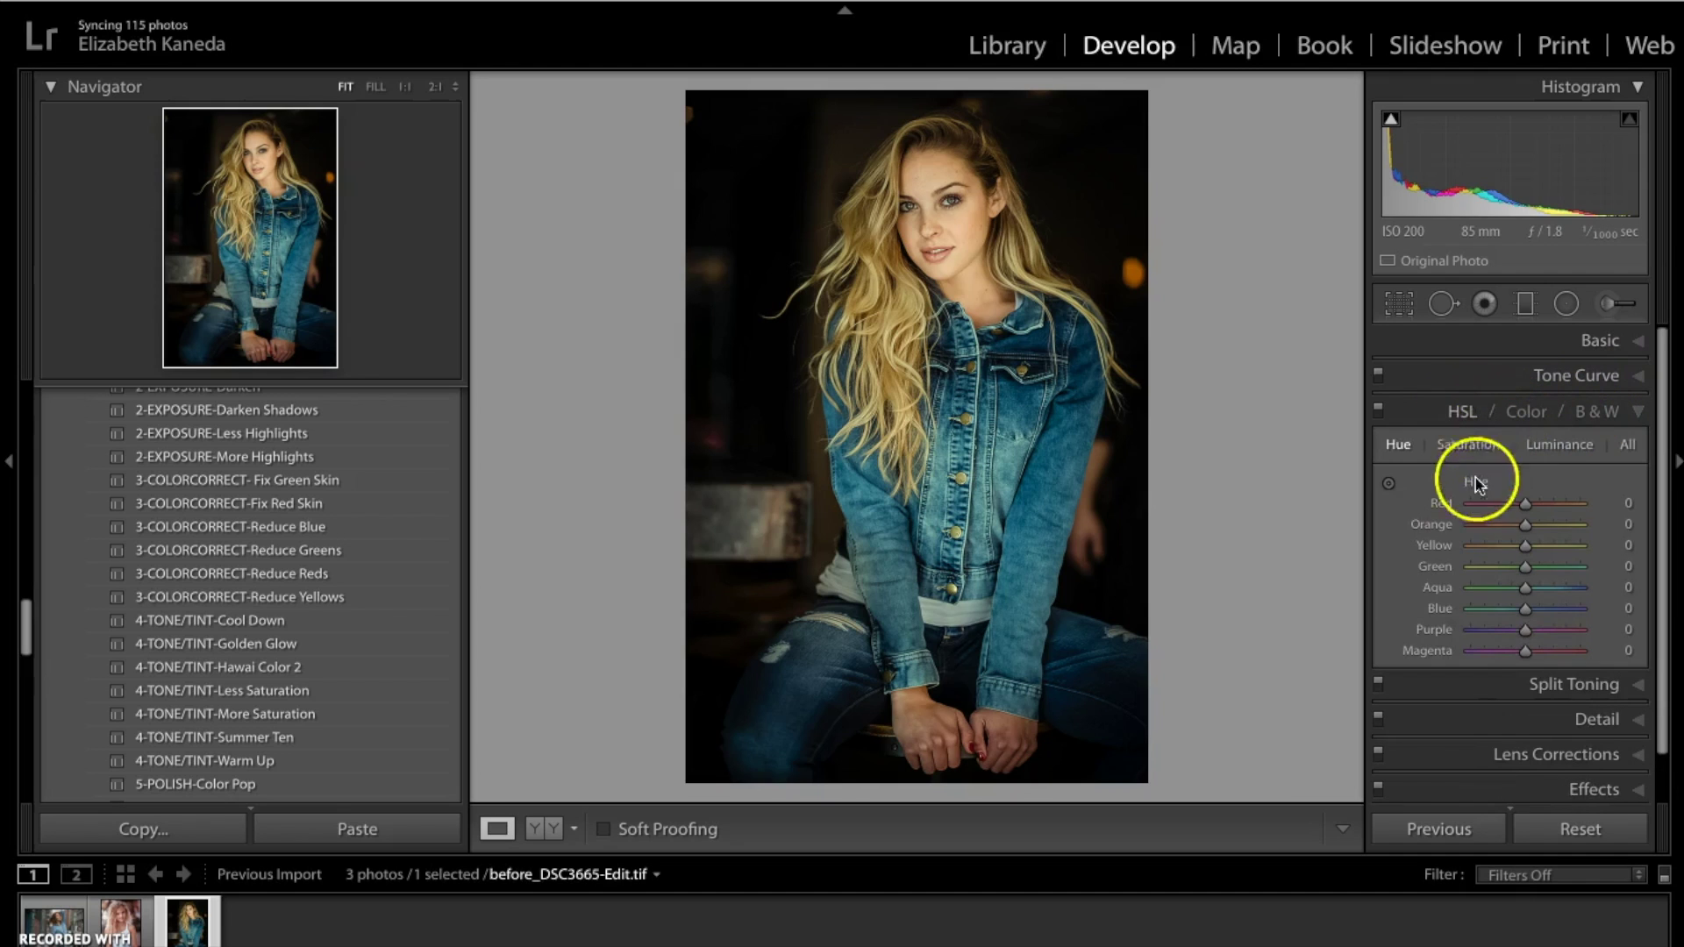
click(1465, 447)
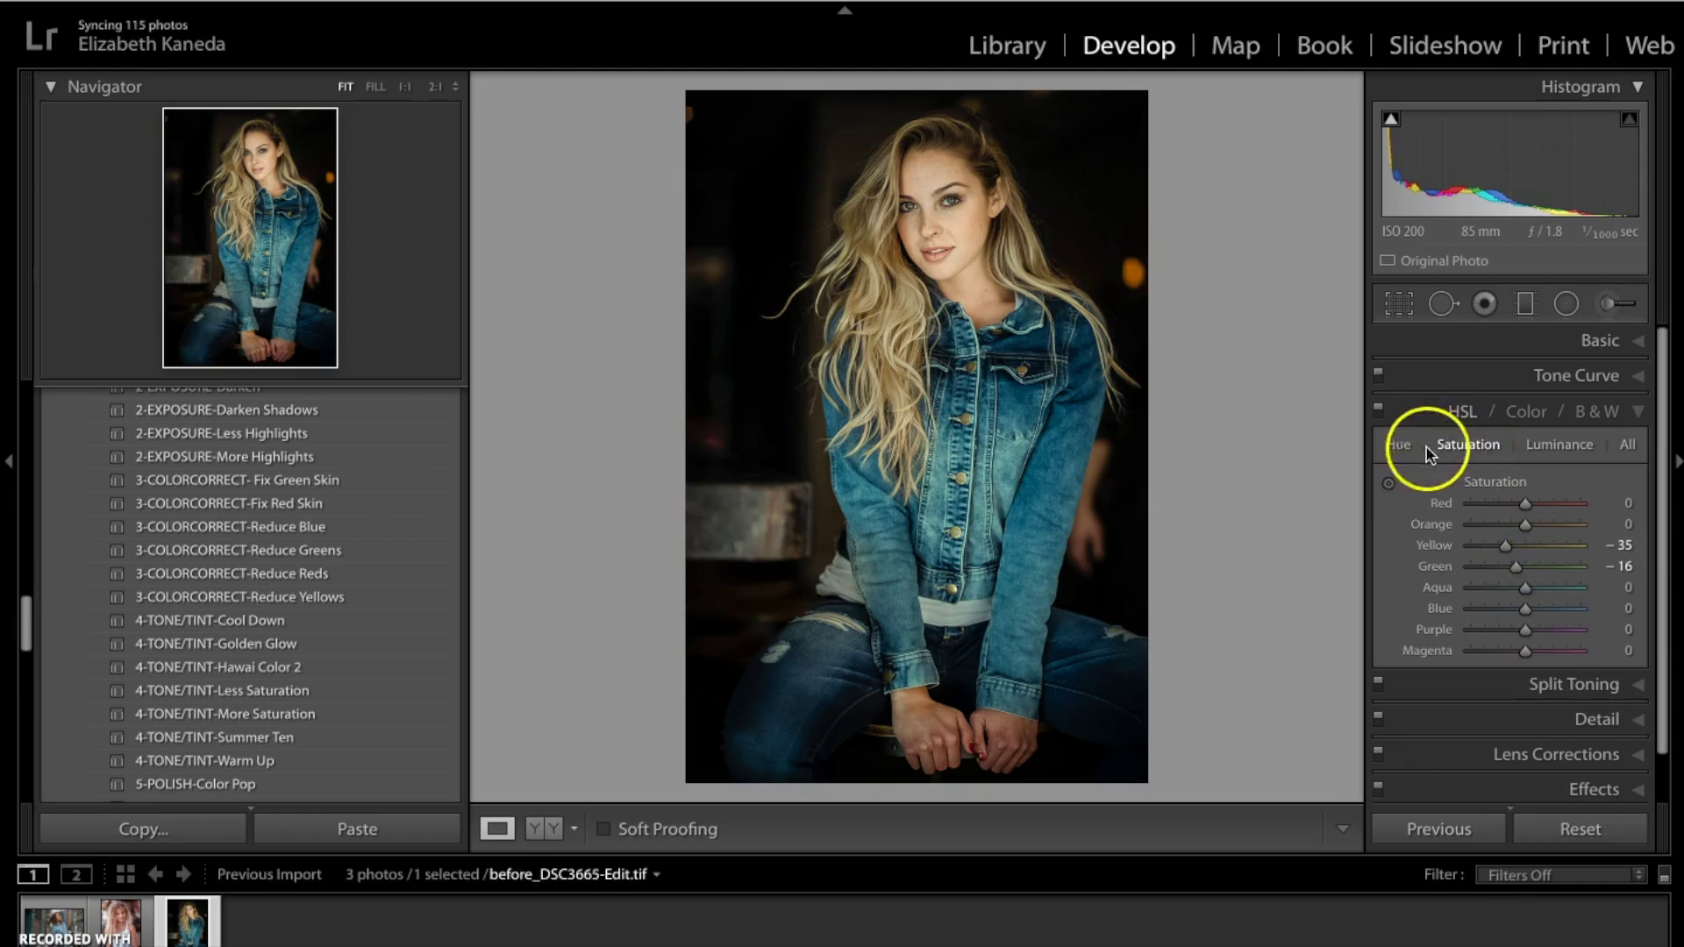
Set the HSL Hue of Green to -28 and Yellow to -35
click(1400, 445)
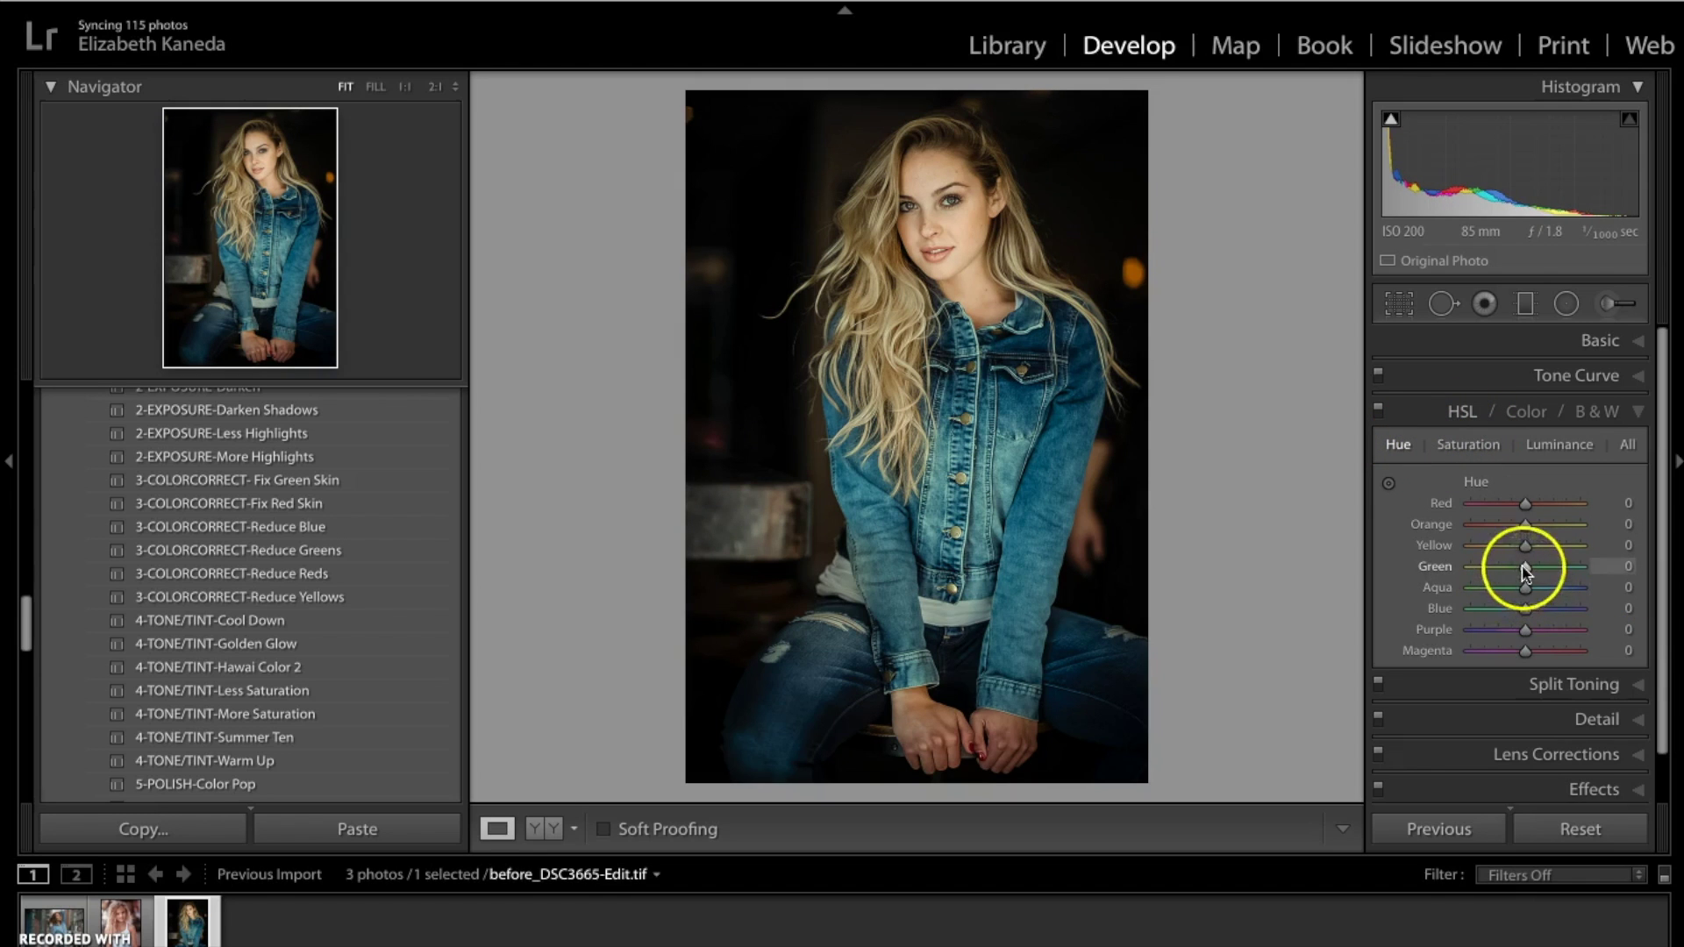
drag(1525, 566, 1576, 571)
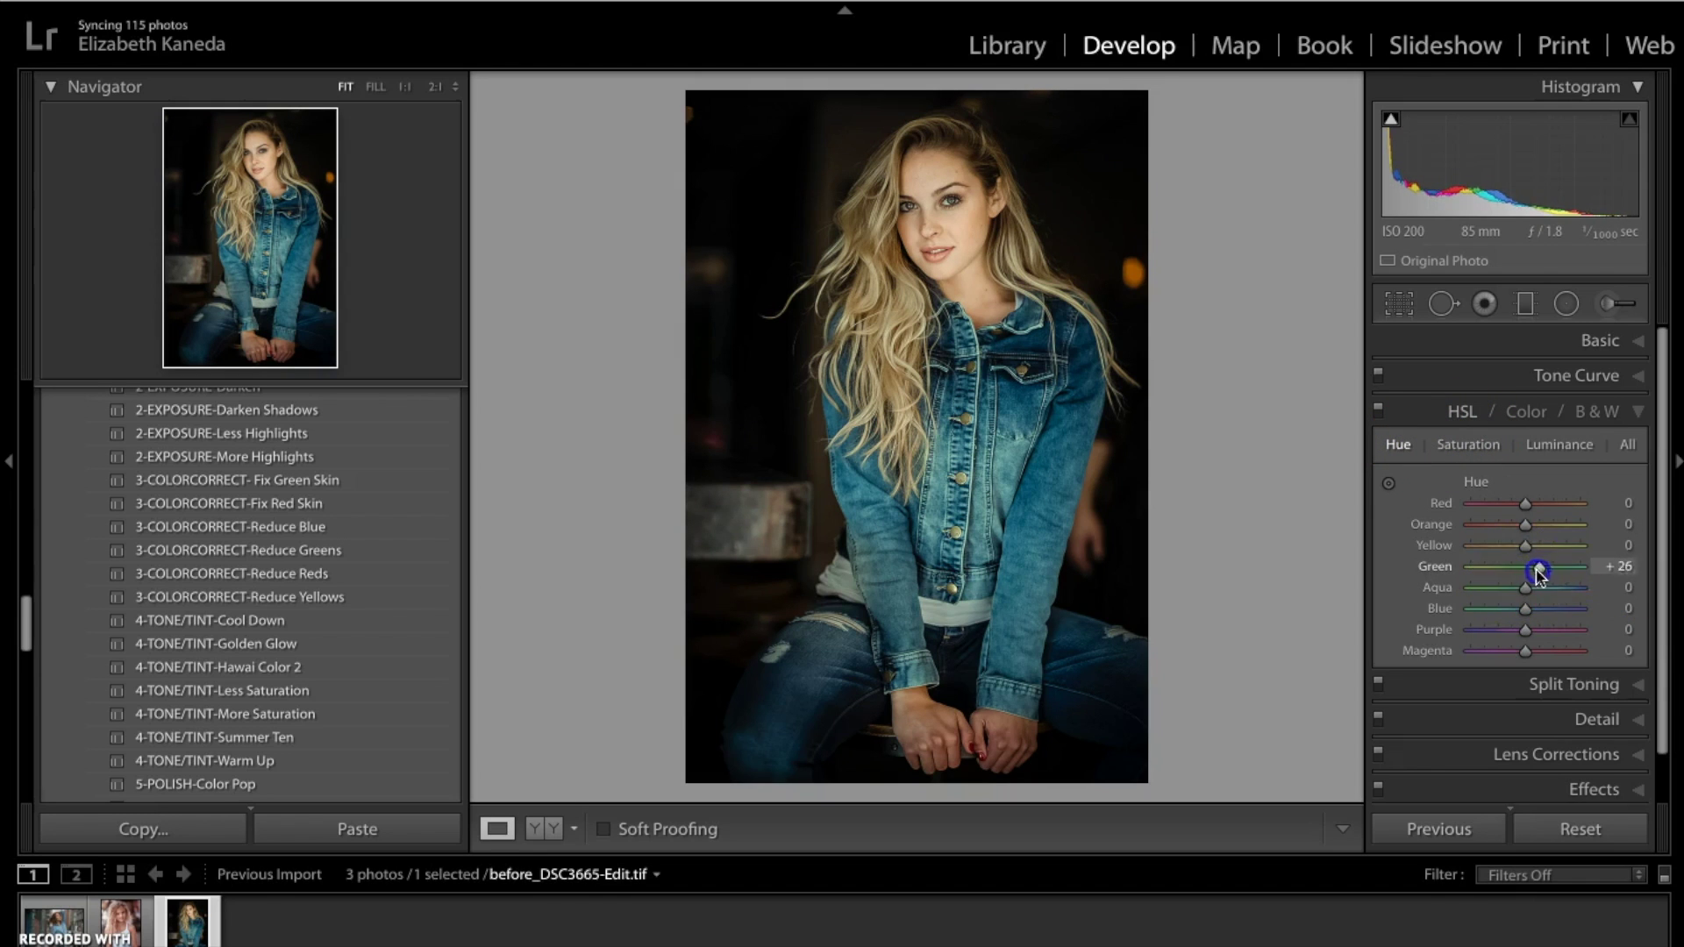
drag(1509, 574, 1510, 569)
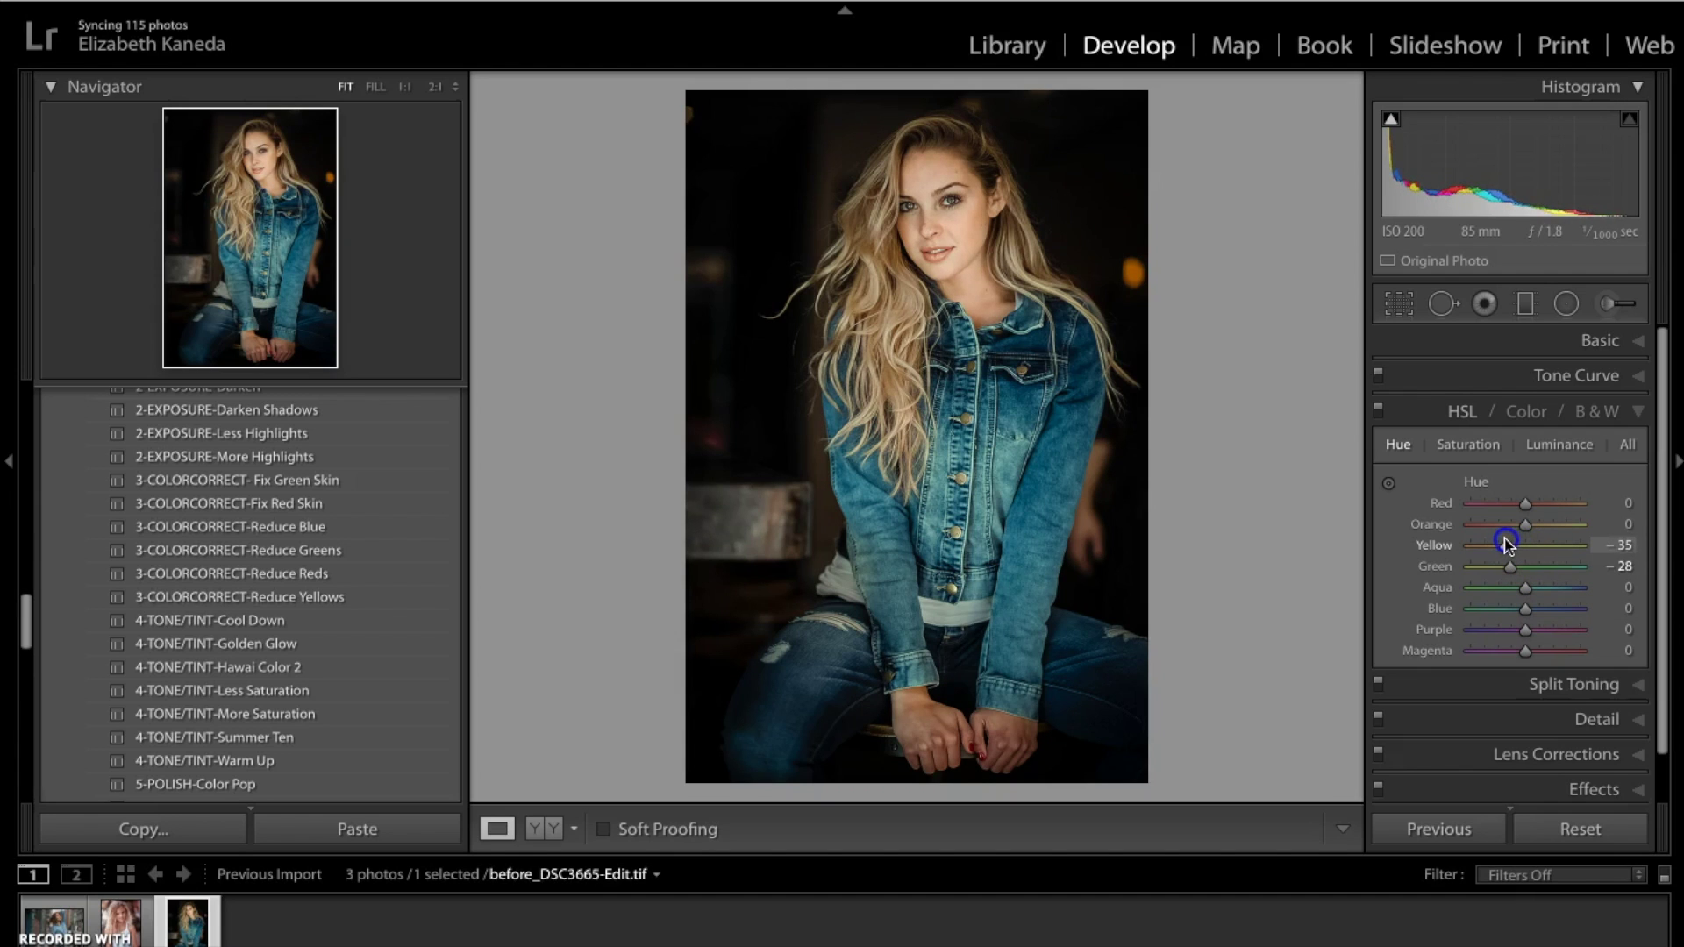
drag(1506, 544, 1506, 544)
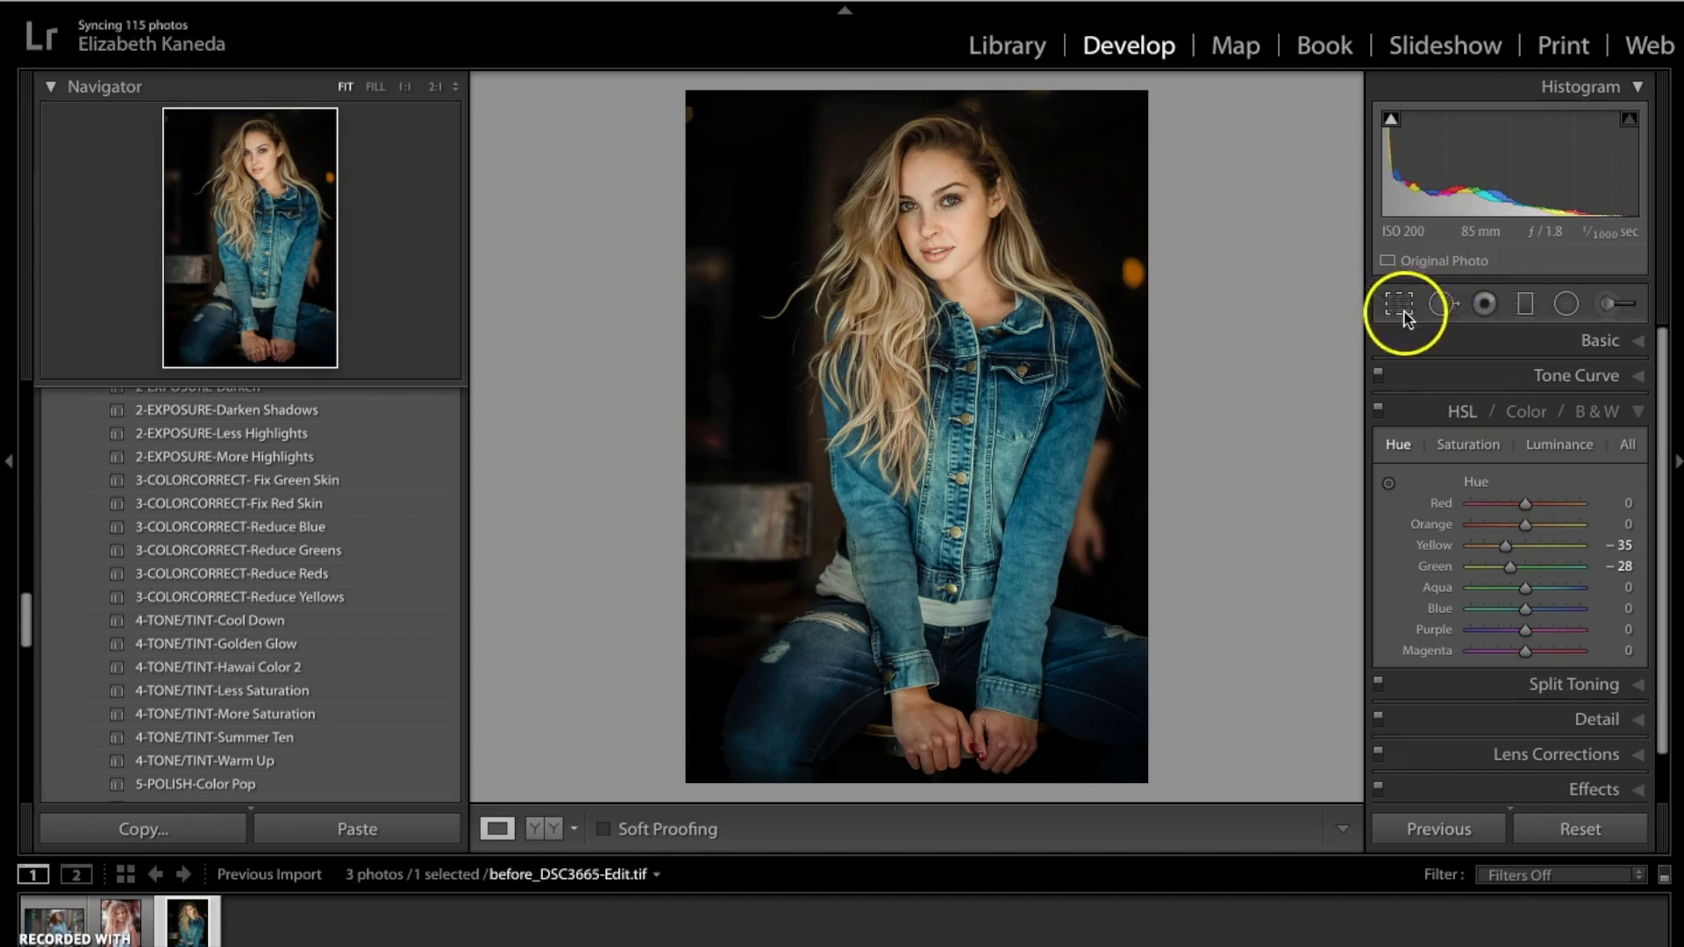
Compare the portrait with its HSL corrections against the original photo
click(1603, 305)
click(1601, 306)
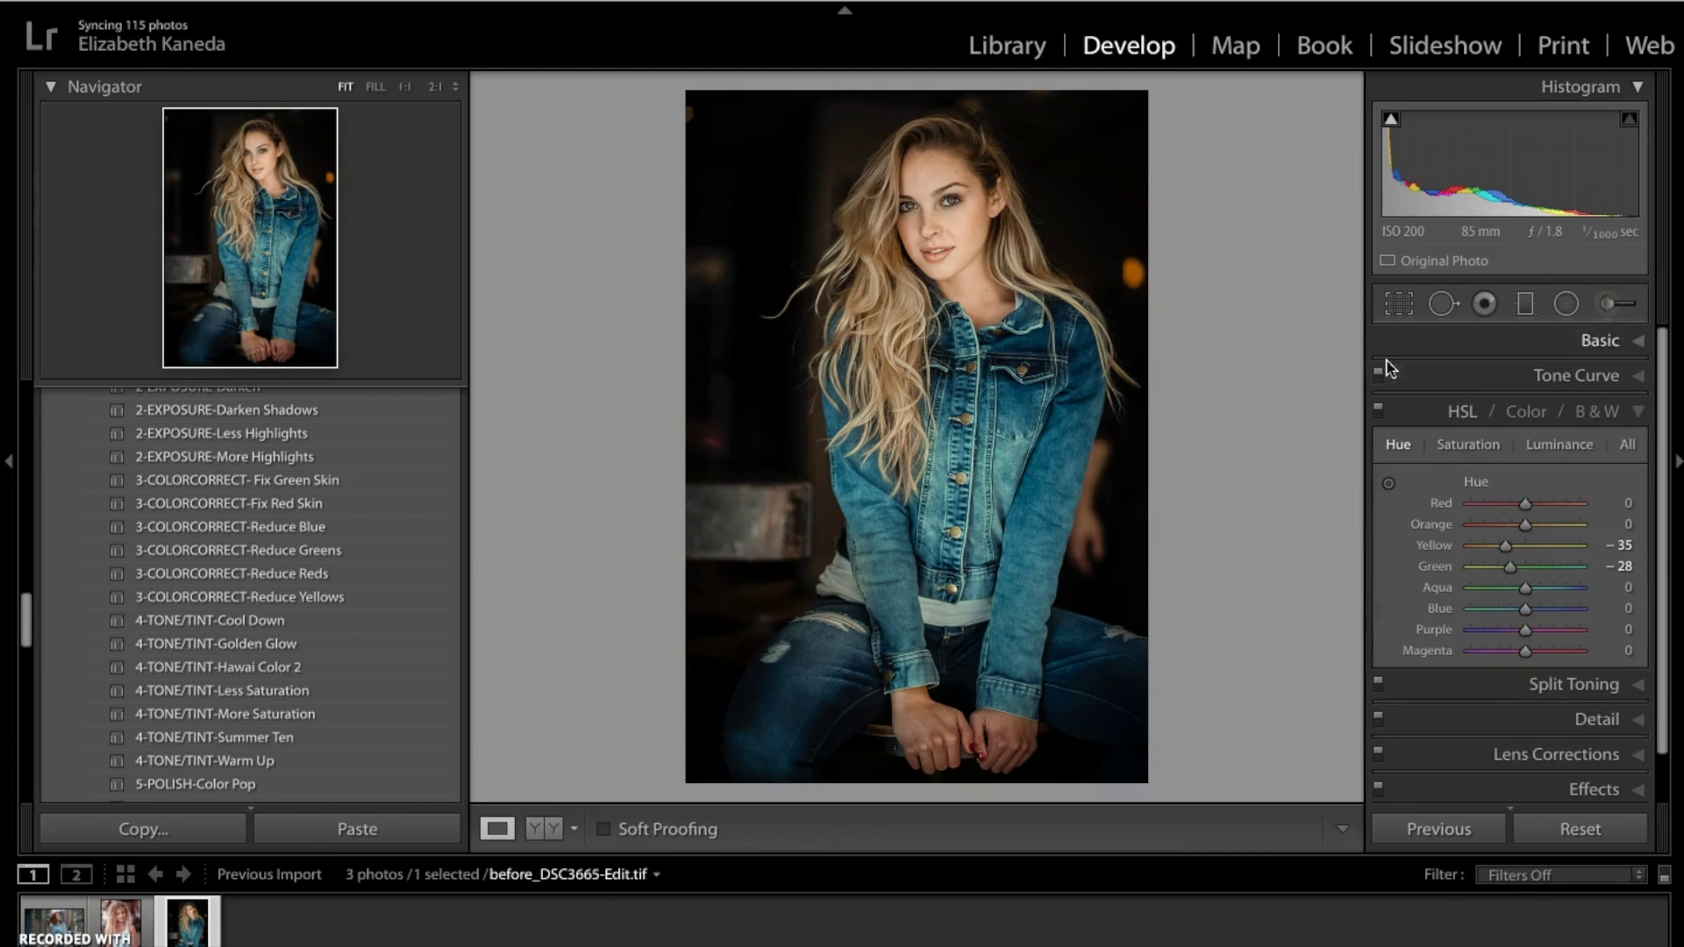
key(backslash)
key(backslash)
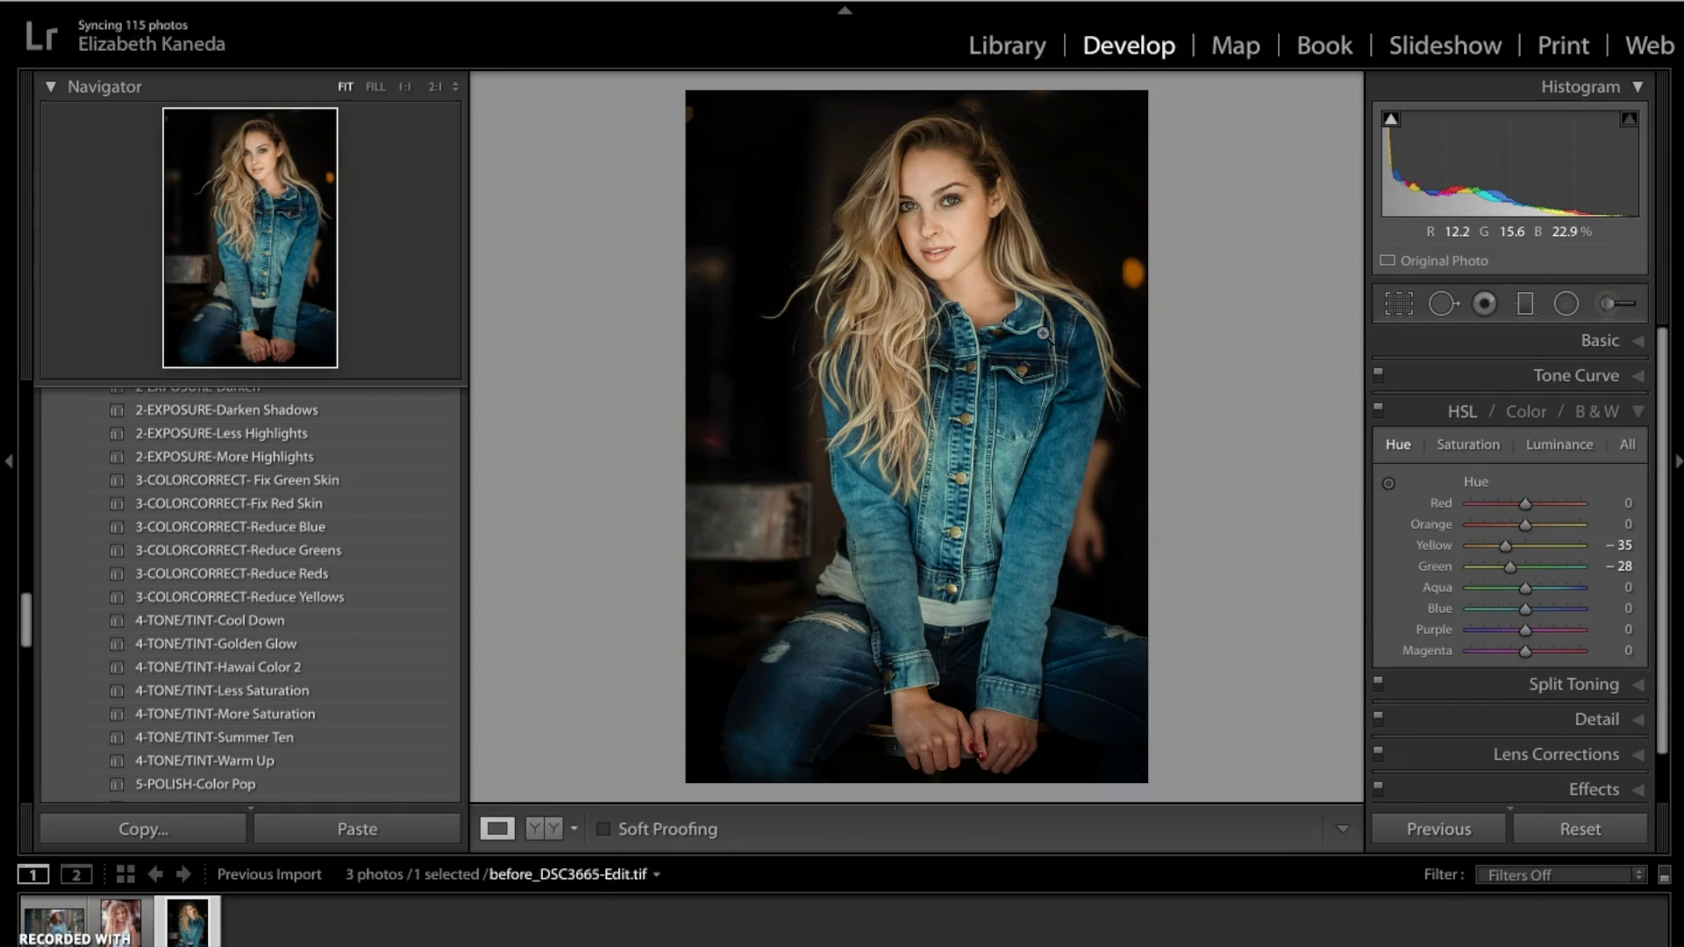
key(backslash)
key(backslash)
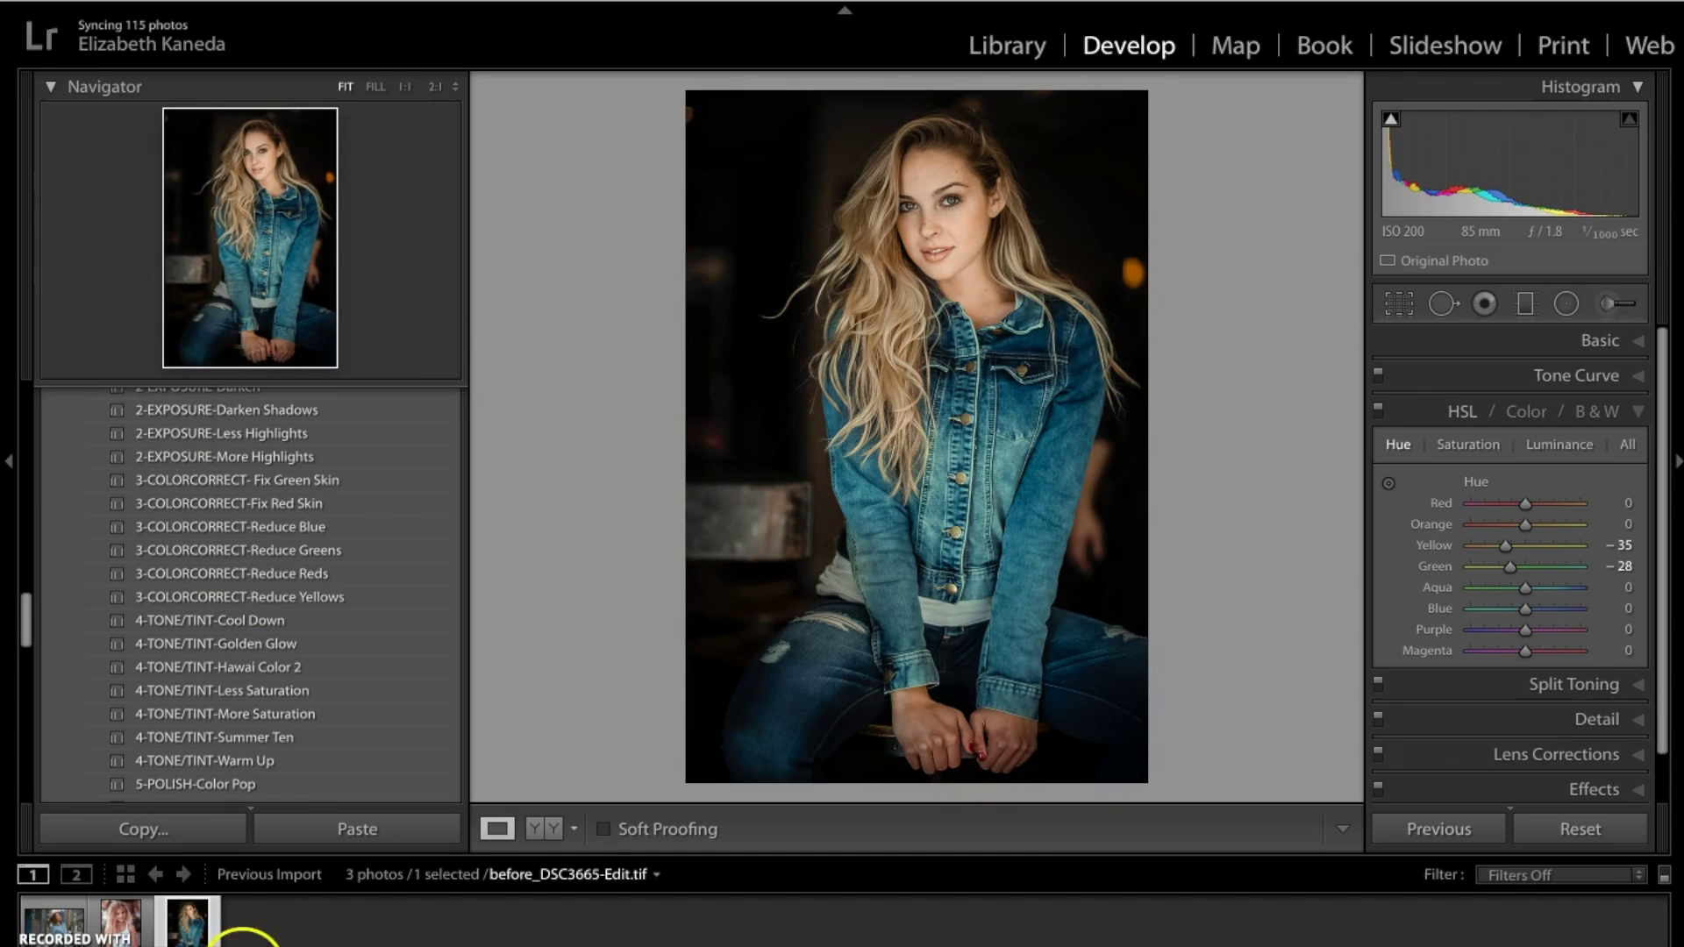
Open the photo _DSC3461.NEF and frame the woman's face at 1:1 magnification
click(51, 922)
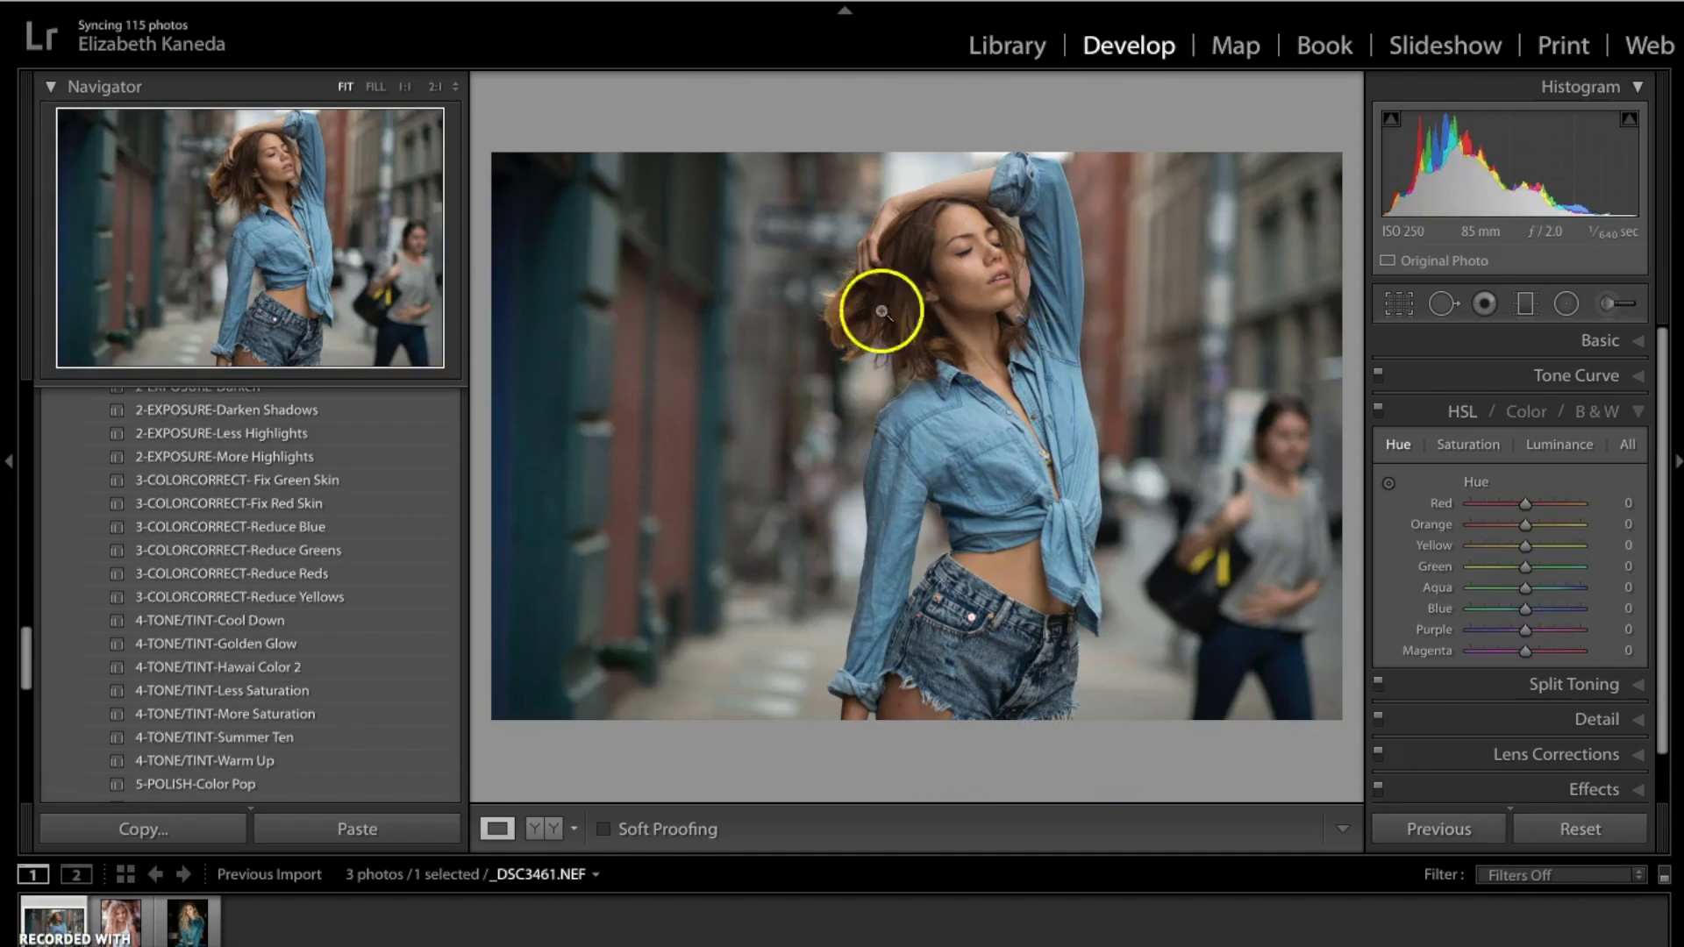
click(402, 88)
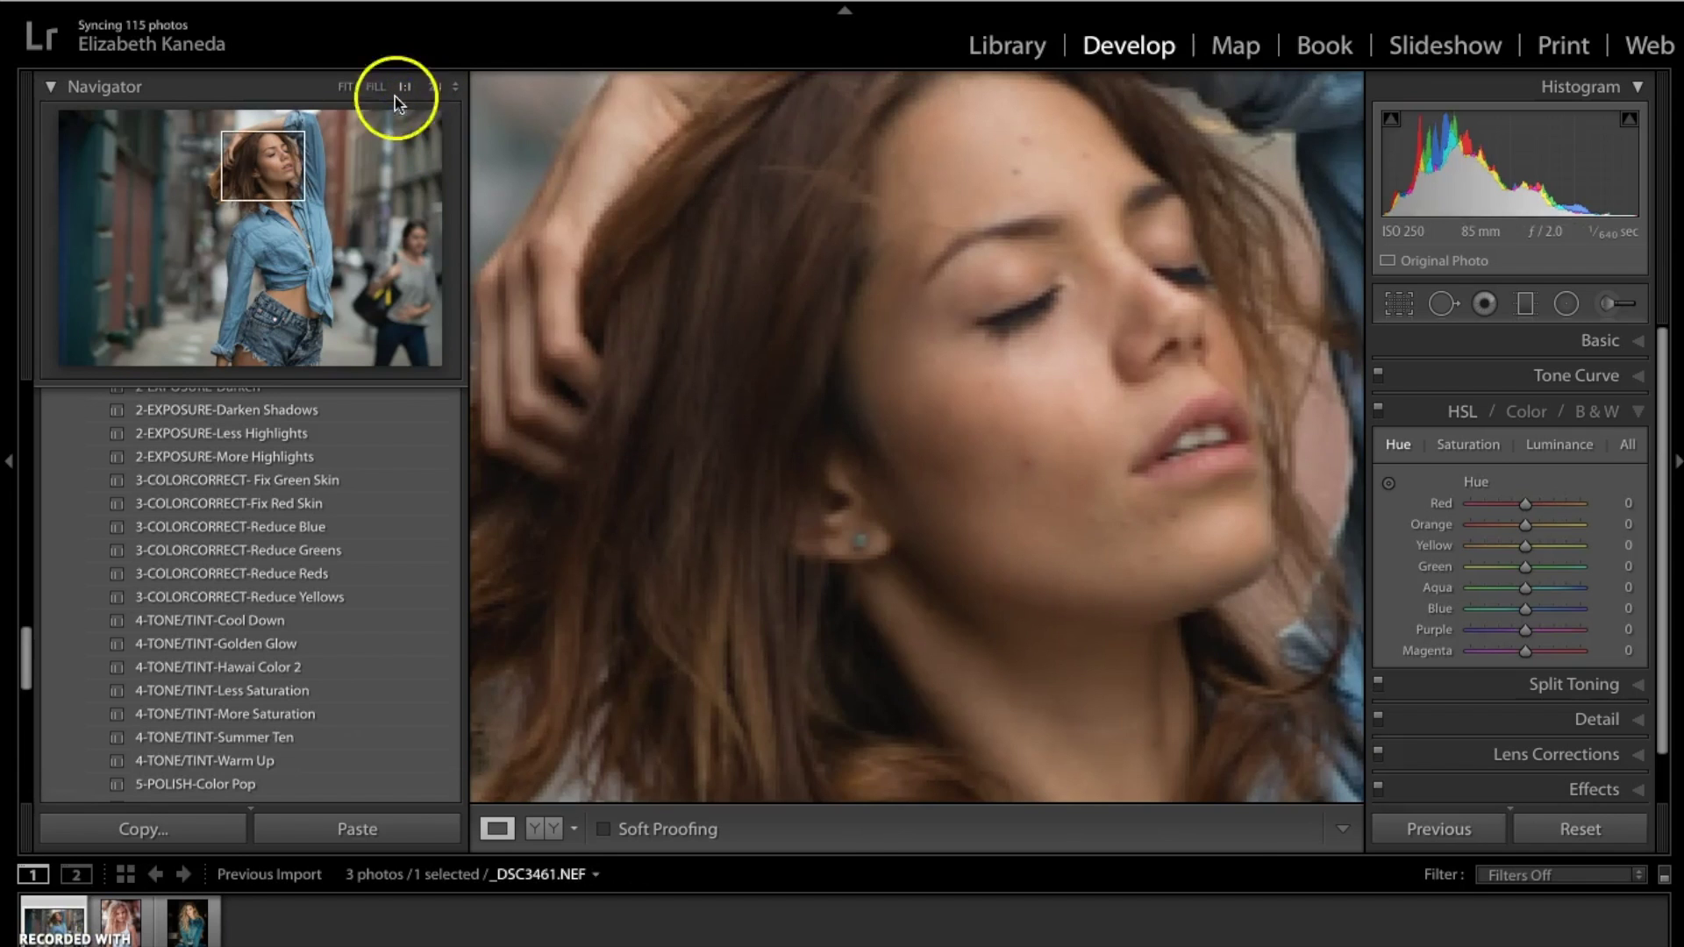
click(275, 171)
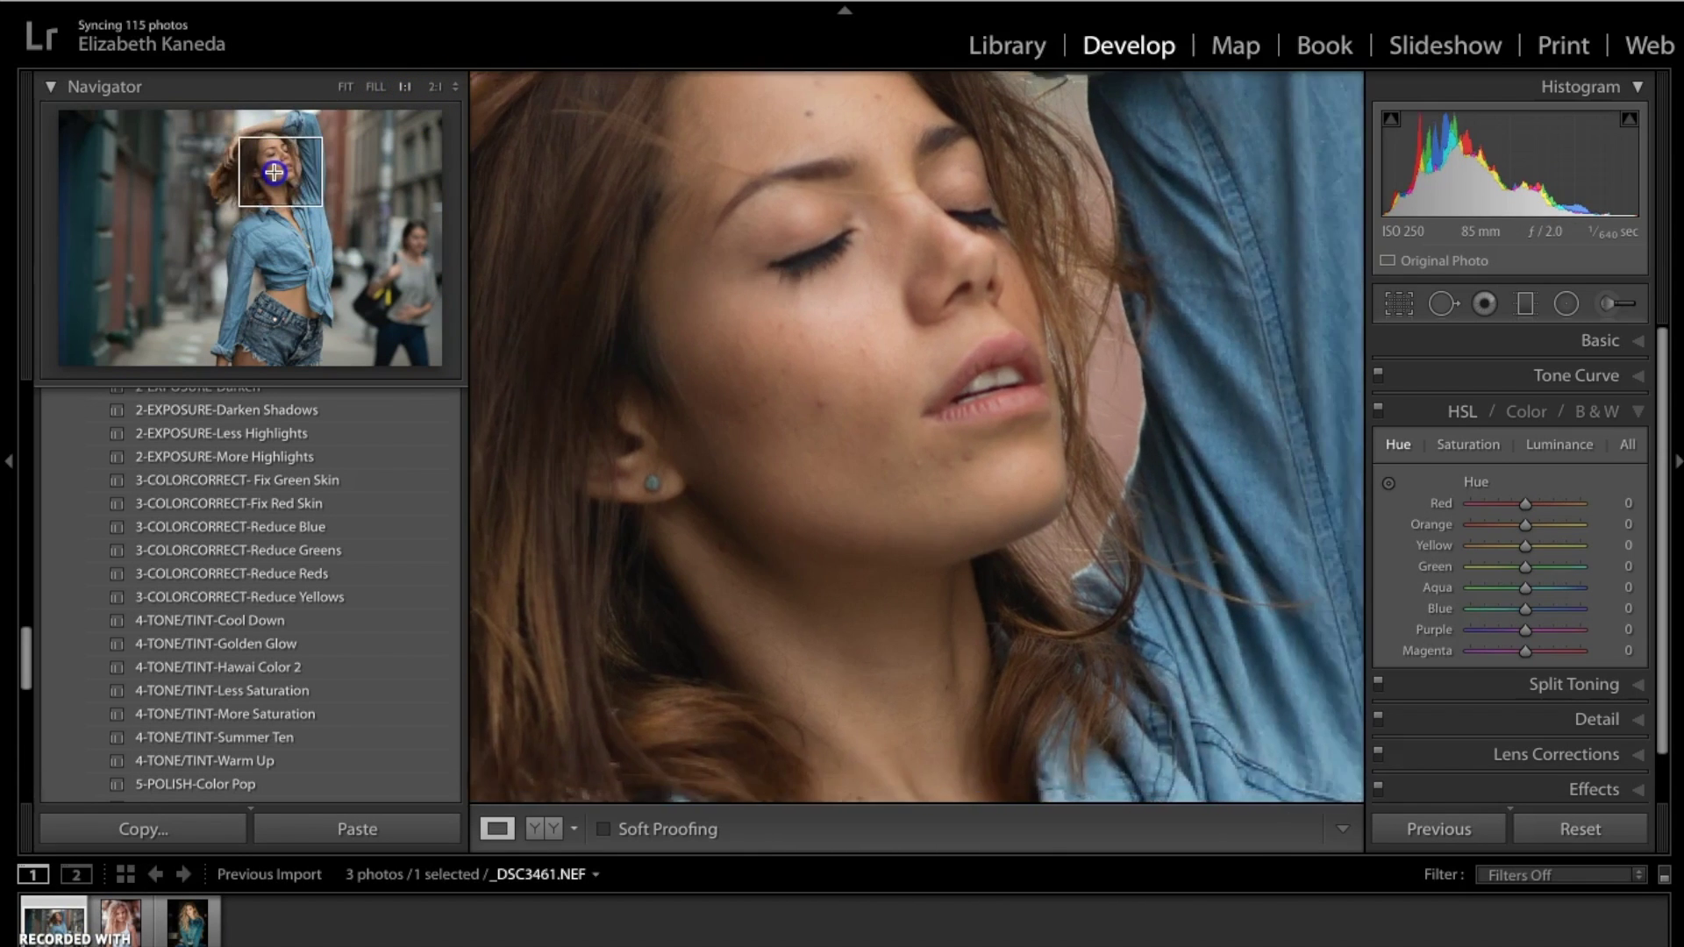
drag(275, 171, 268, 163)
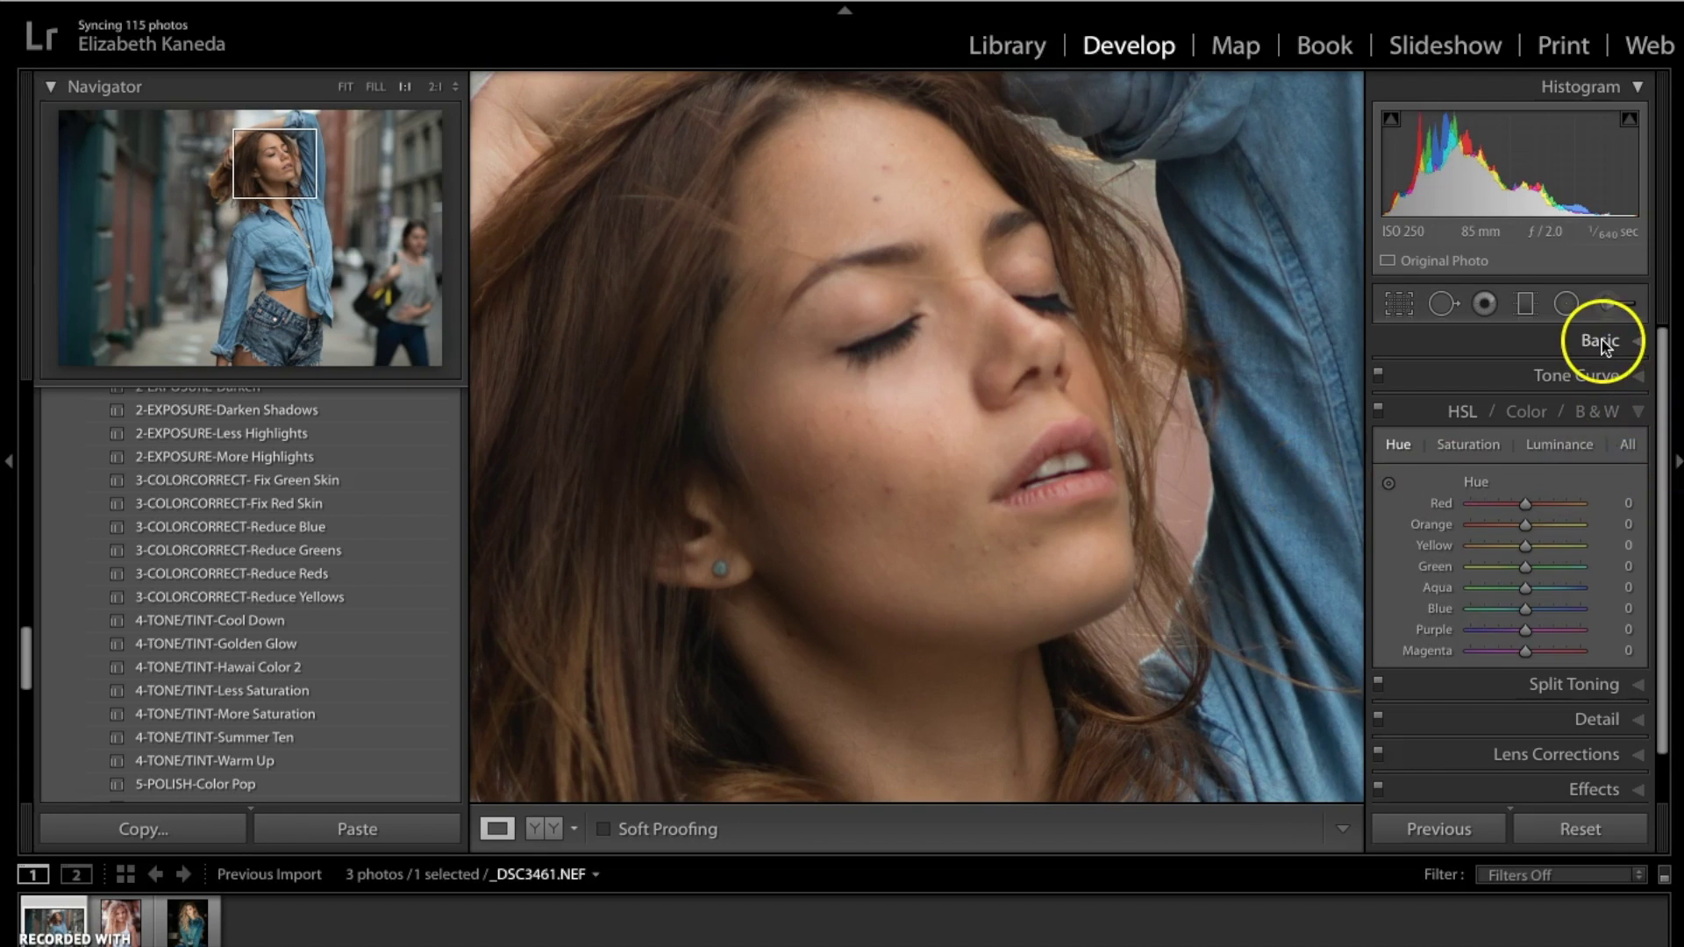
Set the Spot Removal brush size to 27 and heal the mid-cheek blemish, sampling the skin just above it
click(1447, 303)
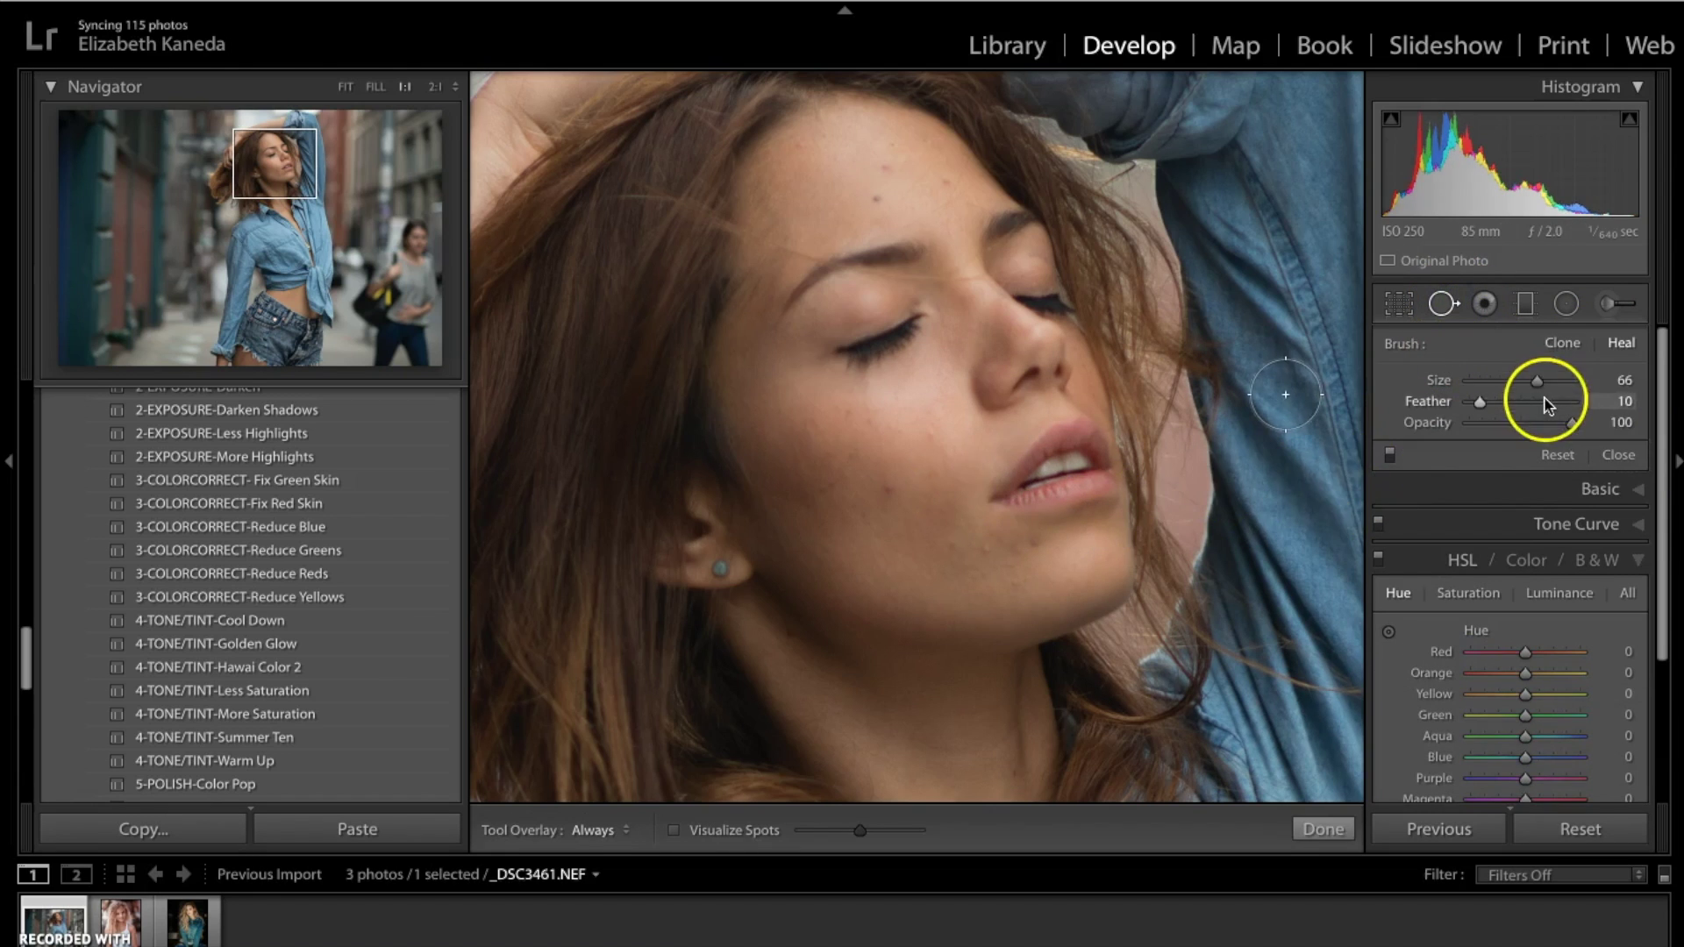
drag(1534, 379, 1512, 383)
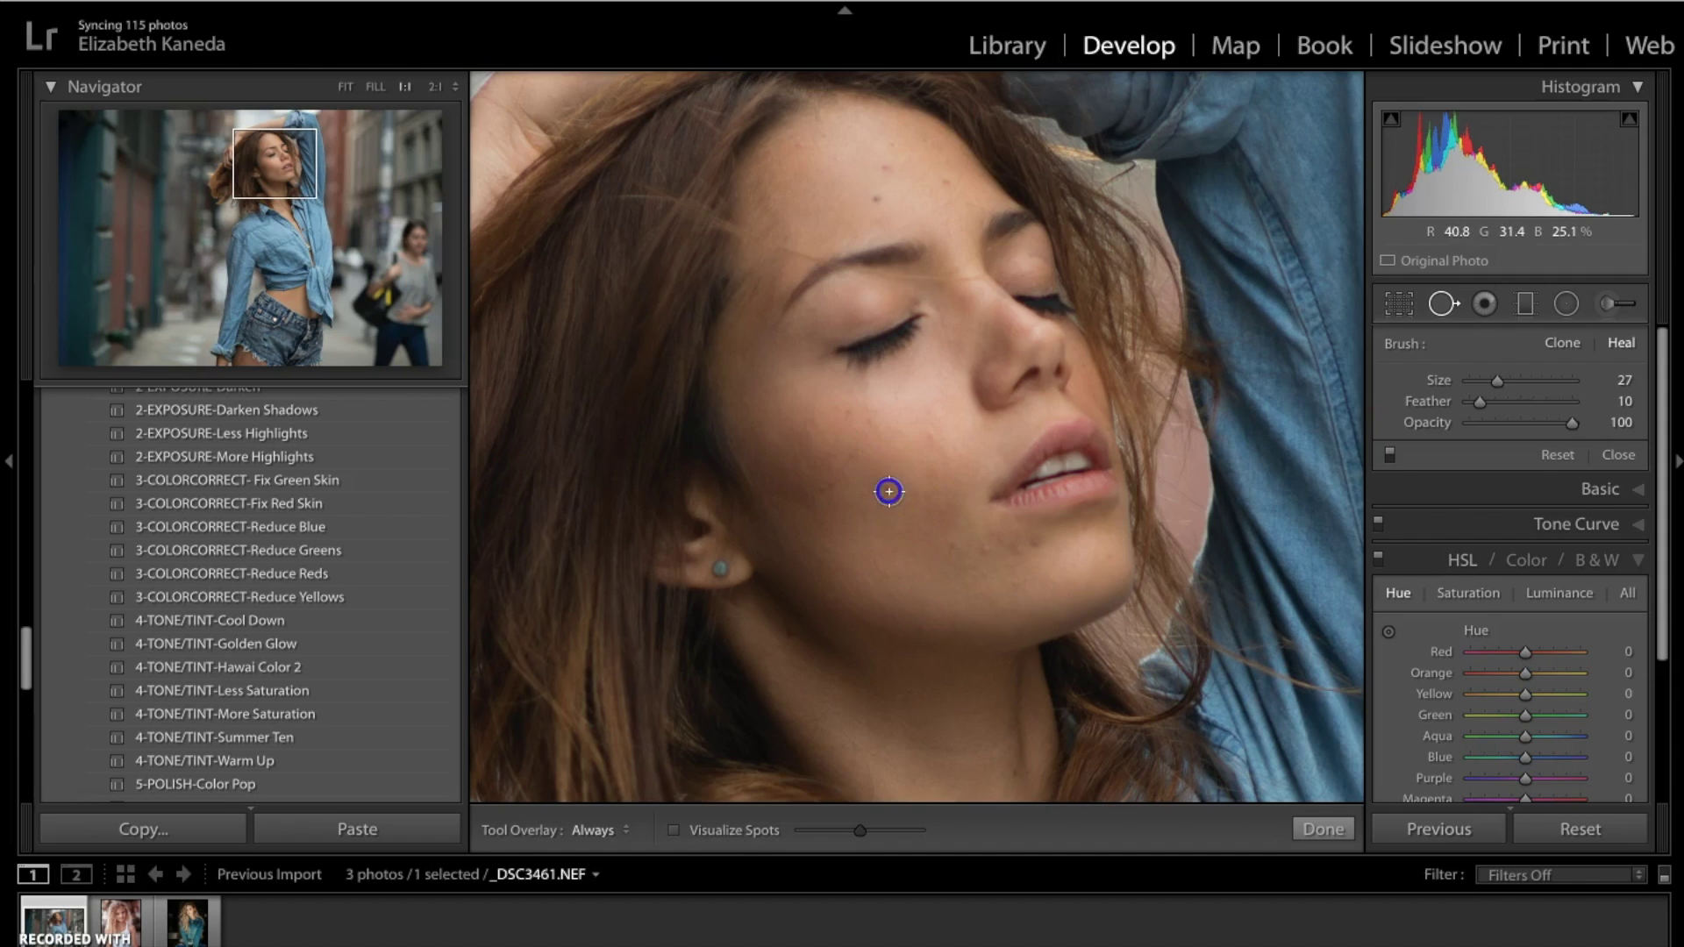
click(888, 492)
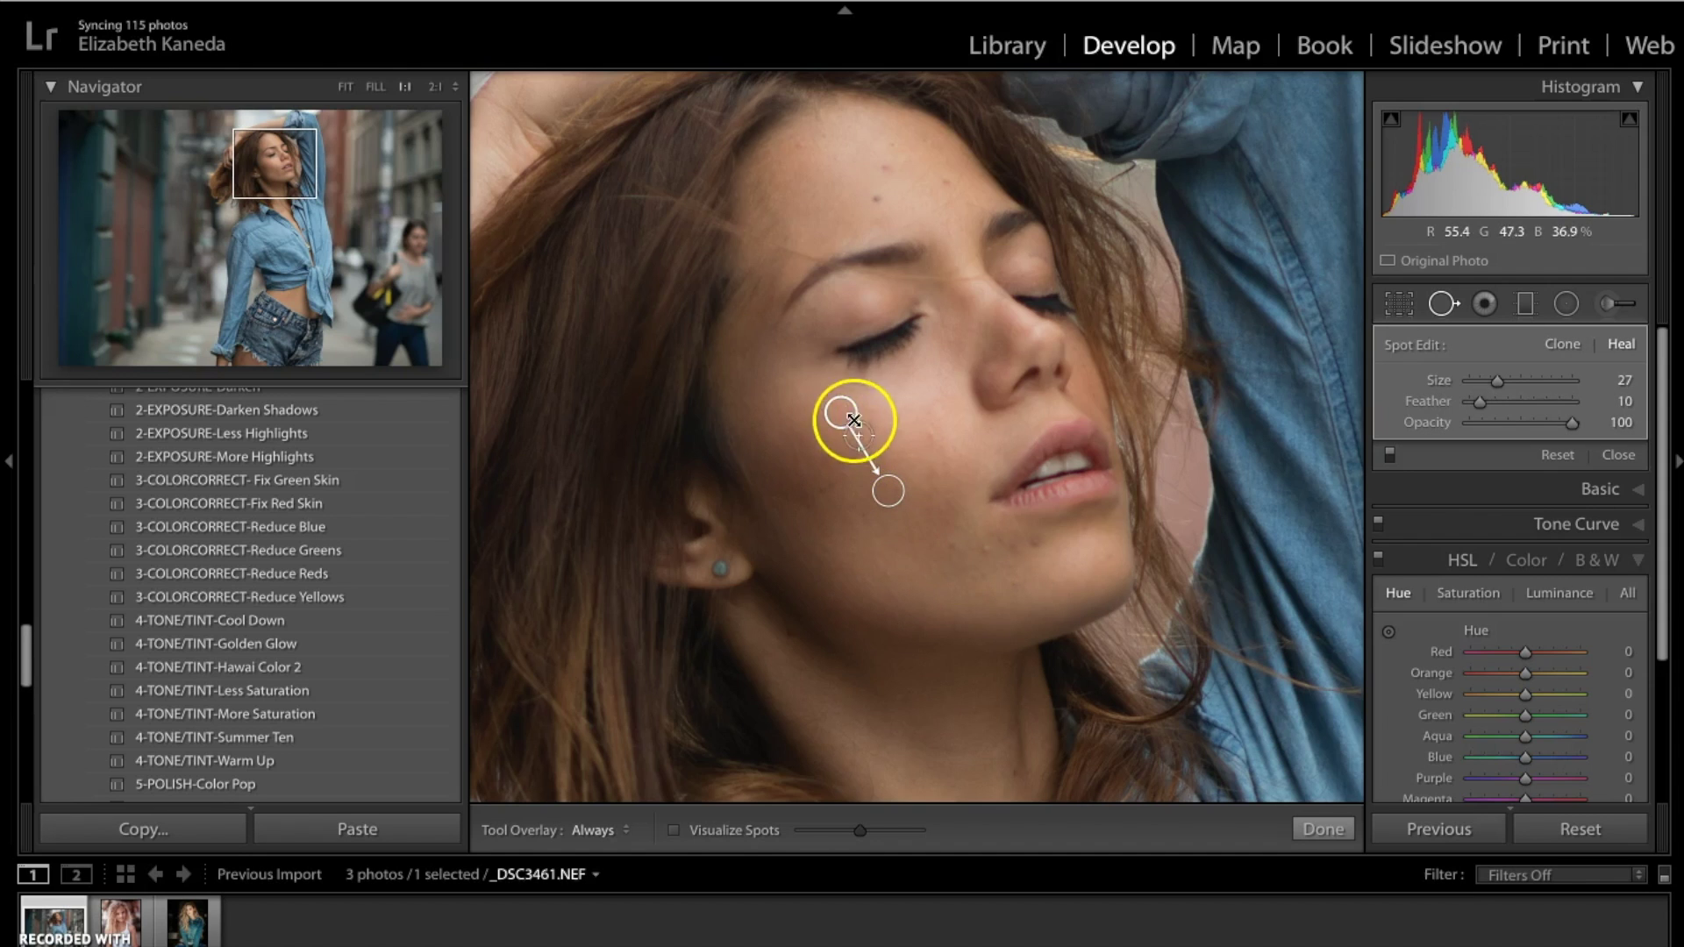
drag(853, 420, 861, 425)
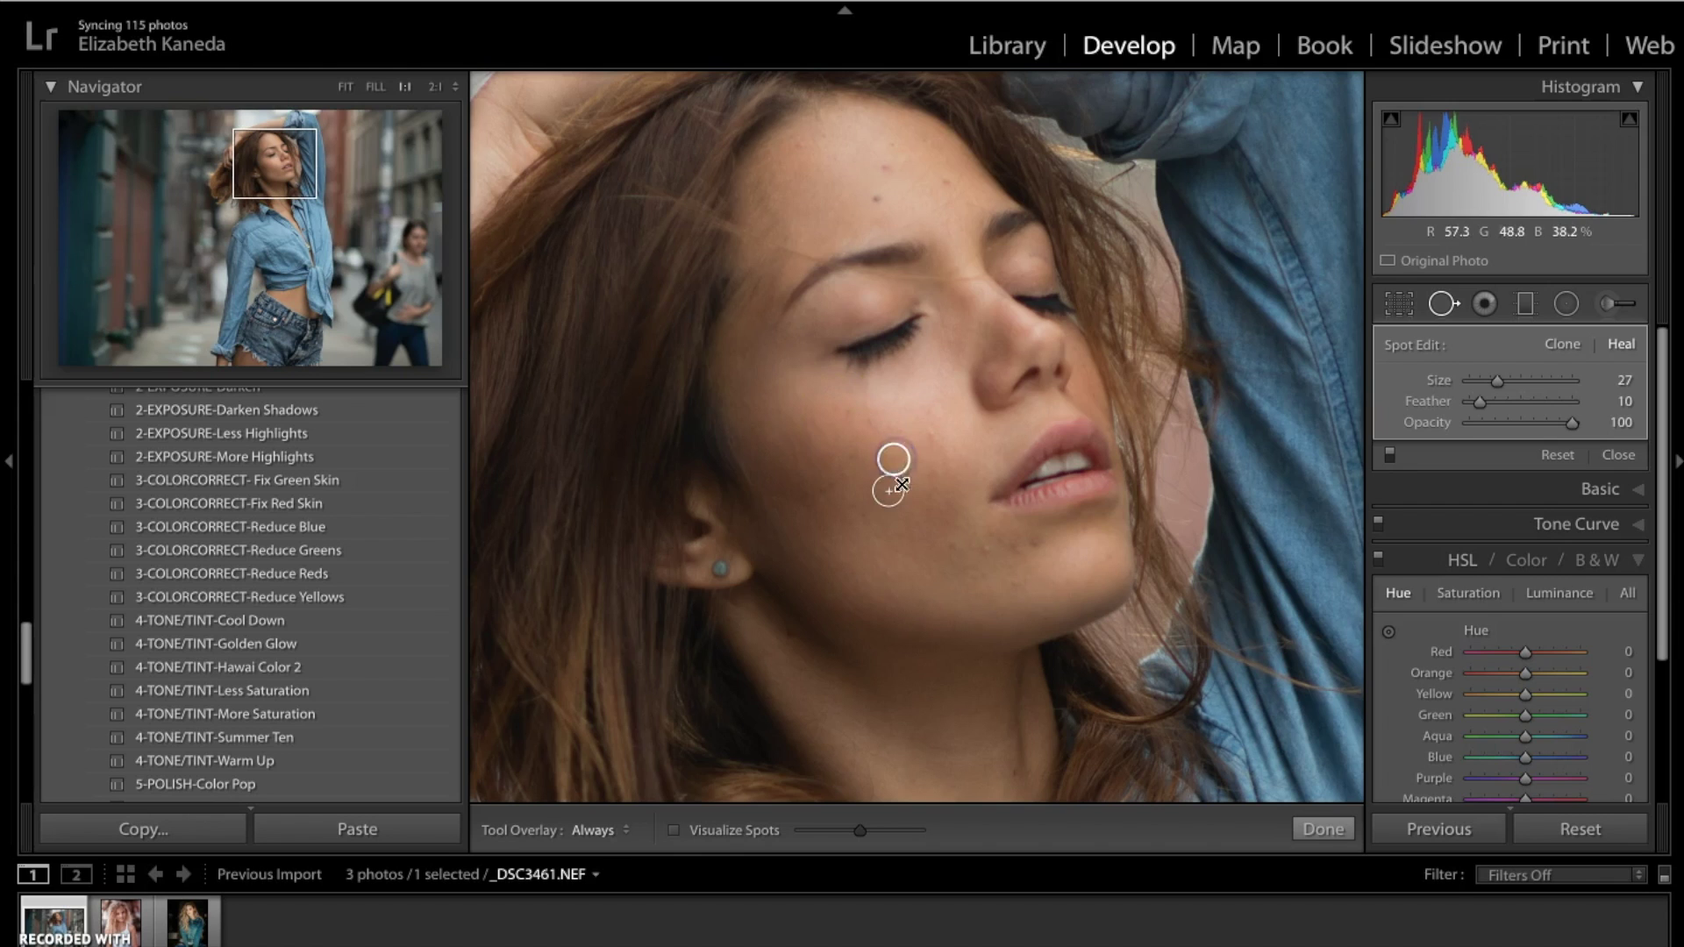
Heal the remaining blemishes on the upper cheek below the closed eye with Spot Removal
mouse_move(901, 484)
mouse_down()
mouse_move(899, 515)
mouse_move(880, 518)
mouse_move(933, 430)
mouse_up()
key(Delete)
click(848, 412)
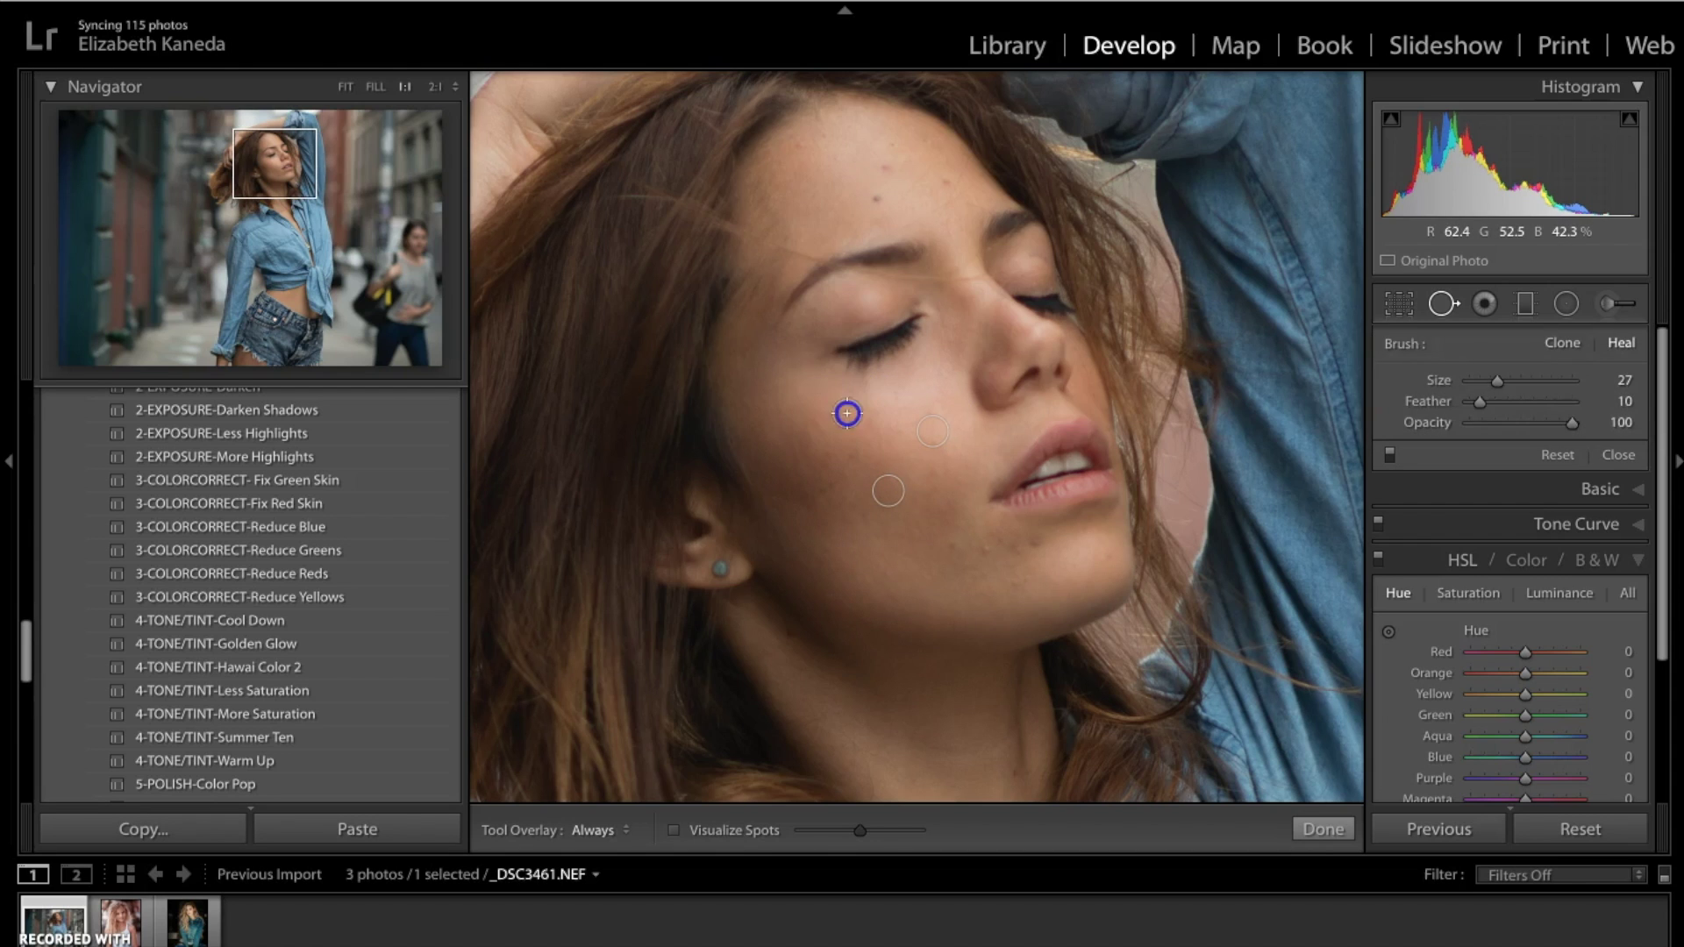
click(871, 427)
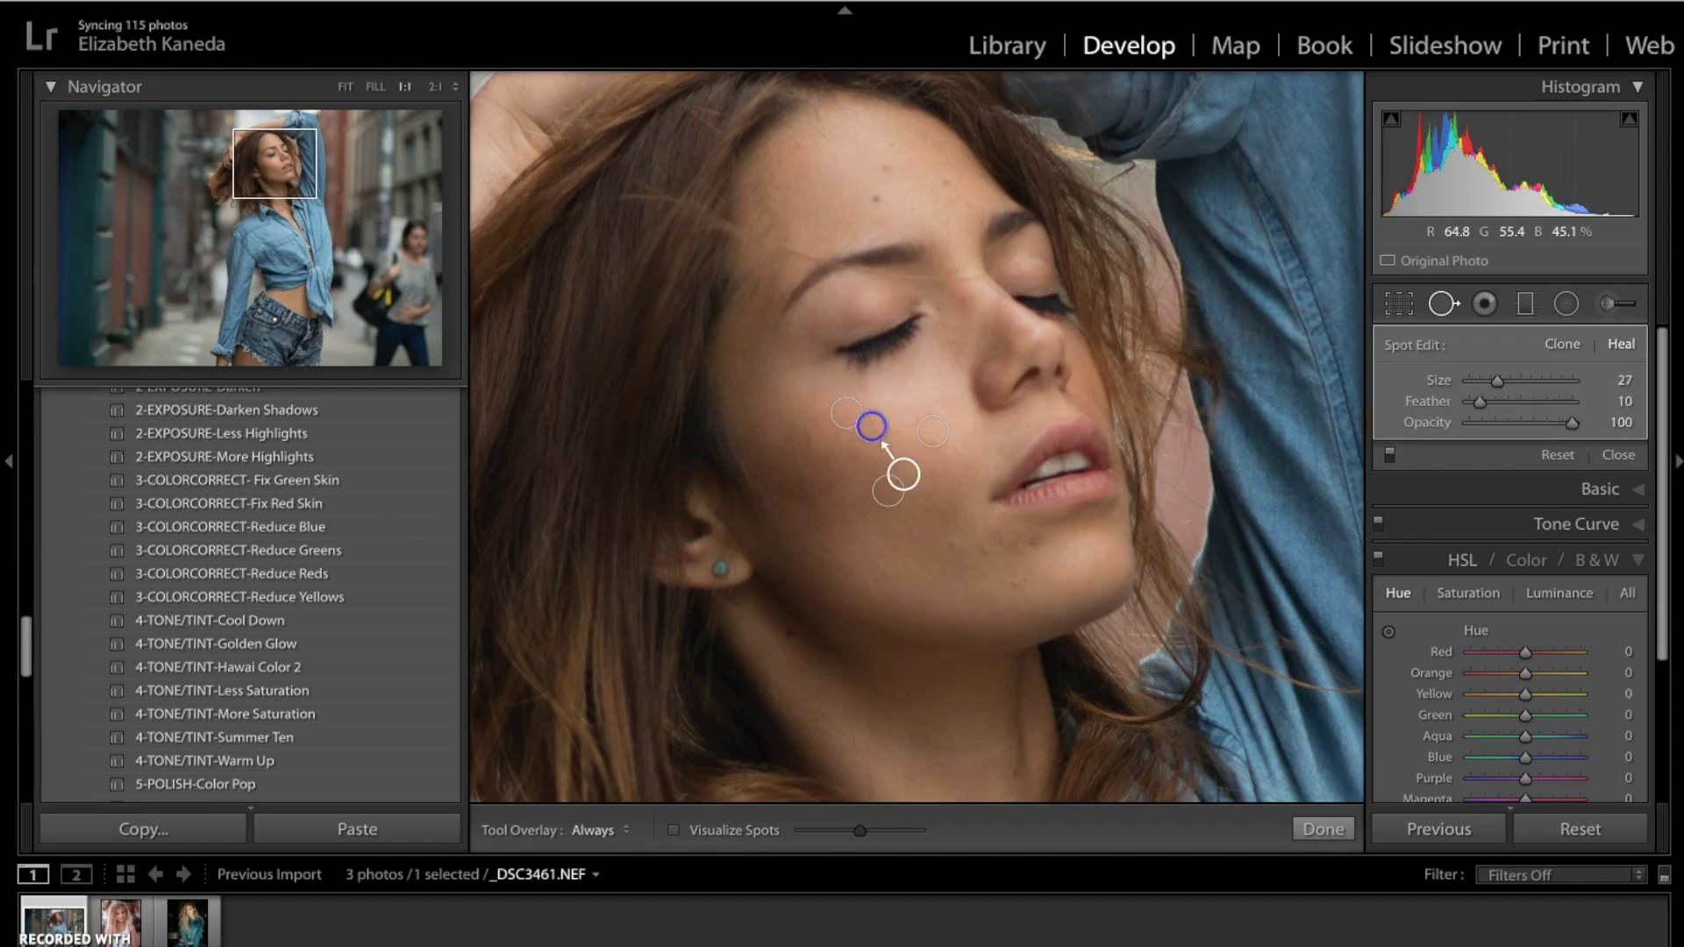
Heal the two blemishes just below the lower lip and the corner of the mouth
drag(990, 552, 985, 544)
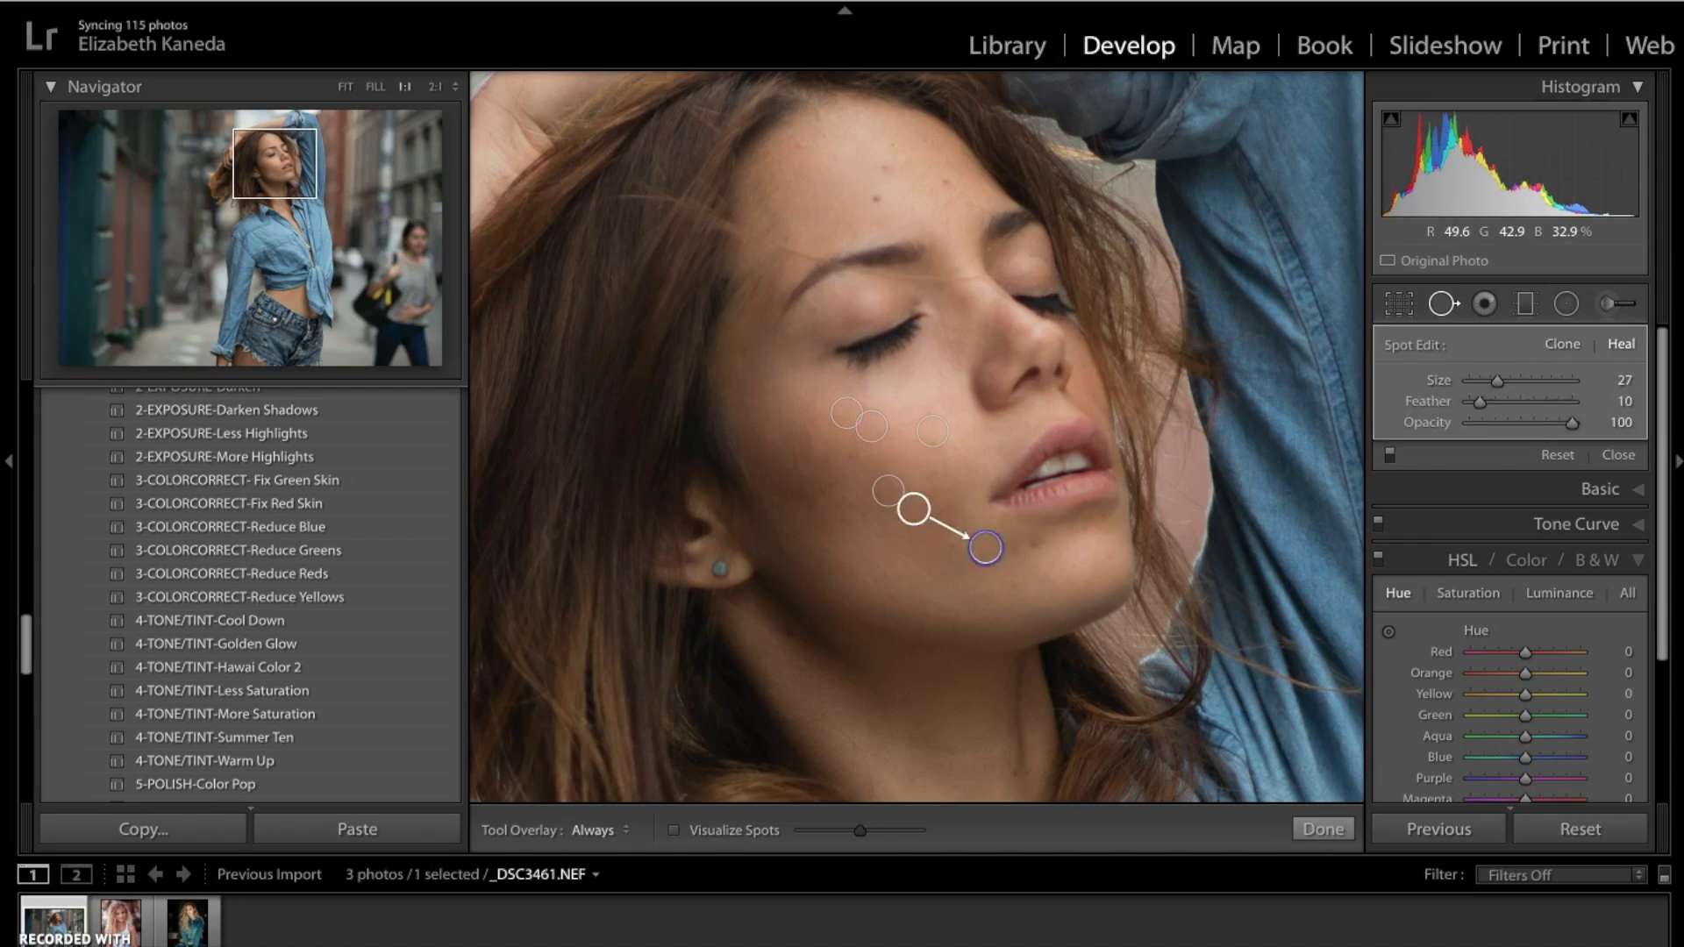
click(1036, 542)
click(1035, 542)
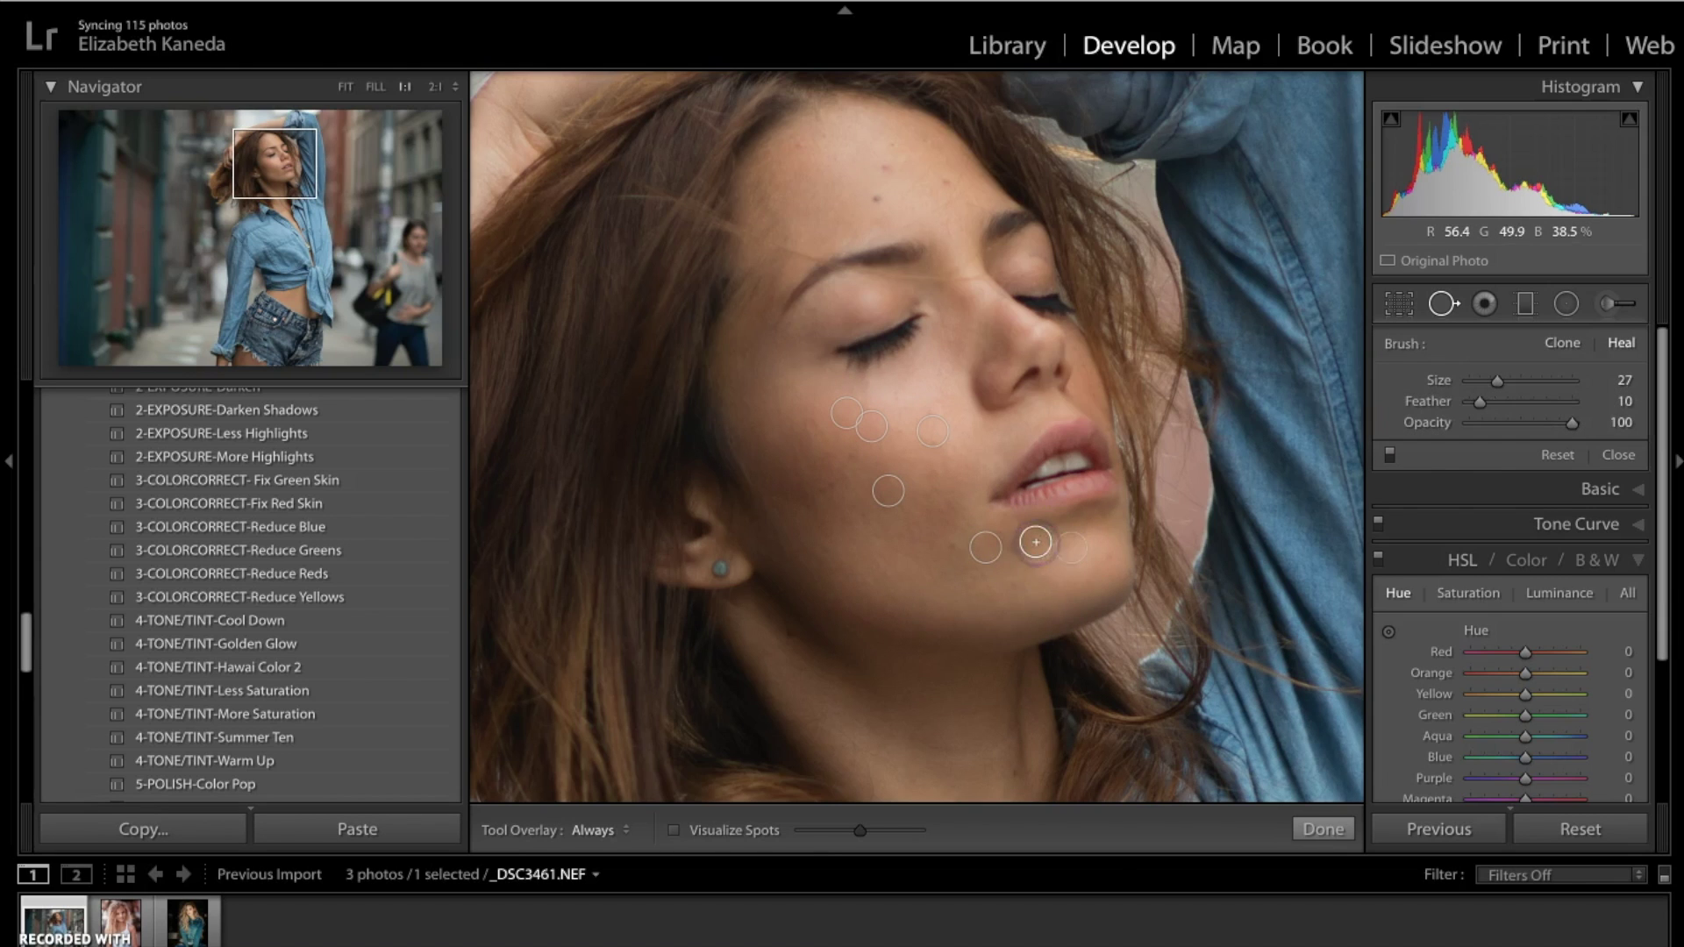
Heal the four blemishes on the forehead, from above the eyebrows up to the hairline
click(874, 200)
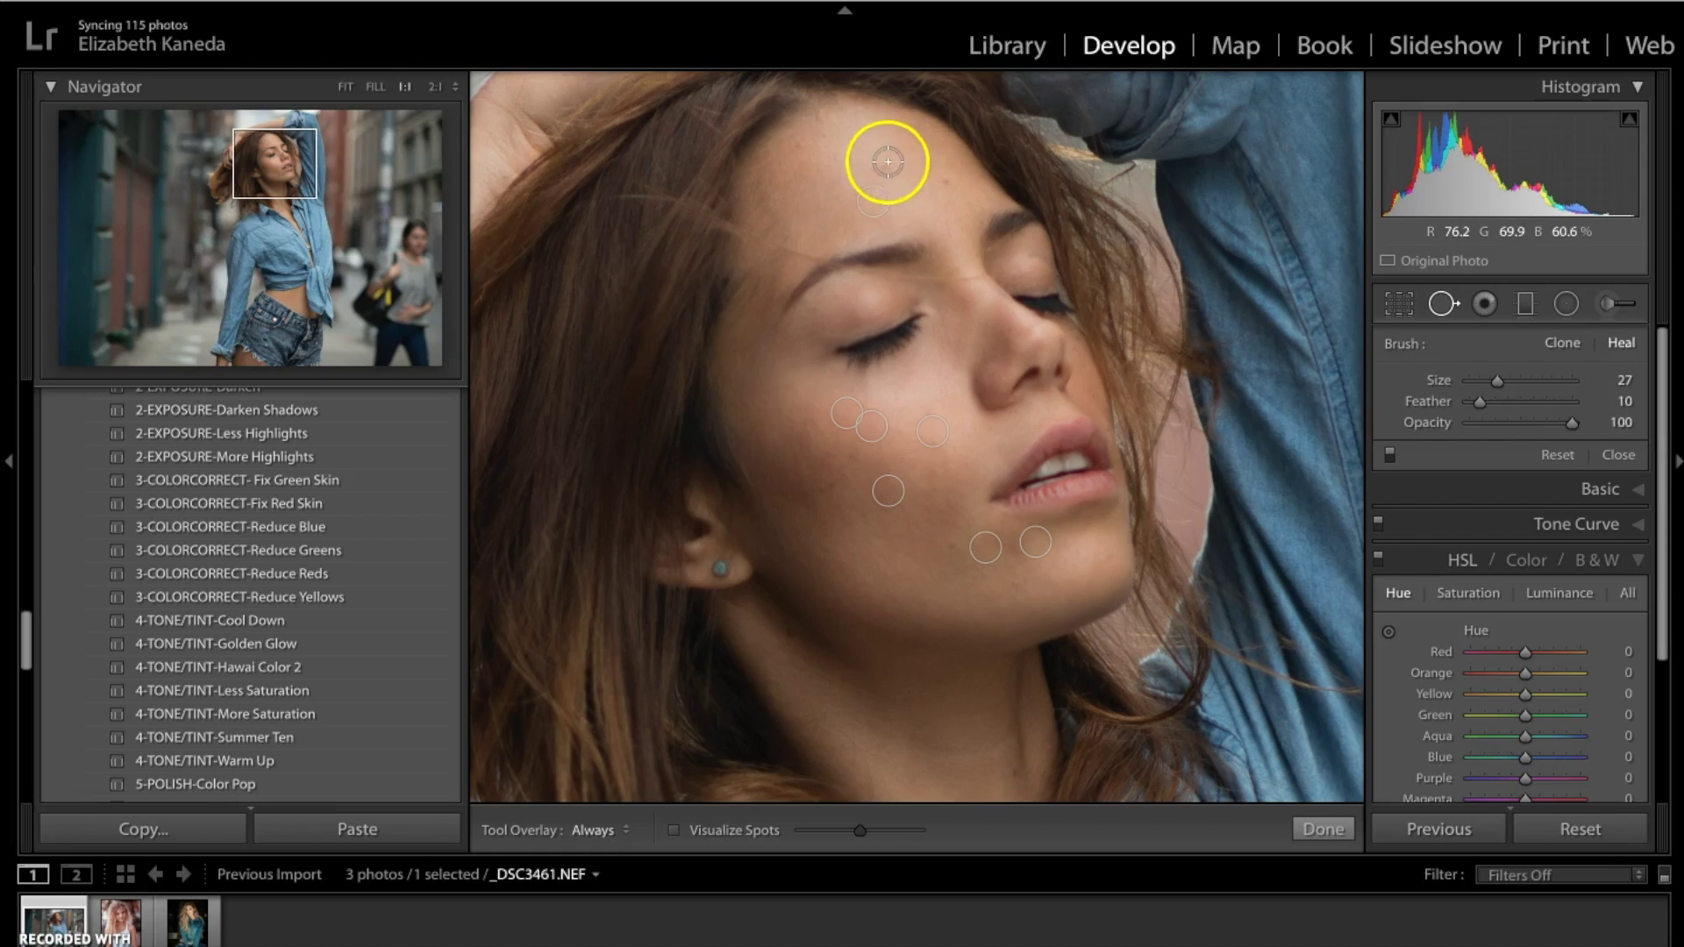
click(884, 167)
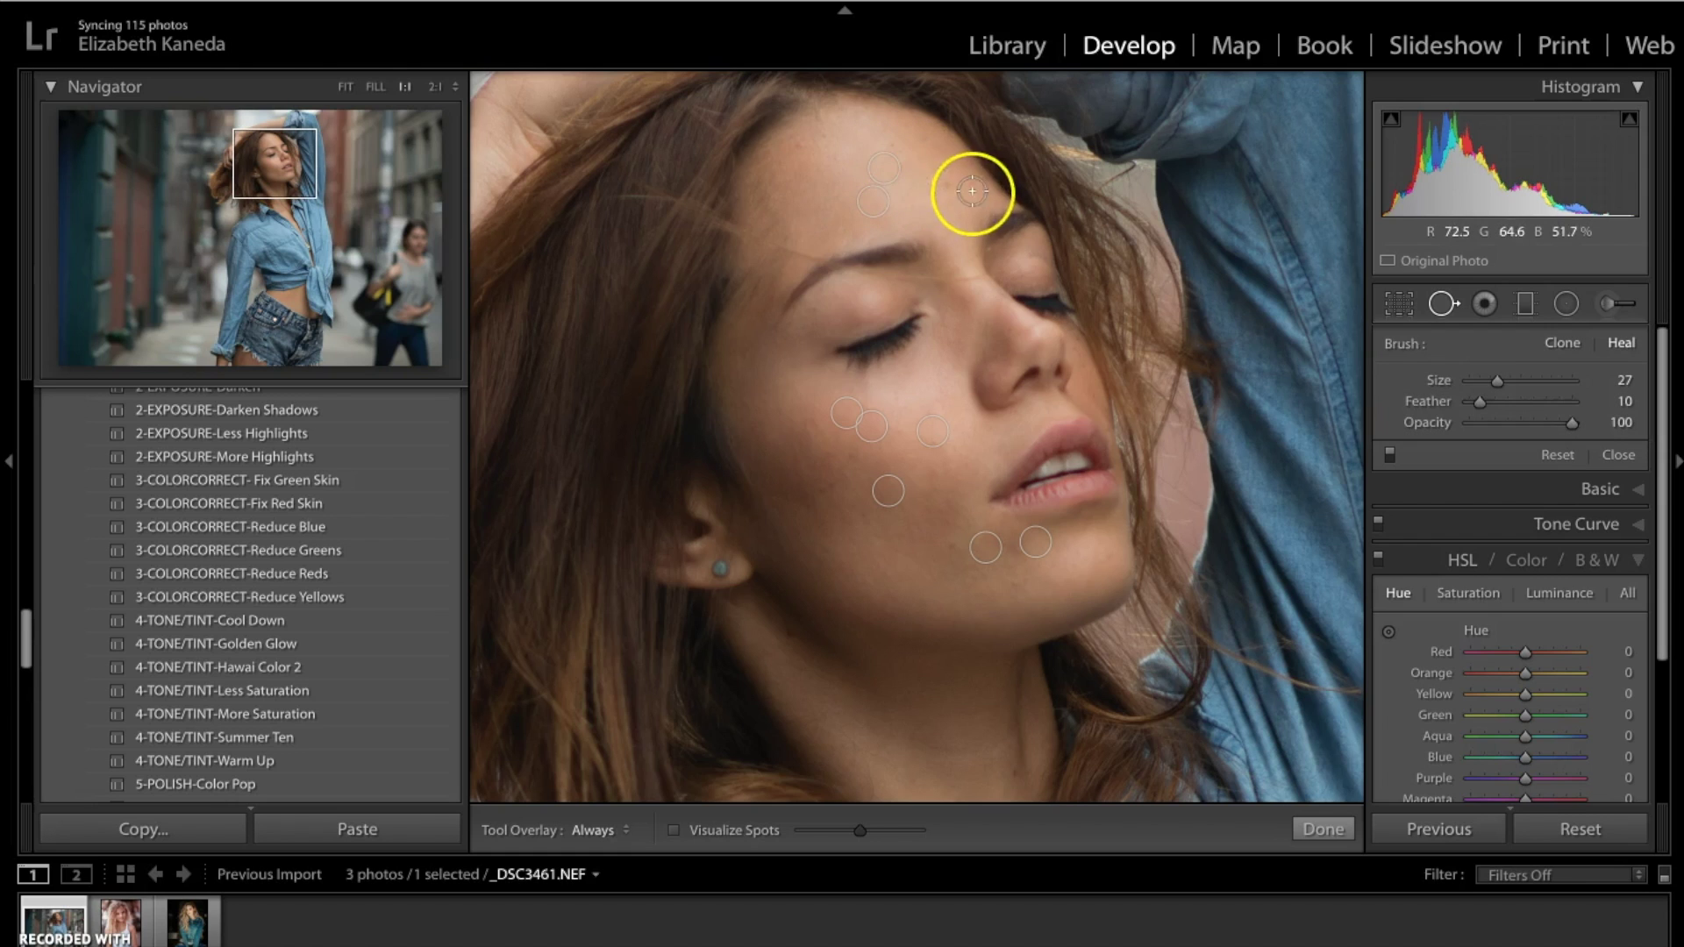
click(948, 181)
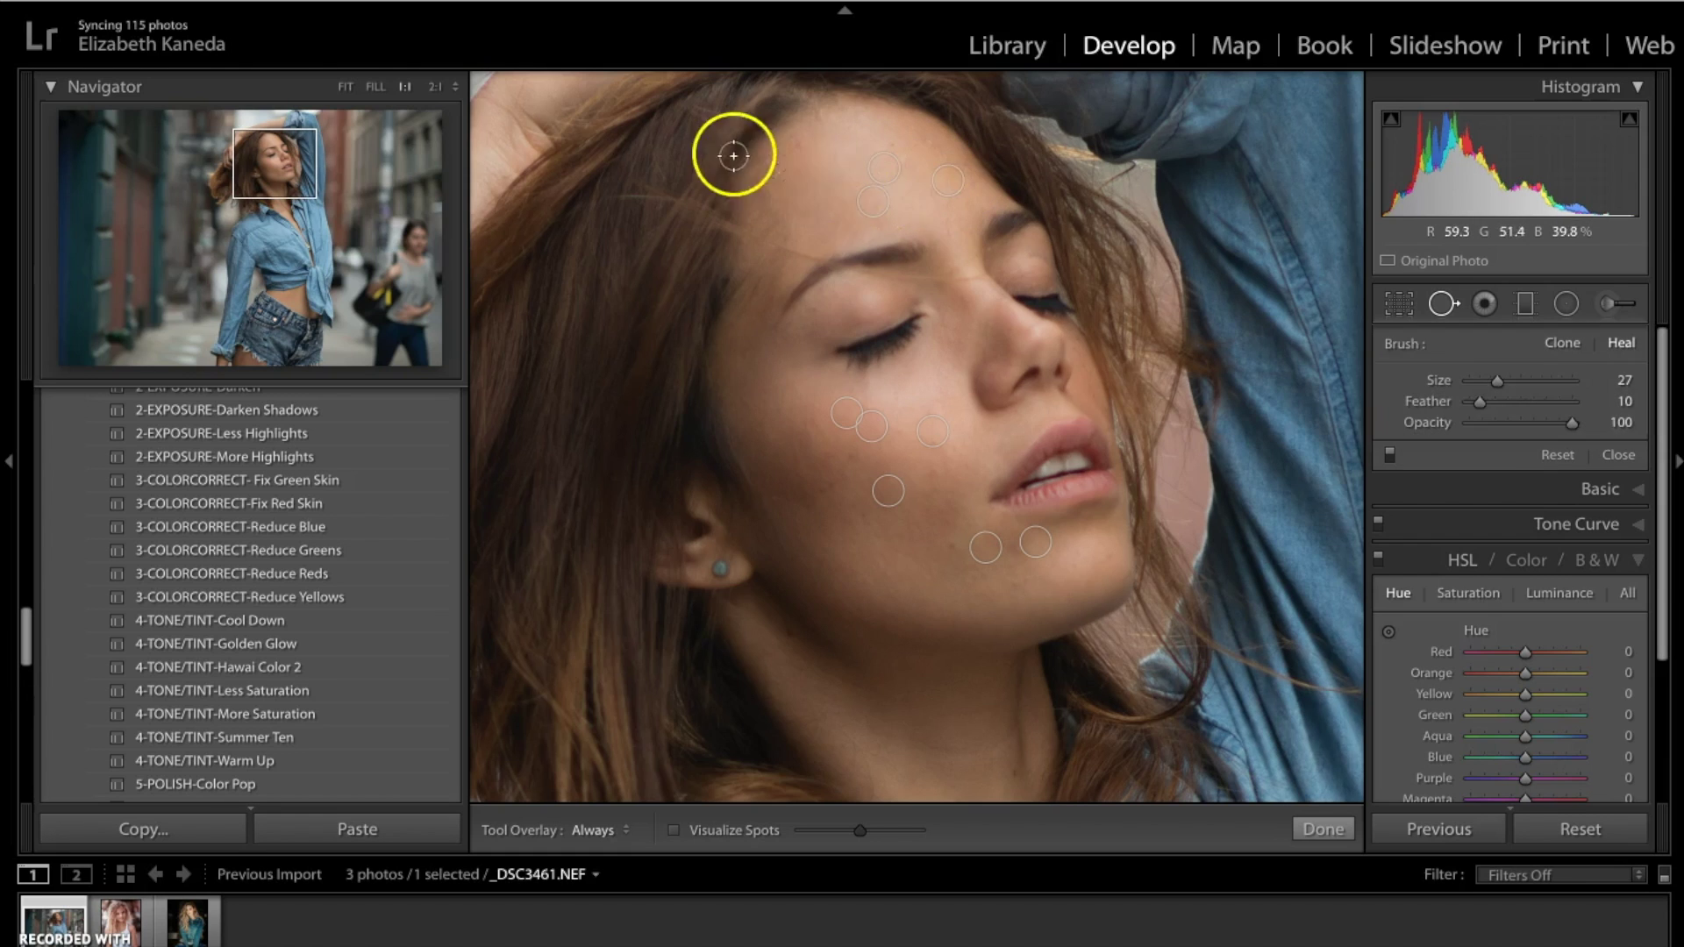
click(801, 147)
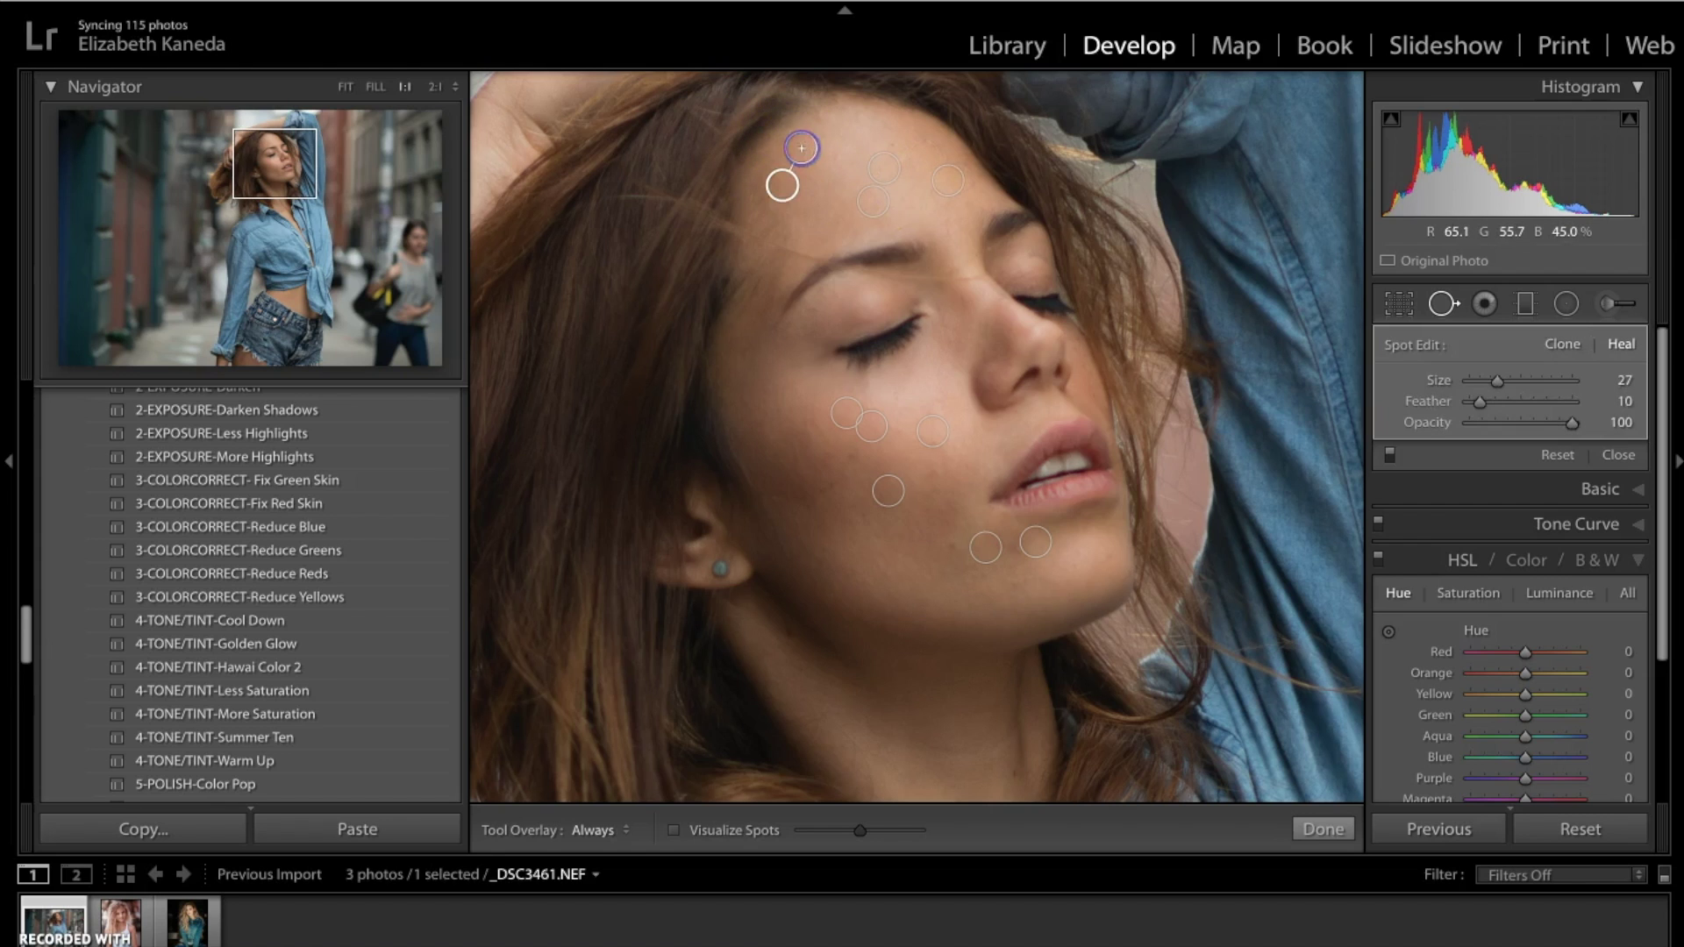
Heal the remaining blemishes on the lower cheek and chin, sampling skin just below the chin spot, and close Spot Removal
click(947, 541)
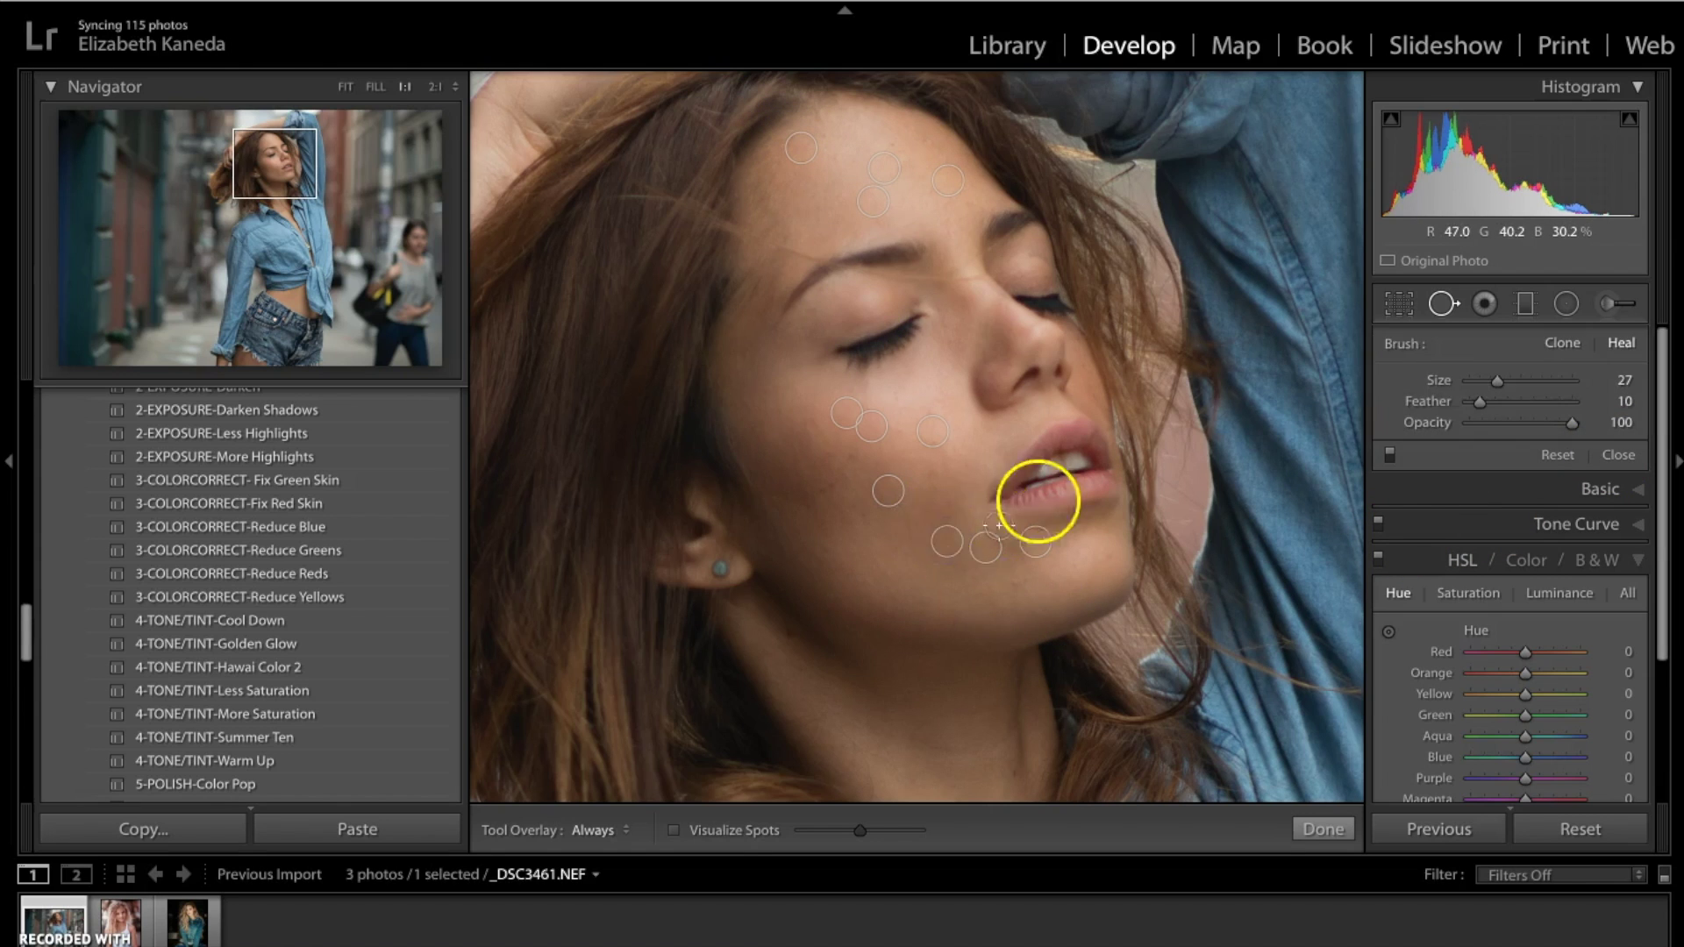
click(1446, 302)
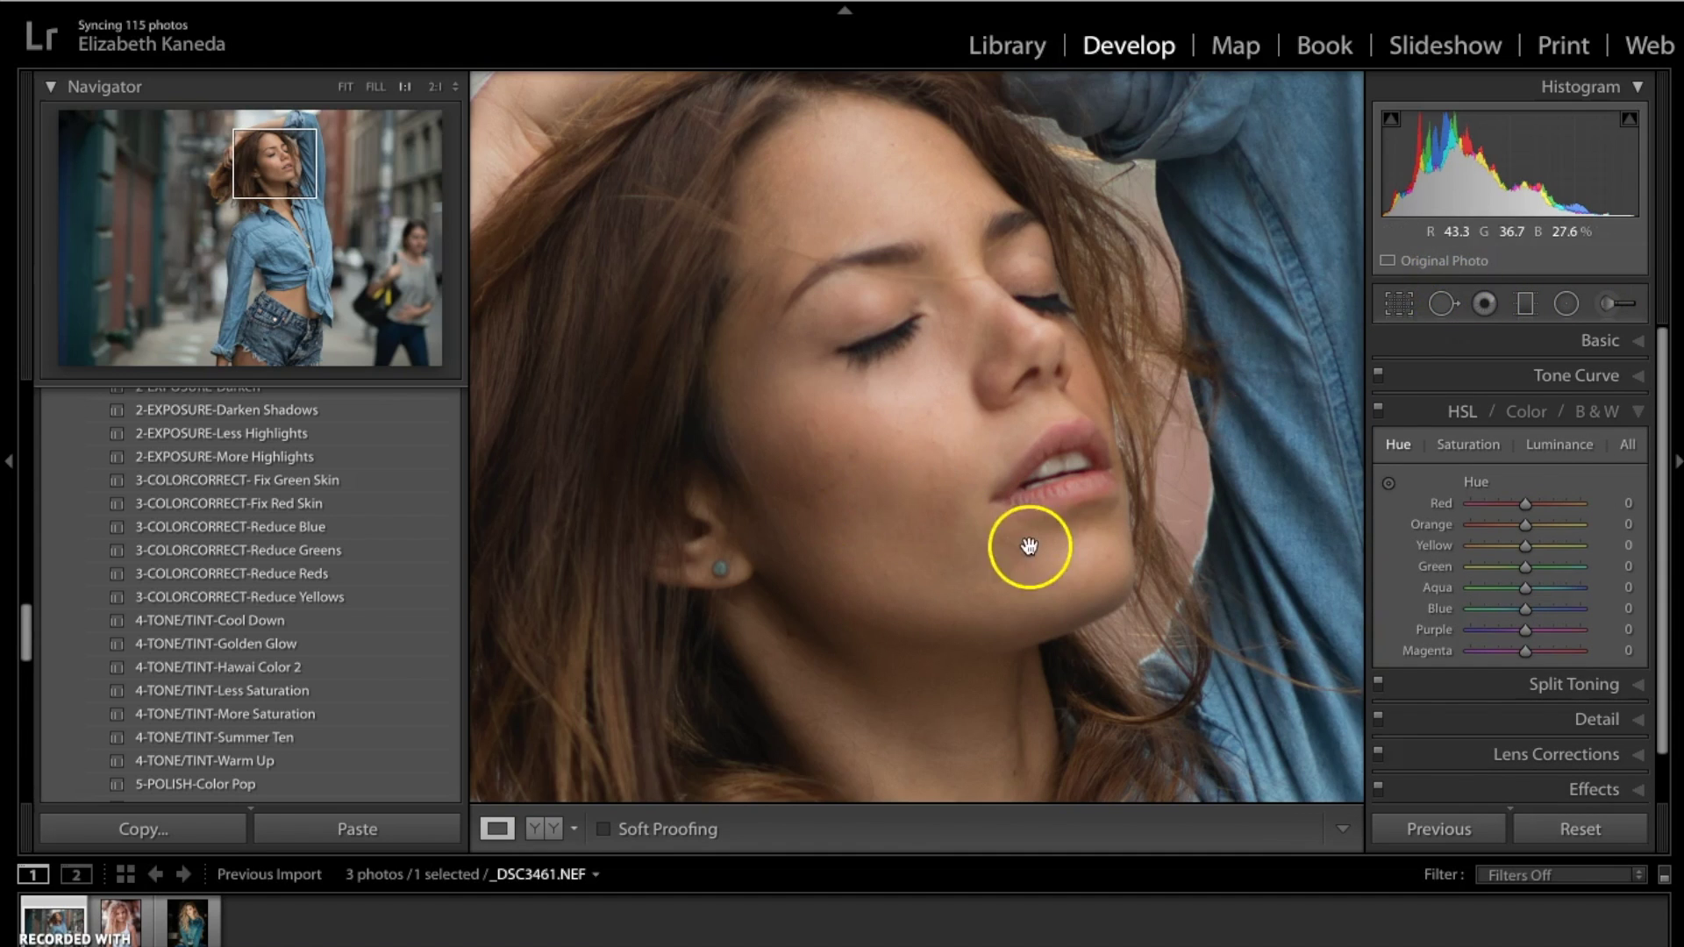
click(1443, 302)
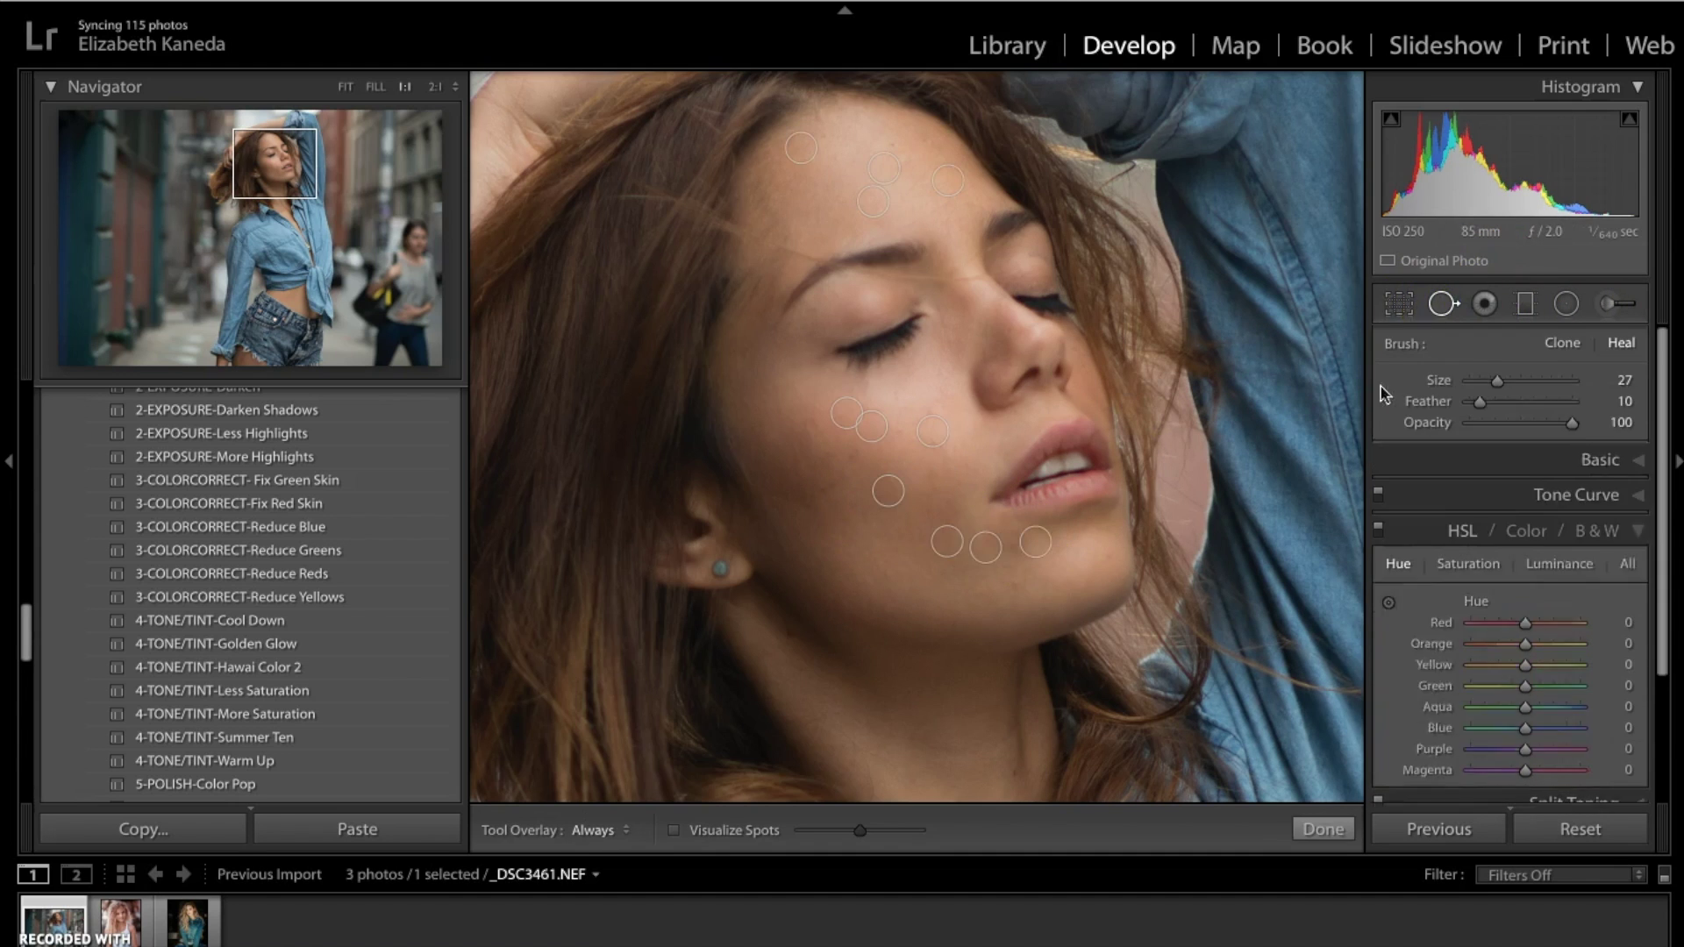
click(1013, 556)
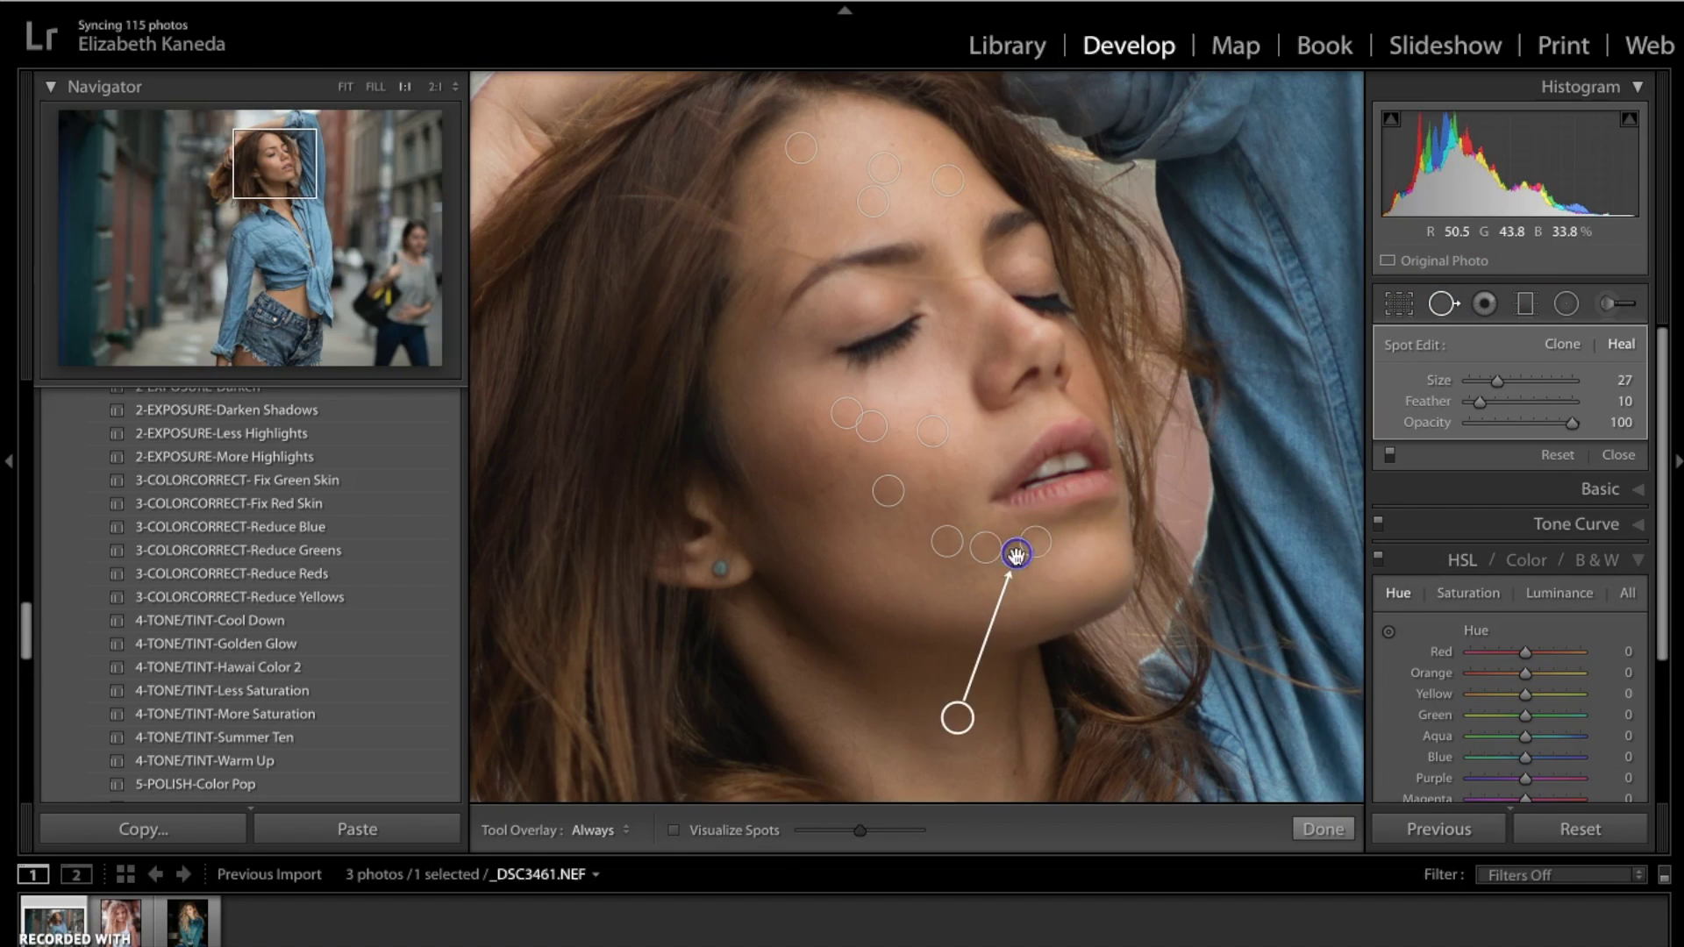
drag(947, 718, 1008, 583)
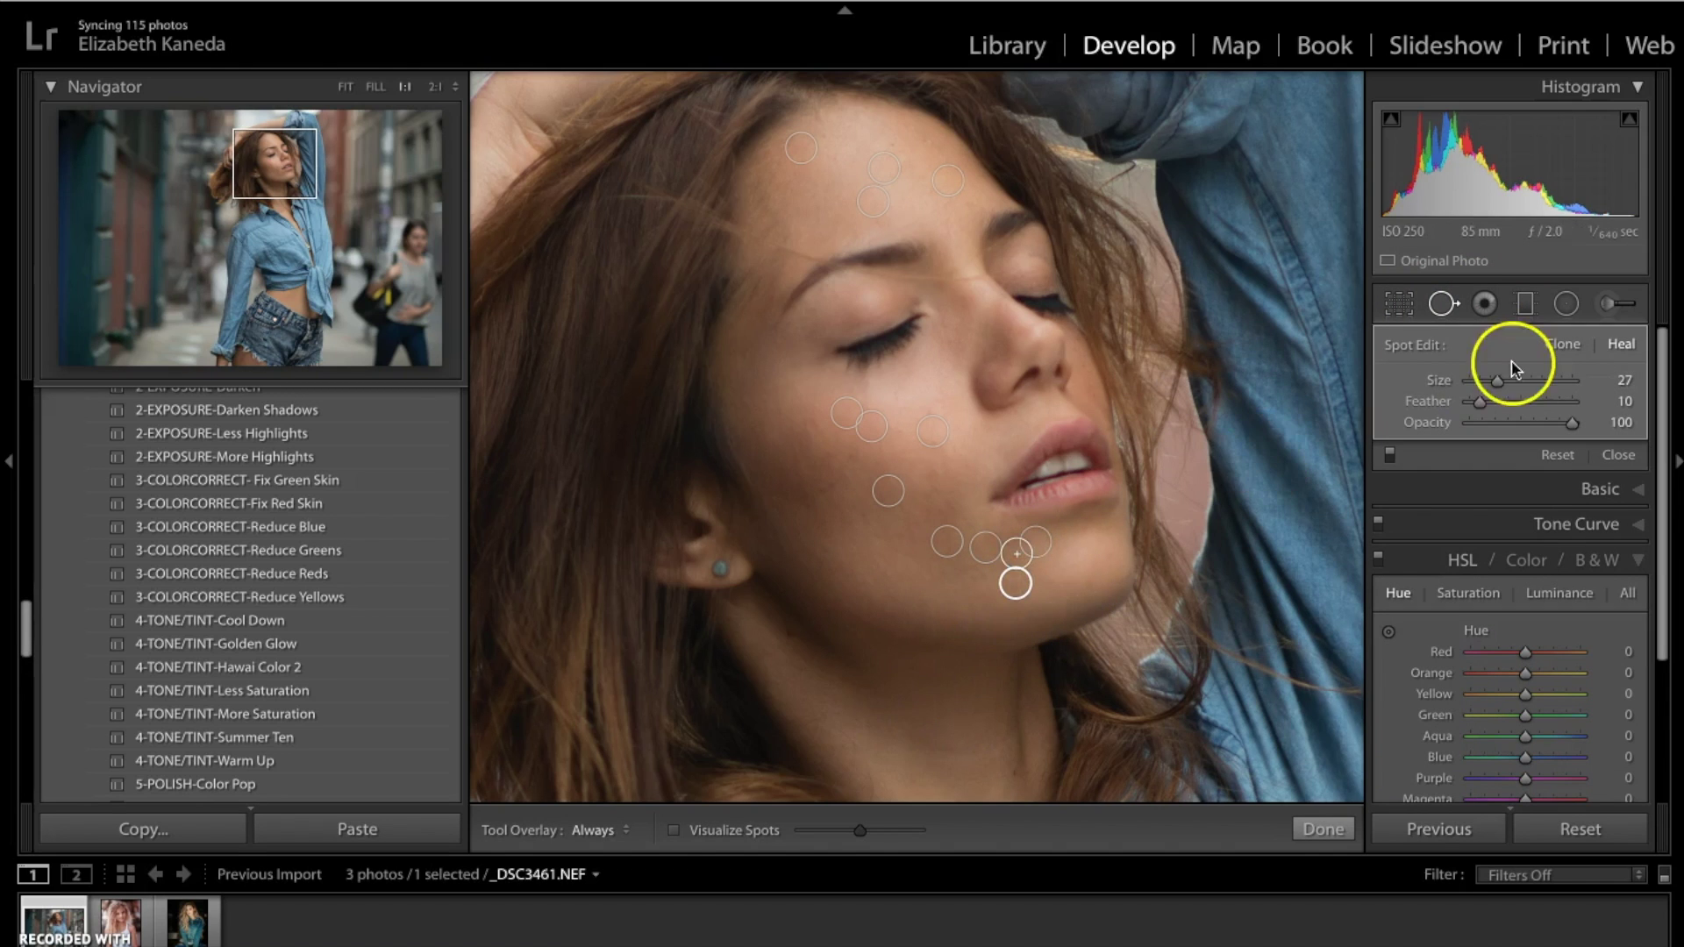
click(1452, 310)
click(1449, 307)
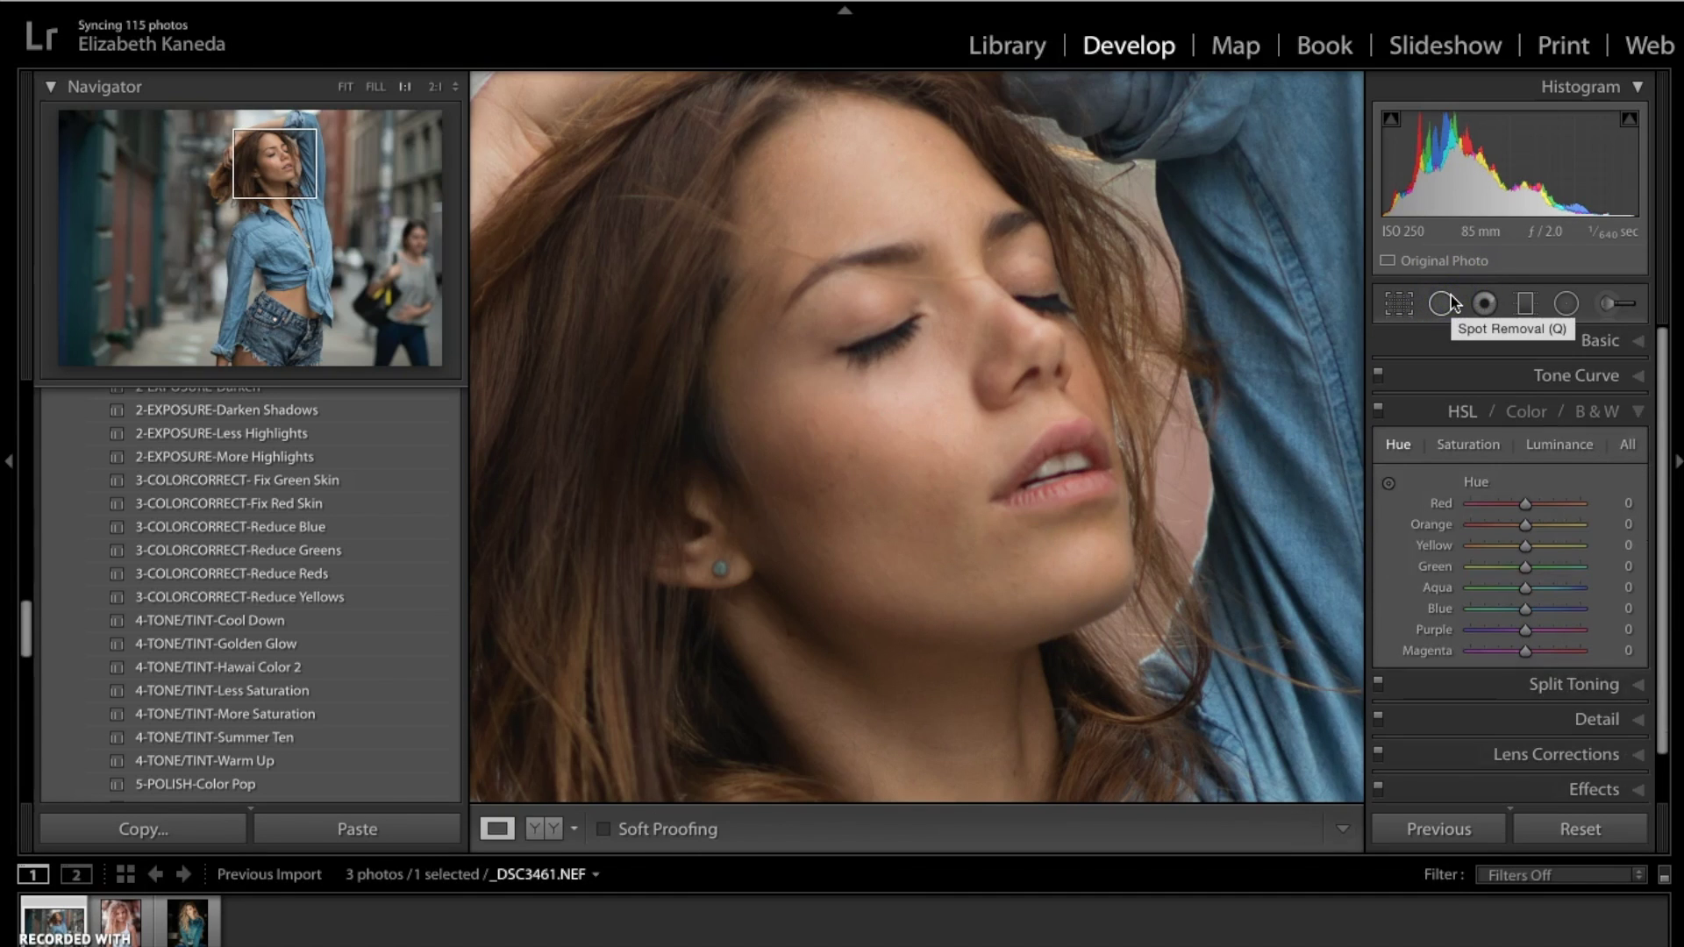
Compare the retouched face with its unedited version to check the blemish removal
key(backslash)
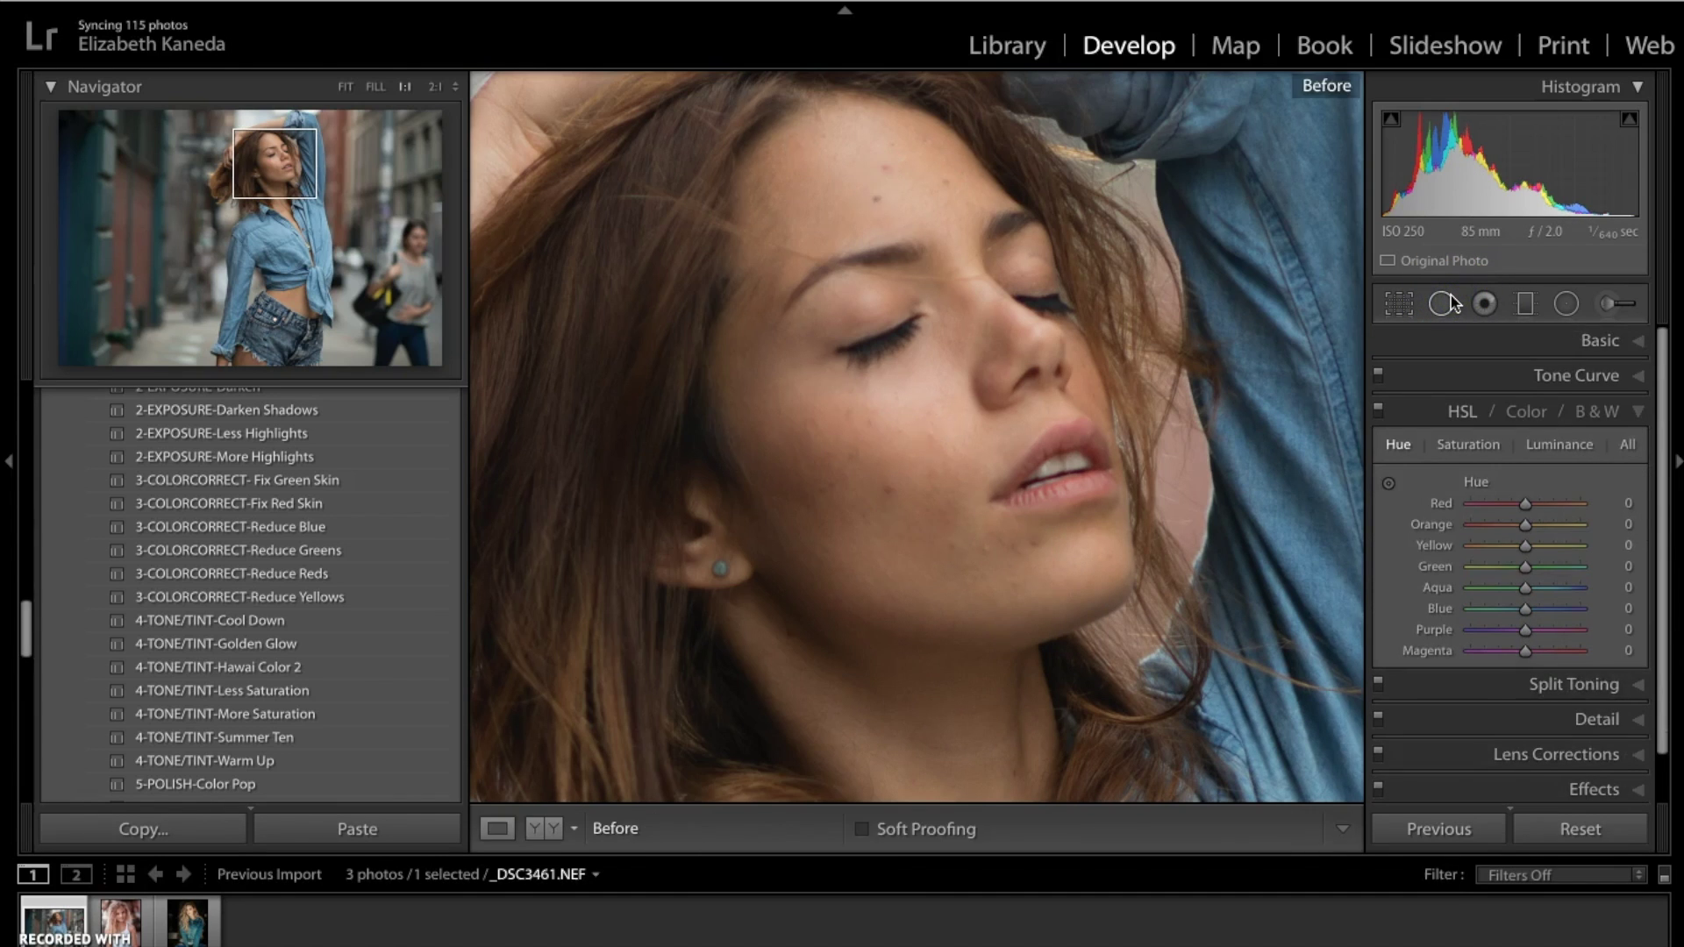
key(backslash)
key(backslash)
key(backslash)
key(backslash)
key(backslash)
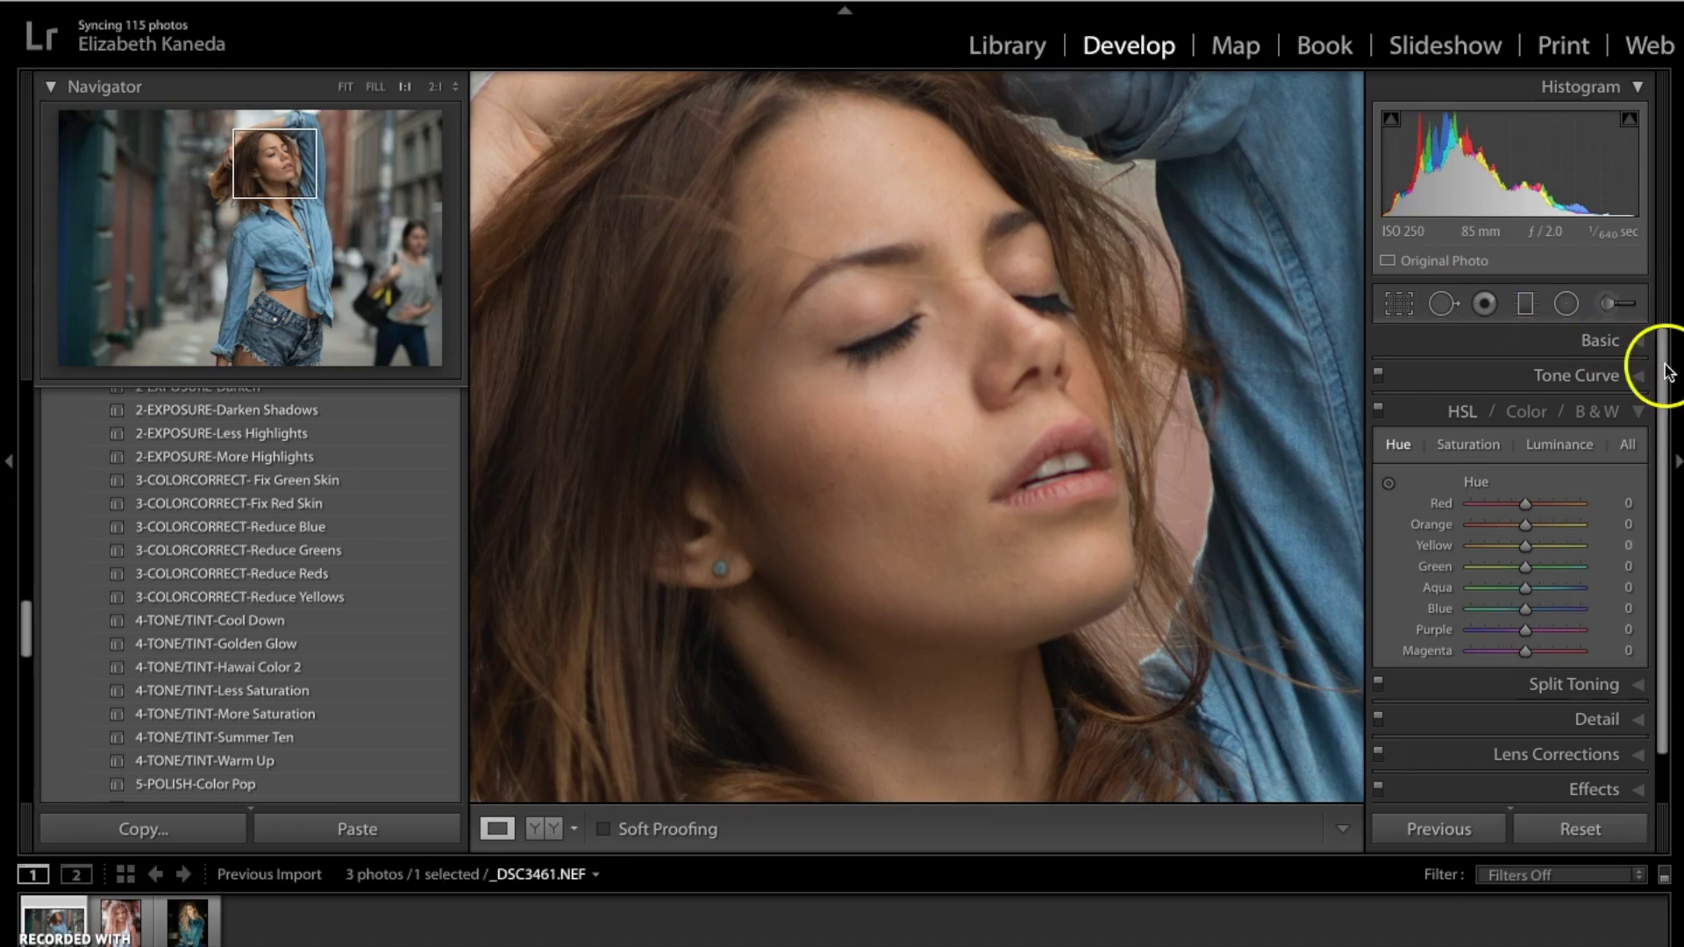
Paint an Adjustment Brush mask with the Strike a Pose FACE-Even Skin Tone effect over the forehead and outer cheek
click(1612, 298)
click(1548, 377)
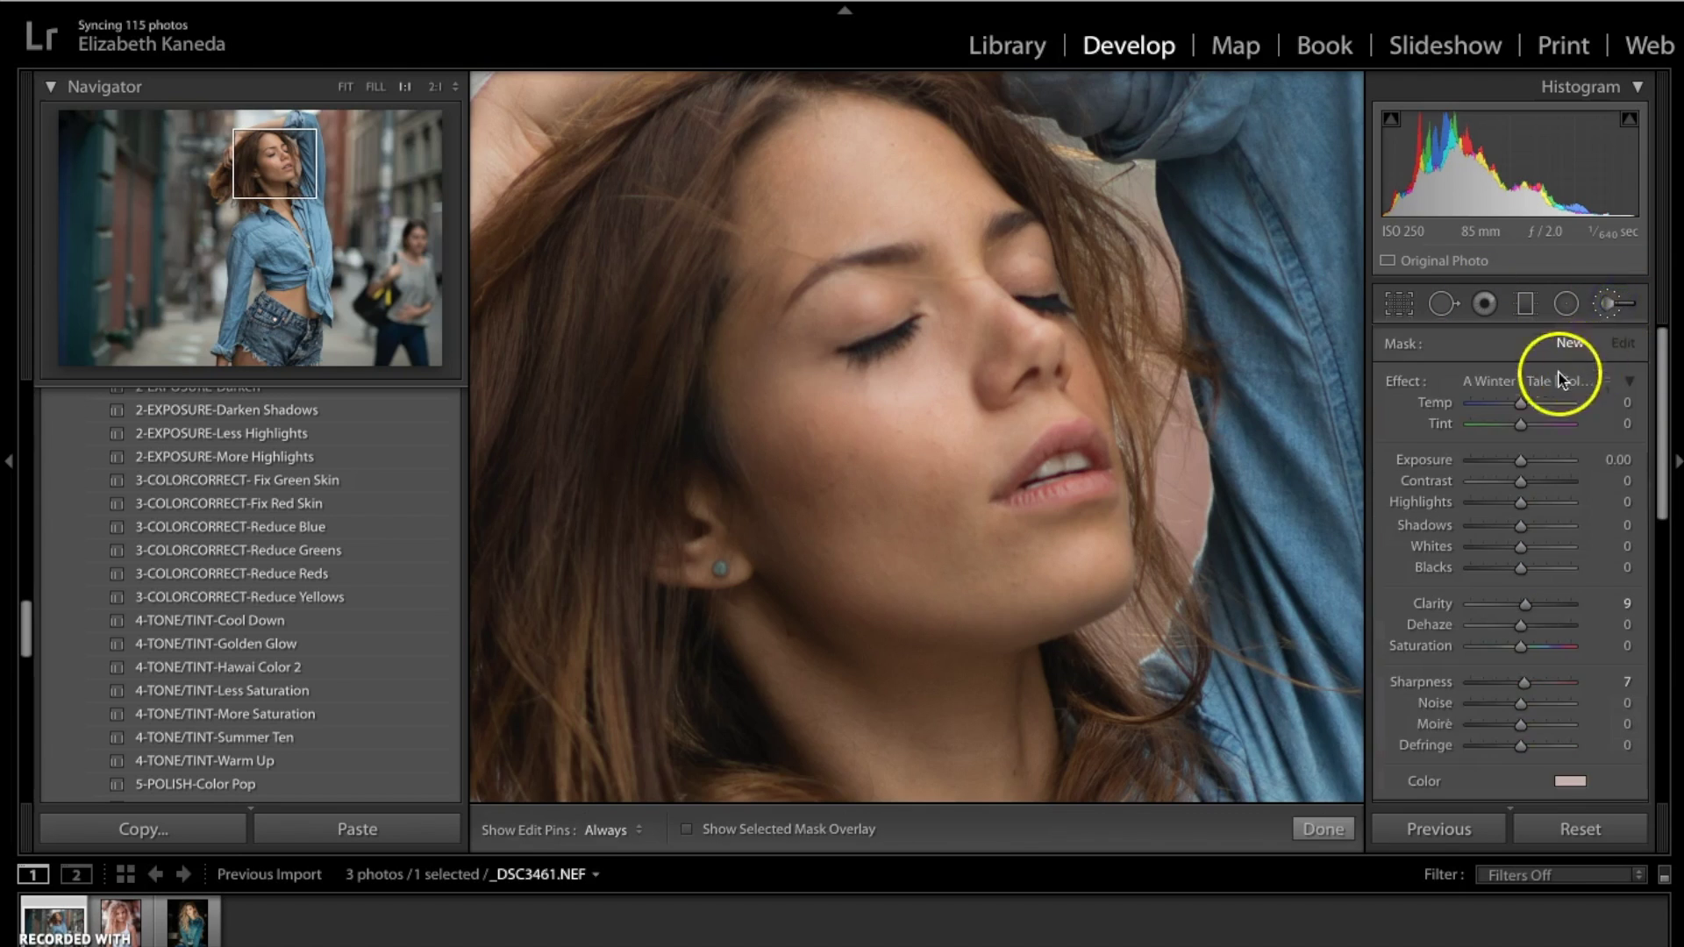
scroll(1544, 382, down, 20)
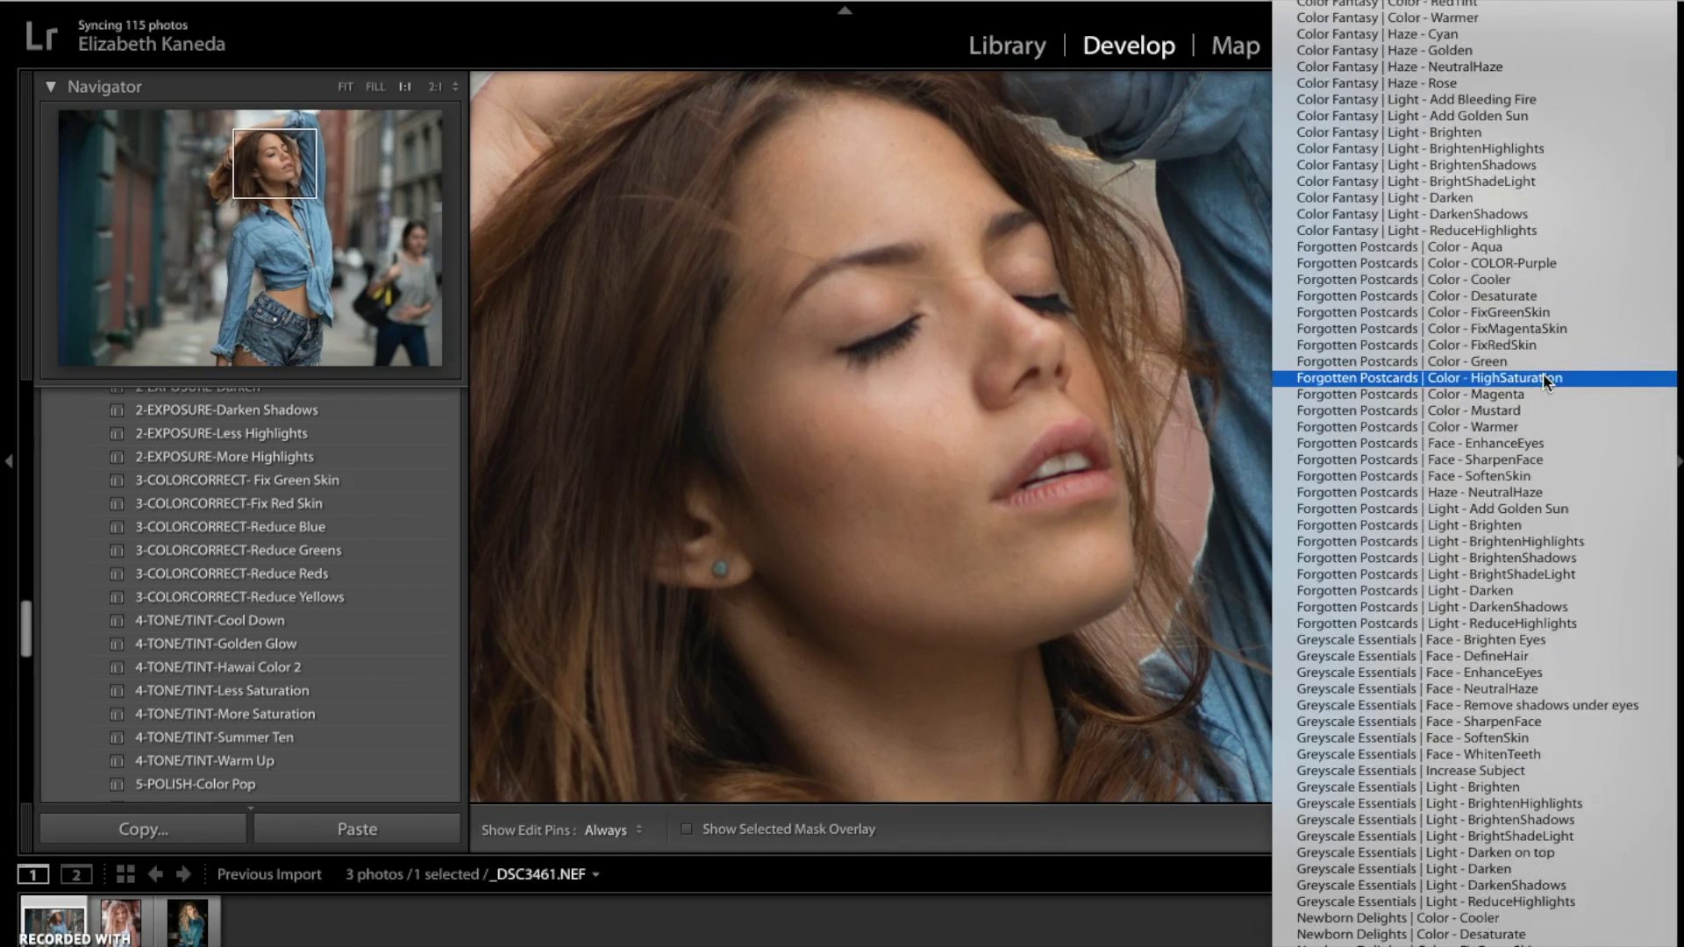
scroll(1544, 382, down, 20)
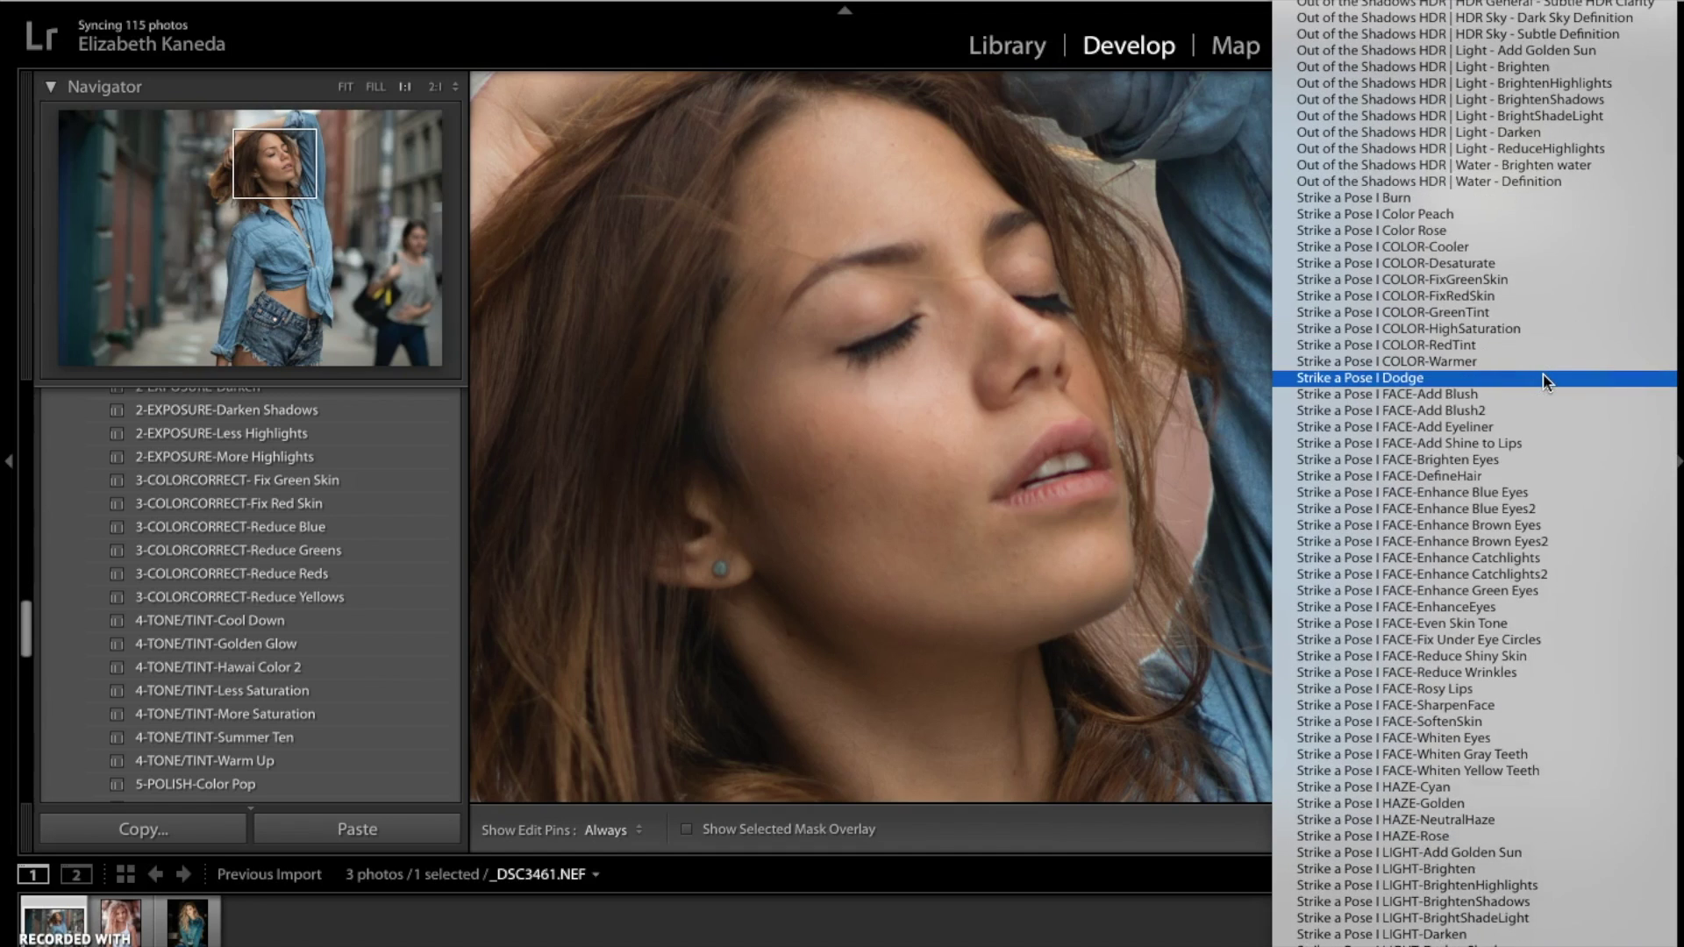
click(1489, 623)
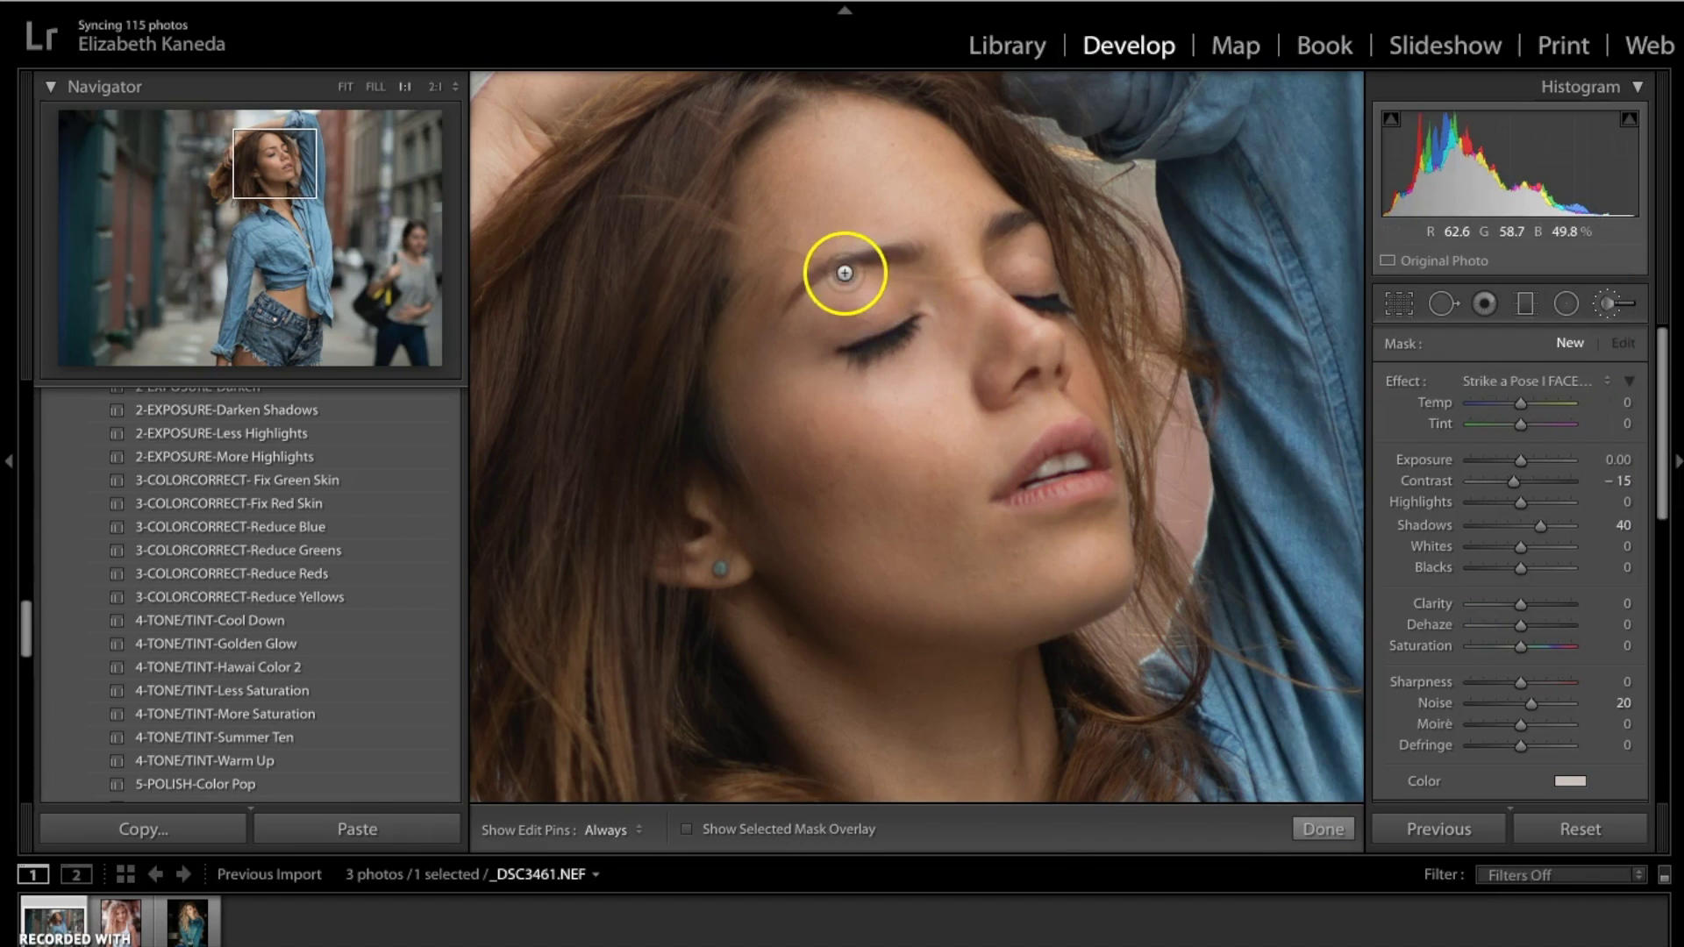
key(backslash)
key(backslash)
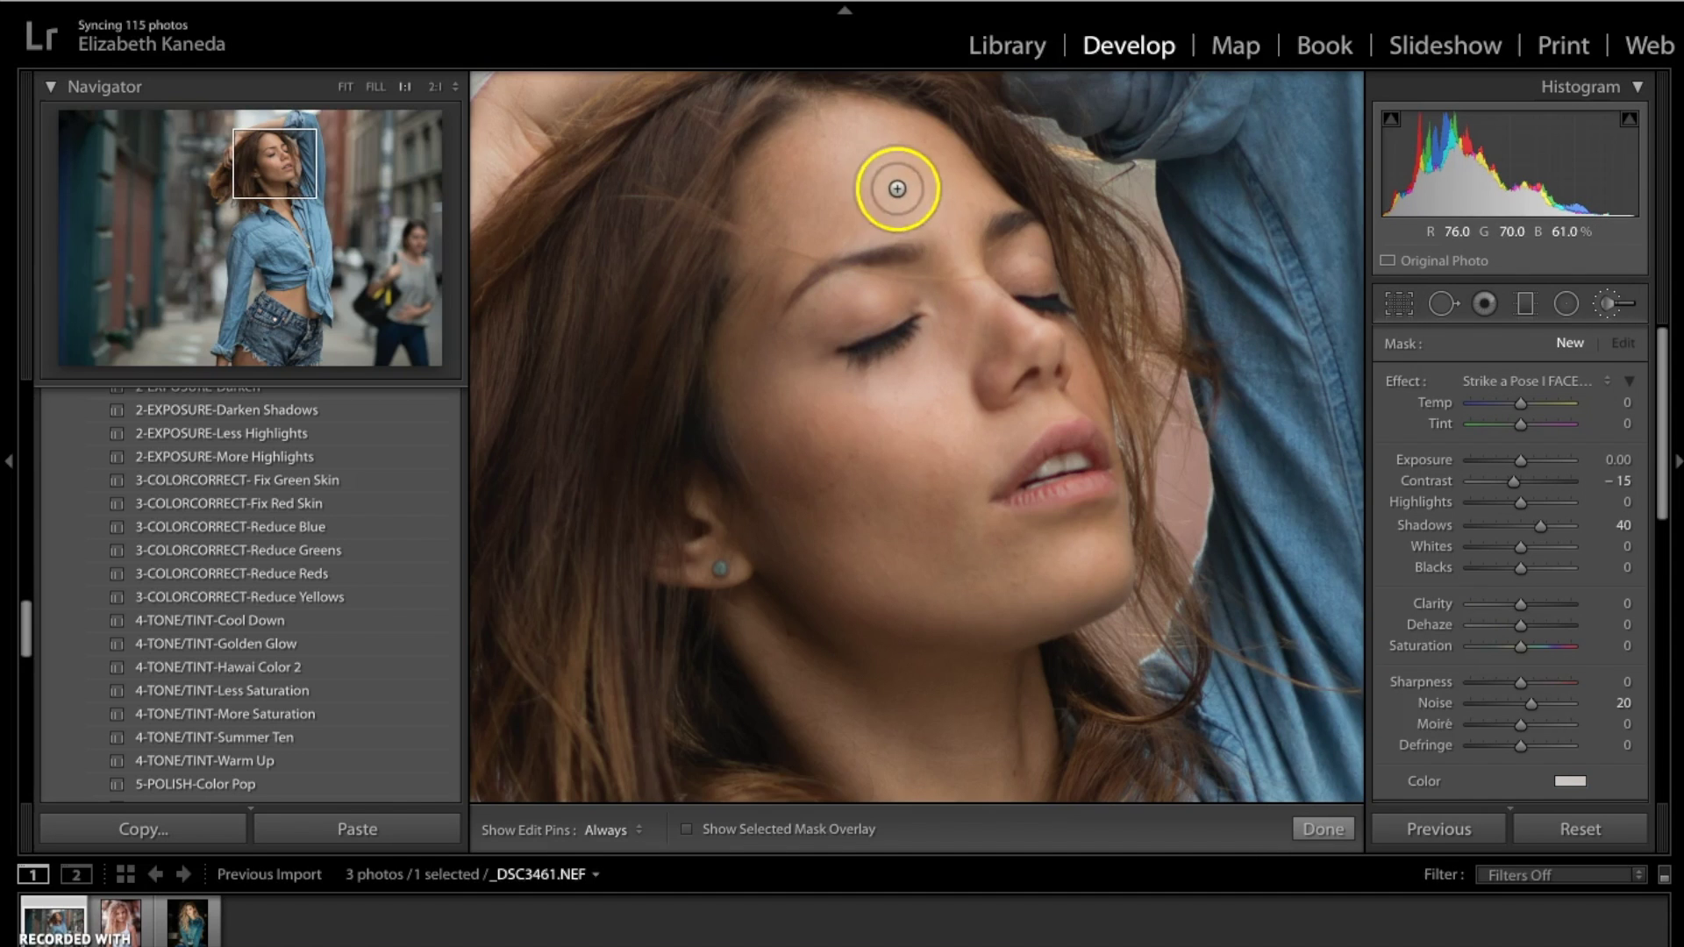
mouse_move(965, 183)
mouse_down()
mouse_move(801, 183)
mouse_move(934, 174)
mouse_move(840, 214)
mouse_move(769, 271)
mouse_up()
drag(775, 388, 822, 465)
key(h)
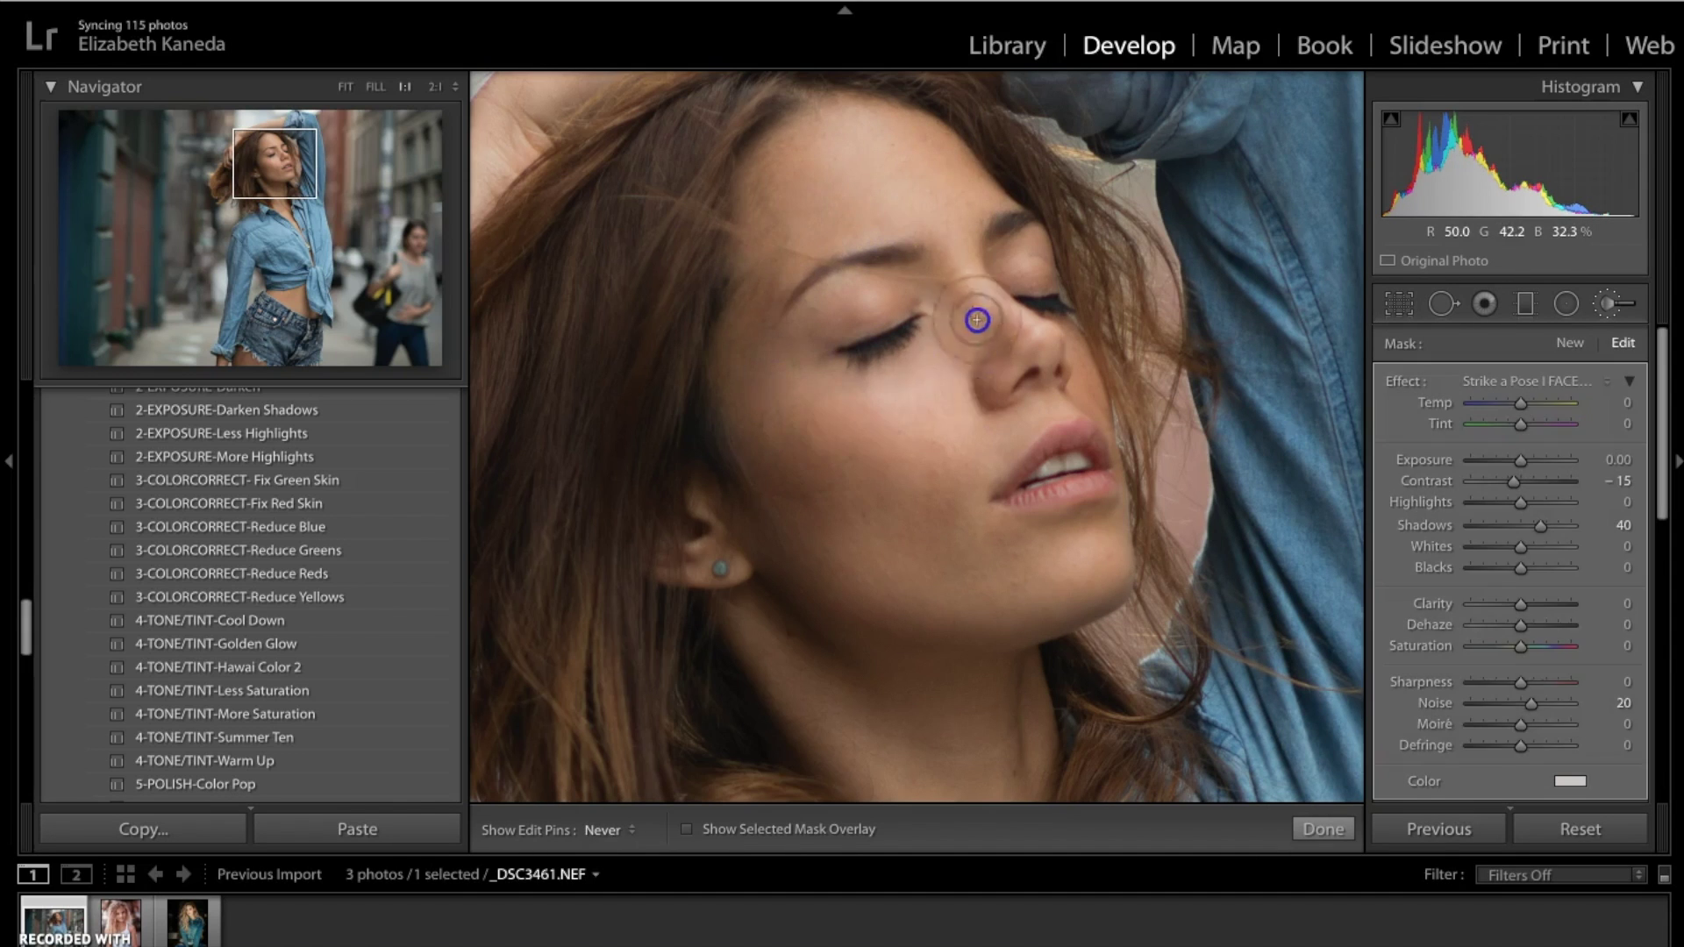
Extend the Even Skin Tone mask over the cheeks, chin and nose, with the edit pins hidden
click(955, 421)
click(847, 514)
click(960, 540)
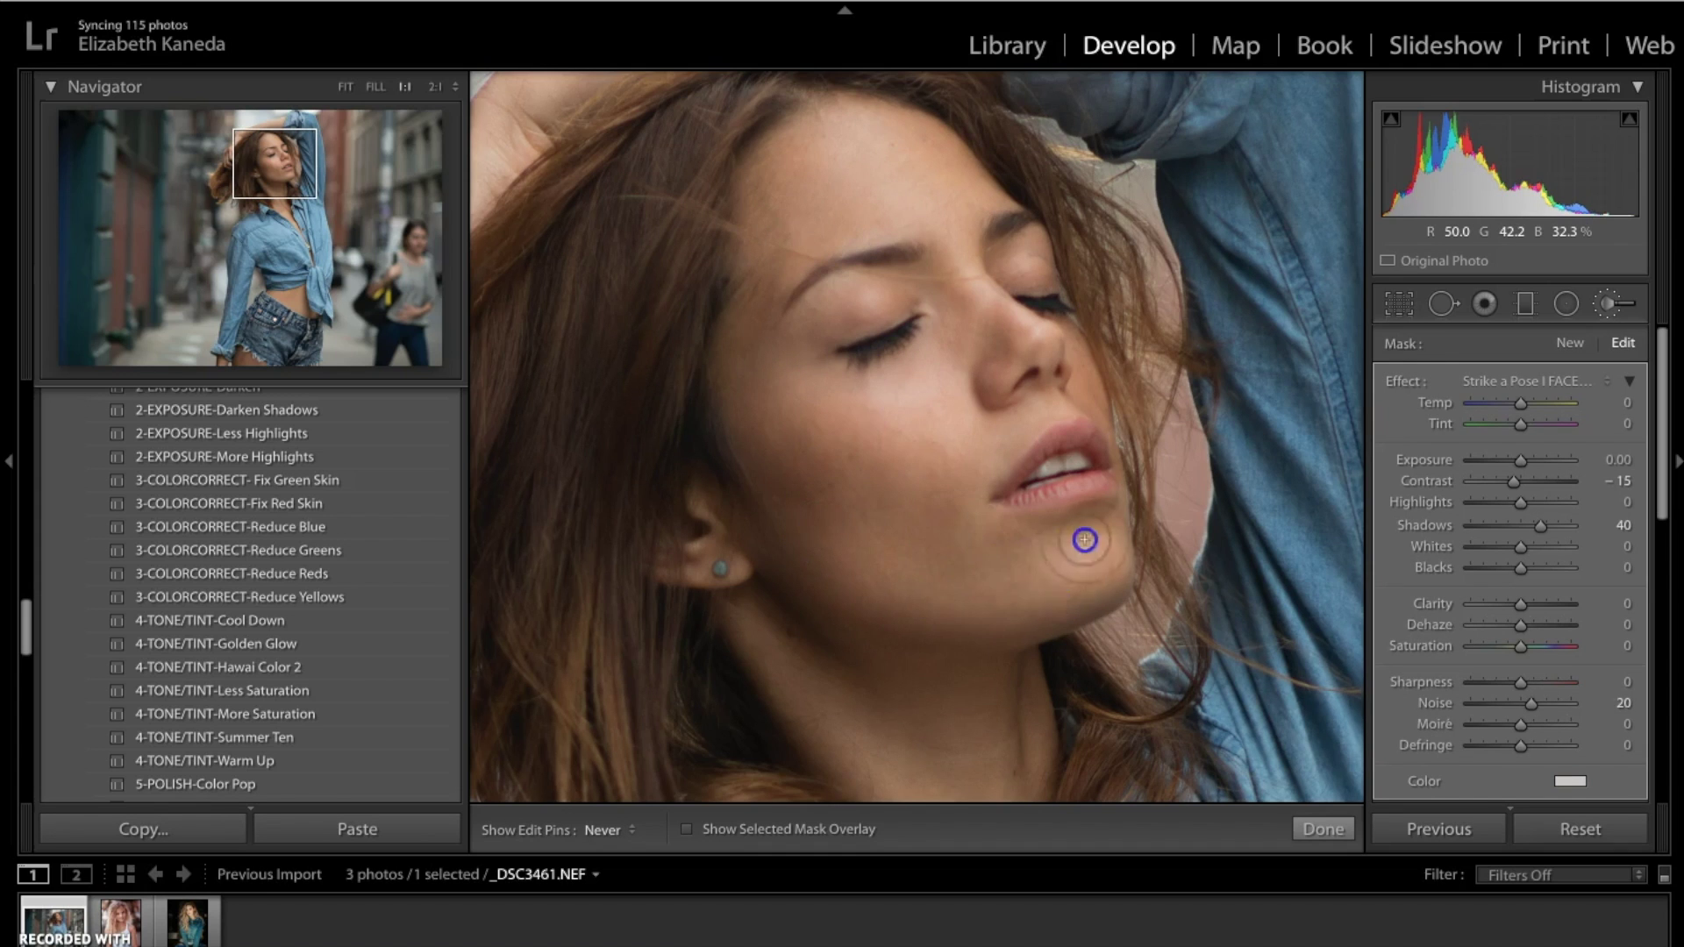
click(1052, 556)
key(h)
click(977, 458)
key(h)
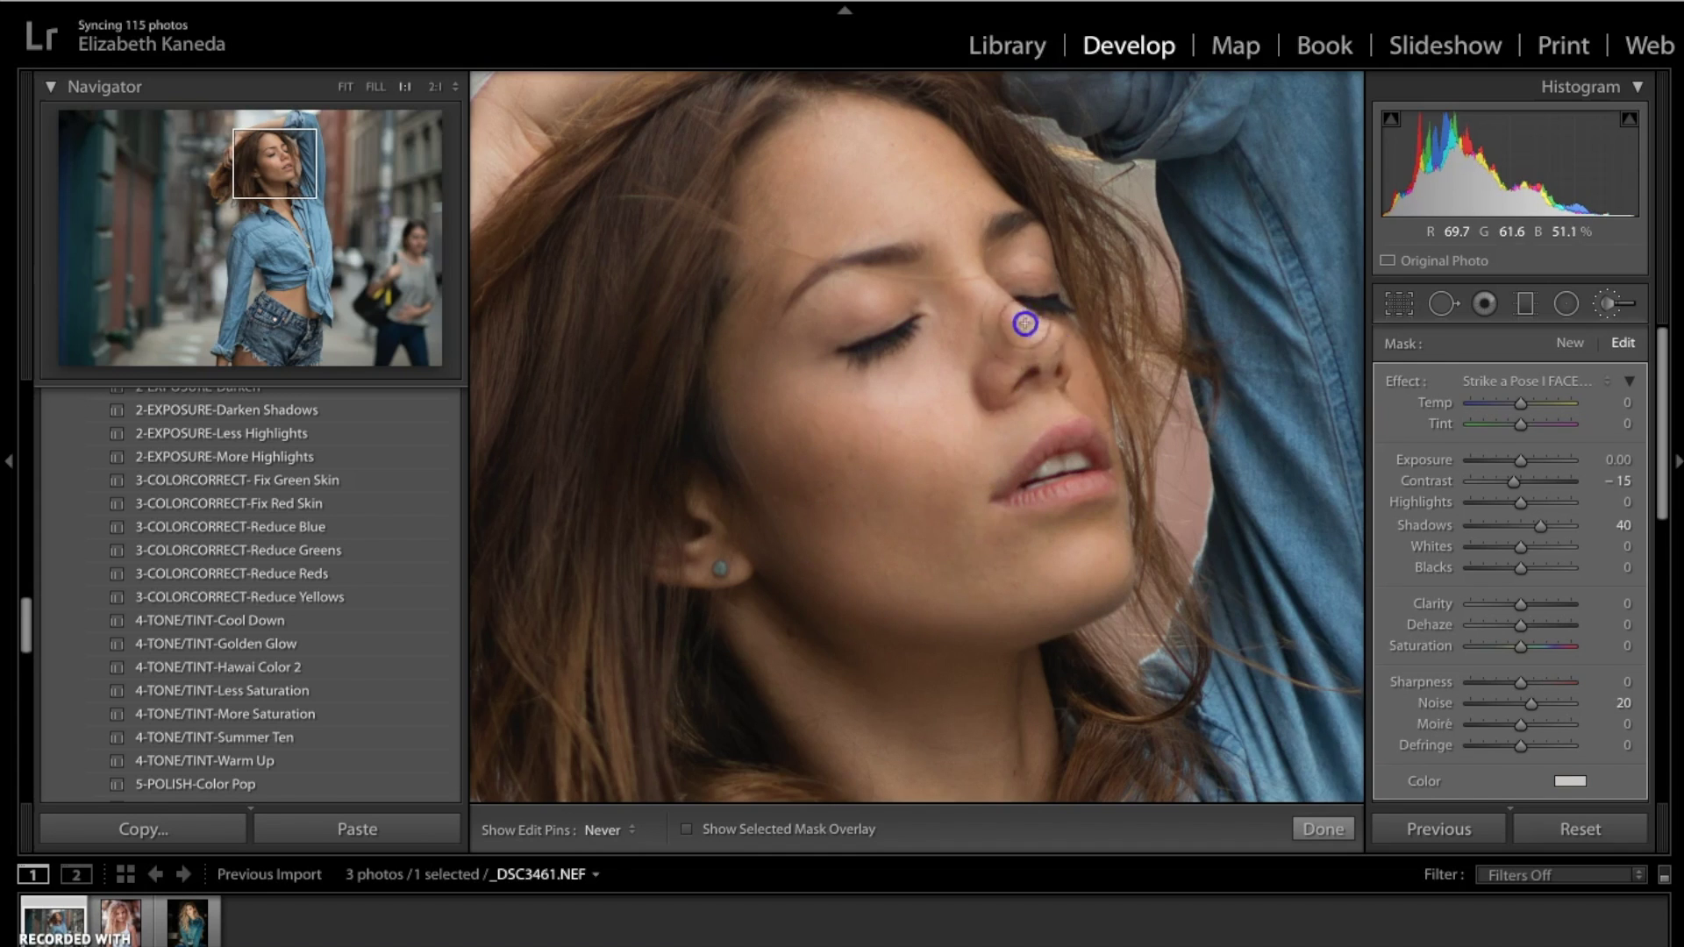
click(853, 507)
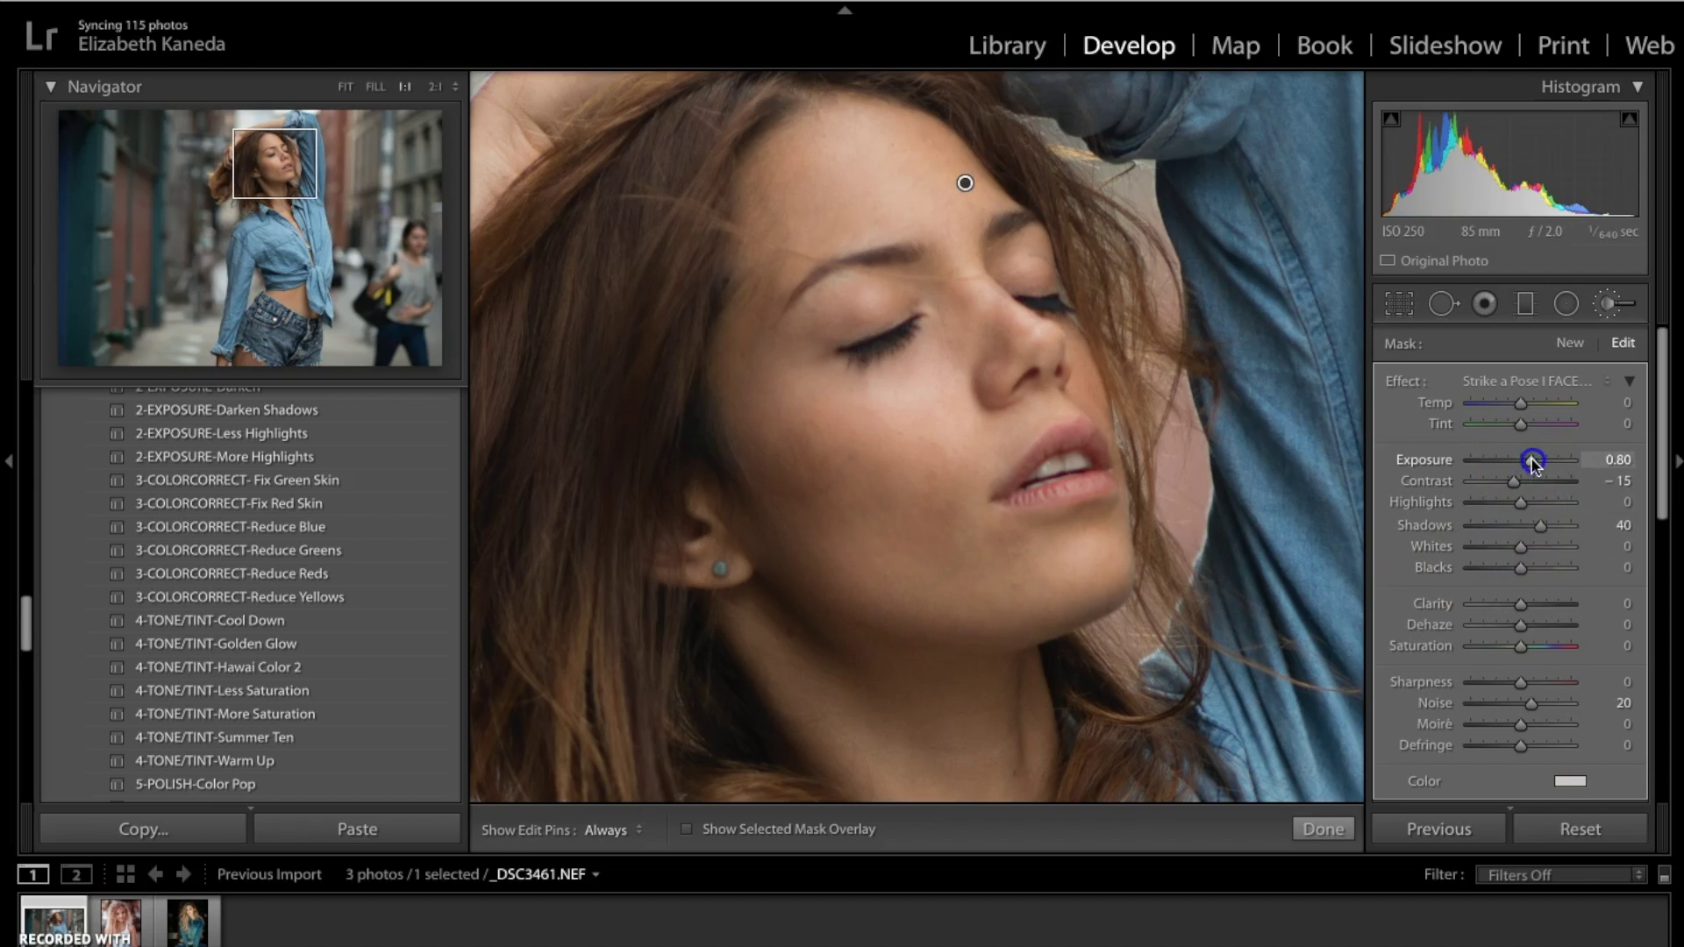
Set the Even Skin Tone mask's Exposure to 1.03 and brush it over the outer cheek beside the hair
drag(1532, 462, 1534, 462)
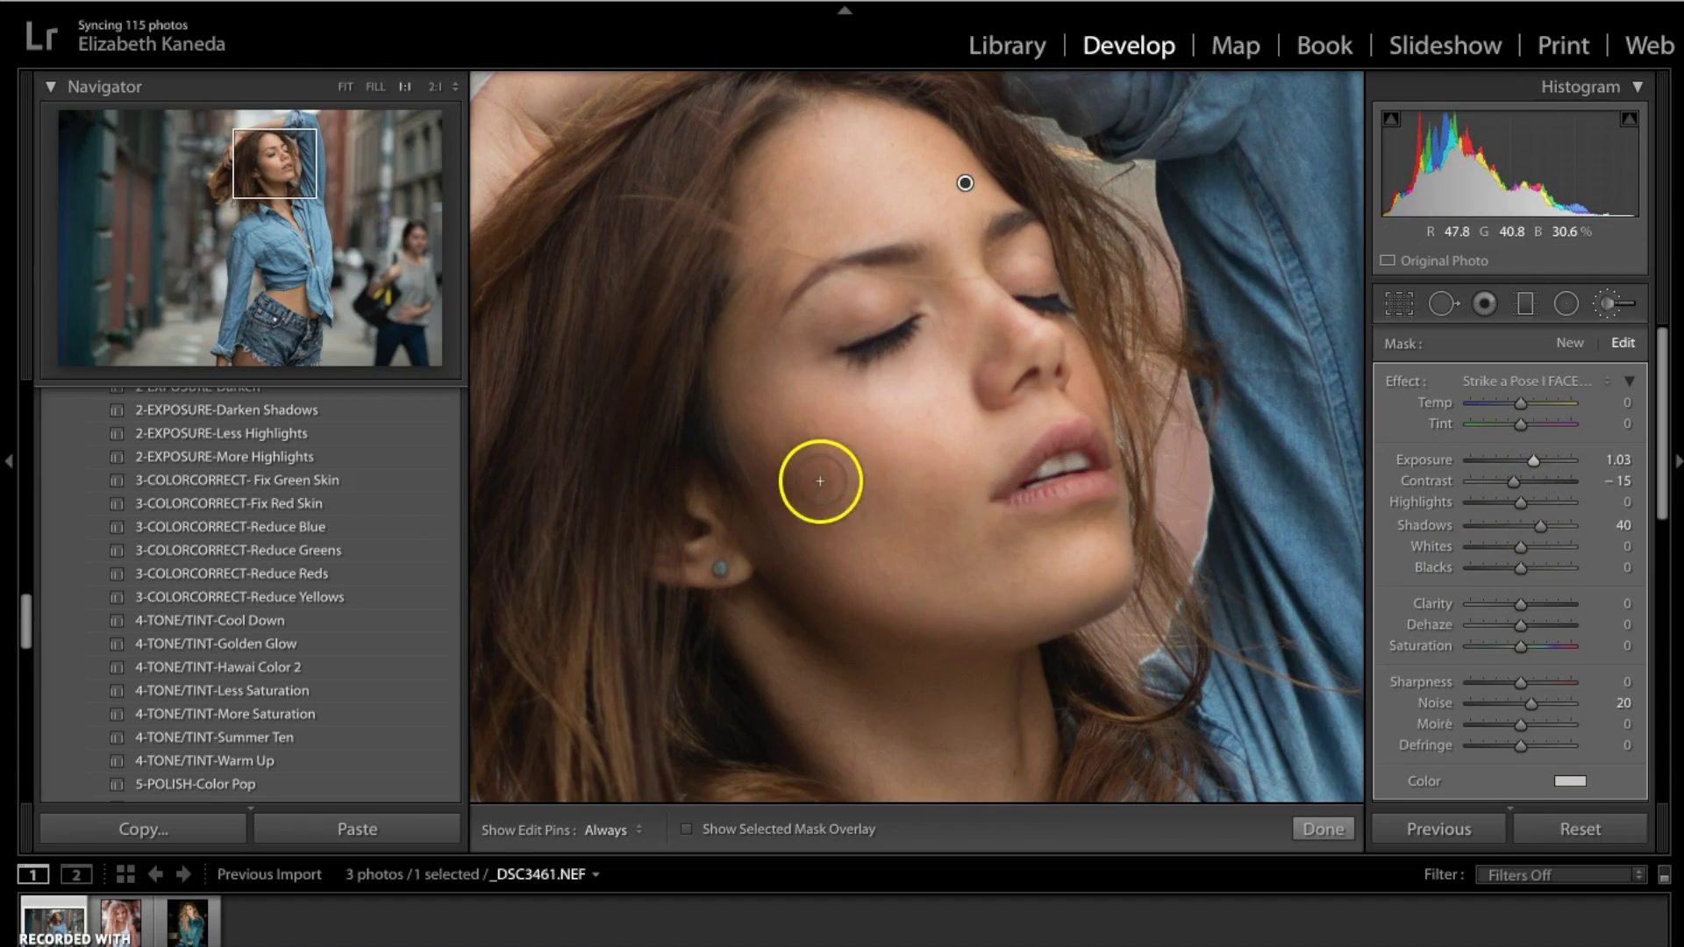
drag(812, 474, 761, 431)
key(h)
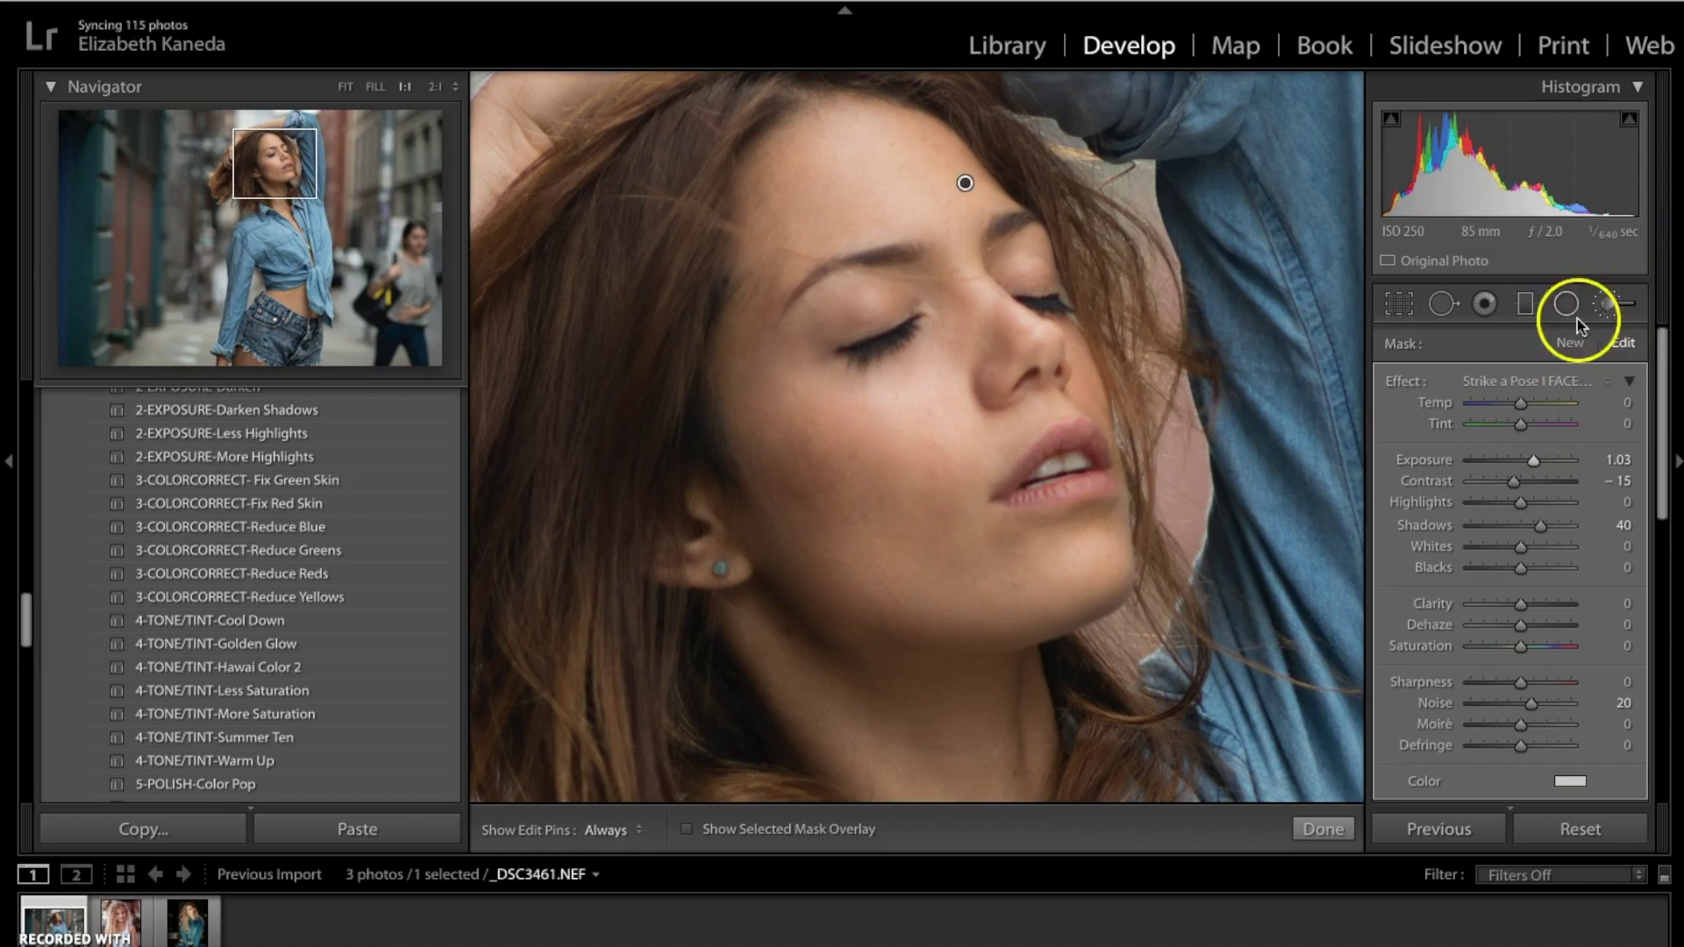
Paint a second mask with the same Even Skin Tone effect over the cheek, forehead and neck
click(1570, 344)
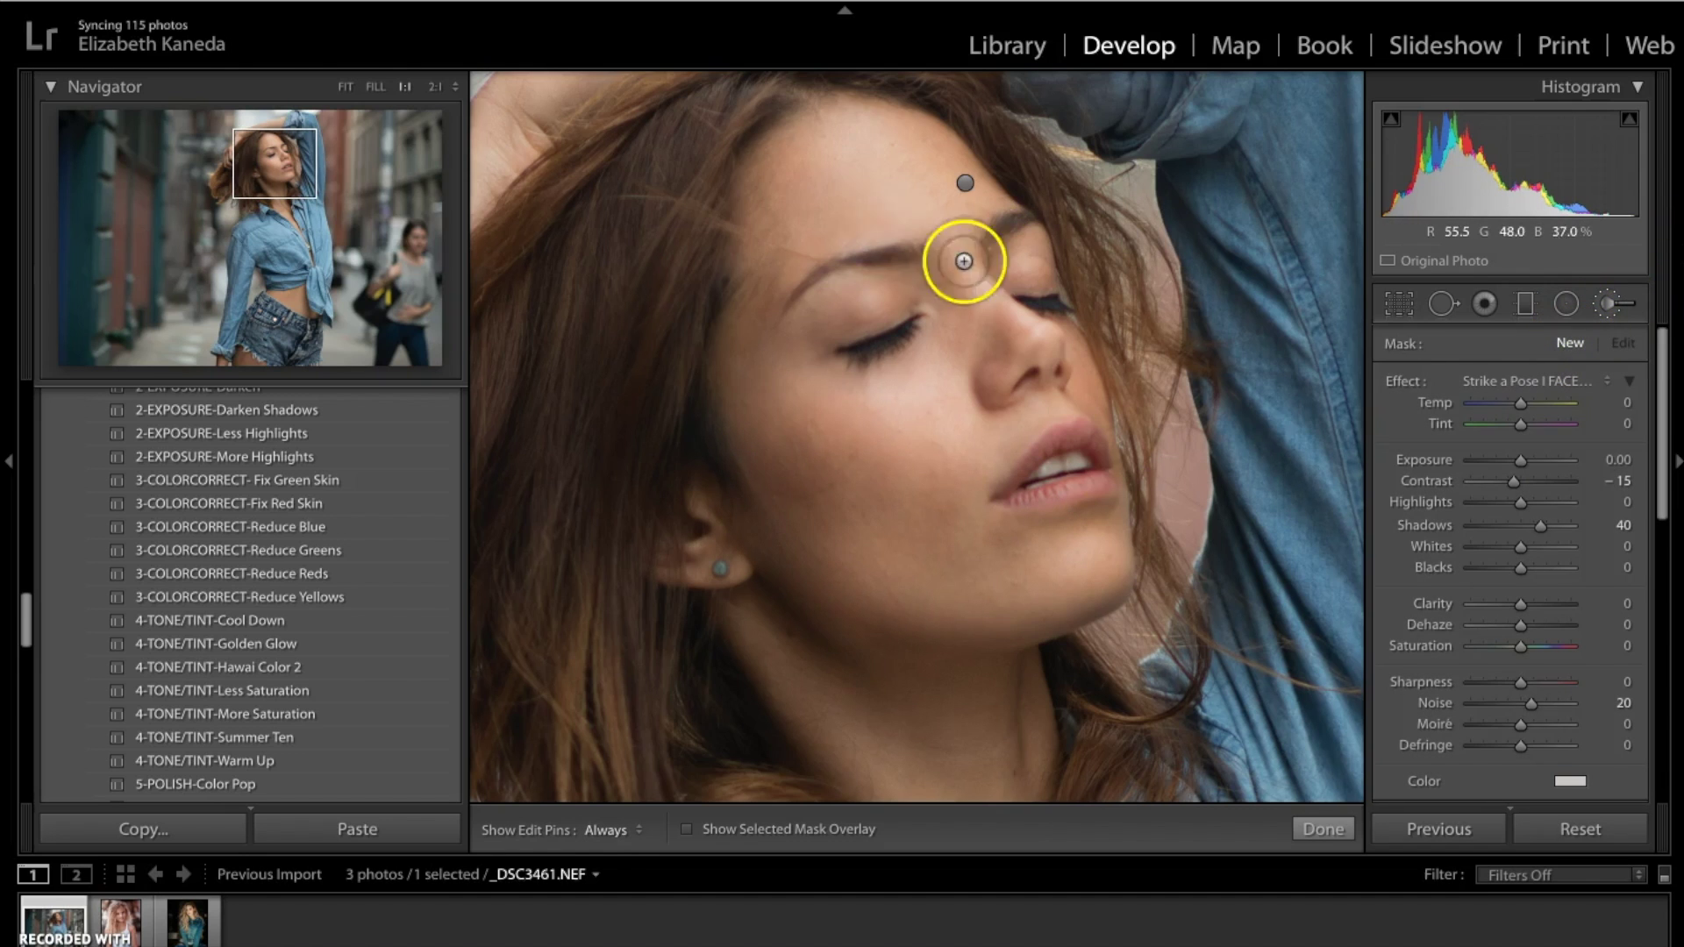
key(h)
click(822, 424)
drag(823, 424, 860, 525)
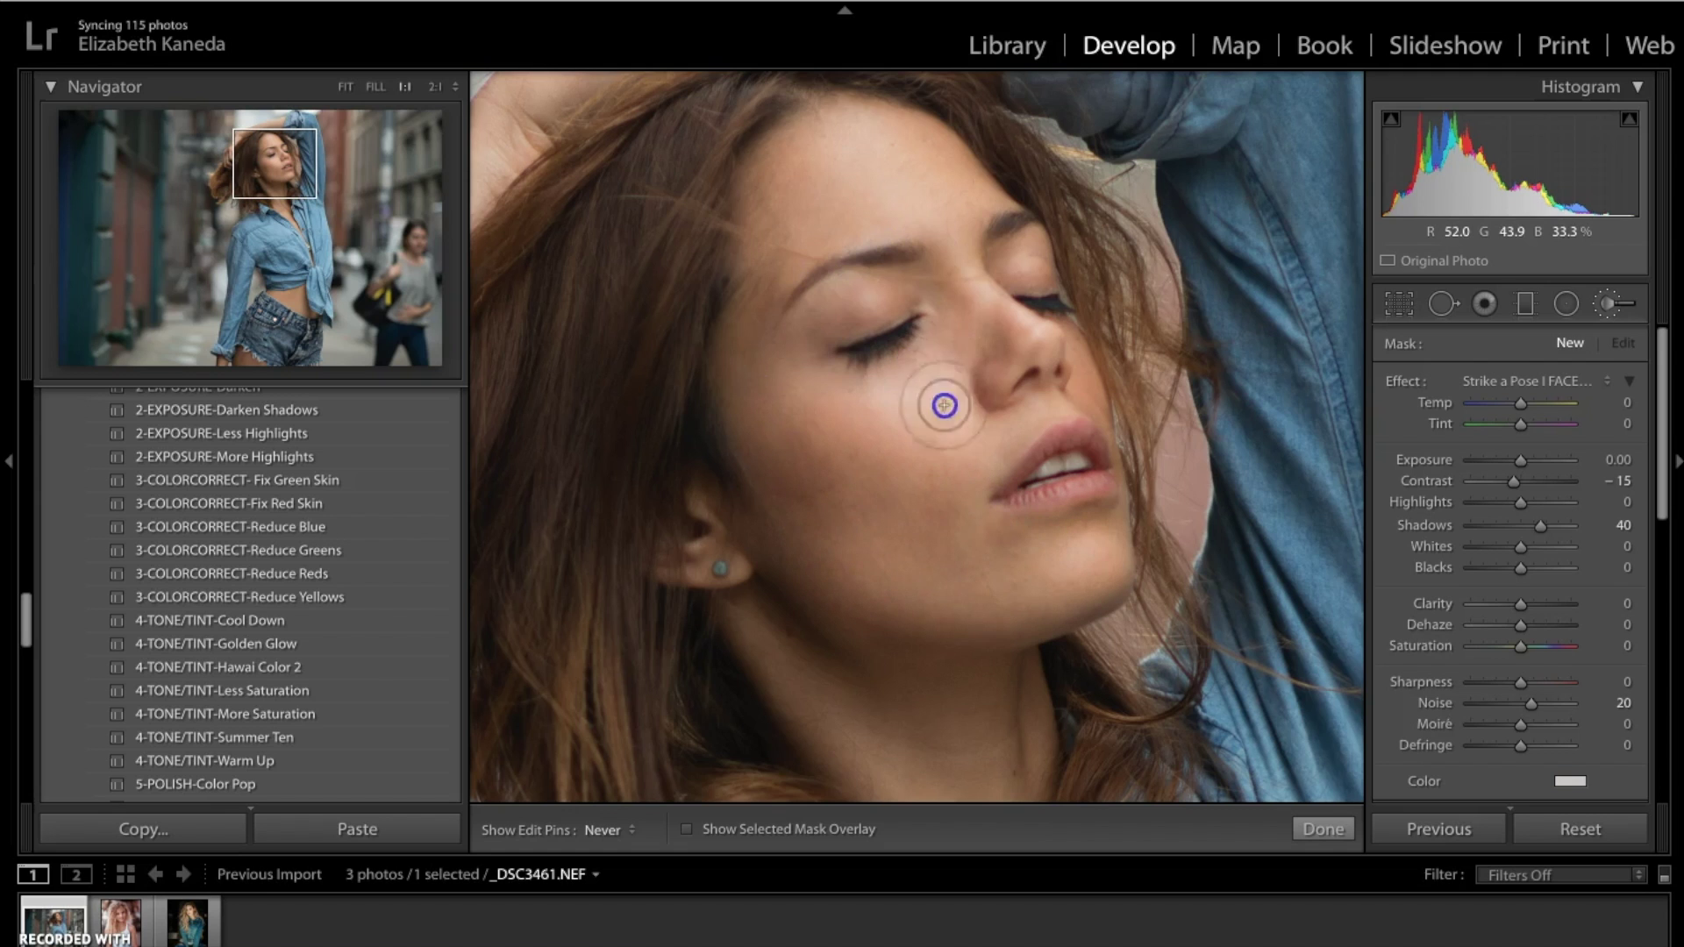
click(887, 214)
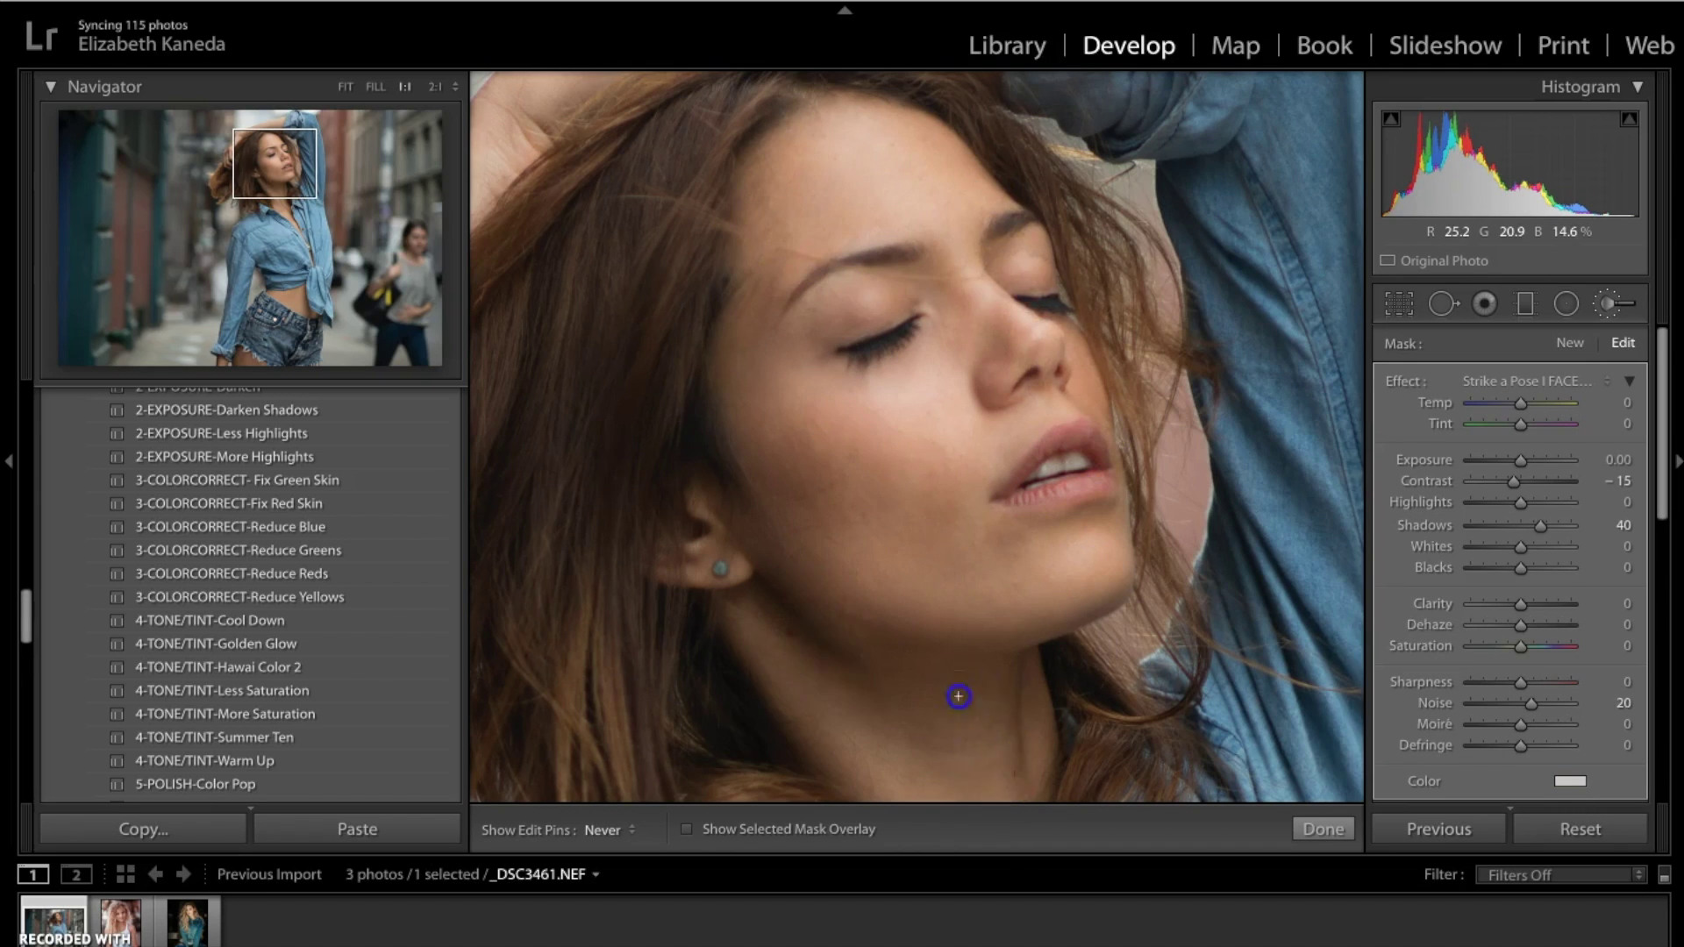
key(h)
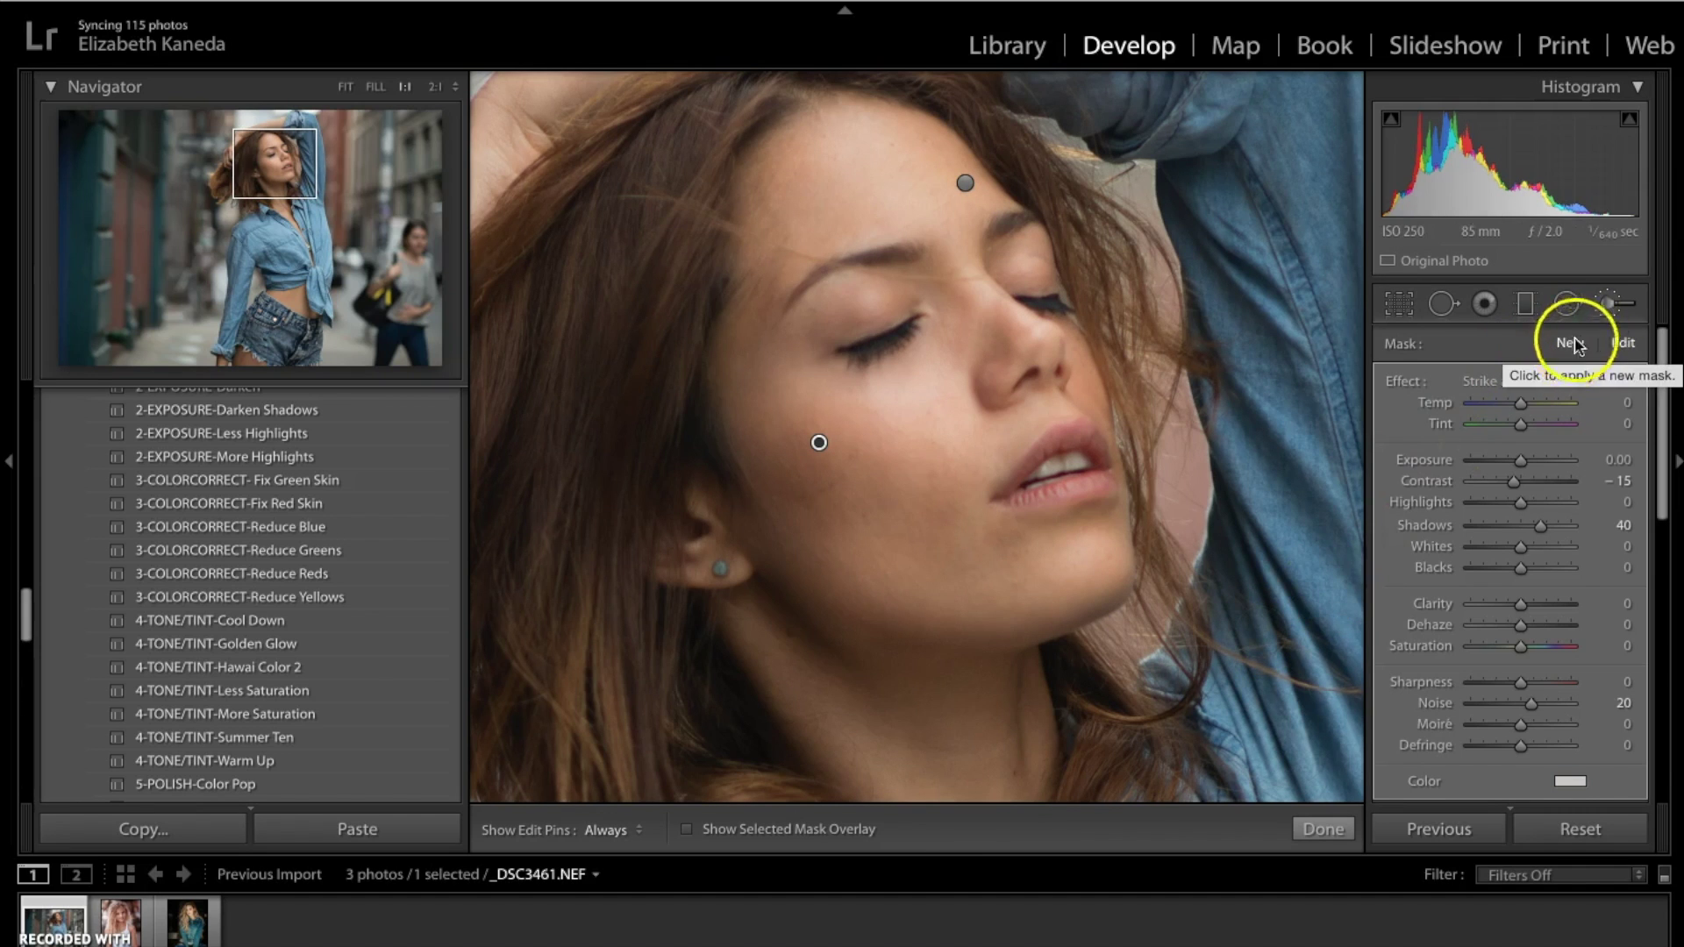
Close the Adjustment Brush and compare the face before and after the skin tone evening
click(1610, 302)
key(backslash)
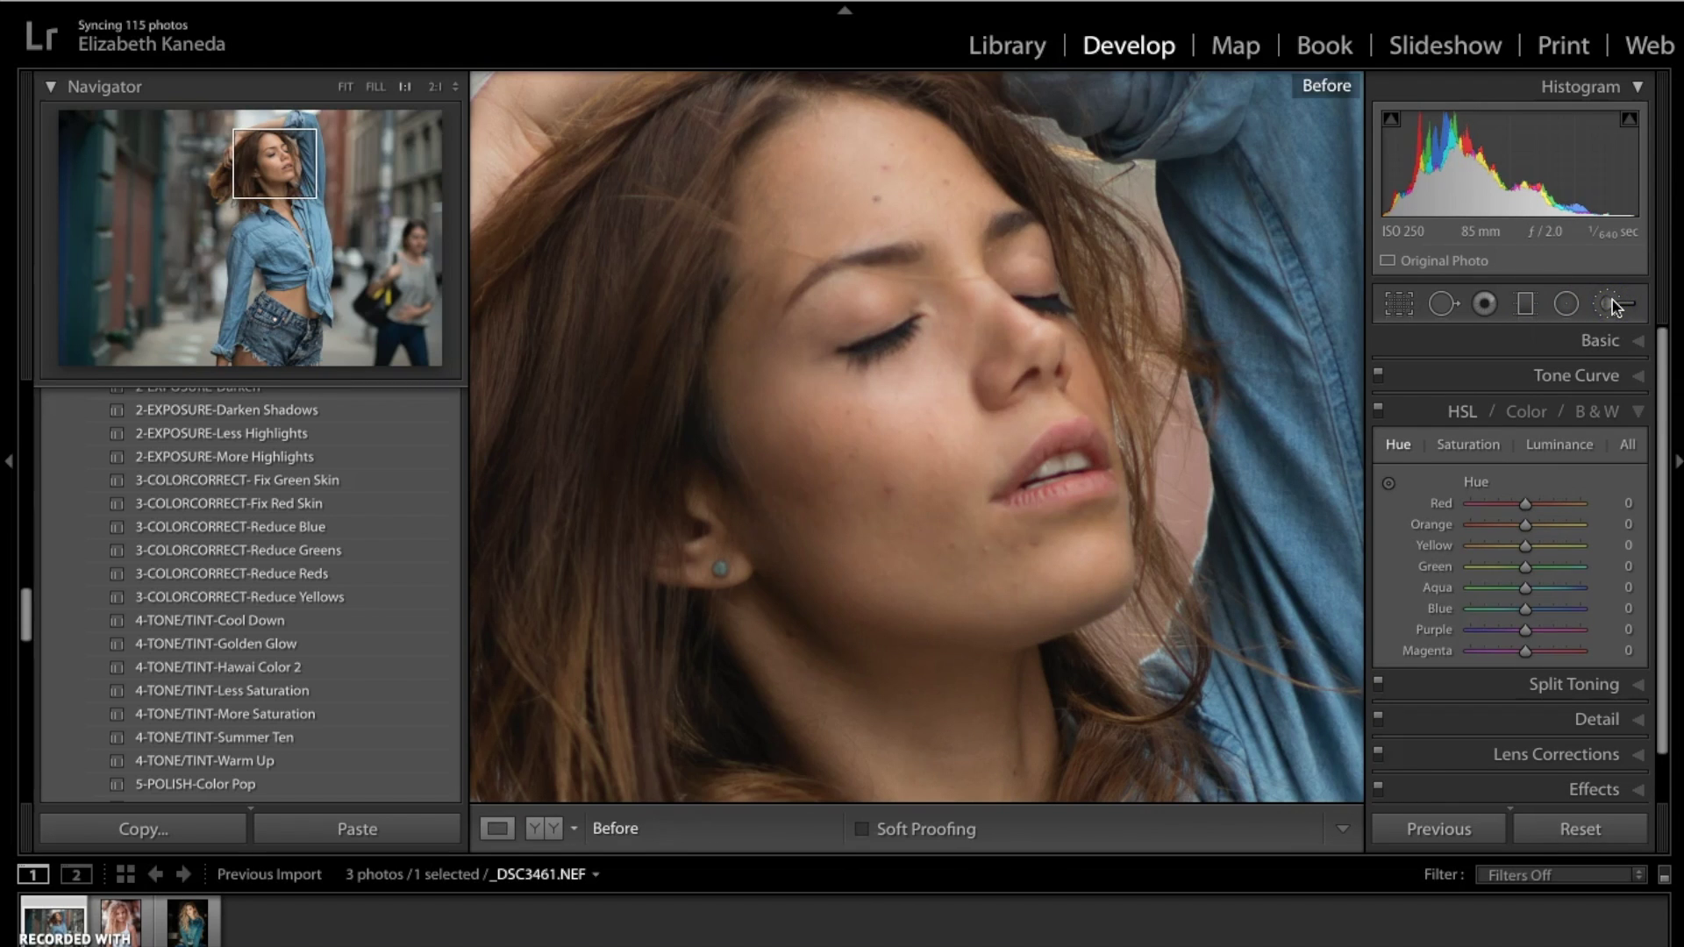
key(backslash)
key(backslash)
key(backslash)
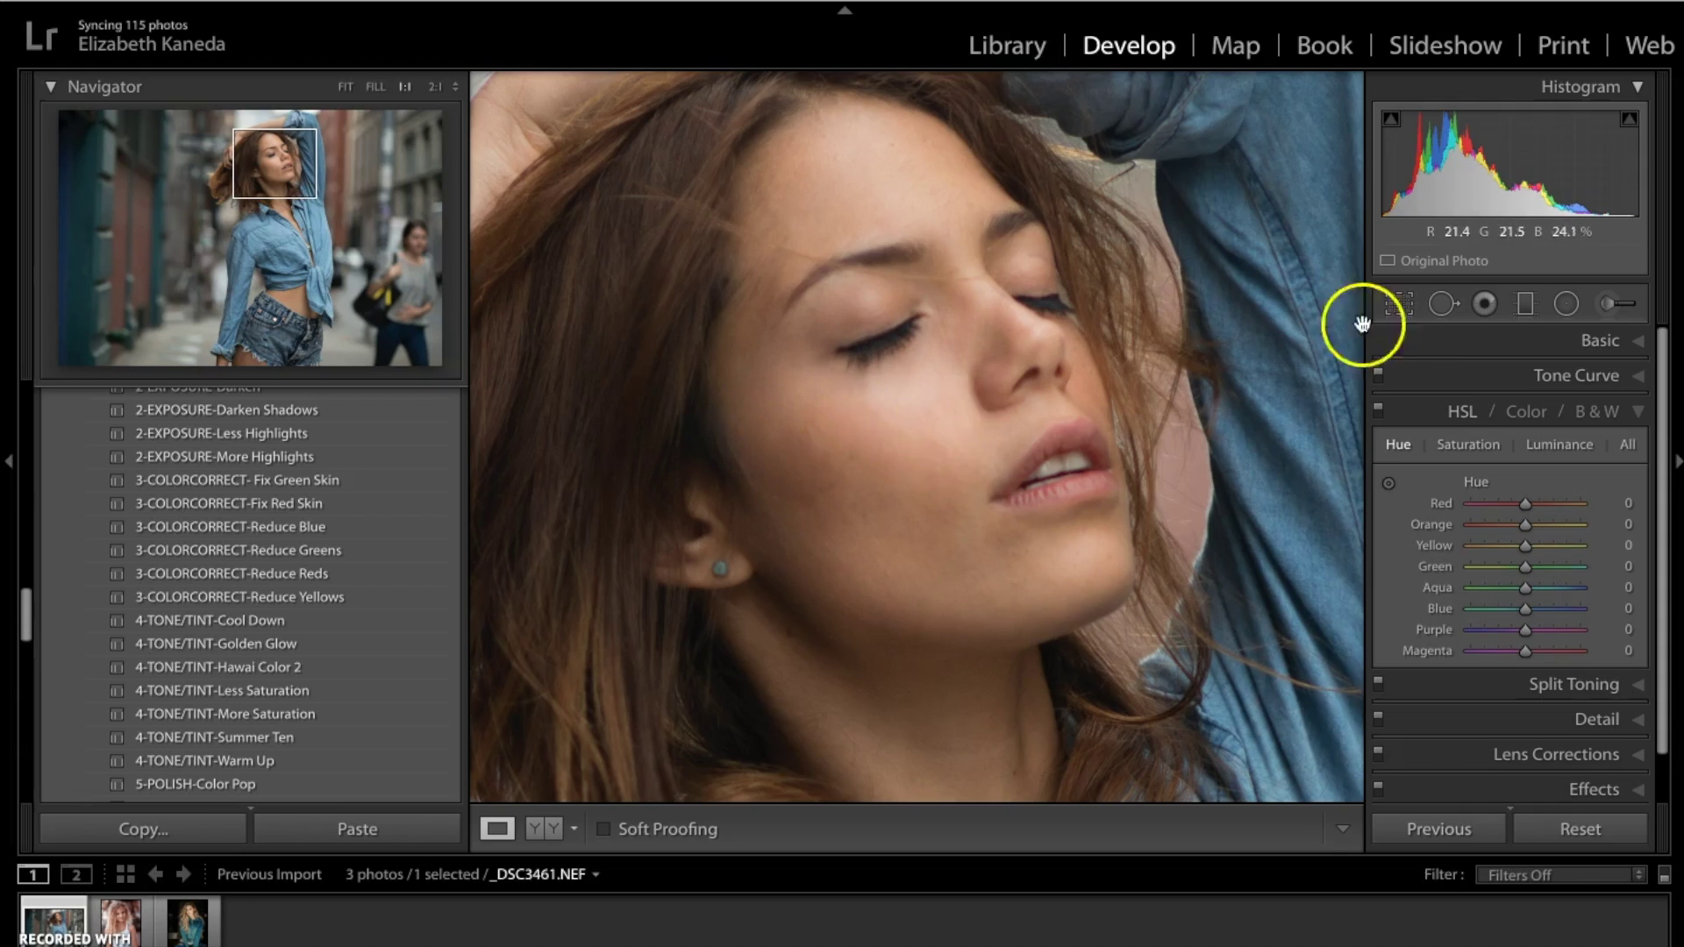
Paint a new Adjustment Brush mask with the Strike a Pose COLOR-FixRedSkin effect over the nose
click(1617, 303)
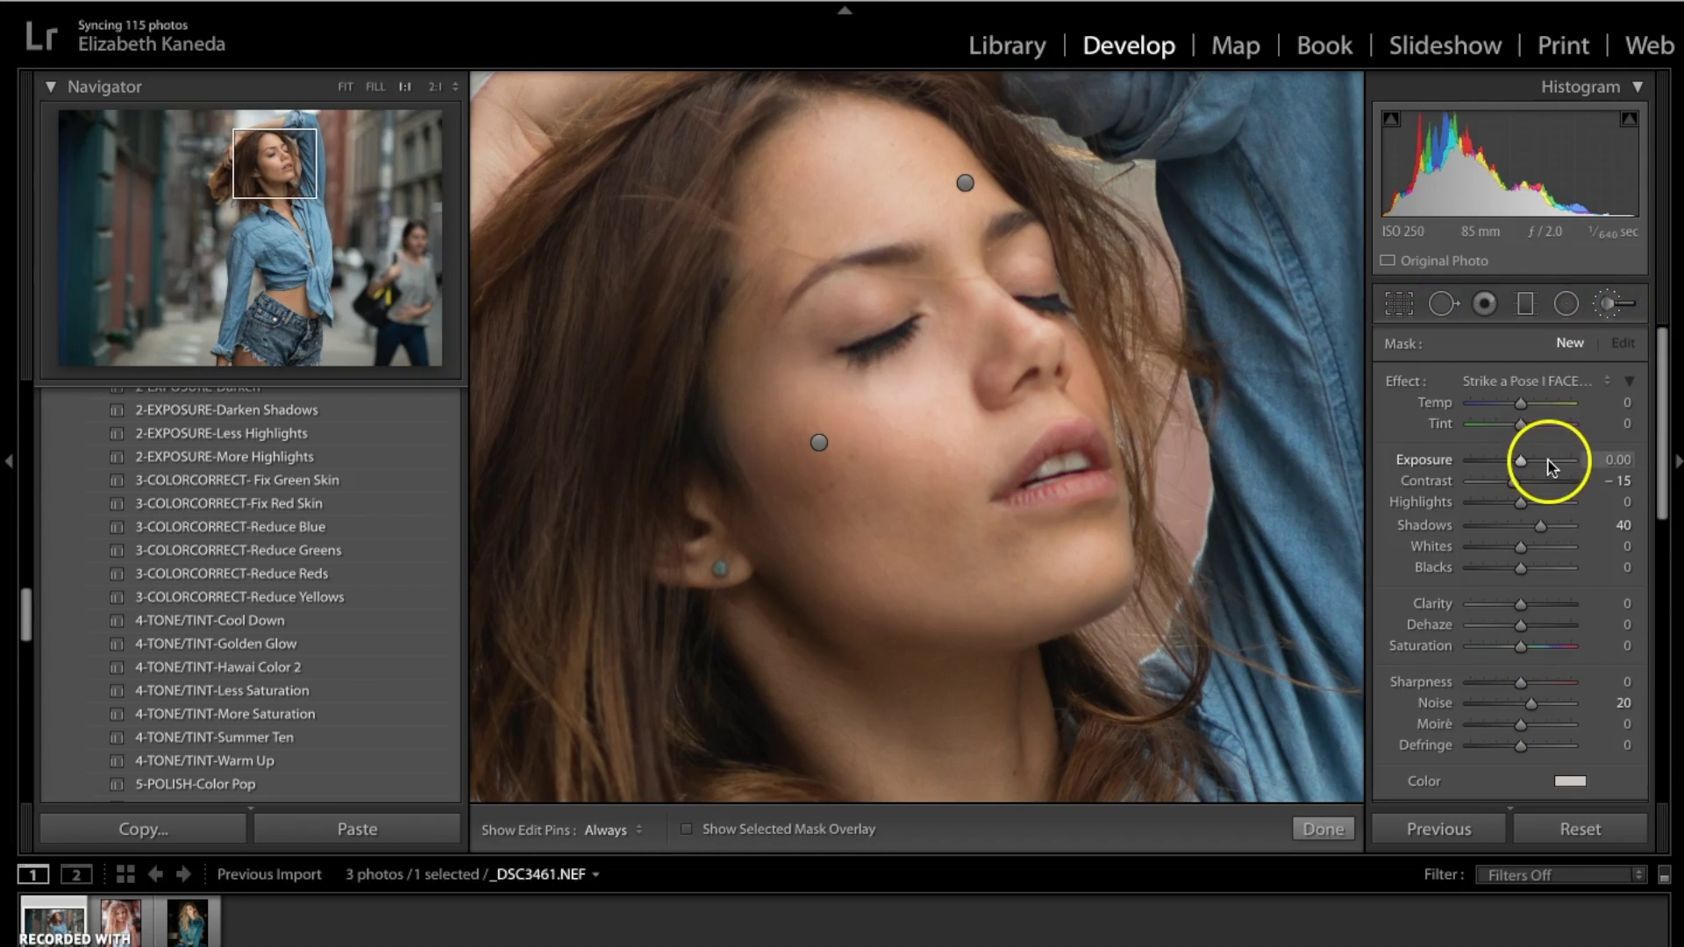
click(1559, 382)
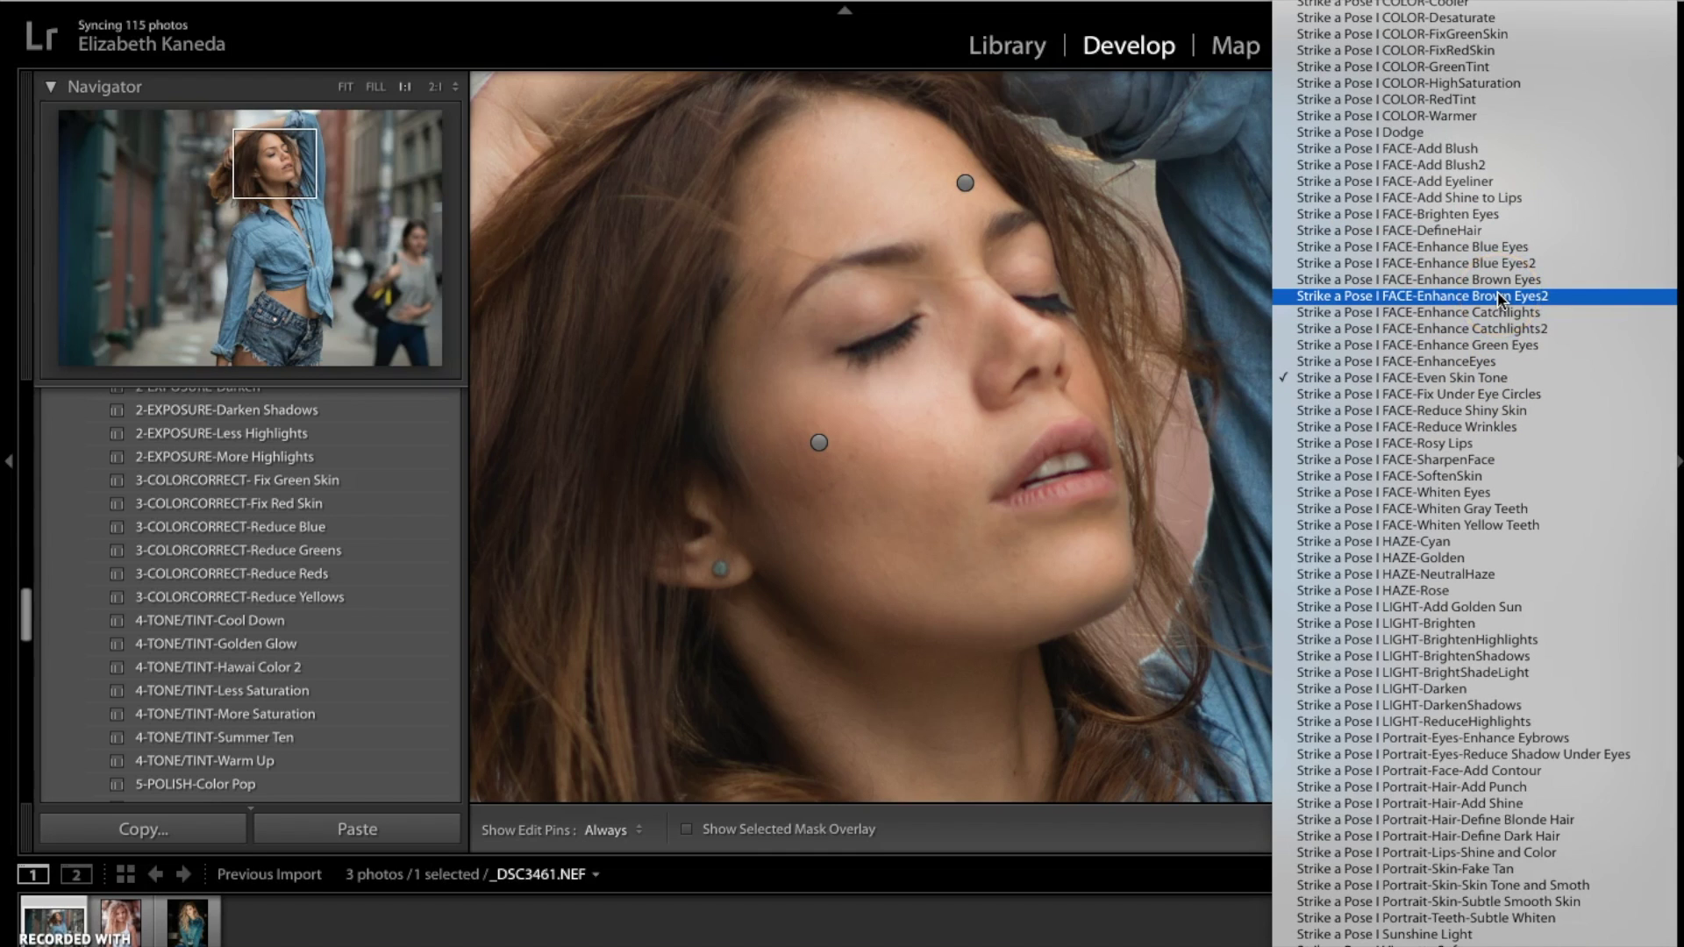
scroll(1500, 299, down, 2)
scroll(1500, 299, down, 6)
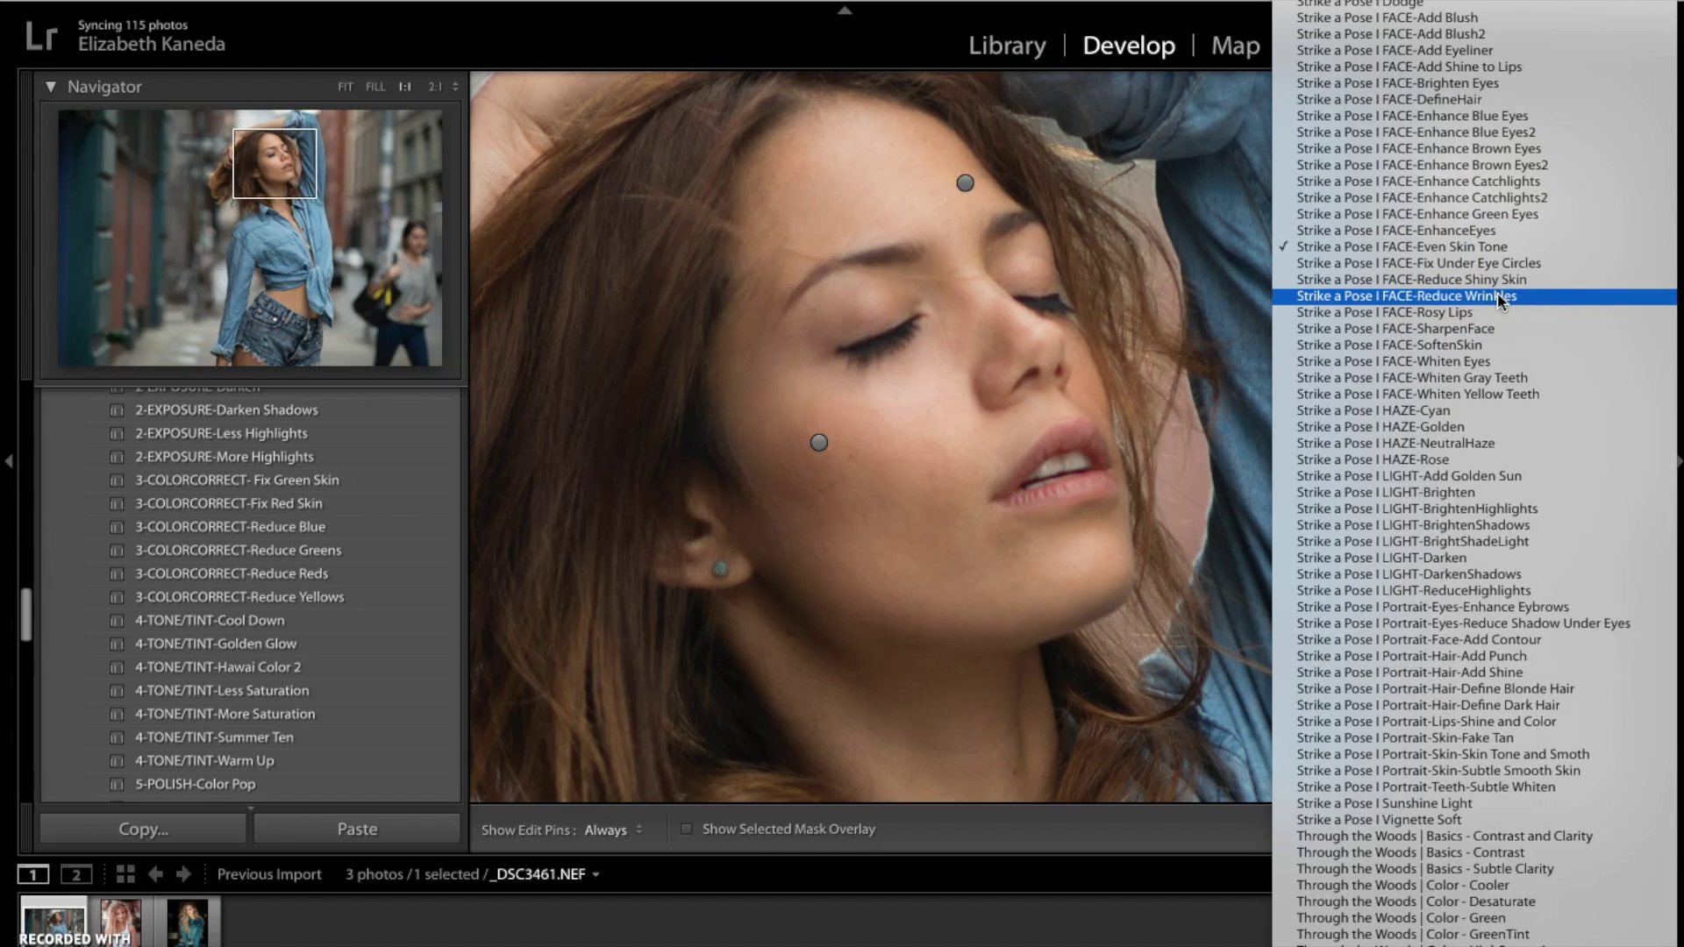
drag(1497, 292, 1454, 54)
click(999, 382)
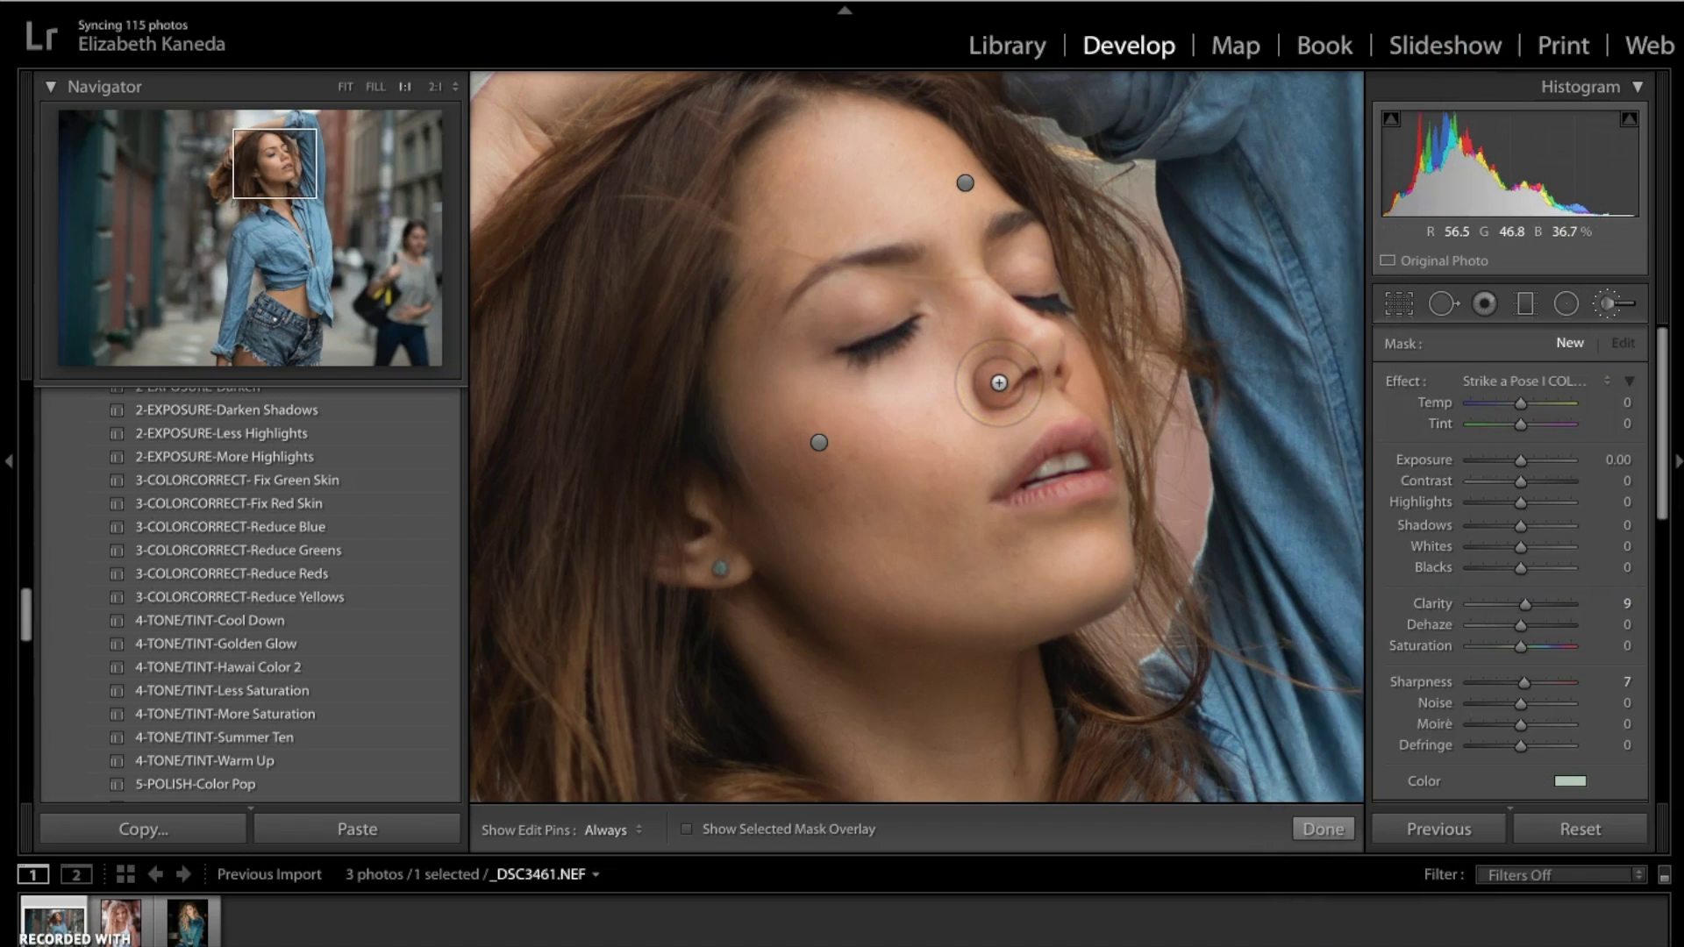
key(h)
click(970, 384)
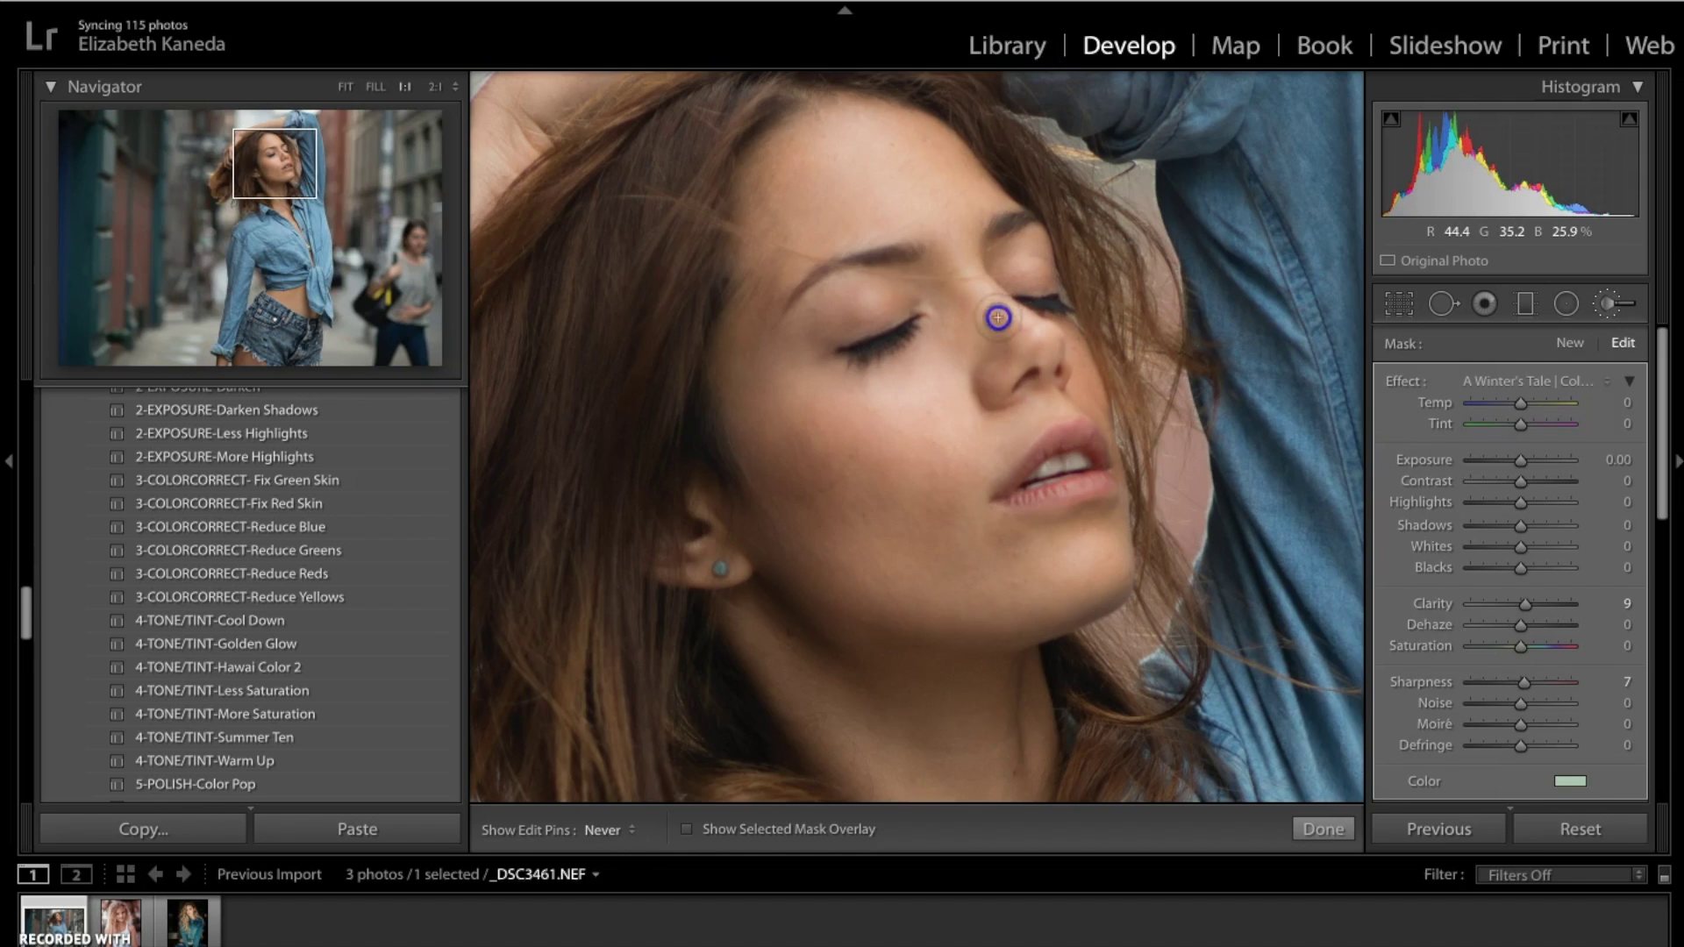
Set the nose mask's Saturation to -22 and its Exposure to 0.61
key(h)
mouse_move(1492, 647)
mouse_down()
mouse_move(1573, 658)
mouse_move(1507, 647)
mouse_up()
drag(1520, 459, 1532, 462)
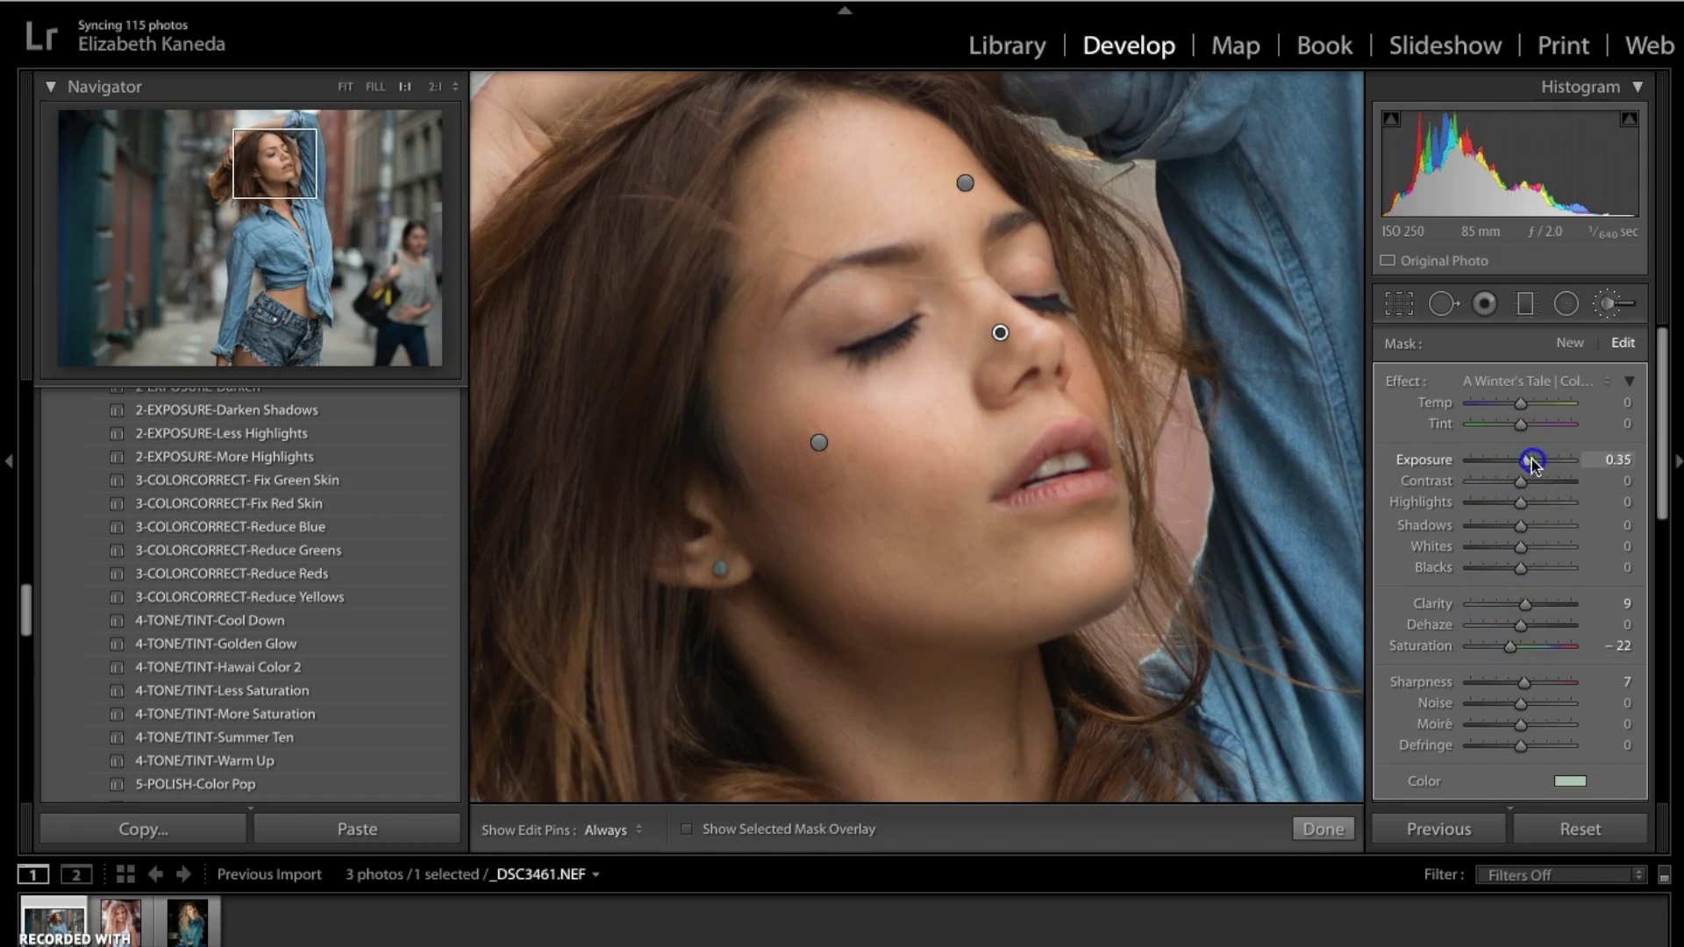
Brush the same color-fix mask over both eyelids and along the bridge of the nose
mouse_move(864, 320)
mouse_down()
mouse_move(905, 308)
mouse_move(843, 337)
mouse_up()
key(h)
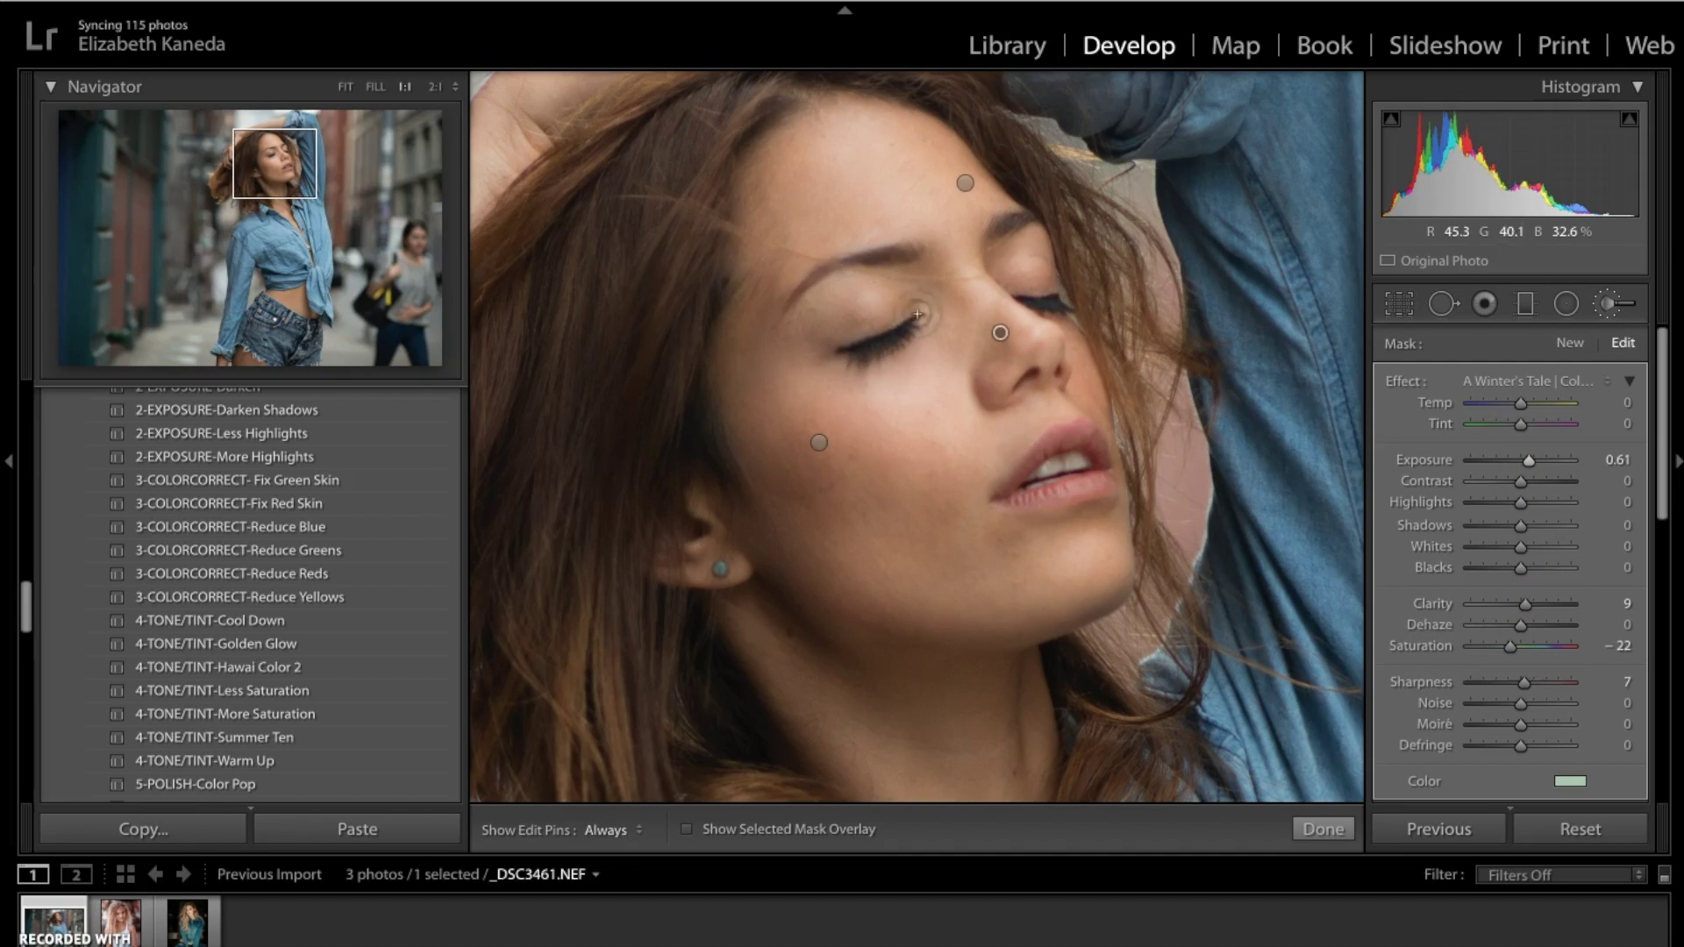
mouse_move(1035, 278)
mouse_down()
mouse_move(1019, 260)
mouse_move(998, 309)
mouse_up()
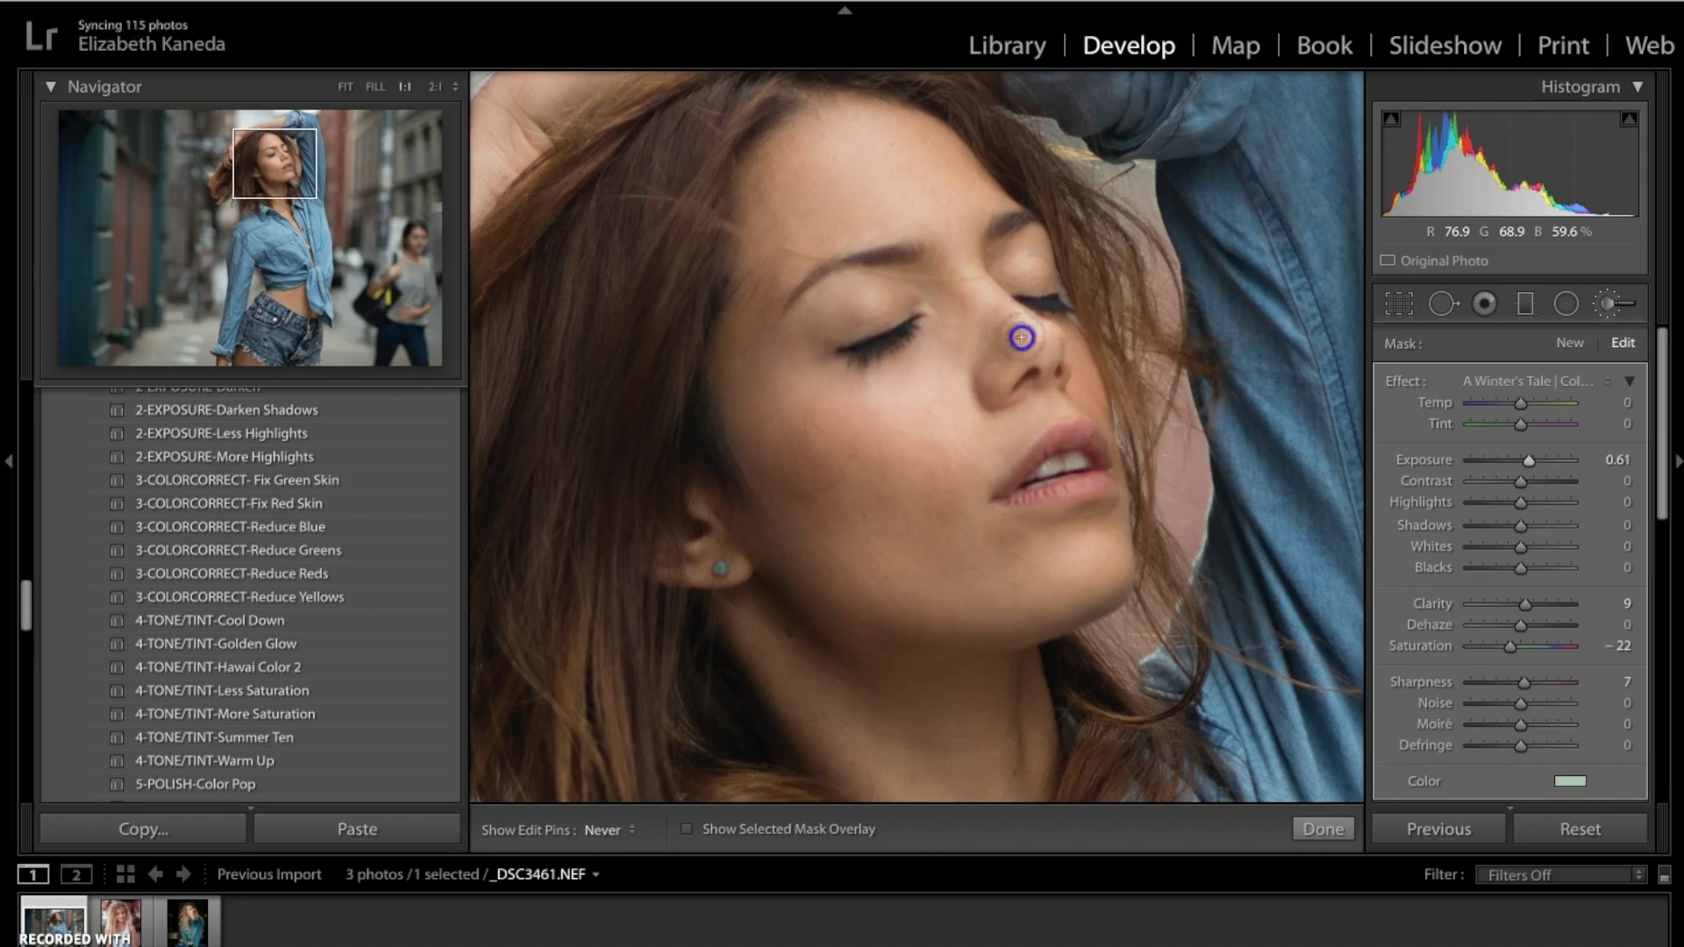
key(h)
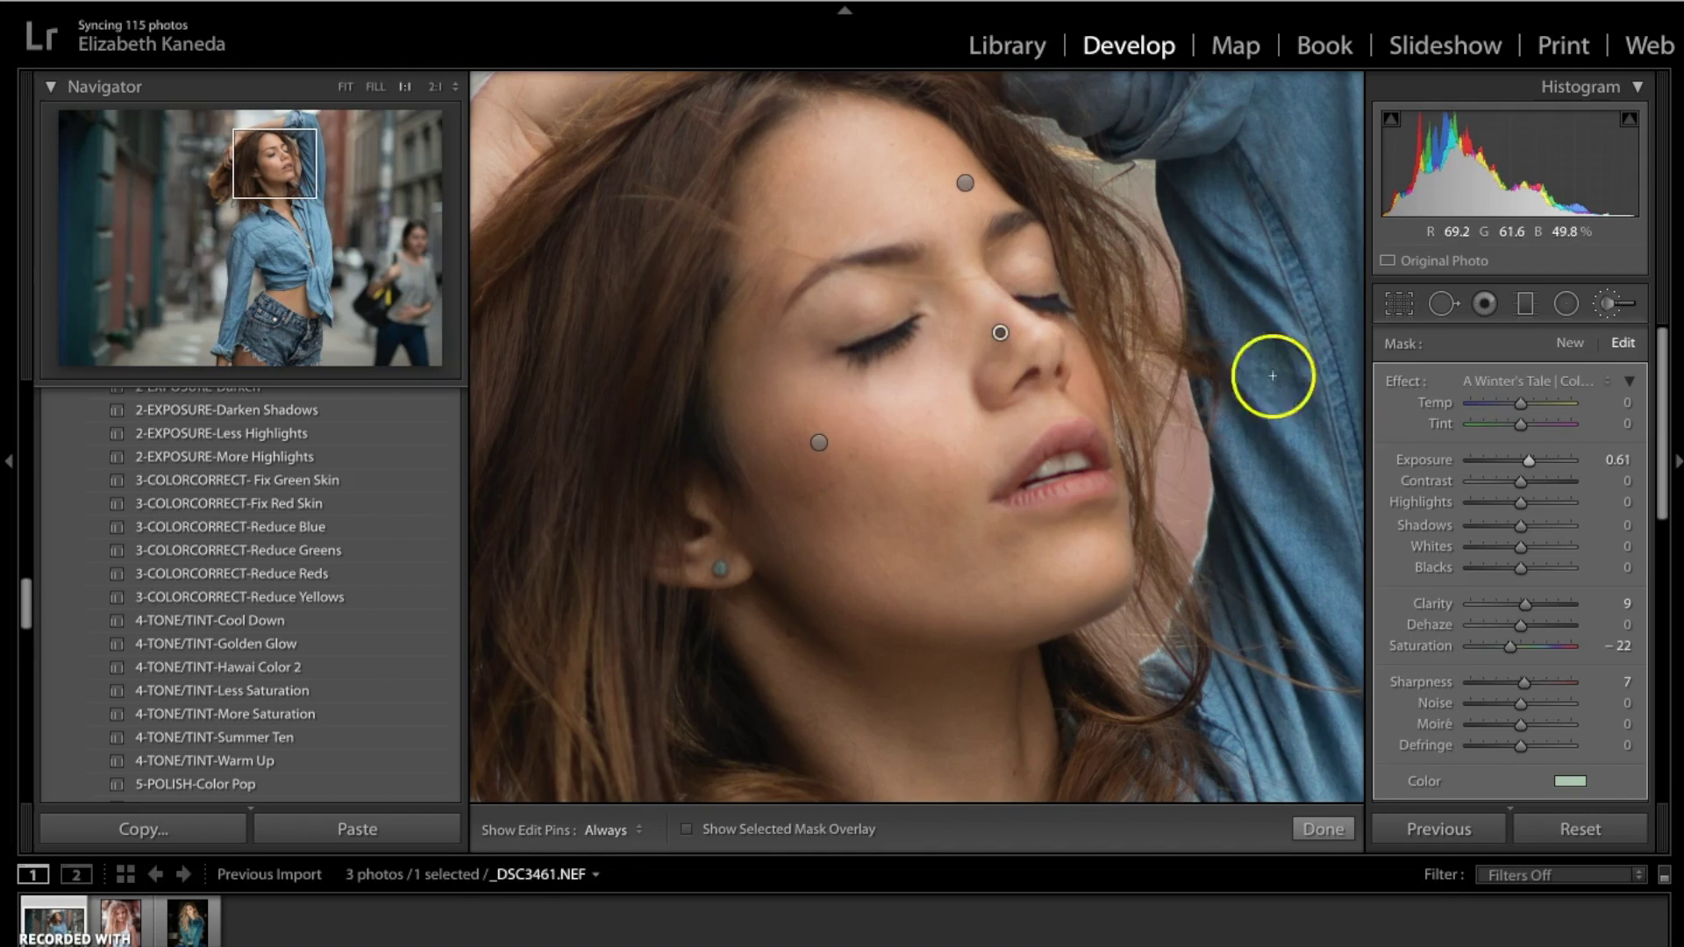
Paint another mask with the same color-fix effect from the nostril up the nose bridge, and close the Adjustment Brush
click(1569, 344)
key(h)
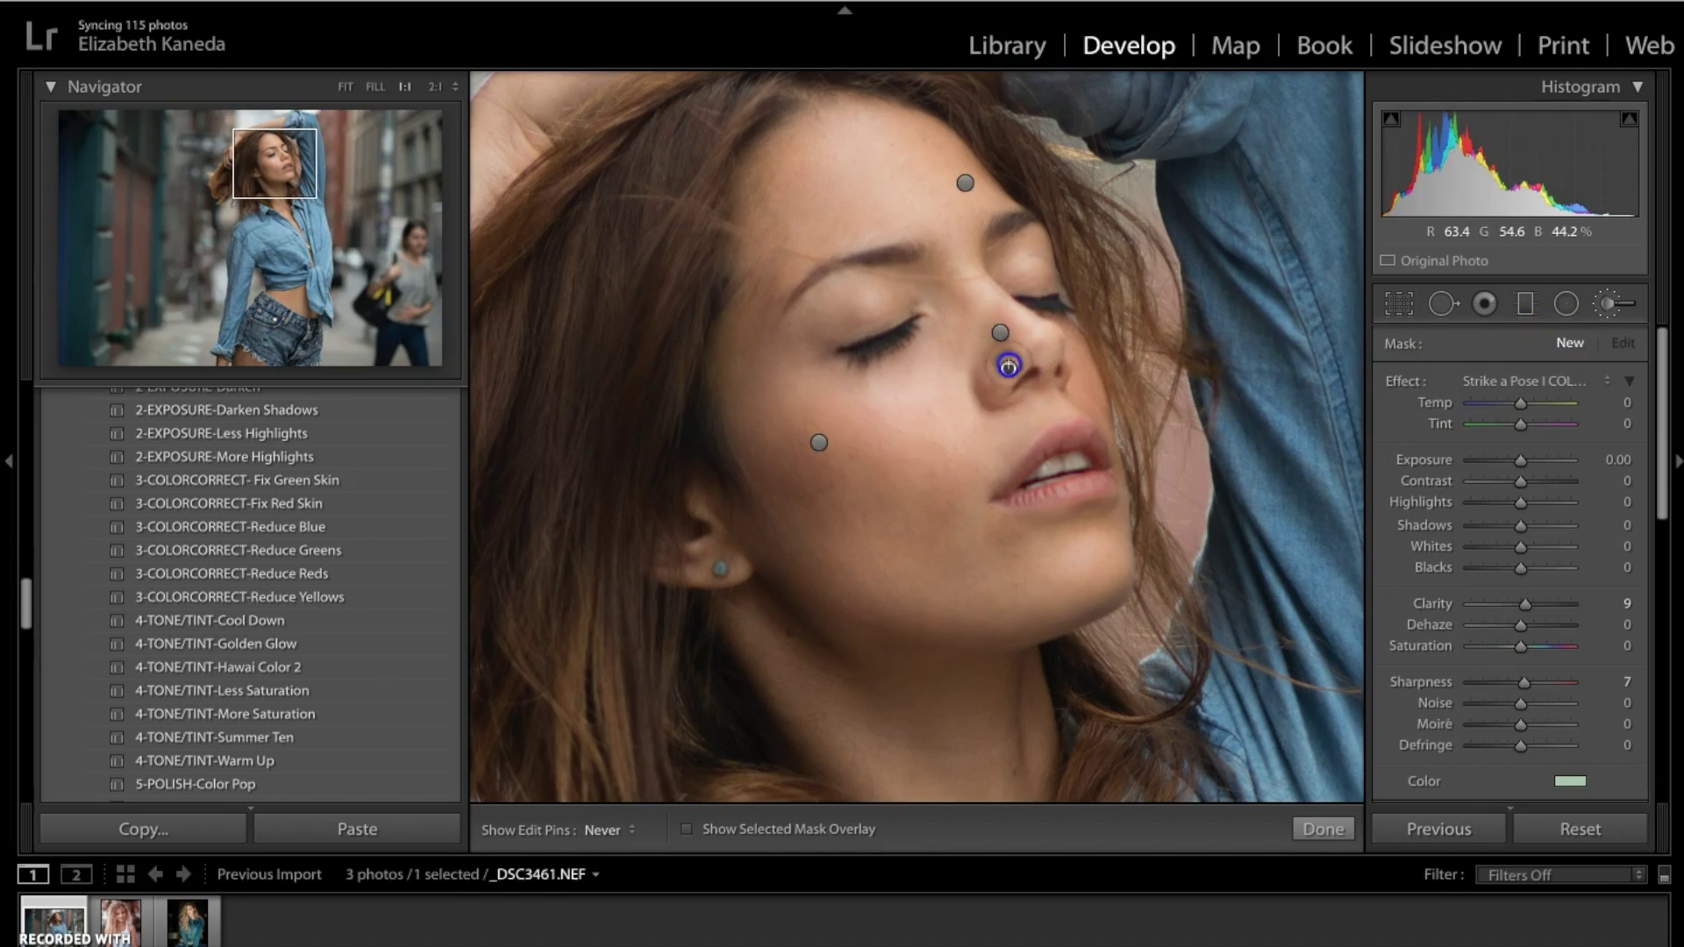
mouse_move(1008, 367)
mouse_down()
mouse_move(992, 303)
mouse_move(994, 387)
mouse_move(1002, 301)
mouse_up()
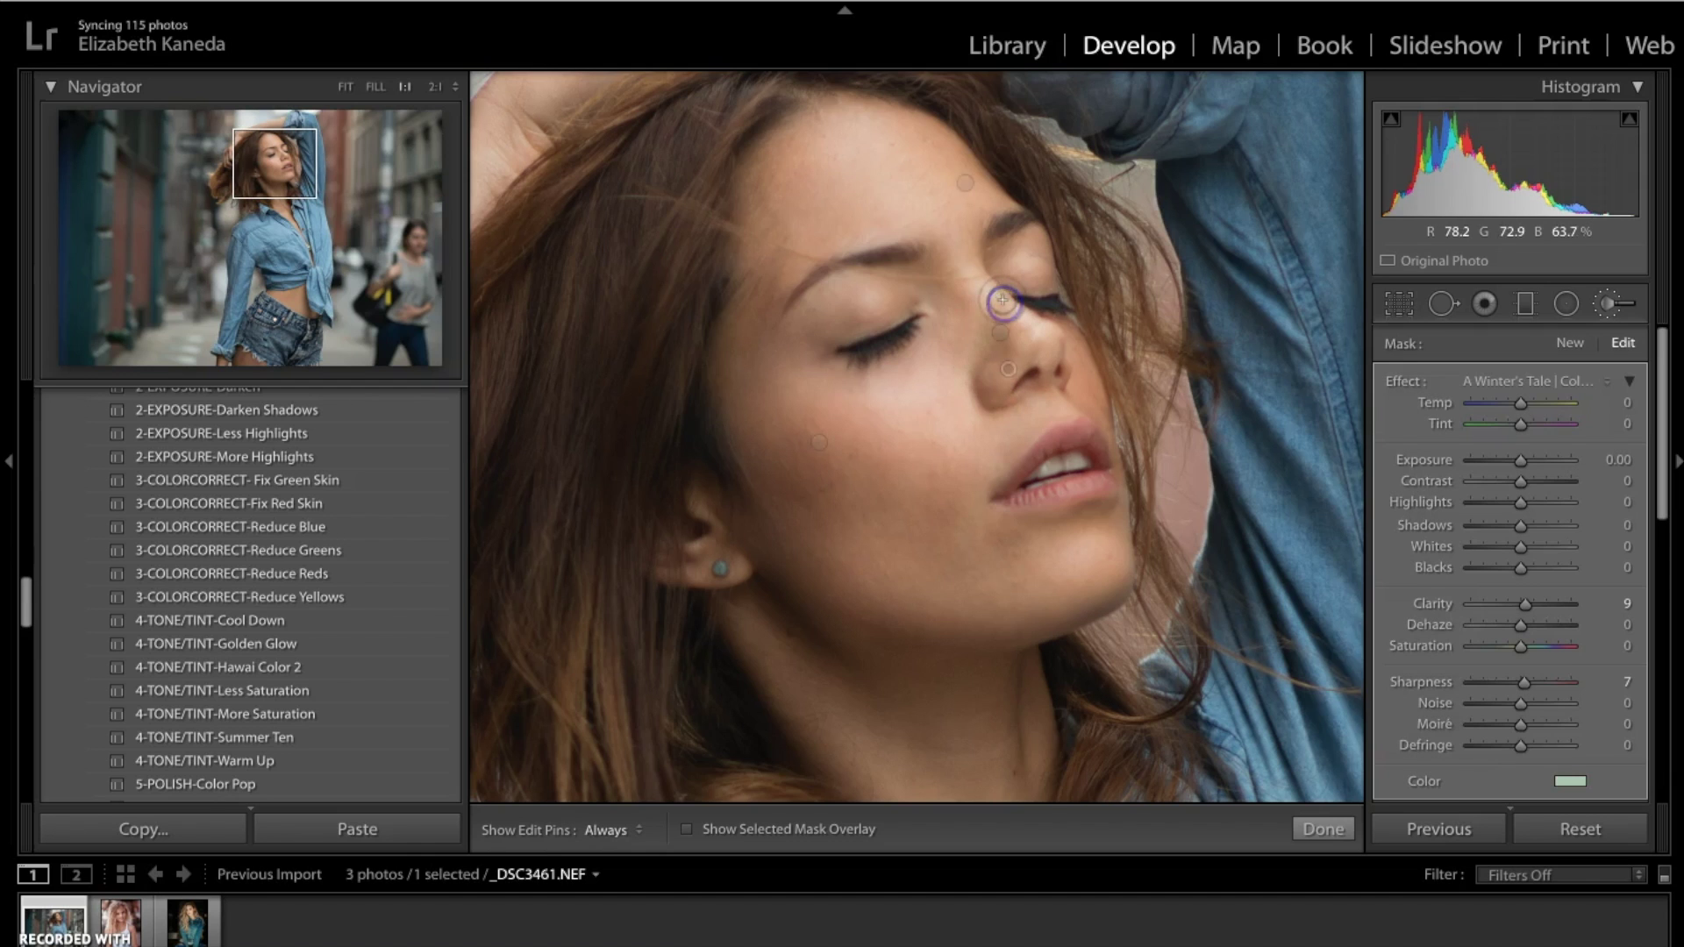
click(1610, 304)
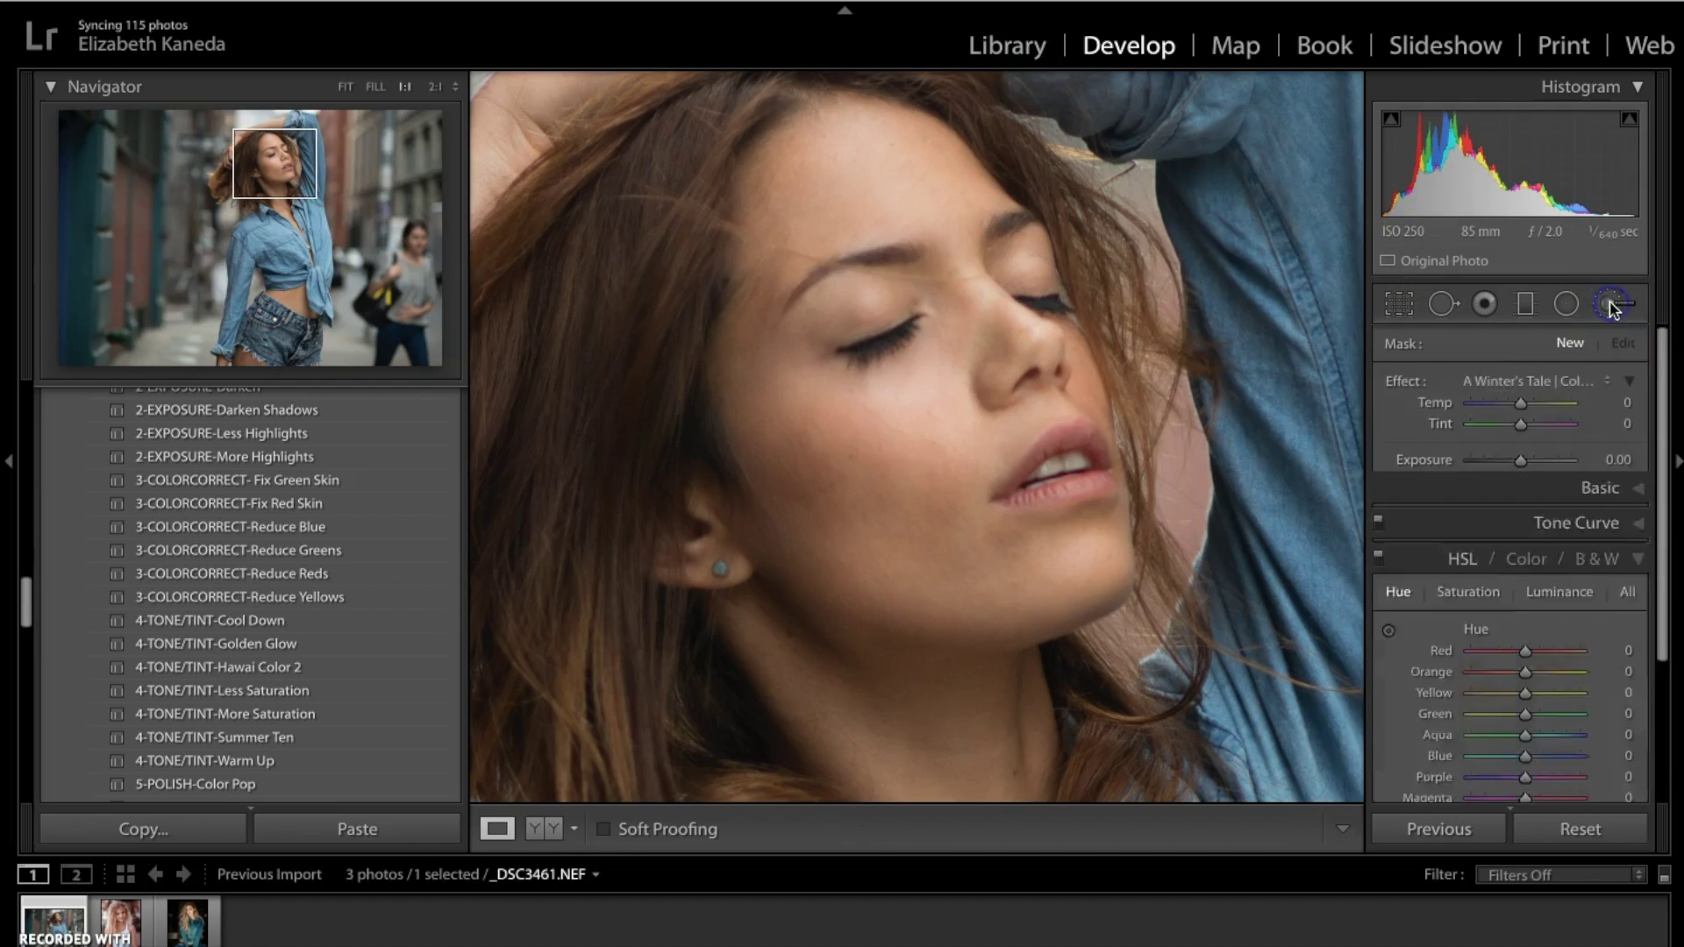
Compare the edited portrait with the original, first close up on the face and again with the whole photo fitted
key(backslash)
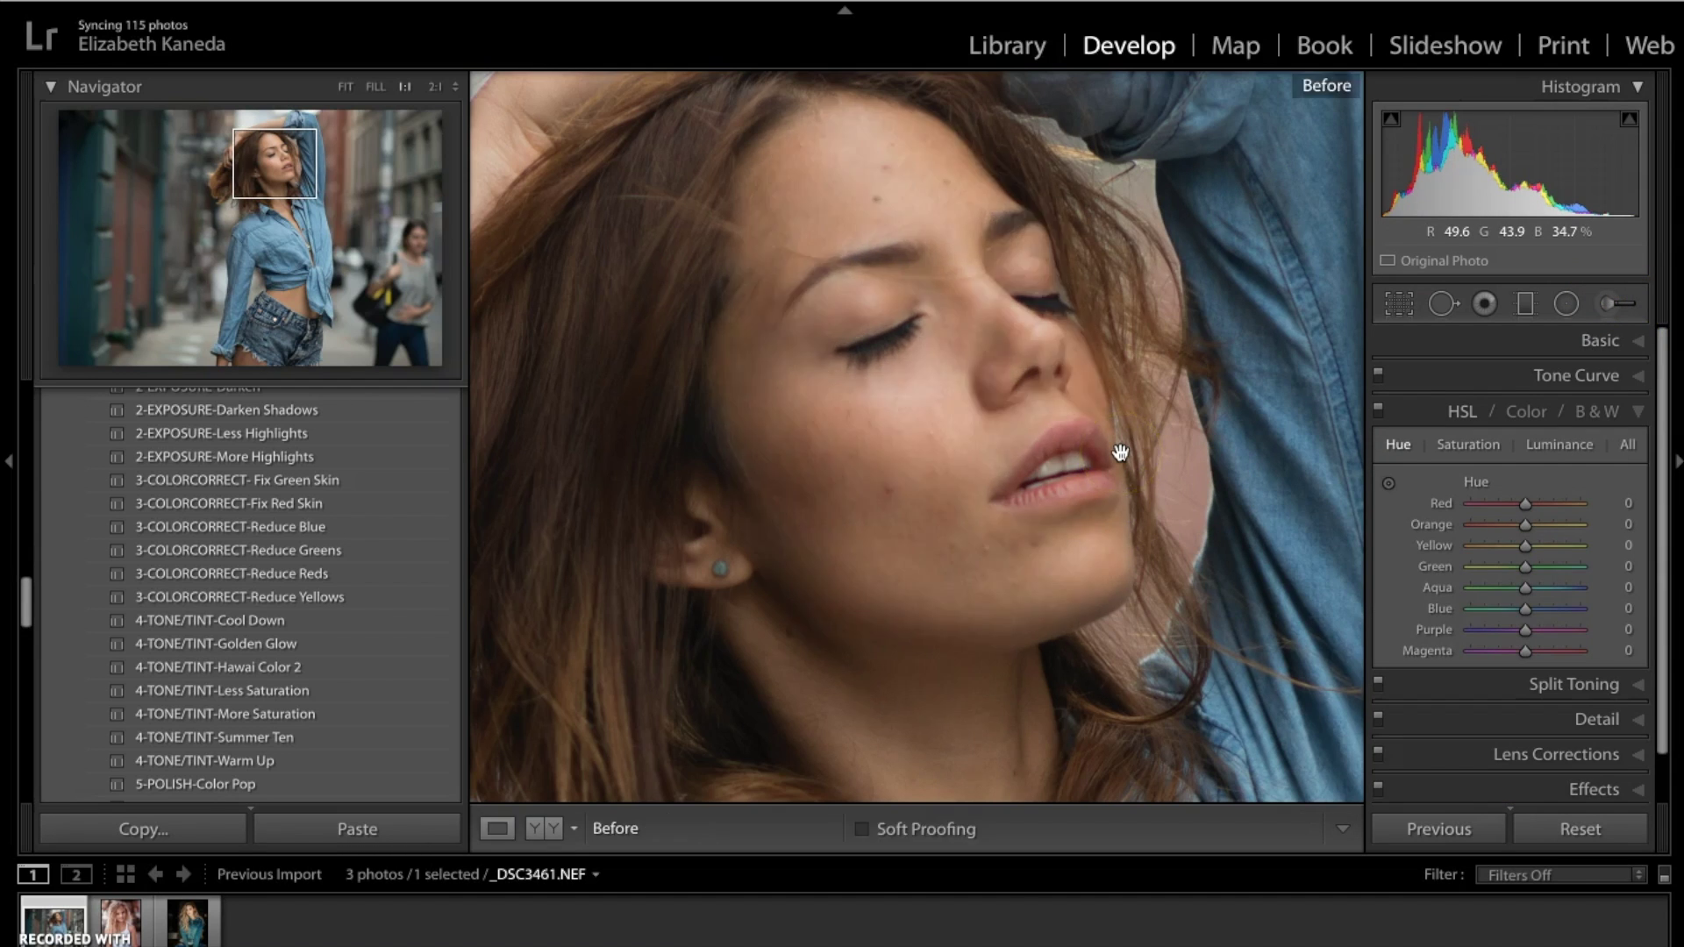
key(backslash)
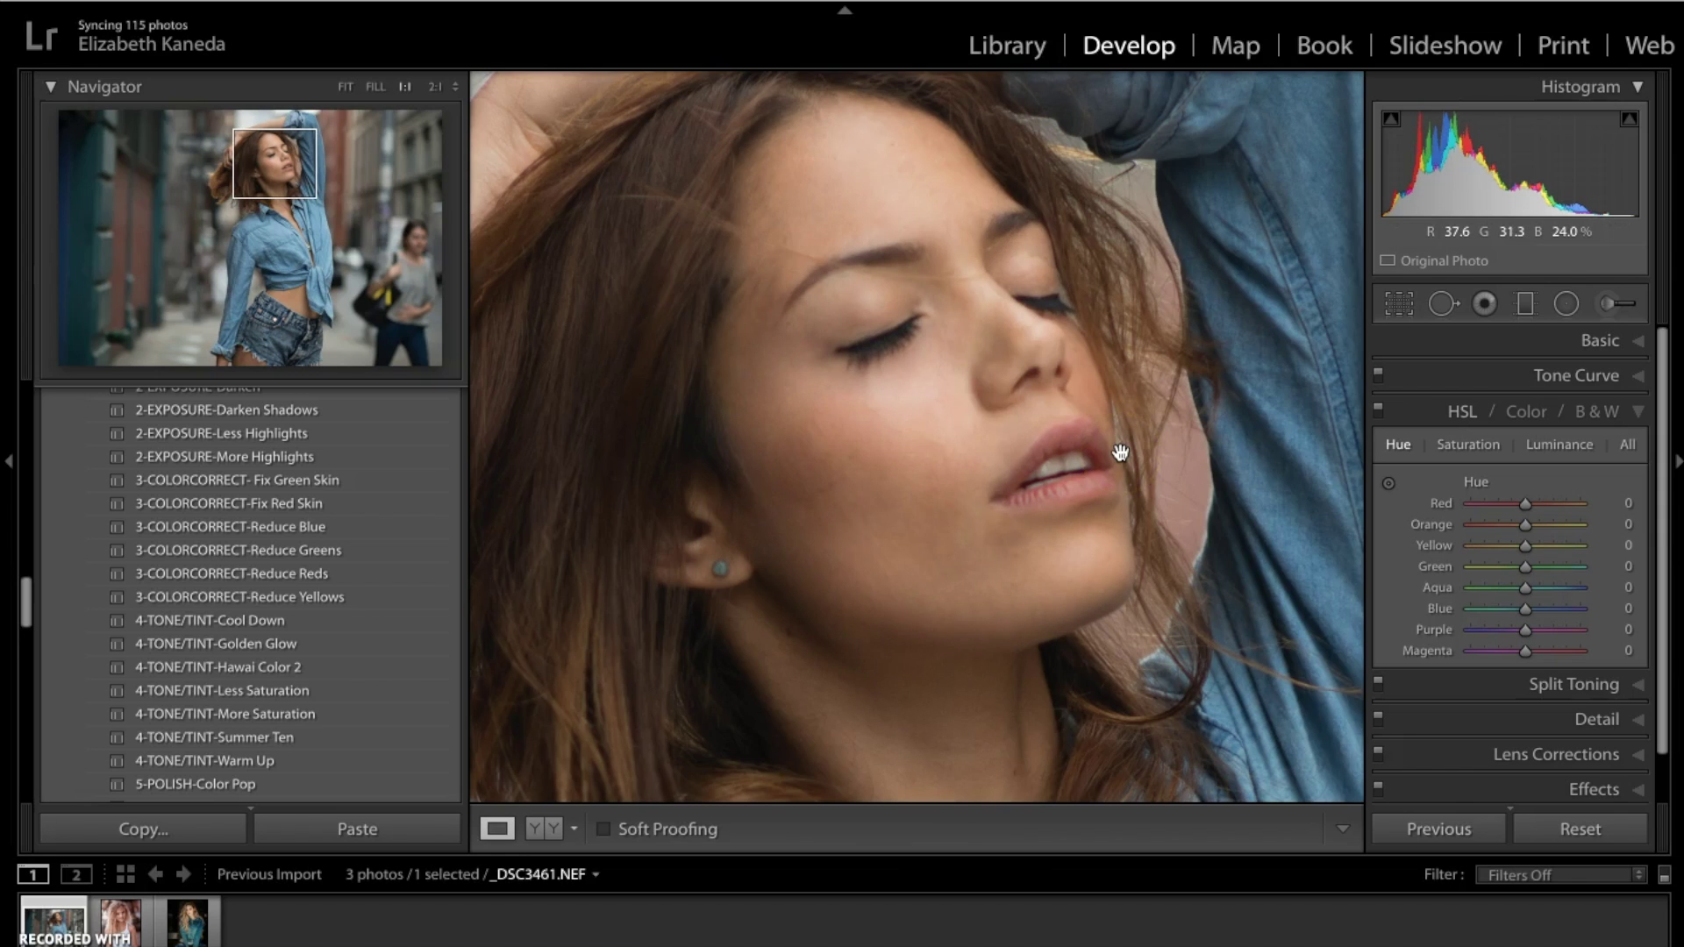
click(348, 87)
key(backslash)
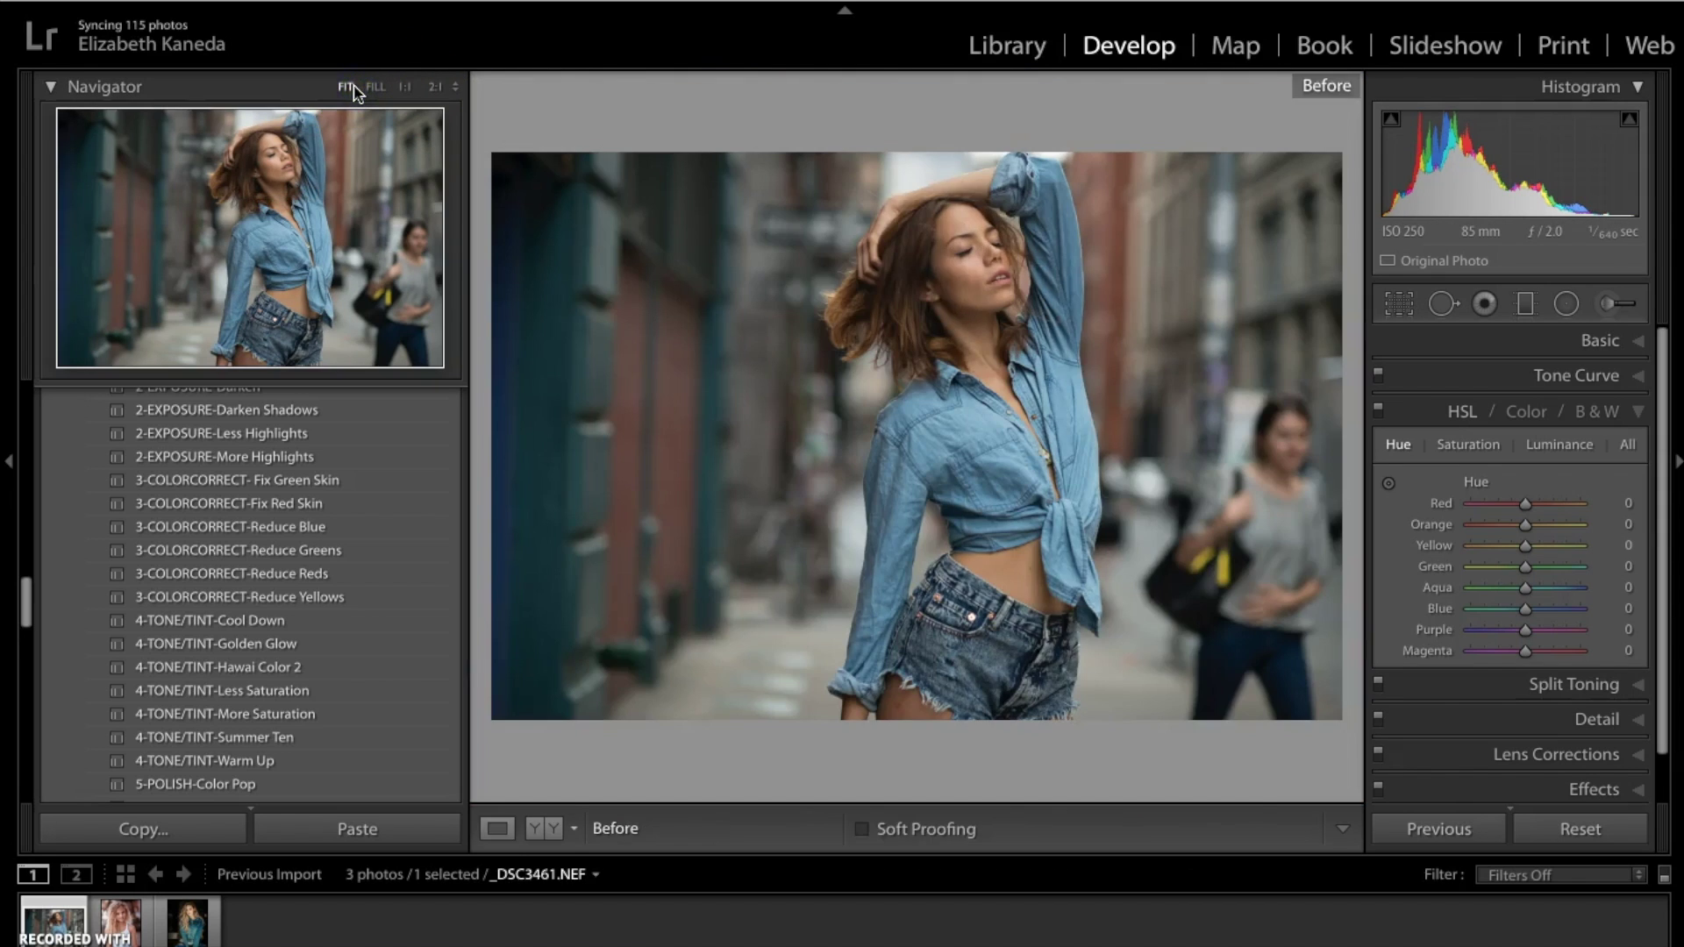
key(backslash)
key(backslash)
key(backslash)
key(backslash)
key(backslash)
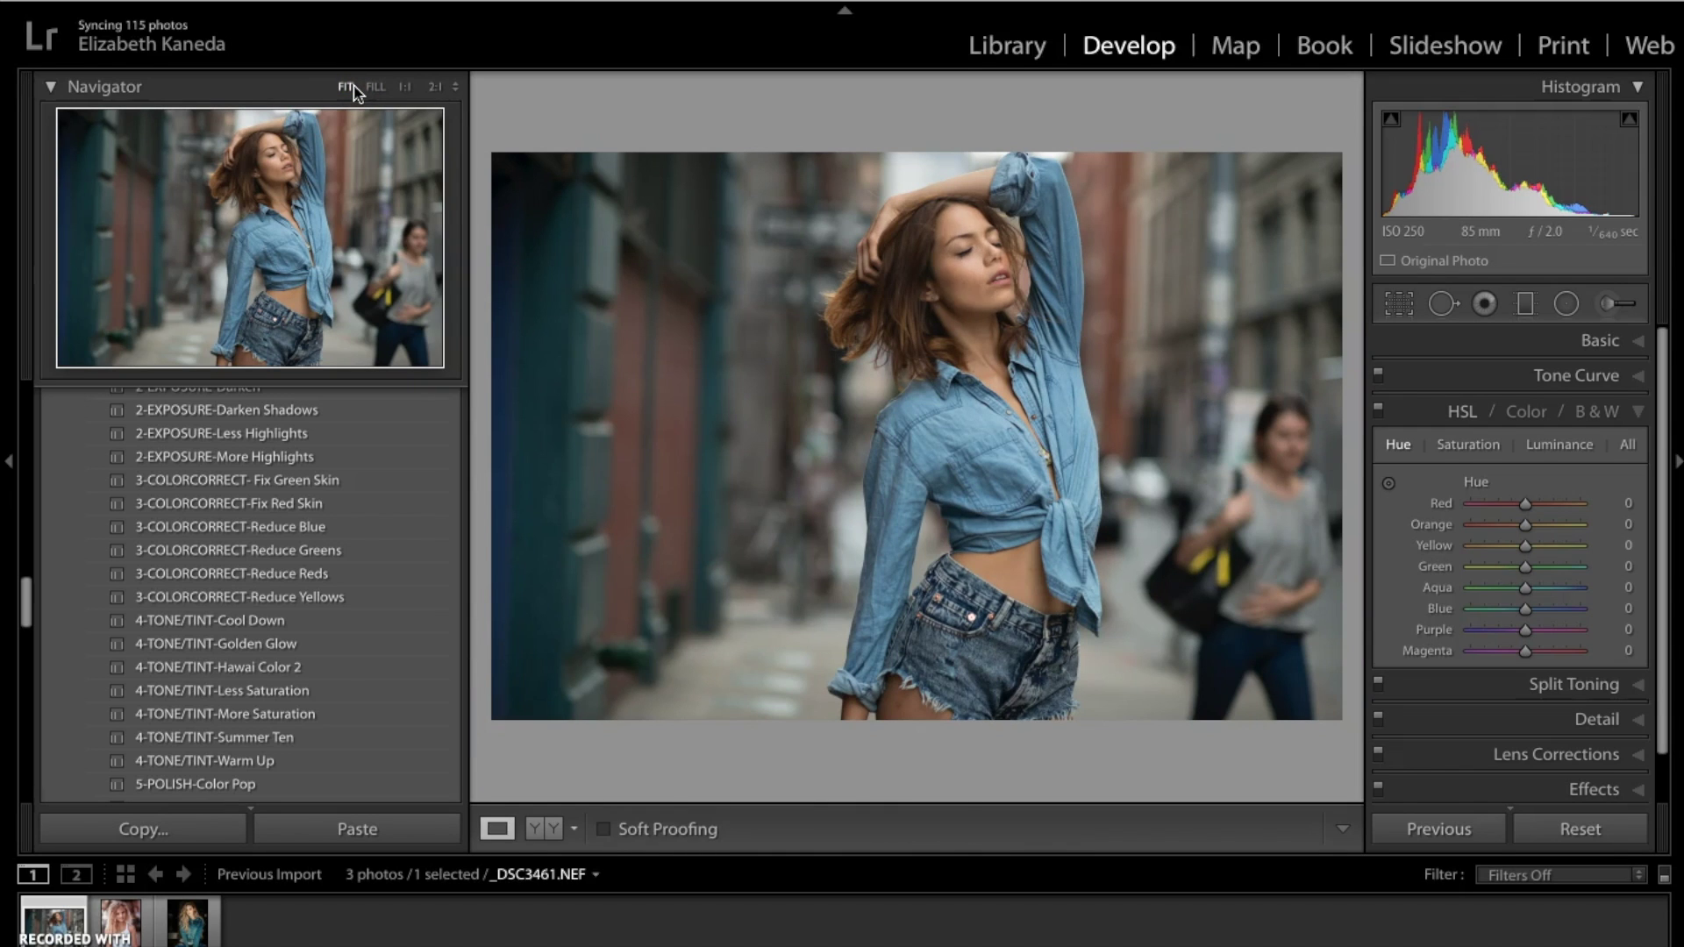